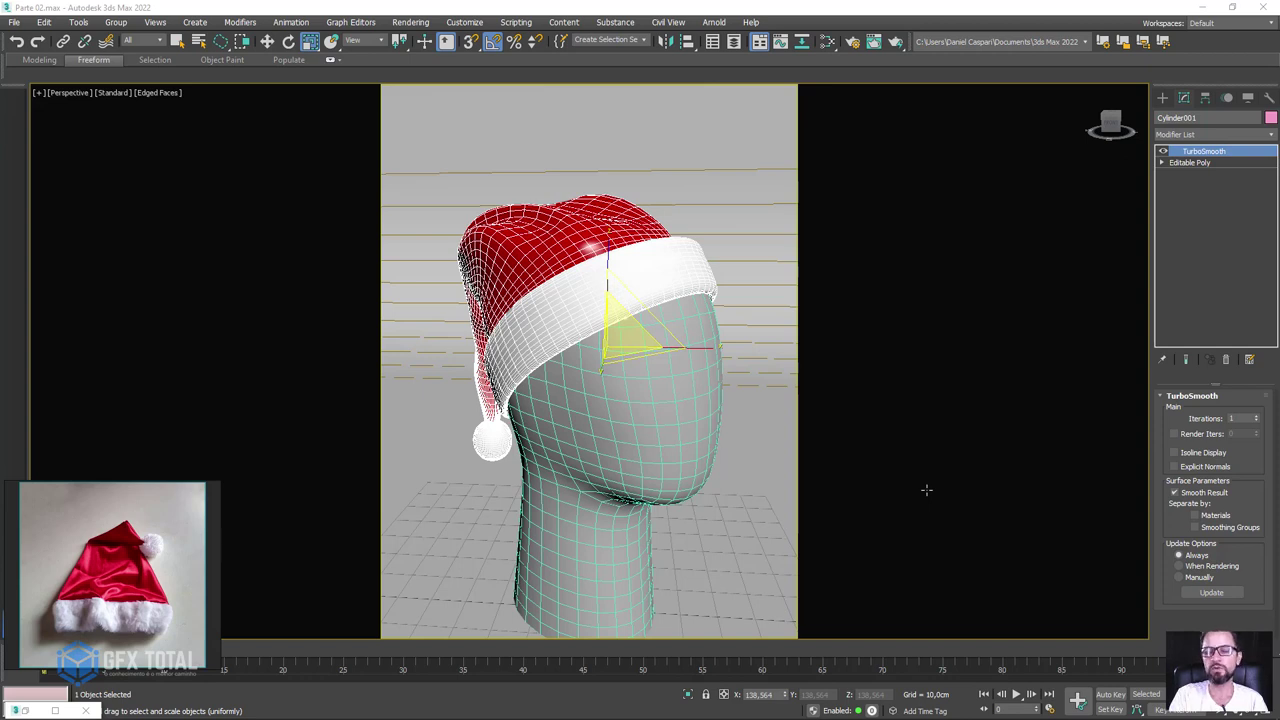
- Turn off the hat's TurboSmooth and isolate the hat without the head
{"action": "left_click", "coordinate": [1162, 152]}
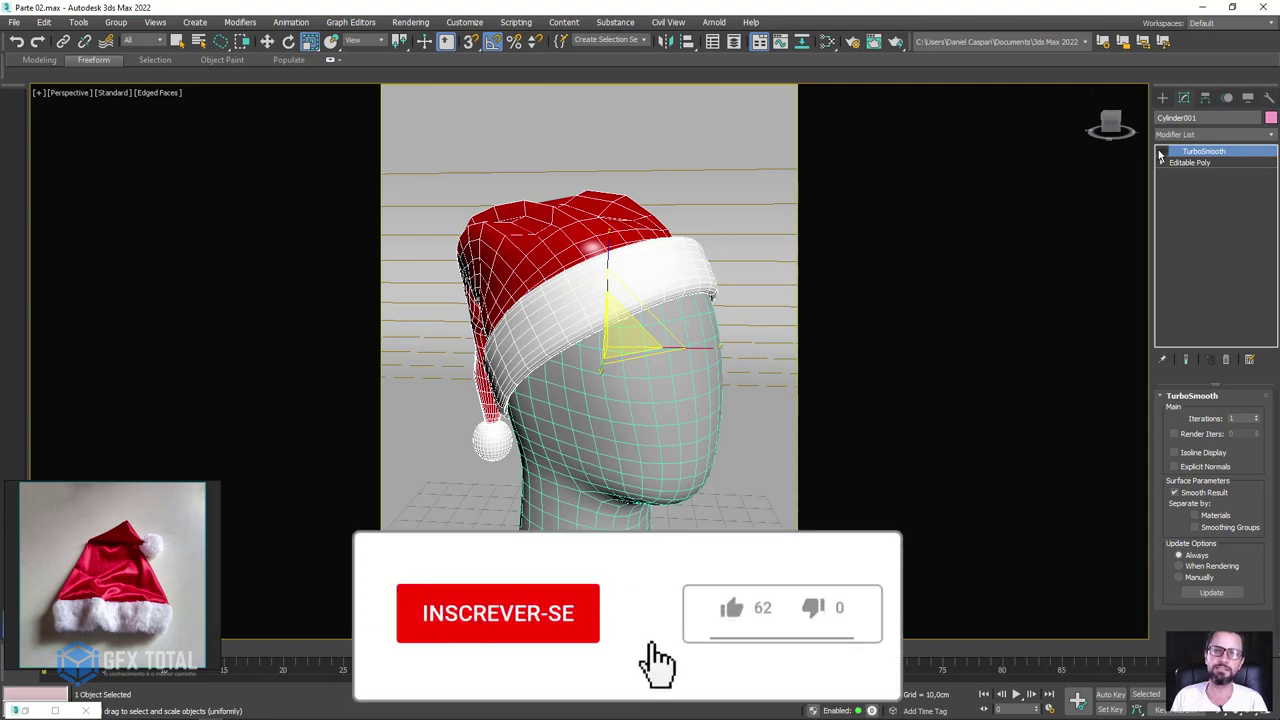
{"action": "left_click", "coordinate": [1160, 152]}
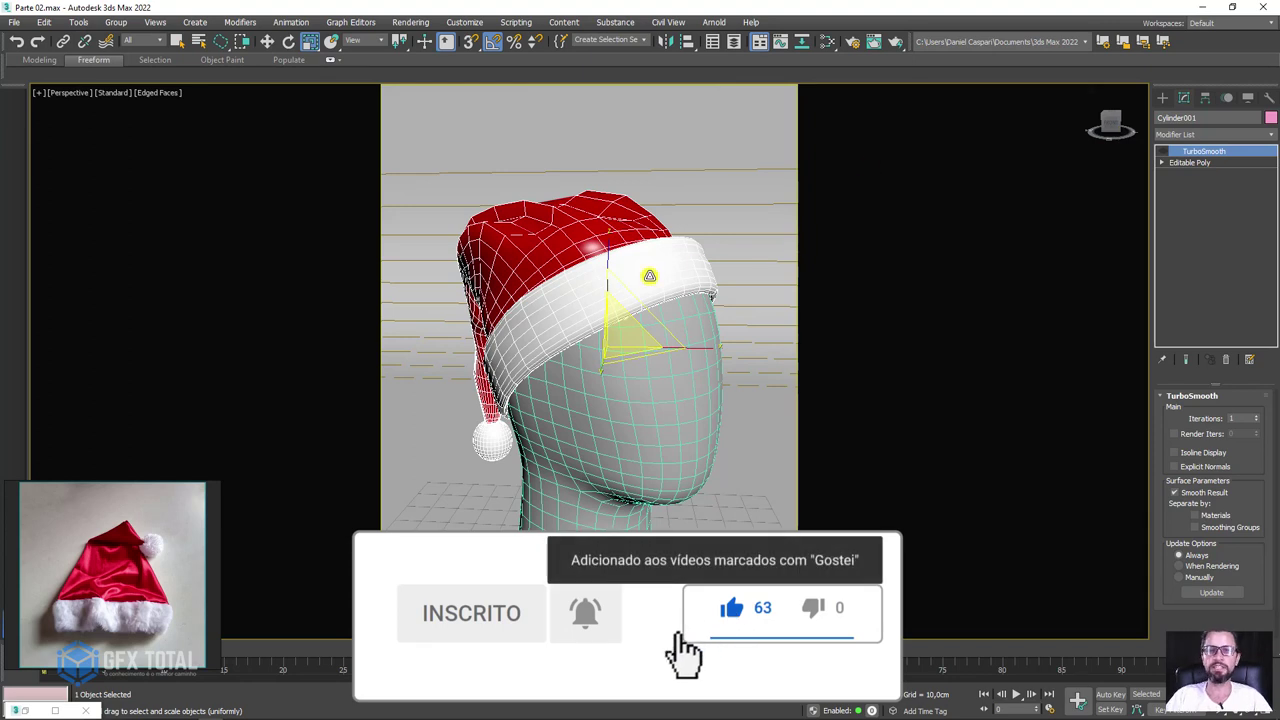
{"action": "scroll", "coordinate": [649, 275], "scroll_direction": "down", "scroll_amount": 2}
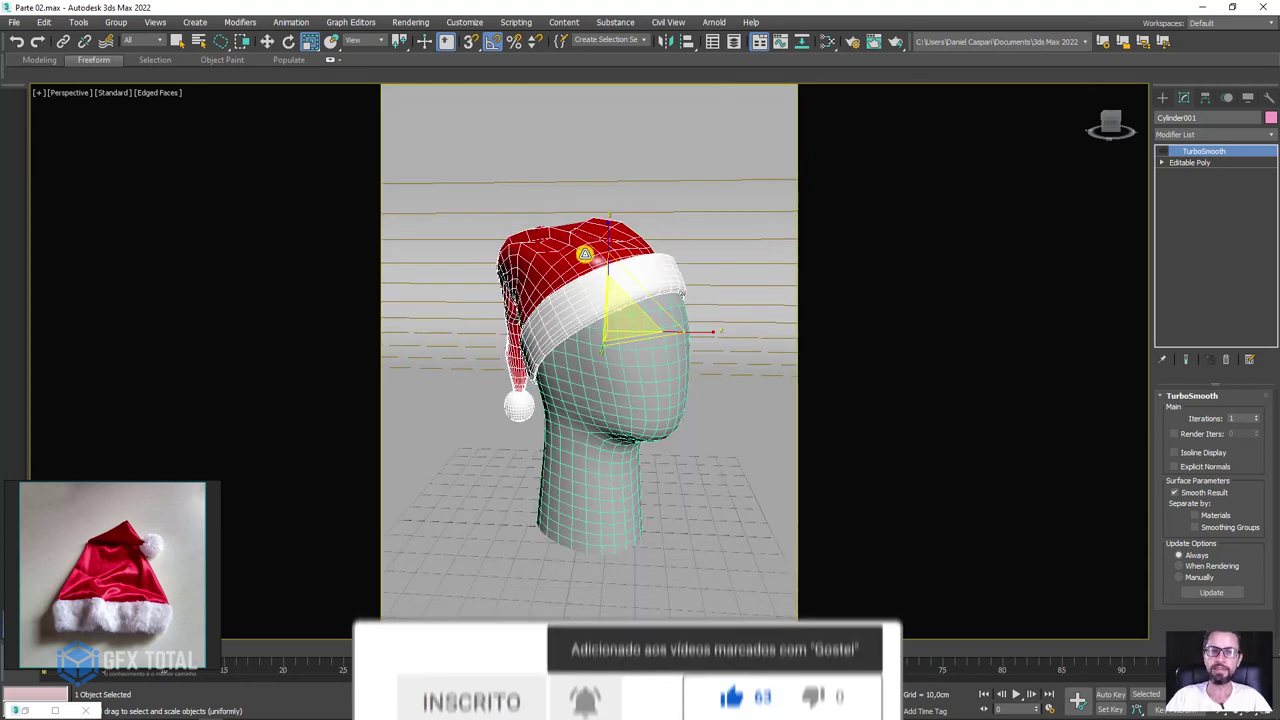
{"action": "left_click", "coordinate": [686, 693]}
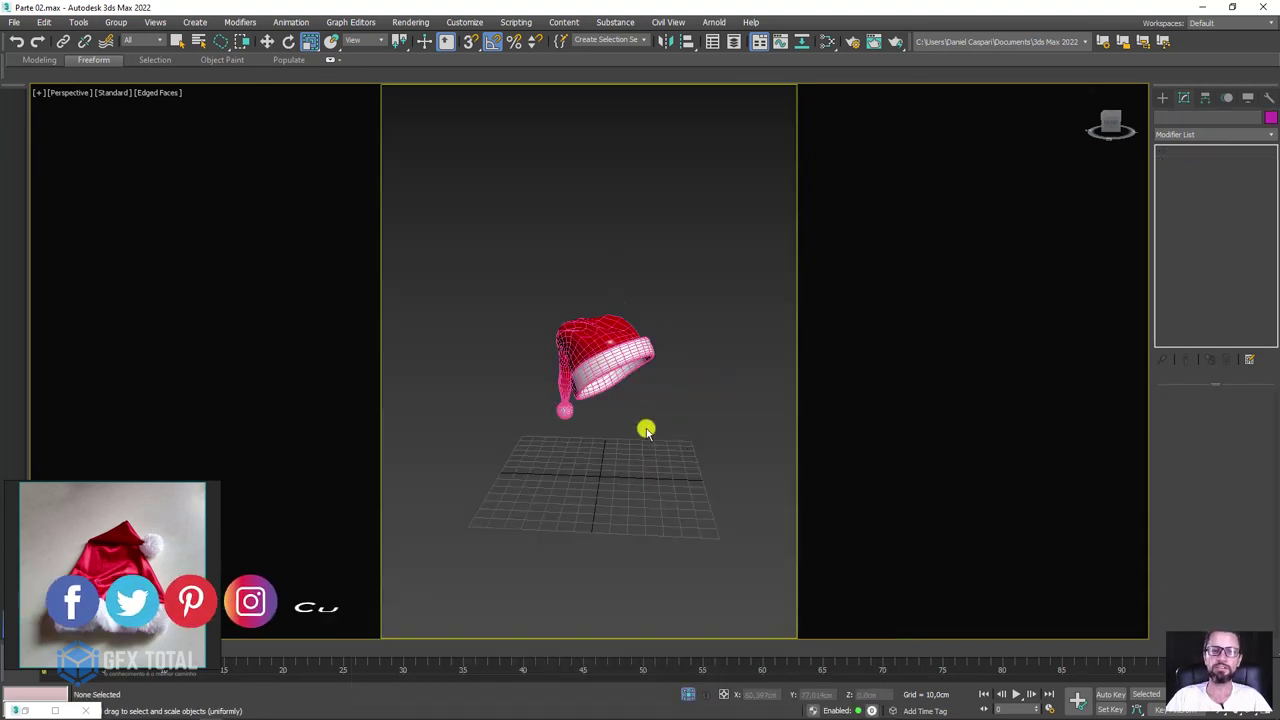
{"action": "middle_click_drag", "start_coordinate": [545, 378], "coordinate": [600, 330], "text": "alt"}
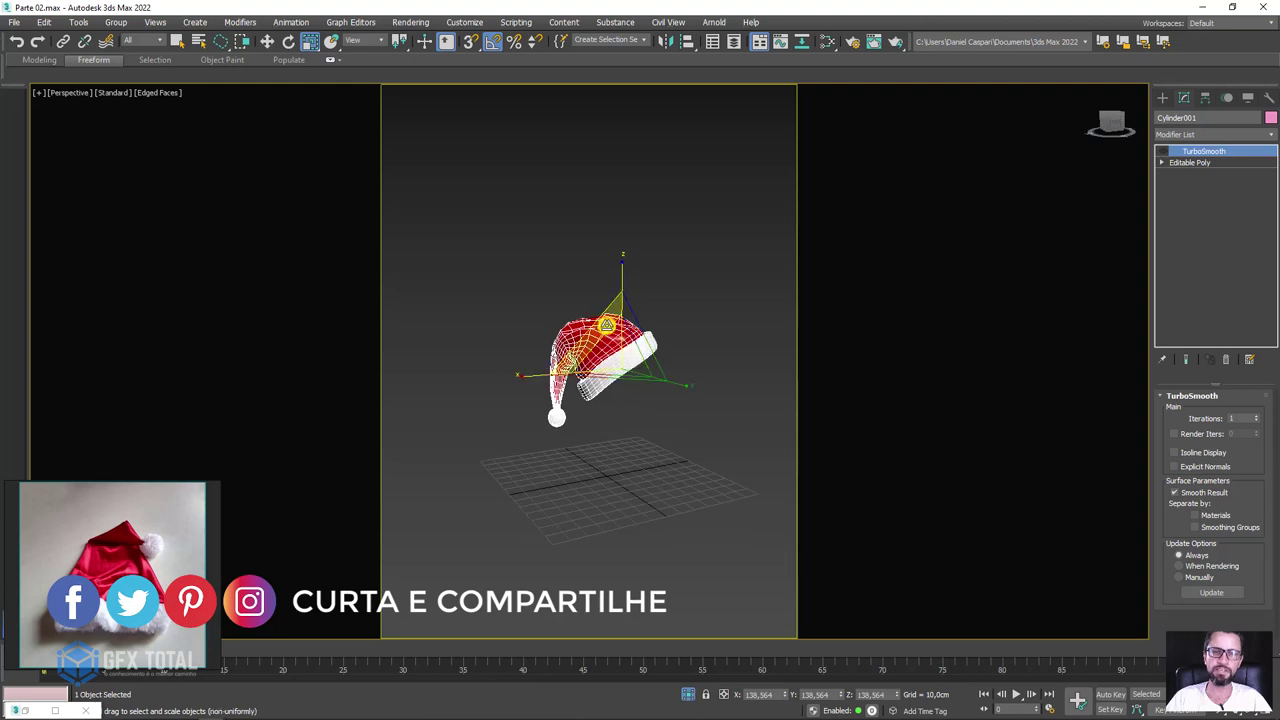
{"action": "scroll", "coordinate": [600, 360], "scroll_direction": "up", "scroll_amount": 2}
- Change the hat's object colour to black and reselect the hat
{"action": "left_click", "coordinate": [1271, 117]}
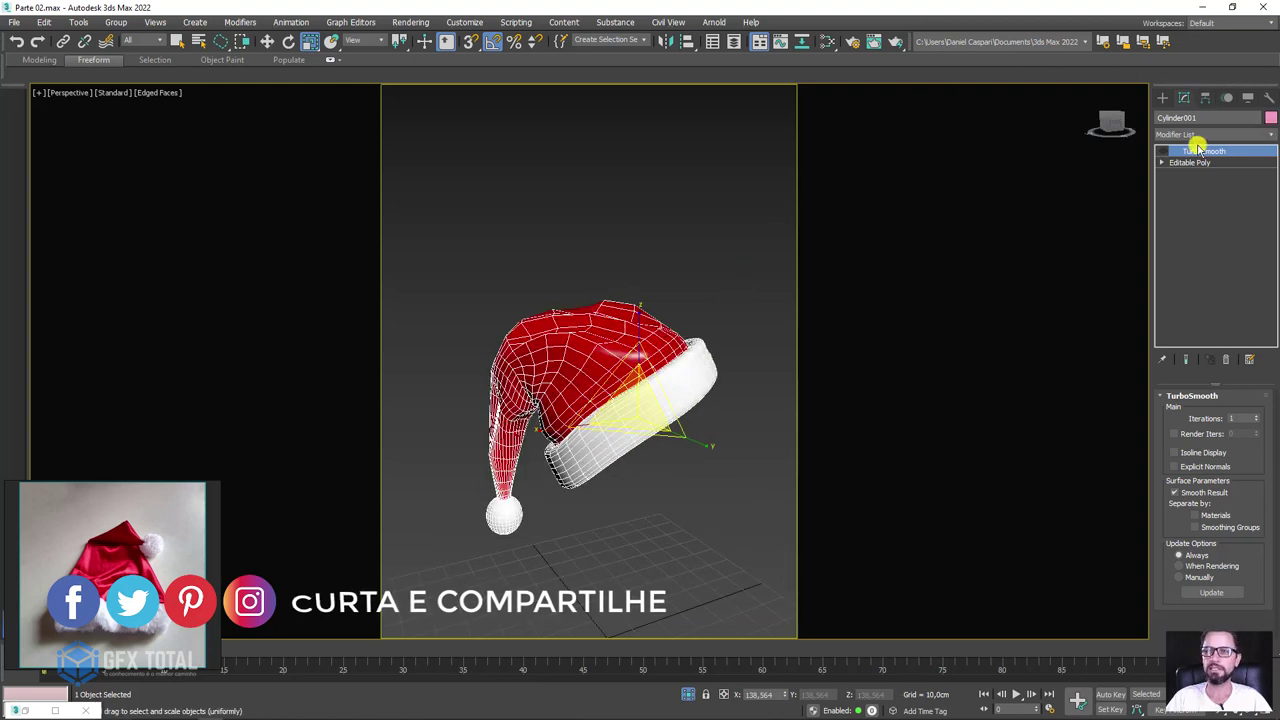
{"action": "left_click", "coordinate": [740, 386]}
{"action": "left_click", "coordinate": [707, 429]}
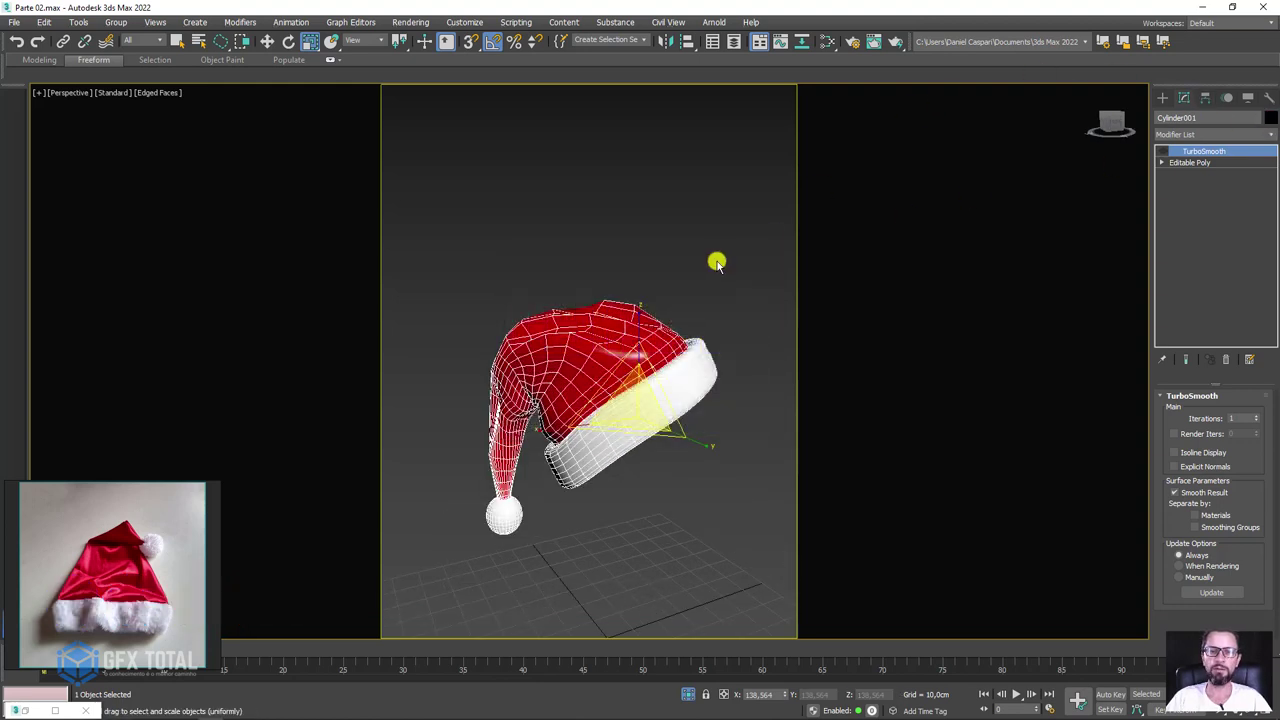
{"action": "left_click", "coordinate": [715, 270]}
{"action": "mouse_move", "coordinate": [720, 343]}
{"action": "middle_mouse_down", "text": "alt"}
{"action": "mouse_move", "coordinate": [624, 371]}
{"action": "mouse_move", "coordinate": [708, 277]}
{"action": "mouse_move", "coordinate": [697, 357]}
{"action": "middle_mouse_up", "text": "alt"}
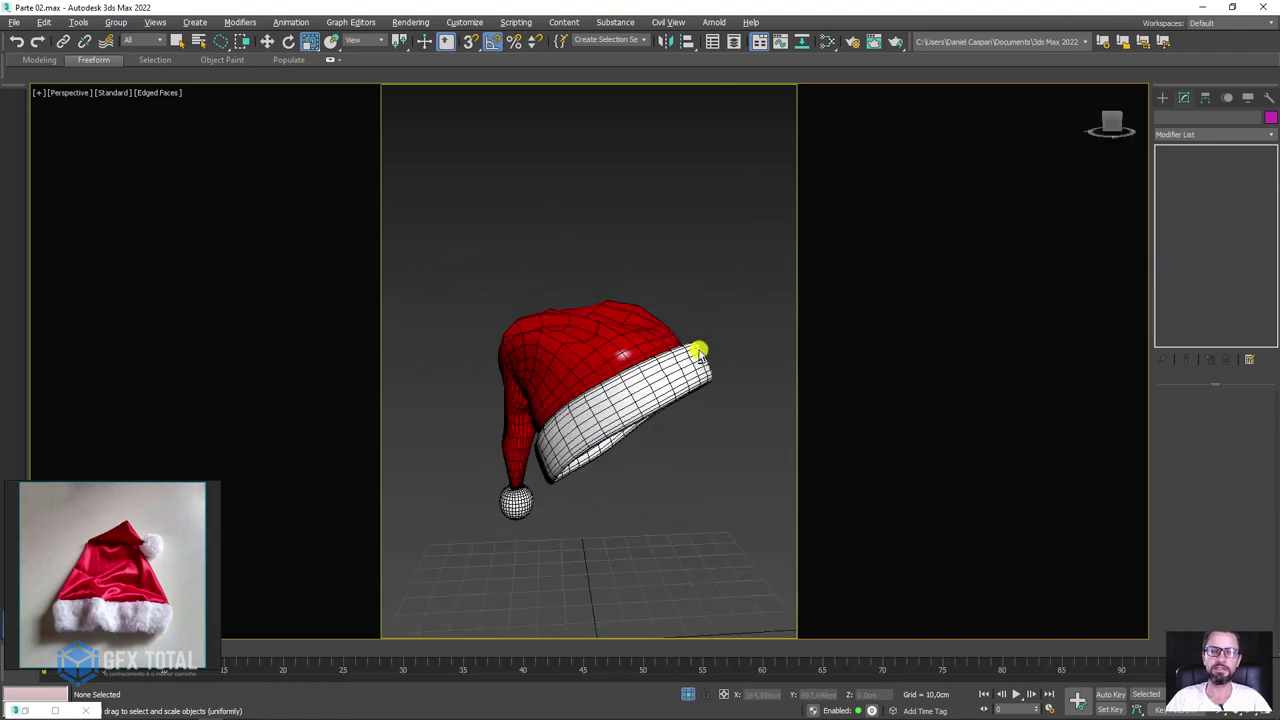
{"action": "left_click", "coordinate": [675, 372]}
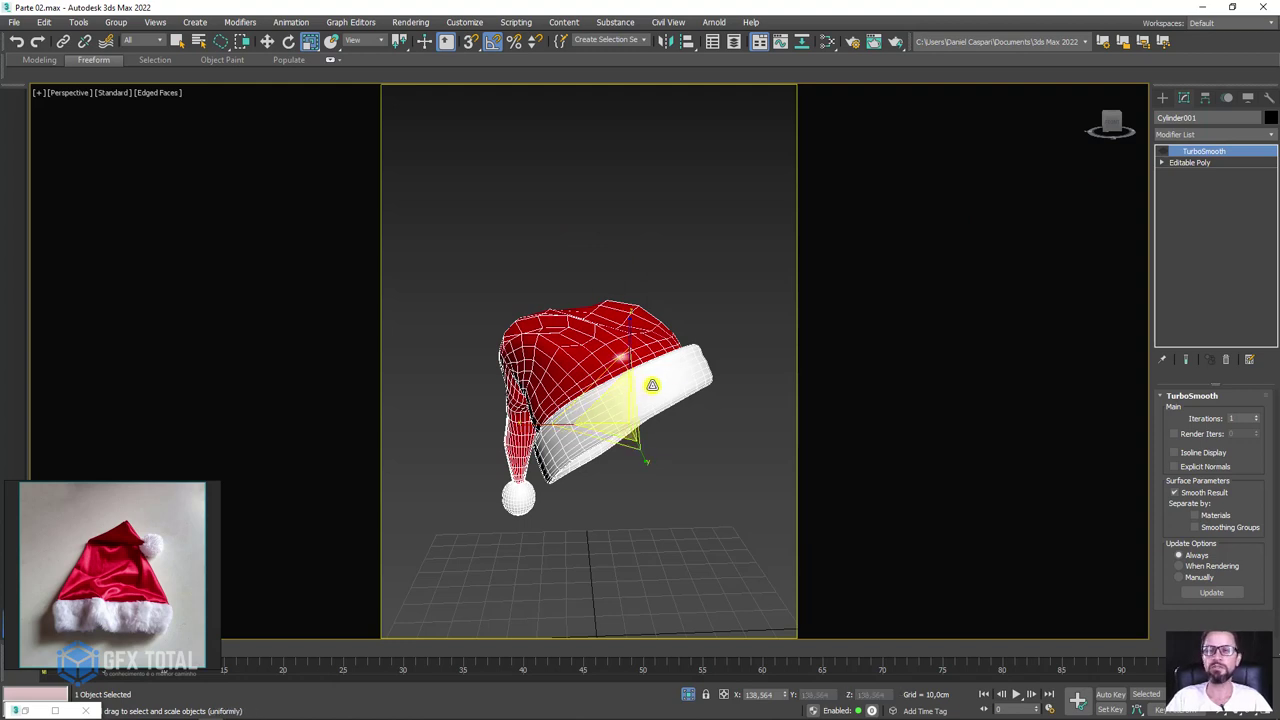
- Replace TurboSmooth with a Smooth modifier using smoothing group 1, shaded without edges
{"action": "left_click", "coordinate": [1224, 360]}
{"action": "middle_click_drag", "start_coordinate": [711, 317], "coordinate": [625, 367], "text": "alt"}
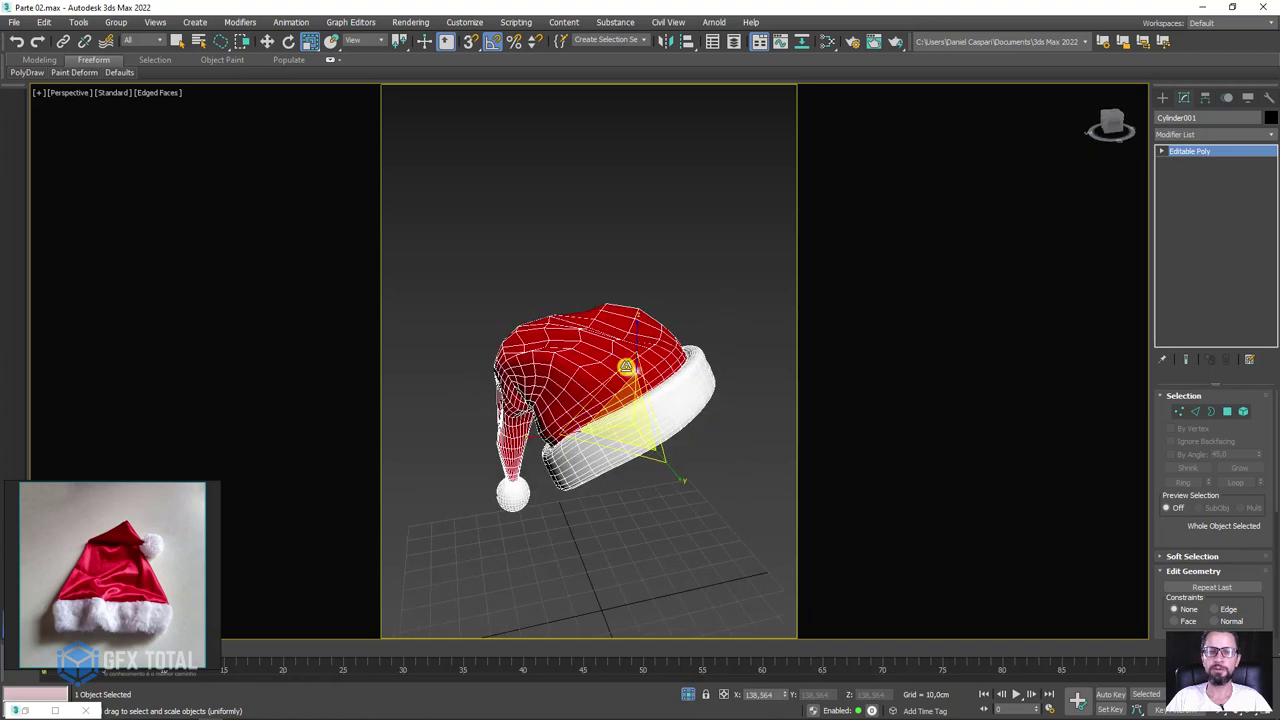
{"action": "left_click", "coordinate": [1210, 135]}
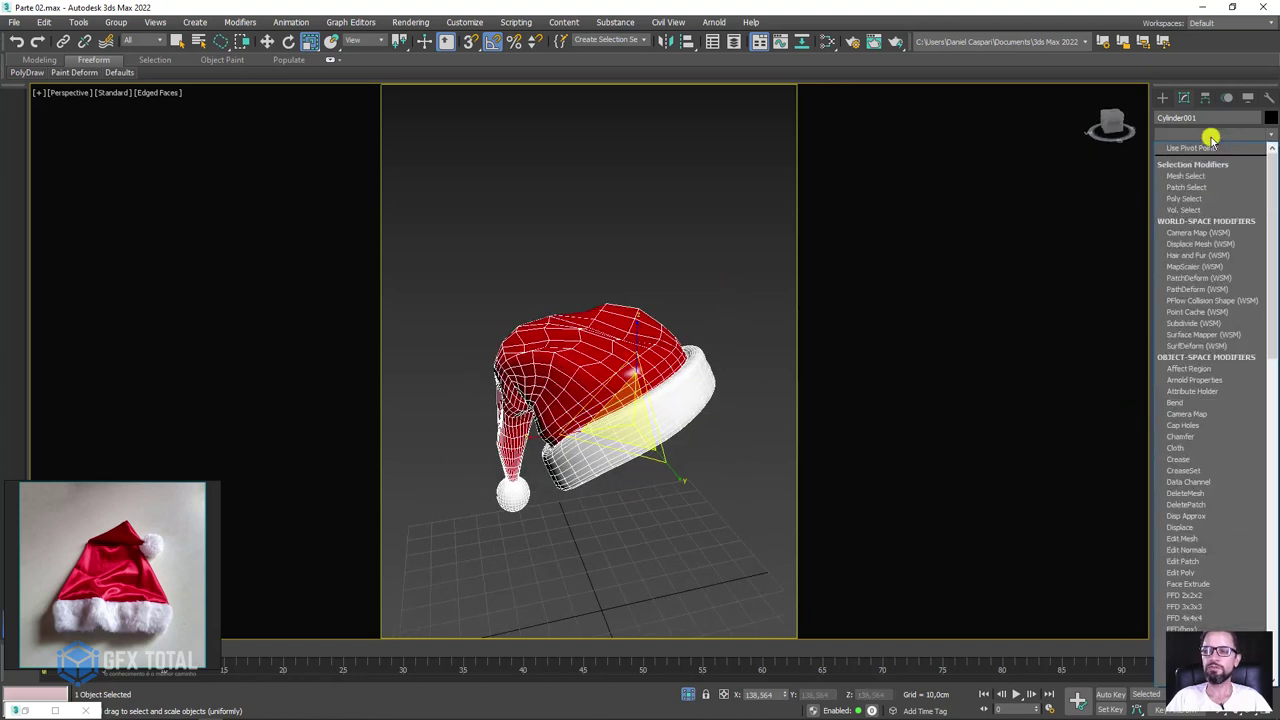
{"action": "type", "text": "sm"}
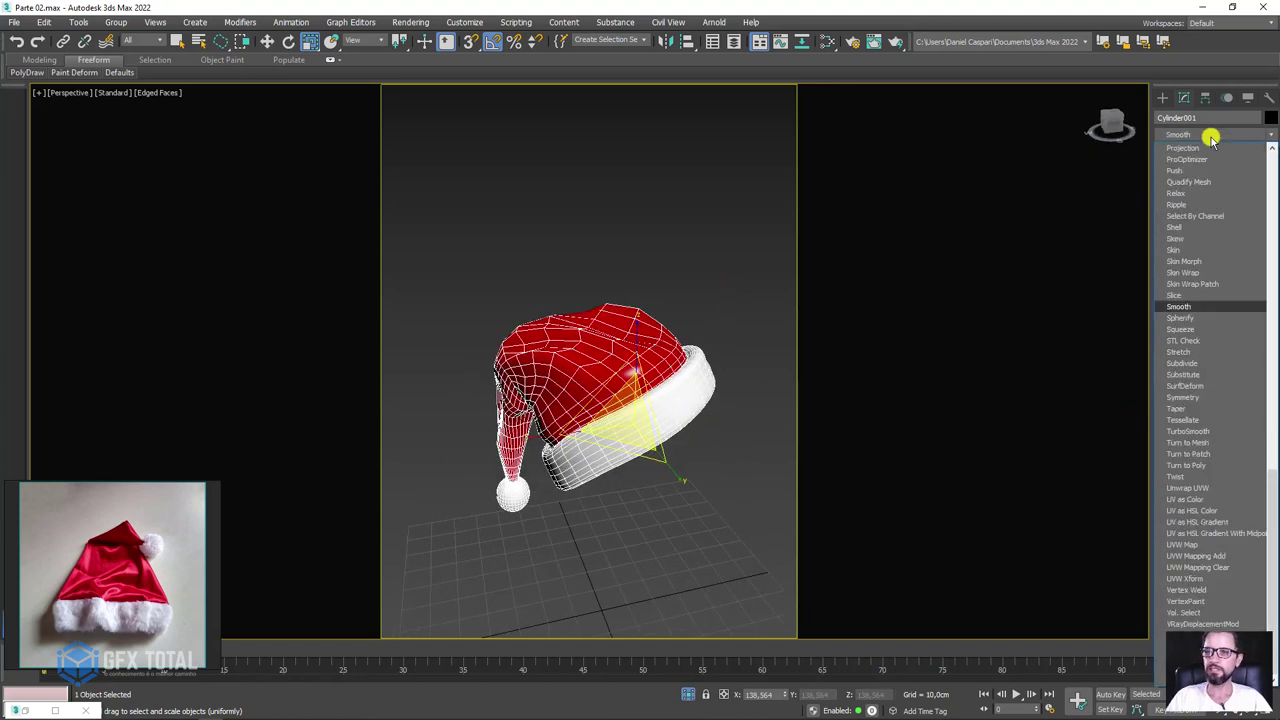
{"action": "left_click", "coordinate": [1180, 302]}
{"action": "scroll", "coordinate": [578, 376], "scroll_direction": "up", "scroll_amount": 3}
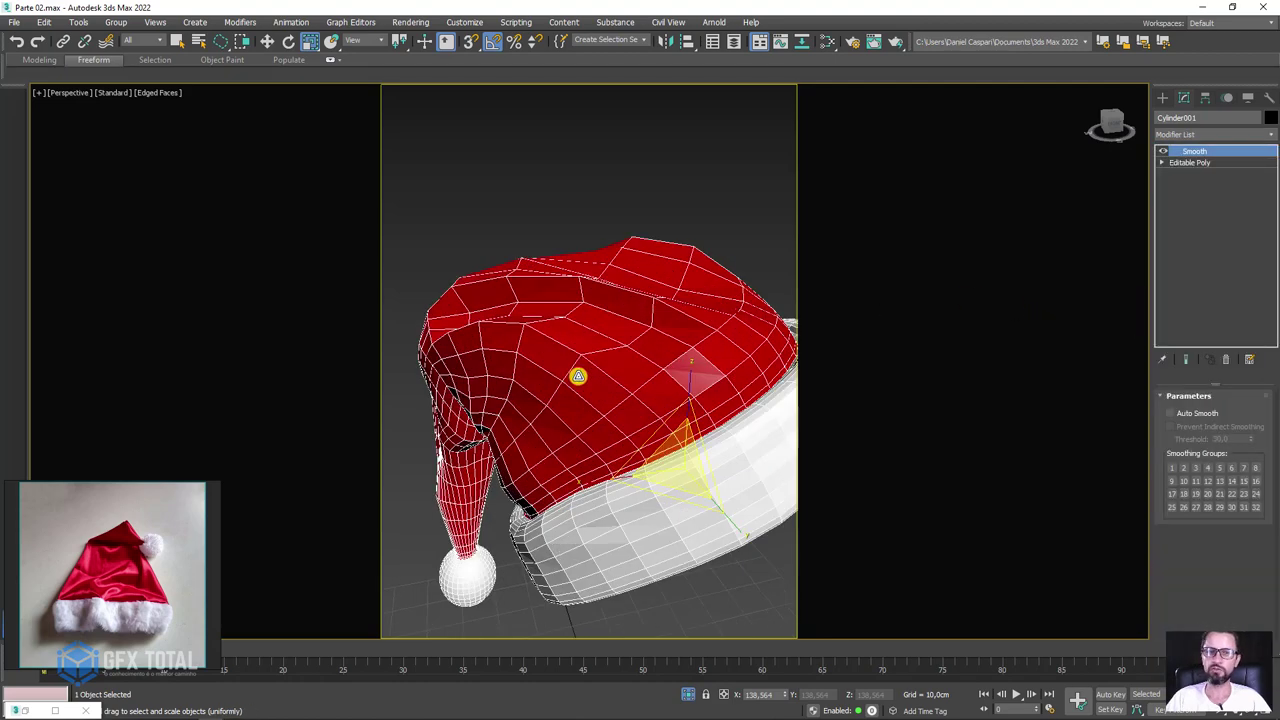
{"action": "mouse_move", "coordinate": [578, 376]}
{"action": "middle_mouse_down", "text": "alt"}
{"action": "mouse_move", "coordinate": [631, 389]}
{"action": "mouse_move", "coordinate": [720, 466]}
{"action": "mouse_move", "coordinate": [723, 449]}
{"action": "mouse_move", "coordinate": [740, 455]}
{"action": "mouse_move", "coordinate": [689, 425]}
{"action": "mouse_move", "coordinate": [668, 462]}
{"action": "mouse_move", "coordinate": [779, 436]}
{"action": "mouse_move", "coordinate": [711, 466]}
{"action": "mouse_move", "coordinate": [620, 357]}
{"action": "middle_mouse_up", "text": "alt"}
{"action": "key", "text": "F4"}
{"action": "left_click", "coordinate": [1171, 467]}
- Collapse the hat into a single Editable Poly
{"action": "right_click", "coordinate": [620, 357]}
{"action": "mouse_move", "coordinate": [640, 492]}
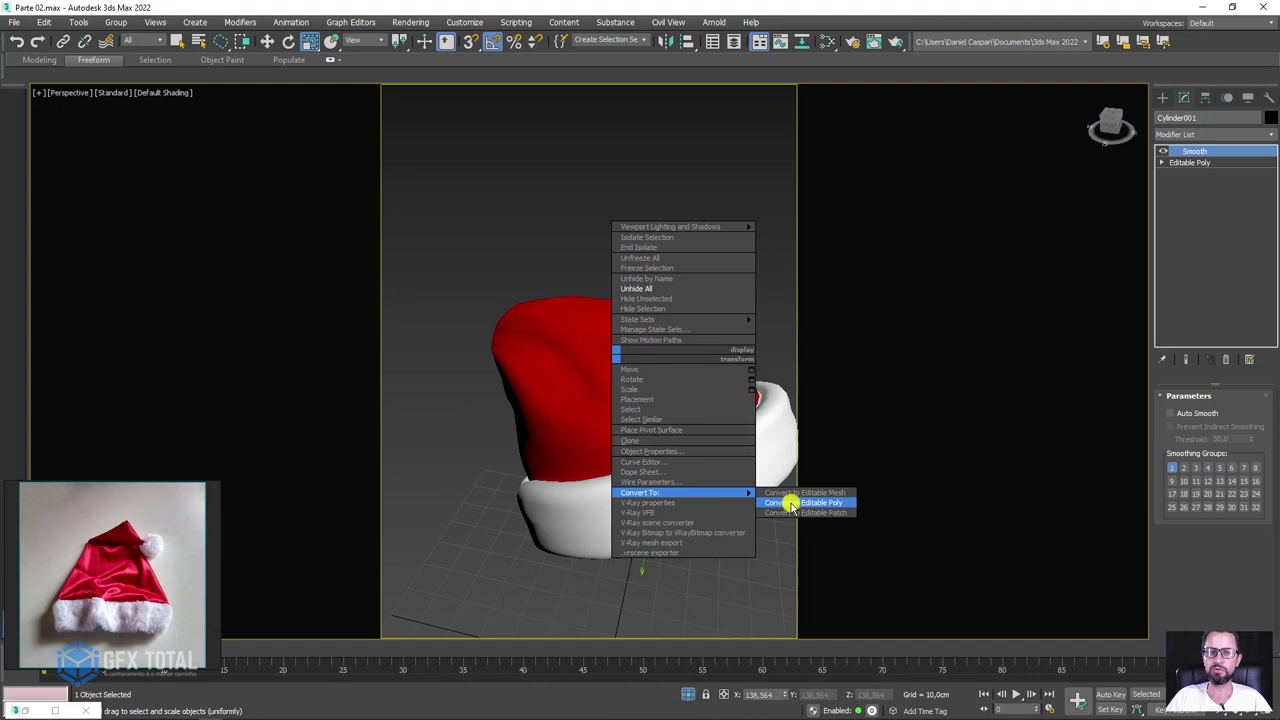
{"action": "left_click", "coordinate": [791, 505]}
{"action": "mouse_move", "coordinate": [668, 457]}
{"action": "middle_mouse_down", "text": "alt"}
{"action": "mouse_move", "coordinate": [651, 432]}
{"action": "mouse_move", "coordinate": [702, 424]}
{"action": "mouse_move", "coordinate": [677, 417]}
{"action": "mouse_move", "coordinate": [700, 400]}
{"action": "middle_mouse_up", "text": "alt"}
{"action": "left_click", "coordinate": [1193, 137]}
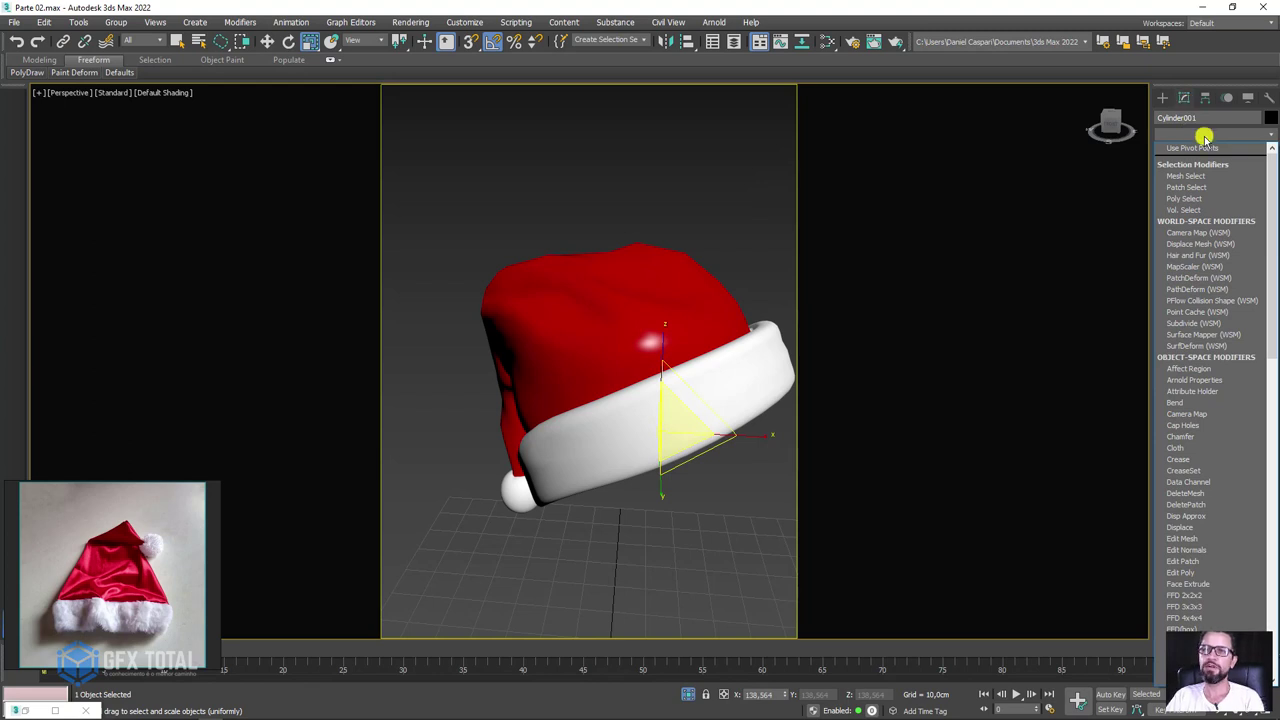
- Add a Hair and Fur (WSM) modifier to the hat
{"action": "left_click", "coordinate": [1200, 138]}
{"action": "key", "text": "1"}
{"action": "key", "text": "1"}
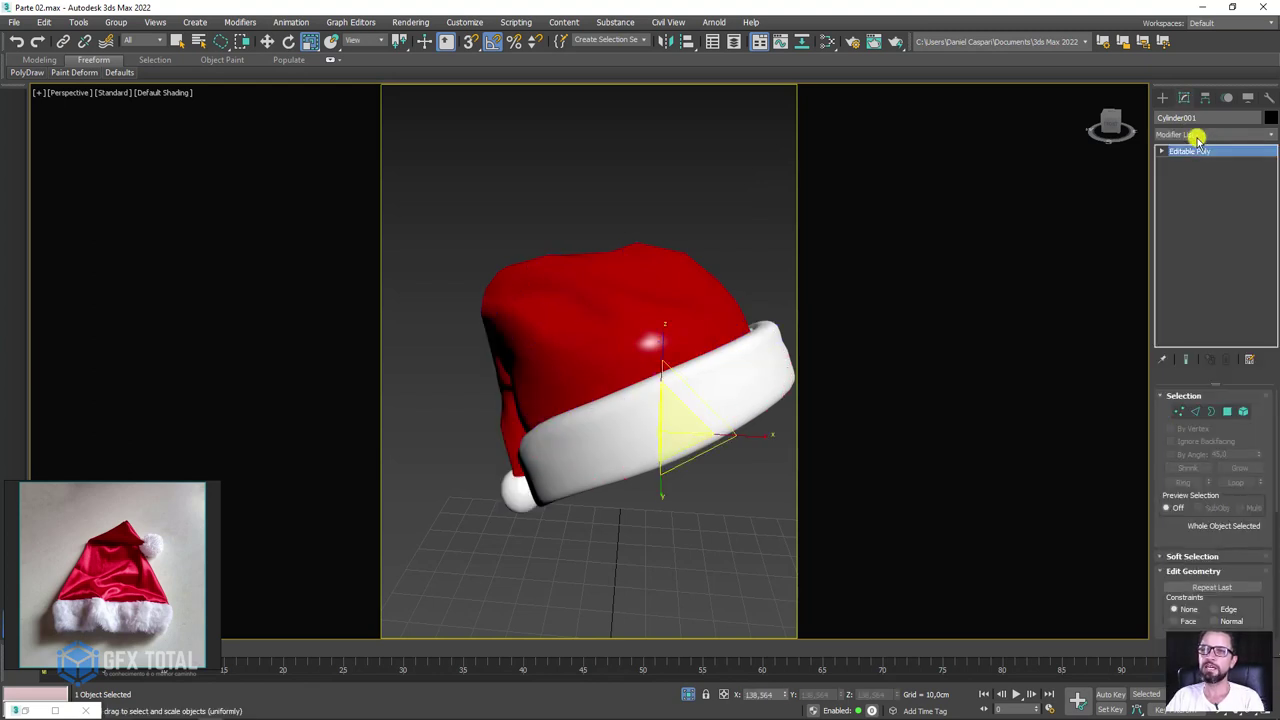
{"action": "left_click", "coordinate": [1200, 136]}
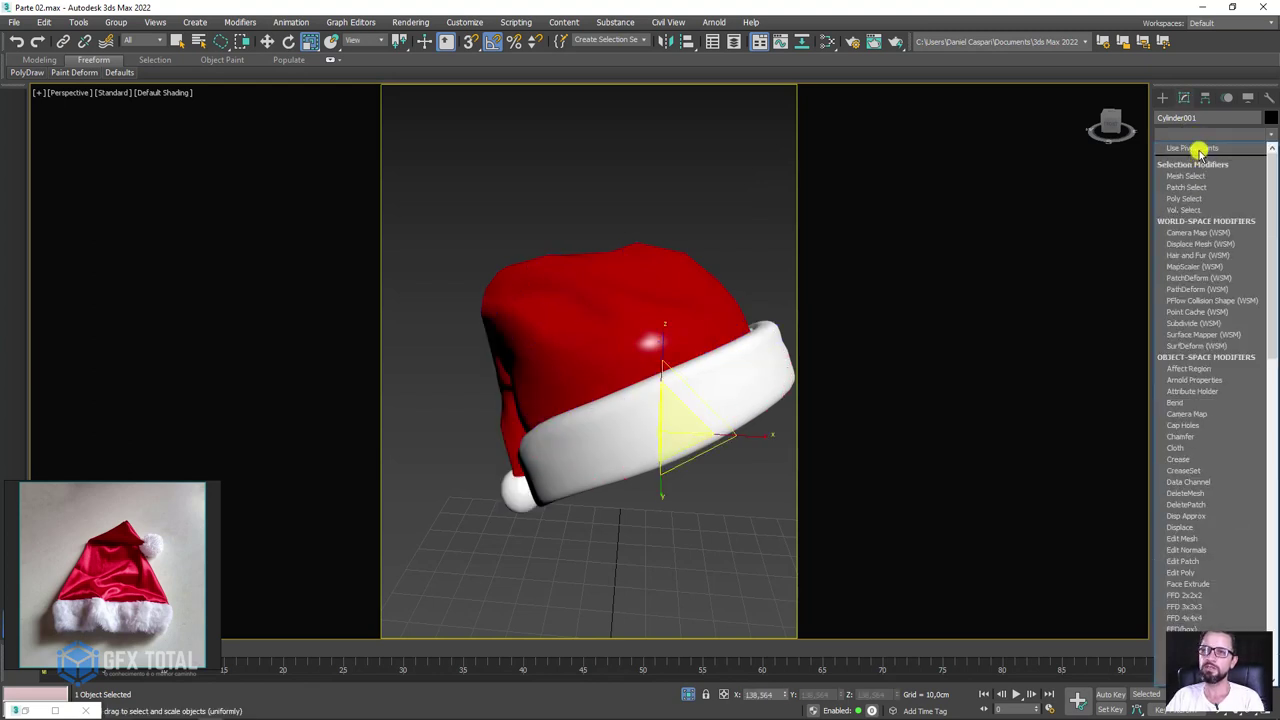
{"action": "left_click", "coordinate": [1196, 256]}
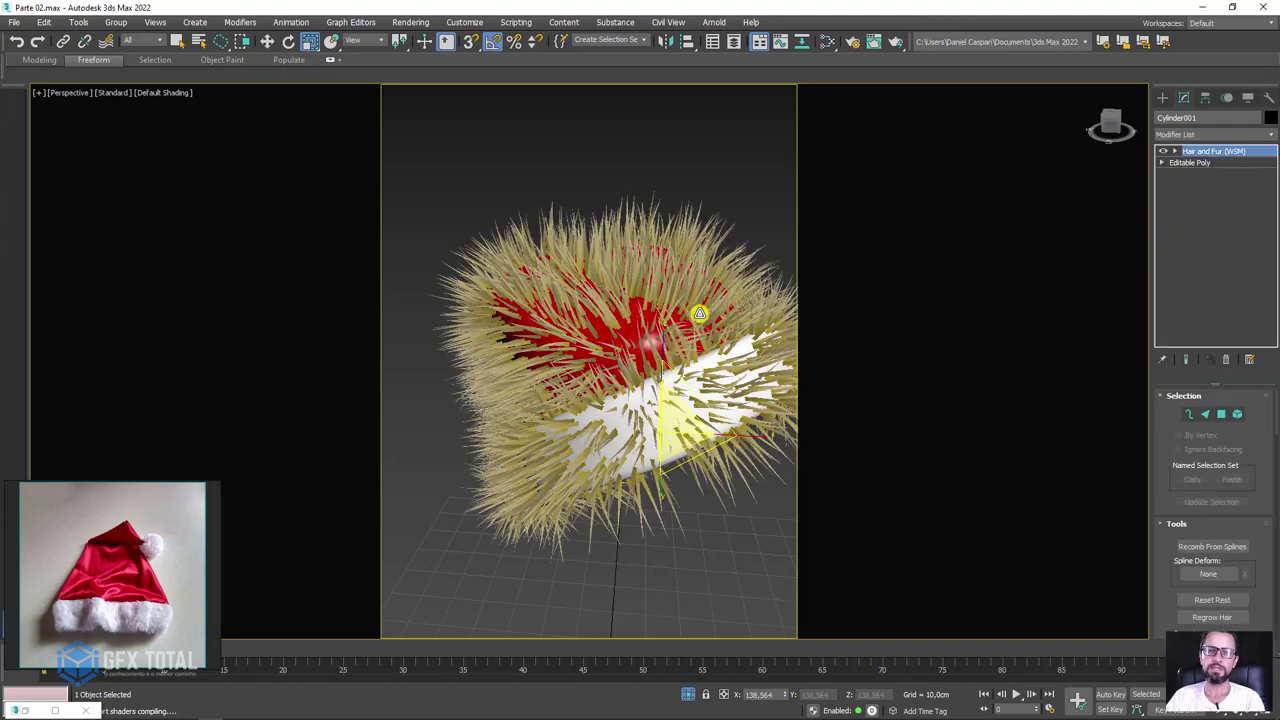
- Frame and orbit the view to inspect the furry hat from the front
{"action": "mouse_move", "coordinate": [710, 432]}
{"action": "middle_mouse_down", "text": "alt"}
{"action": "mouse_move", "coordinate": [678, 406]}
{"action": "mouse_move", "coordinate": [729, 371]}
{"action": "mouse_move", "coordinate": [745, 412]}
{"action": "middle_mouse_up", "text": "alt"}
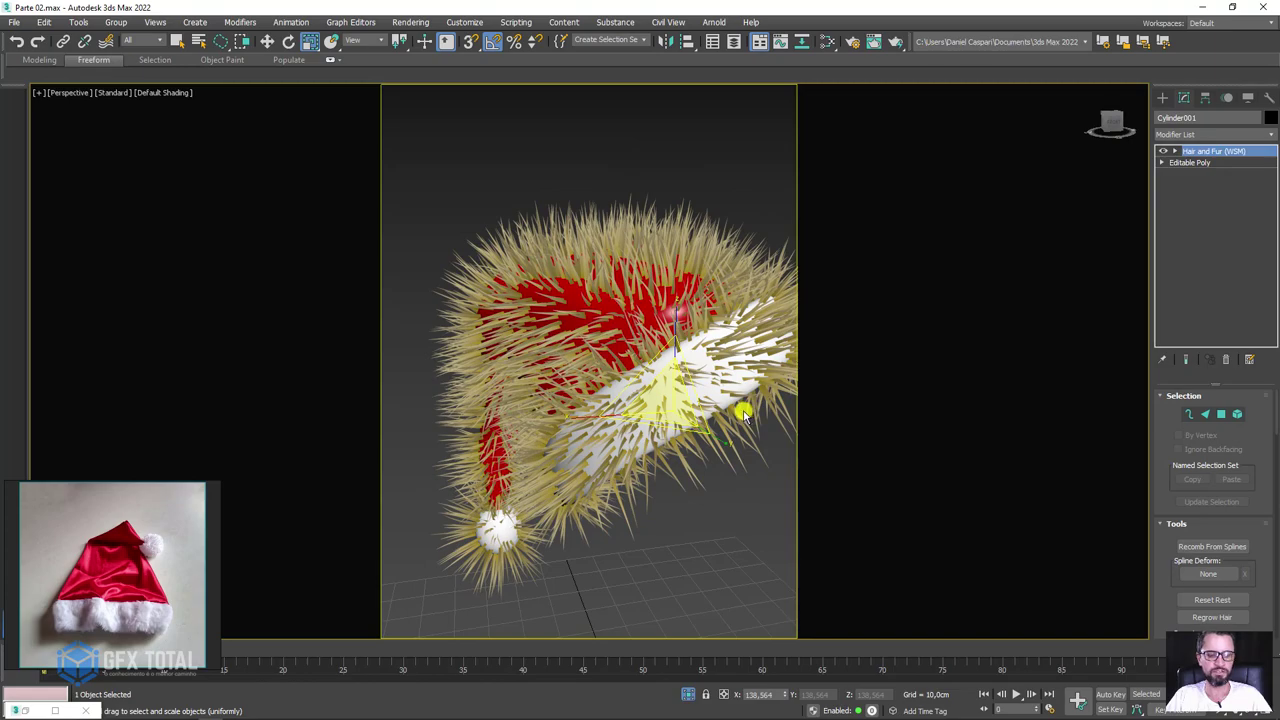
{"action": "key", "text": "shift+f"}
{"action": "scroll", "coordinate": [700, 372], "scroll_direction": "down", "scroll_amount": 4}
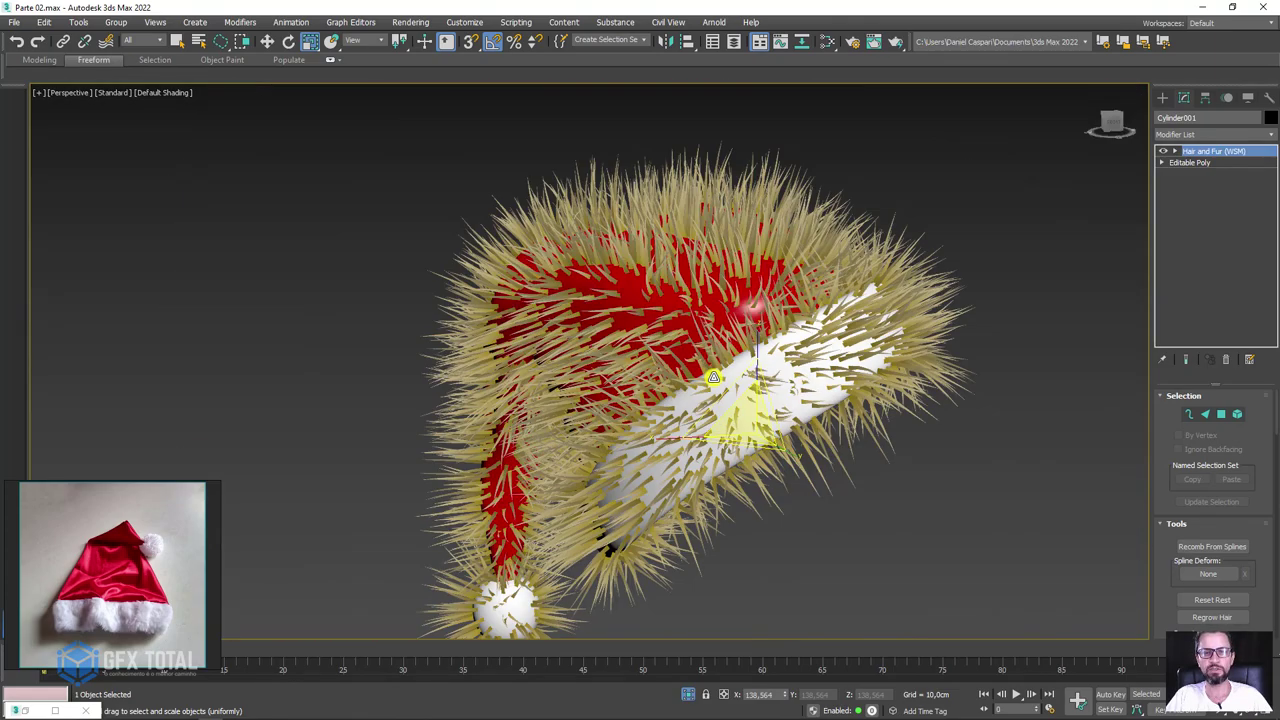
{"action": "middle_click_drag", "start_coordinate": [603, 402], "coordinate": [650, 395], "text": "alt"}
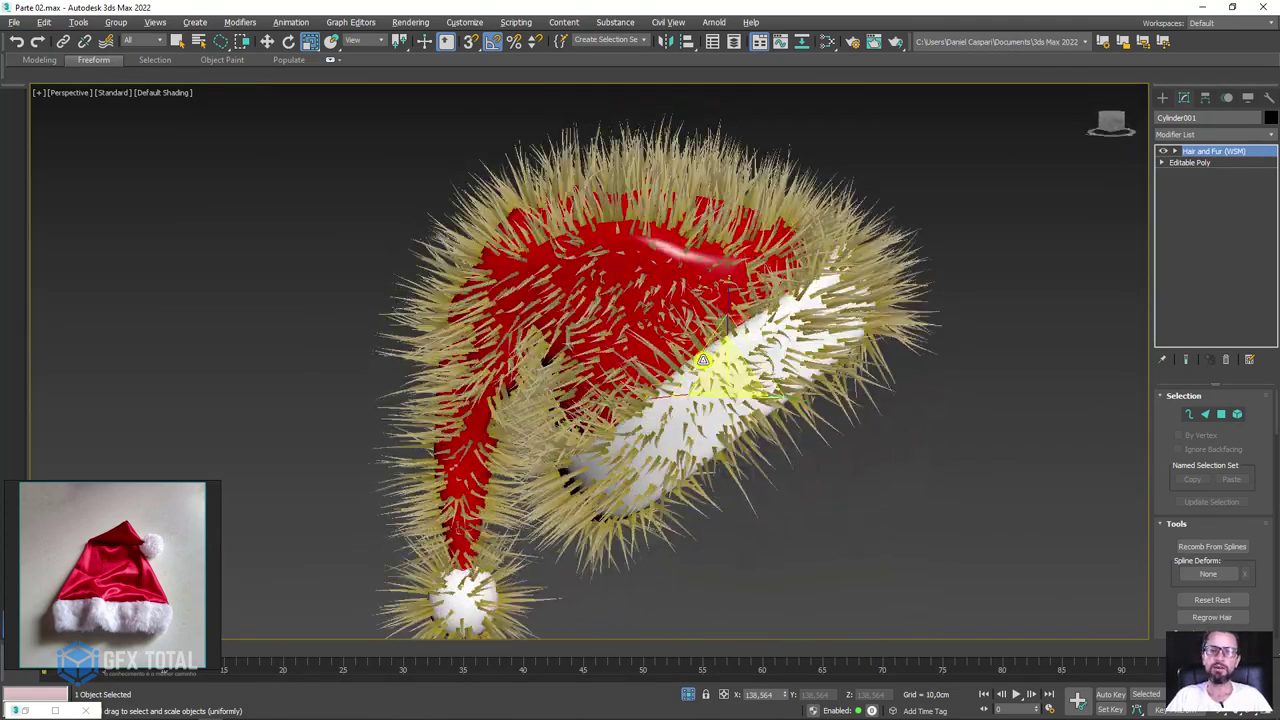
{"action": "middle_click_drag", "start_coordinate": [703, 360], "coordinate": [890, 288], "text": "alt"}
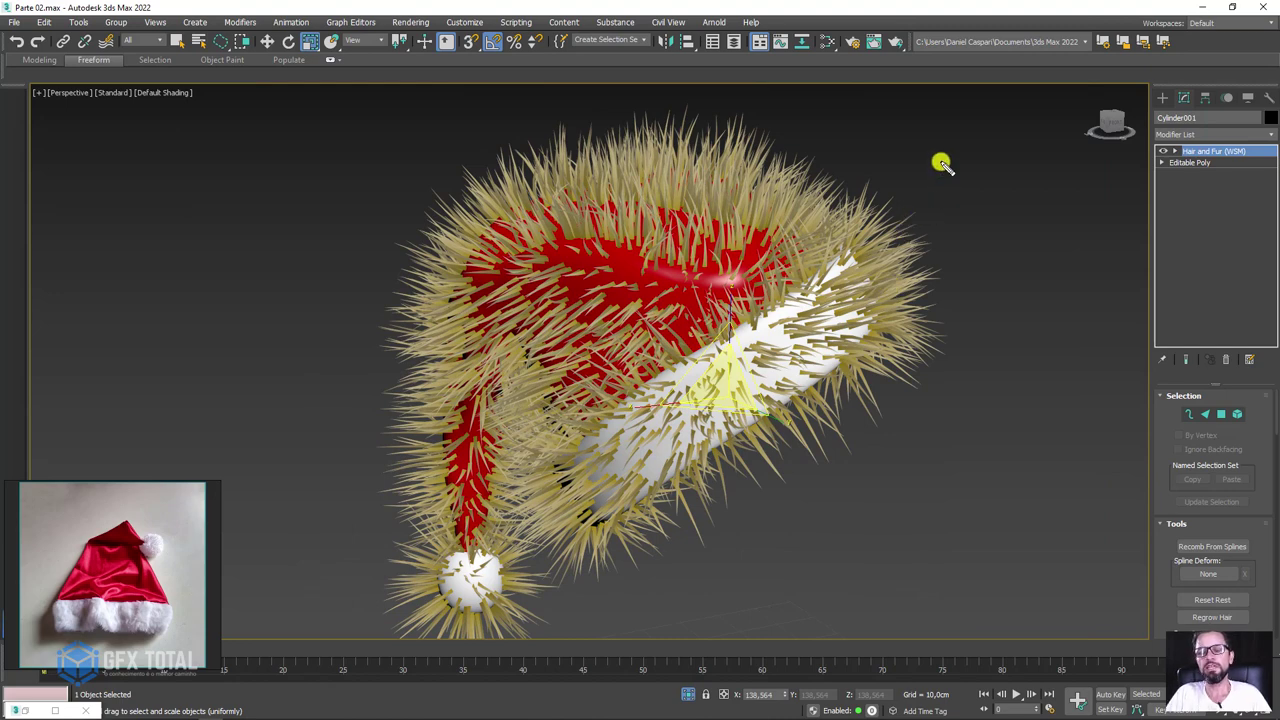
{"action": "mouse_move", "coordinate": [940, 160]}
{"action": "left_mouse_down"}
{"action": "mouse_move", "coordinate": [770, 325]}
{"action": "mouse_move", "coordinate": [903, 280]}
{"action": "left_mouse_up"}
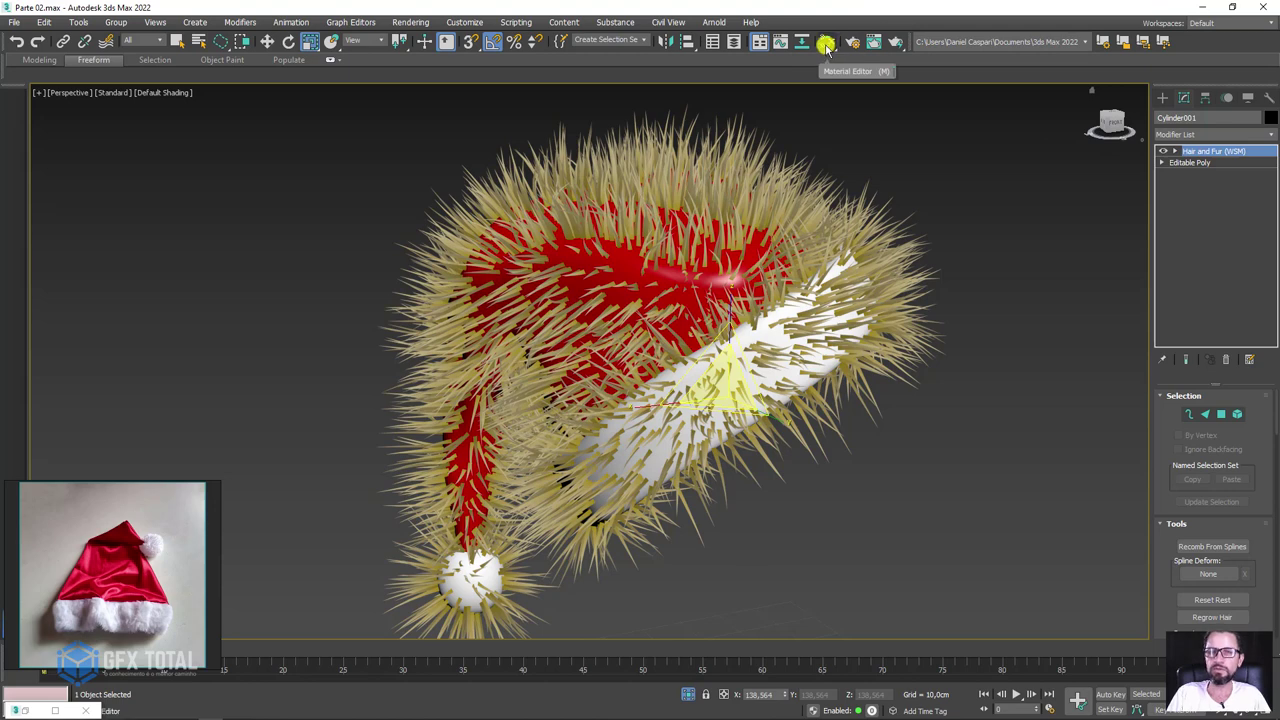
- In the Slate editor, set the Gradient Ramp's left end to black
{"action": "left_click", "coordinate": [828, 43]}
{"action": "middle_click_drag", "start_coordinate": [706, 206], "coordinate": [837, 408]}
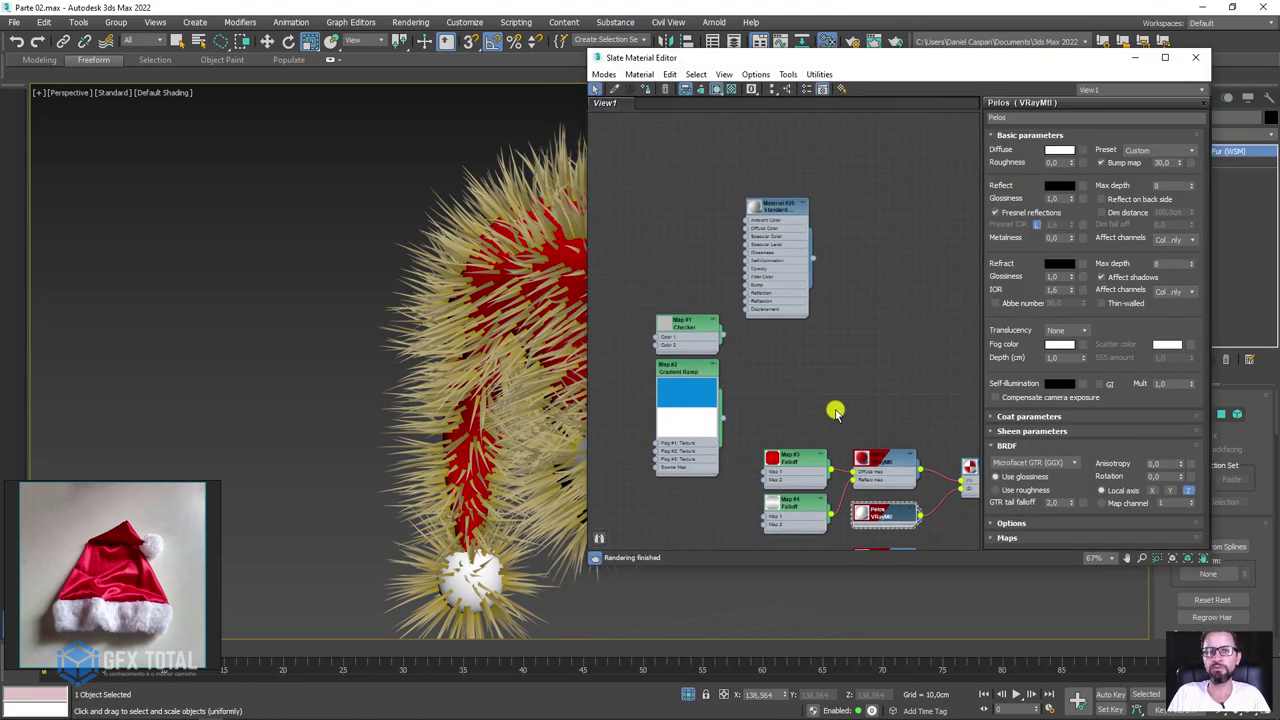
{"action": "mouse_move", "coordinate": [689, 371]}
{"action": "left_mouse_down"}
{"action": "mouse_move", "coordinate": [914, 291]}
{"action": "mouse_move", "coordinate": [877, 225]}
{"action": "left_mouse_up"}
{"action": "scroll", "coordinate": [789, 271], "scroll_direction": "up", "scroll_amount": 3}
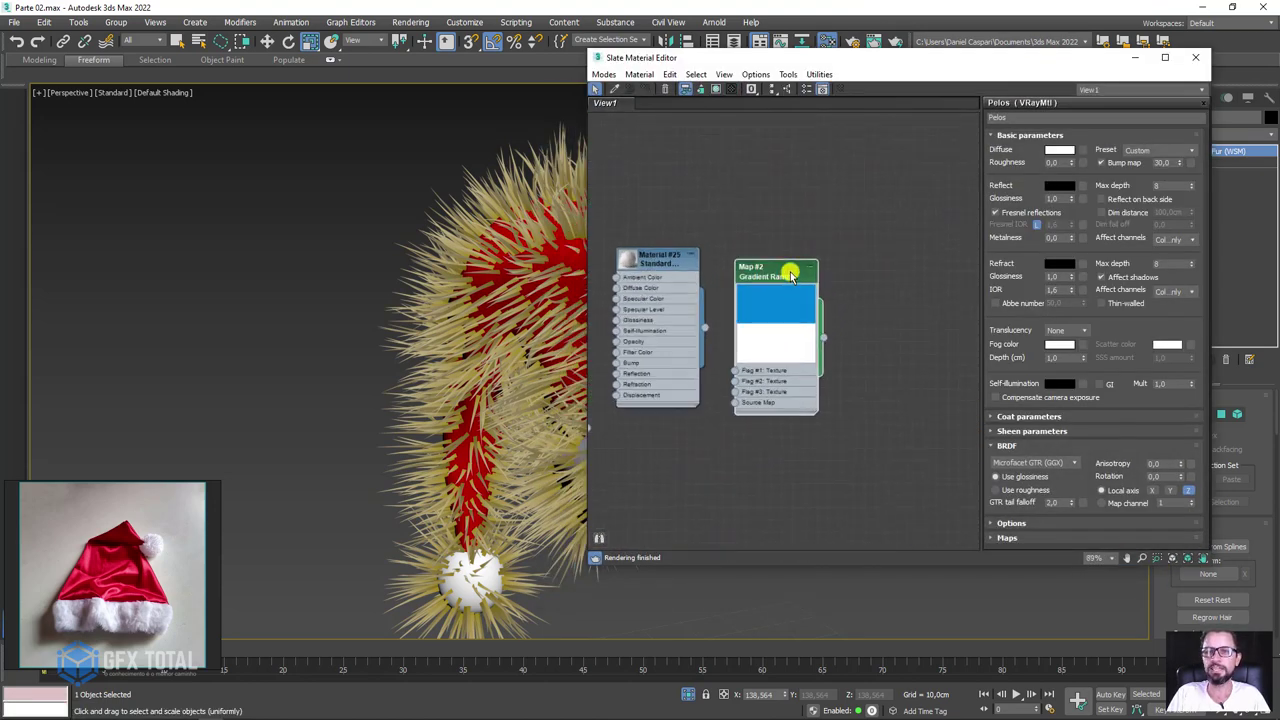
{"action": "scroll", "coordinate": [764, 272], "scroll_direction": "up", "scroll_amount": 1}
{"action": "double_click", "coordinate": [765, 270]}
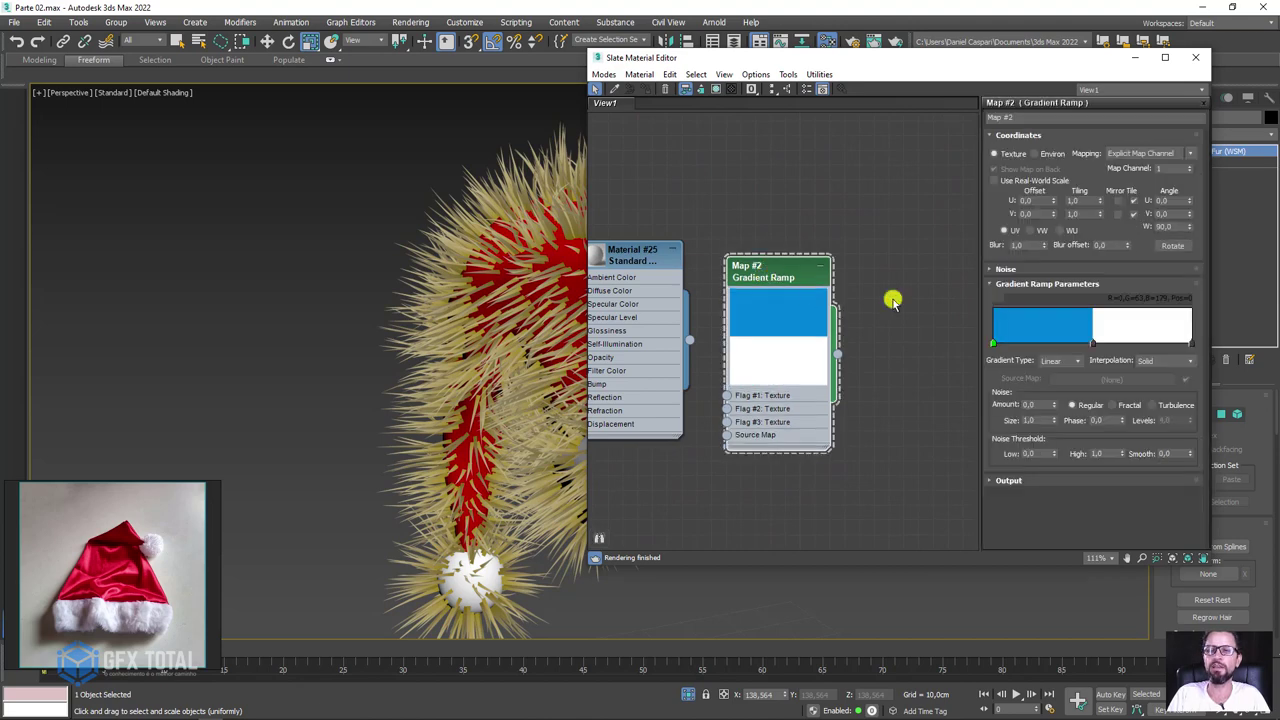
{"action": "double_click", "coordinate": [993, 343]}
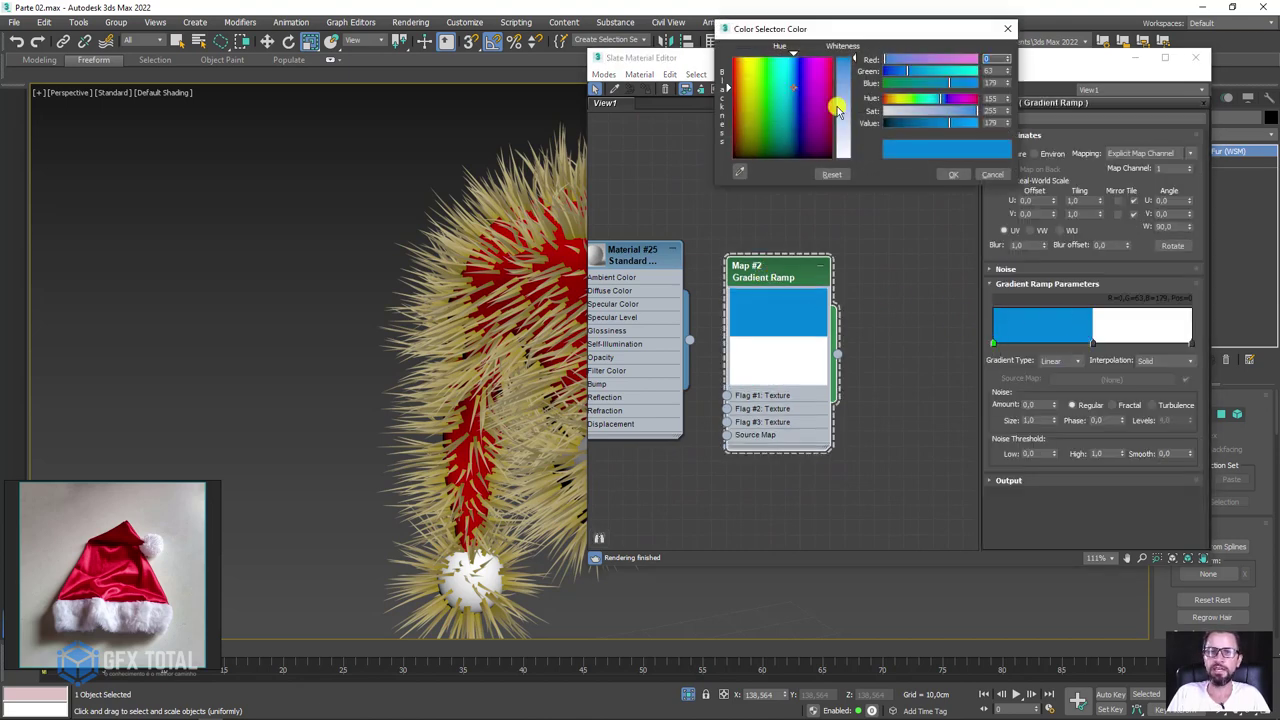
{"action": "left_click_drag", "start_coordinate": [928, 122], "coordinate": [855, 135]}
{"action": "left_click", "coordinate": [953, 174]}
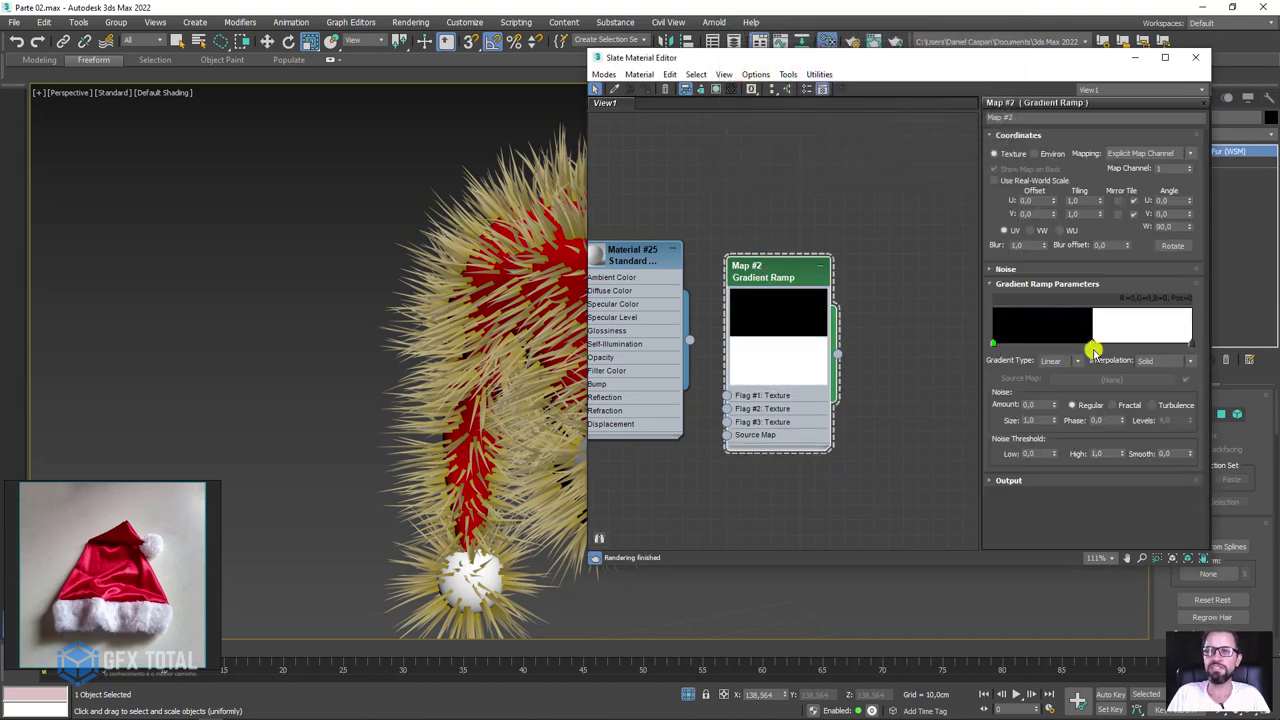
- Make the ramp's right end pure white (255,255,255) and move the editor aside
{"action": "double_click", "coordinate": [1192, 345]}
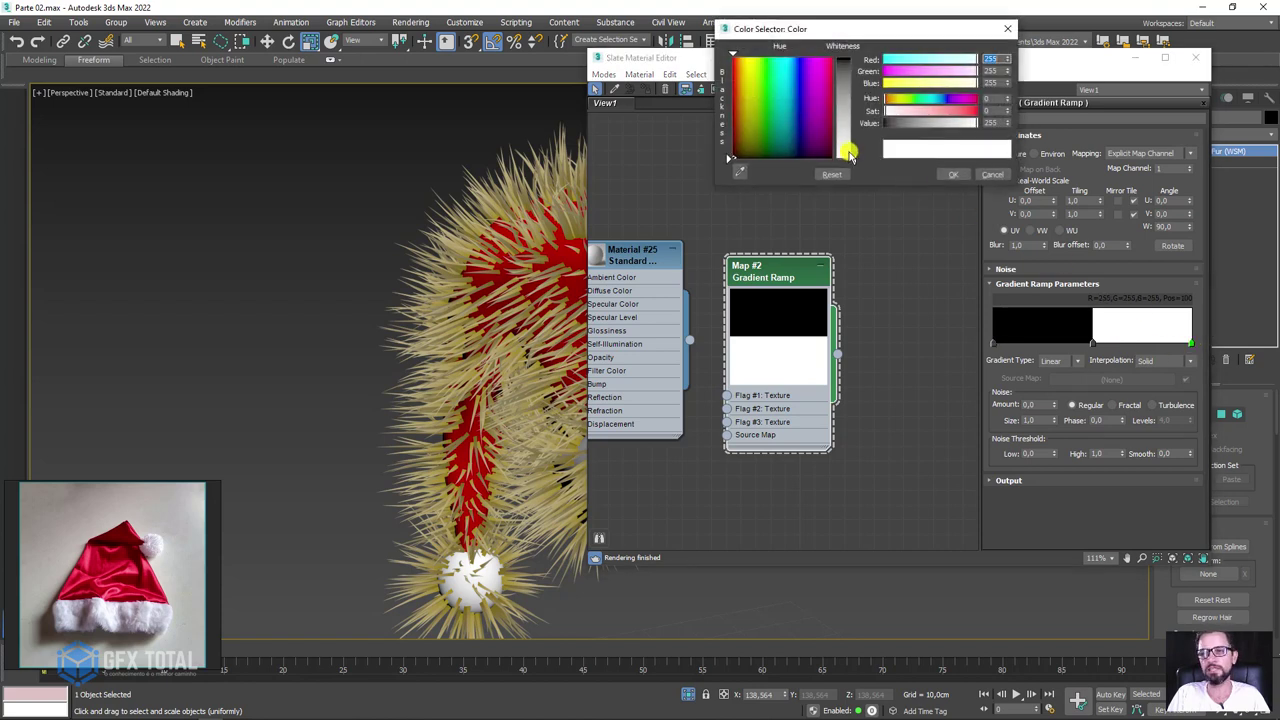
{"action": "left_click", "coordinate": [948, 175]}
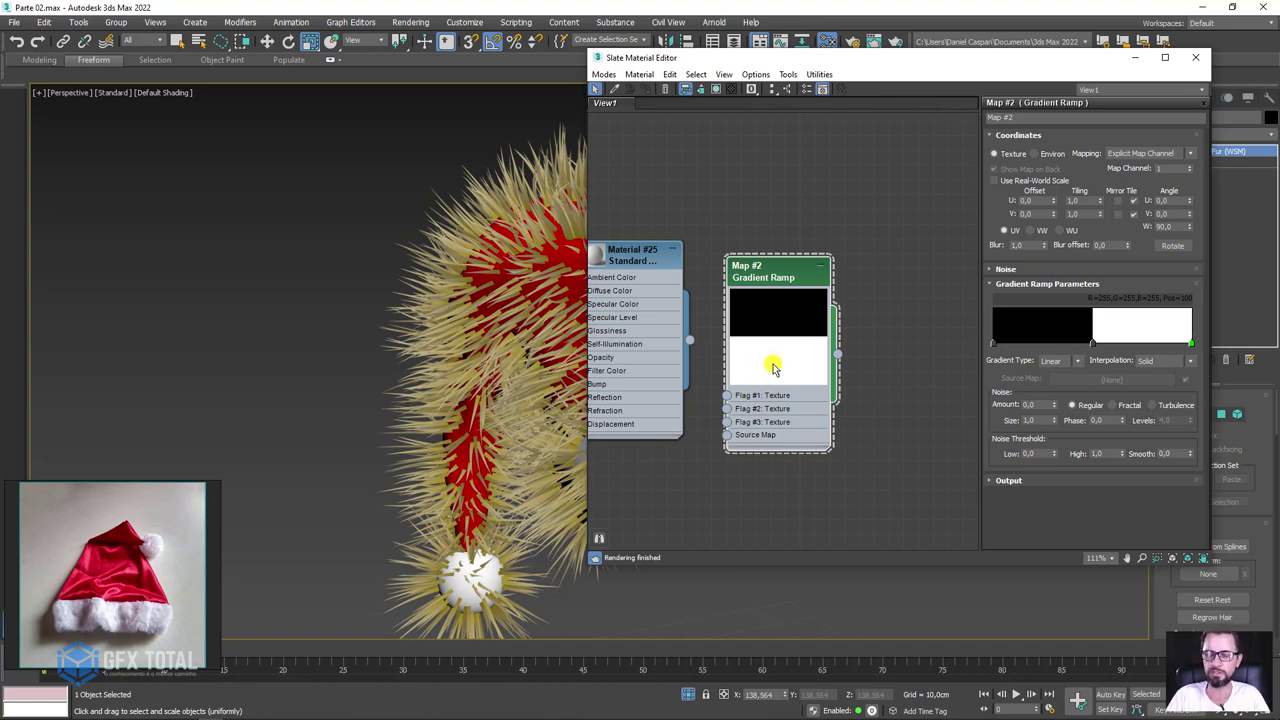
{"action": "left_click_drag", "start_coordinate": [905, 57], "coordinate": [452, 85]}
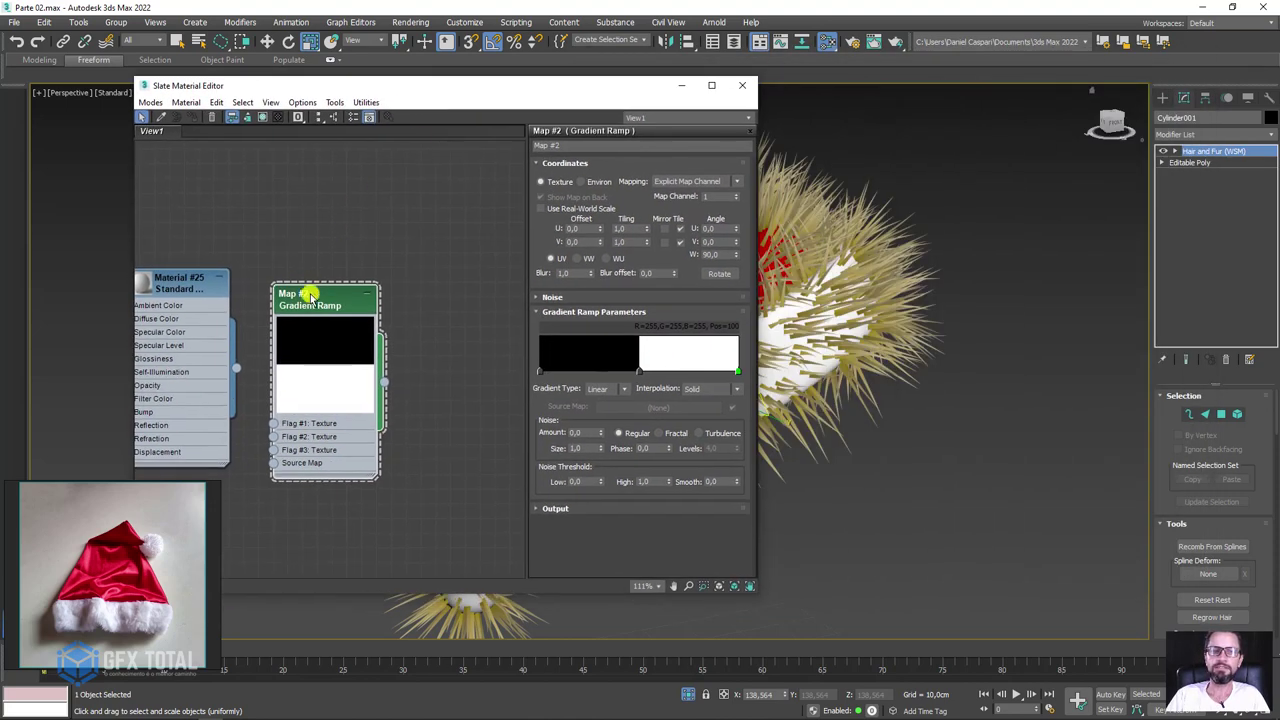
{"action": "left_click_drag", "start_coordinate": [310, 297], "coordinate": [340, 238]}
- Rename the gradient ramp map to 'Tam Fios'
{"action": "left_click", "coordinate": [590, 145]}
{"action": "type", "text": "Tam"}
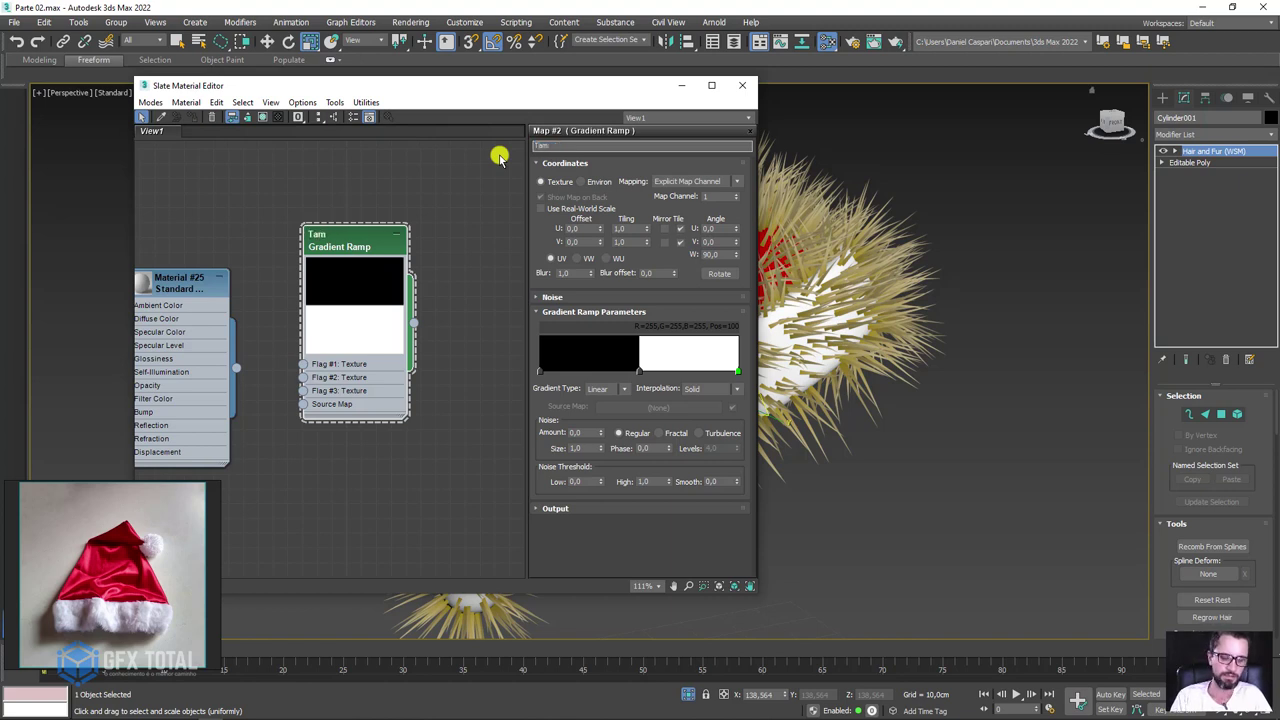
{"action": "type", "text": " Fios"}
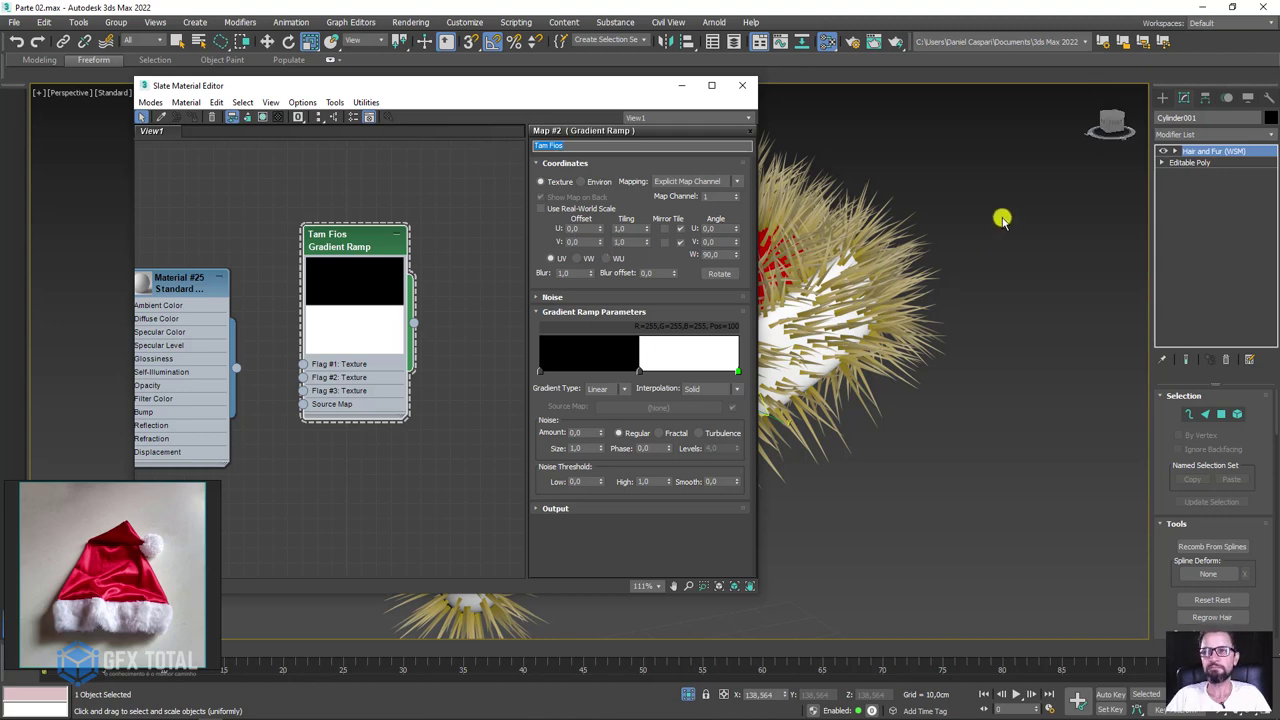
{"action": "middle_click_drag", "start_coordinate": [820, 250], "coordinate": [1046, 278], "text": "alt"}
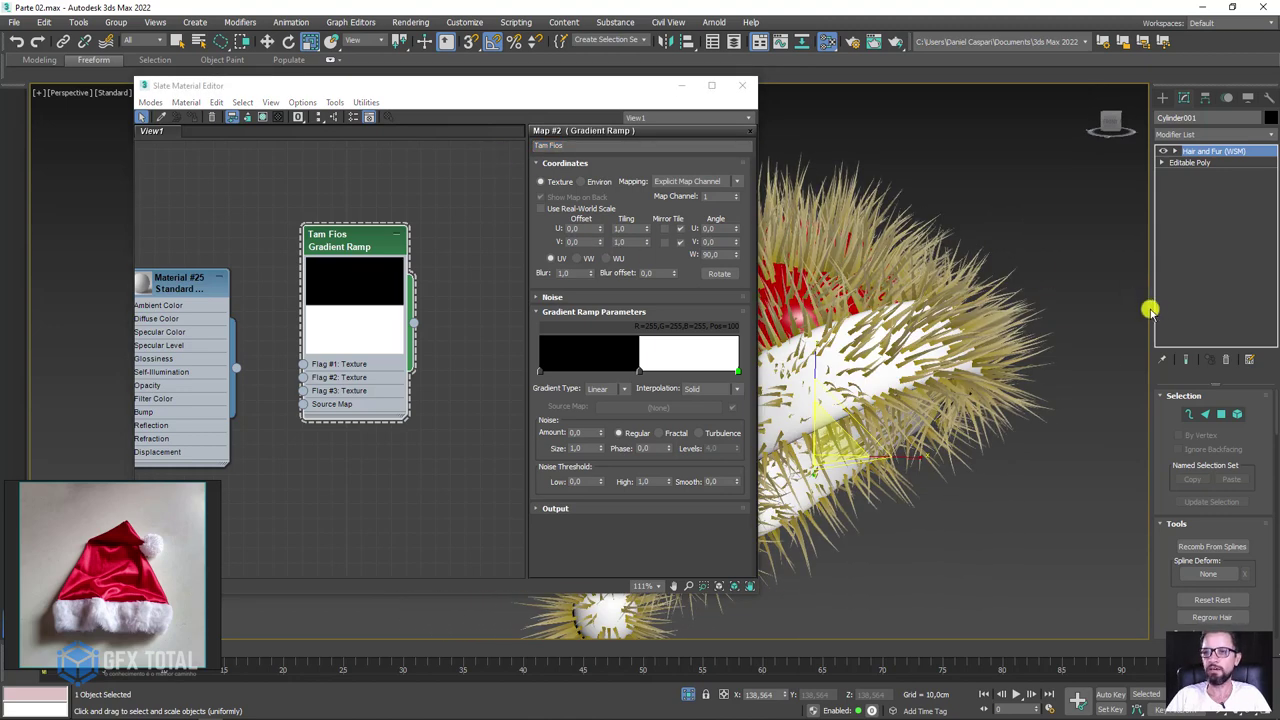
{"action": "left_click_drag", "start_coordinate": [1150, 310], "coordinate": [1046, 305]}
- Widen the command panel to two columns and collapse all Hair and Fur rollouts
{"action": "left_click_drag", "start_coordinate": [558, 88], "coordinate": [359, 80]}
{"action": "middle_click_drag", "start_coordinate": [843, 220], "coordinate": [986, 214], "text": "alt"}
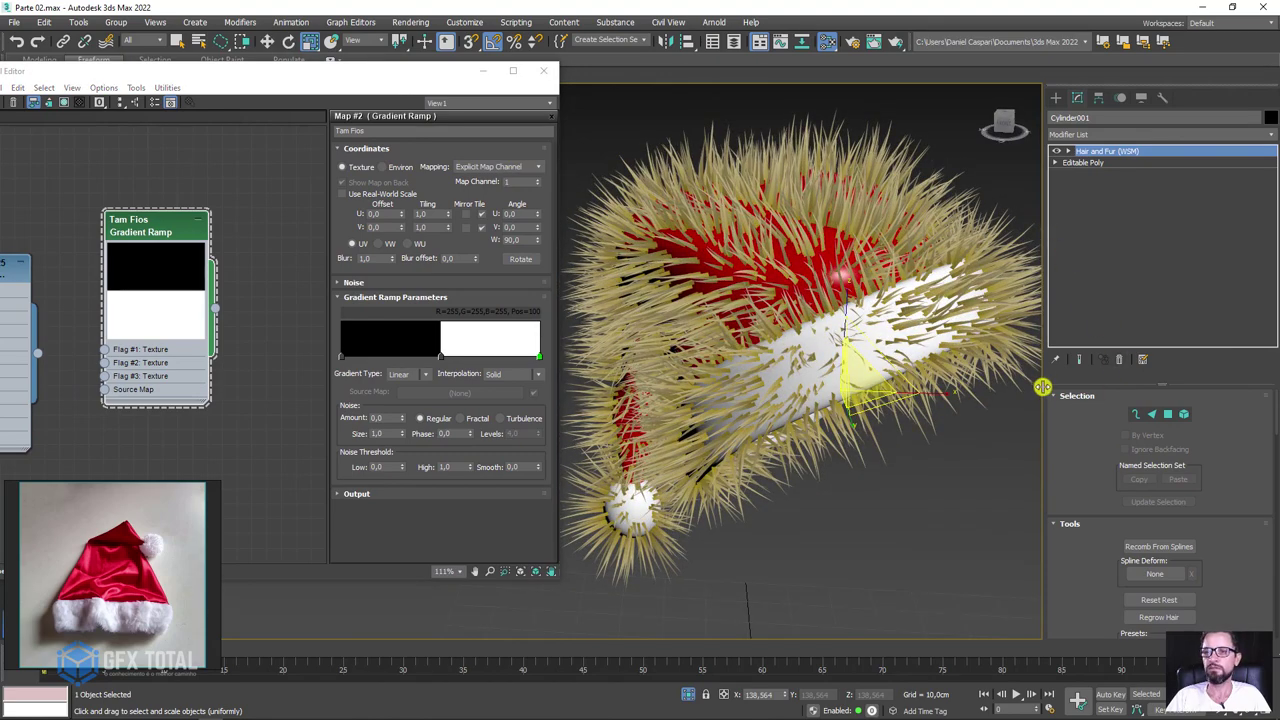
{"action": "left_click_drag", "start_coordinate": [1044, 388], "coordinate": [970, 386]}
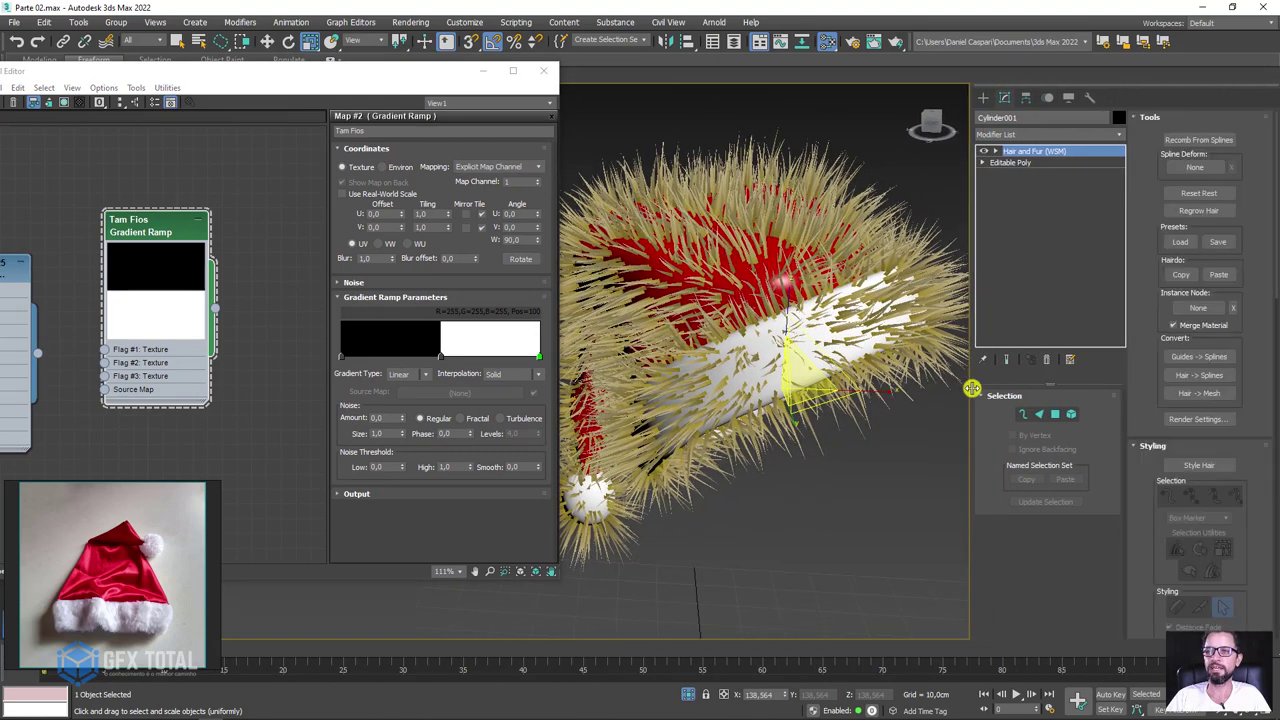
{"action": "middle_click_drag", "start_coordinate": [880, 320], "coordinate": [940, 315], "text": "alt"}
{"action": "scroll", "coordinate": [1145, 250], "scroll_direction": "down", "scroll_amount": 5}
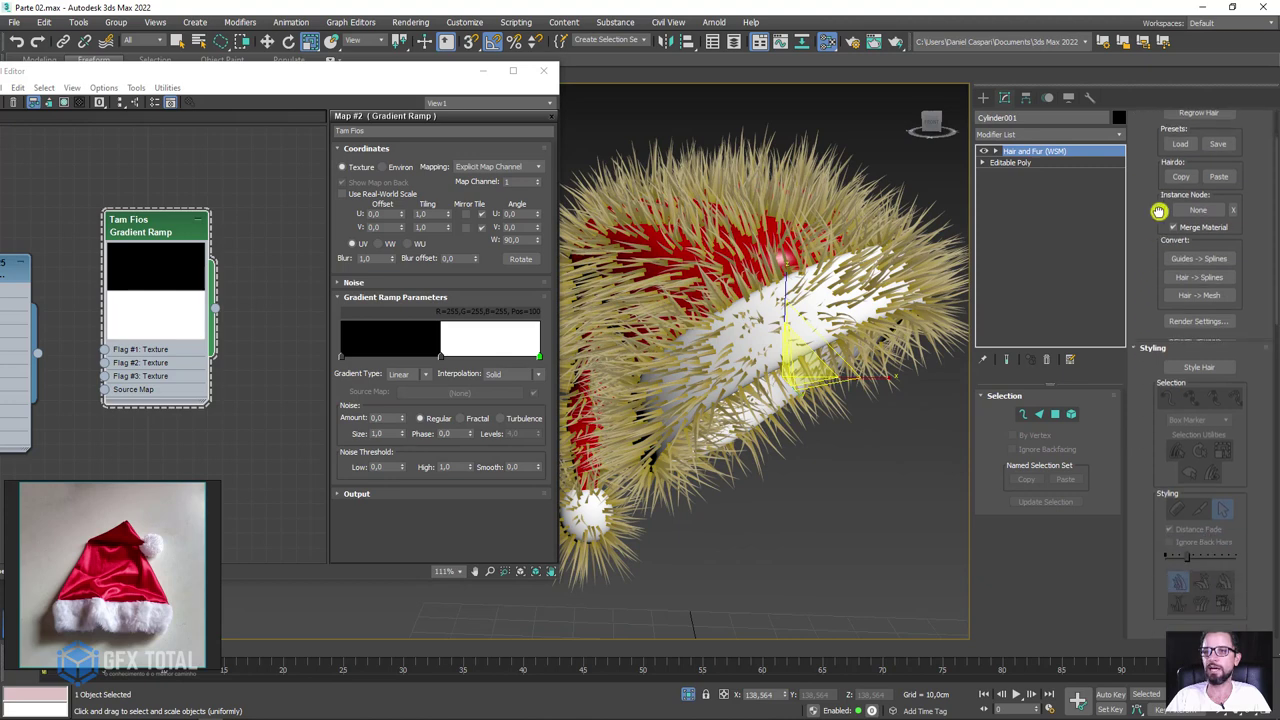
{"action": "scroll", "coordinate": [1143, 295], "scroll_direction": "up", "scroll_amount": 3}
{"action": "right_click", "coordinate": [1152, 276]}
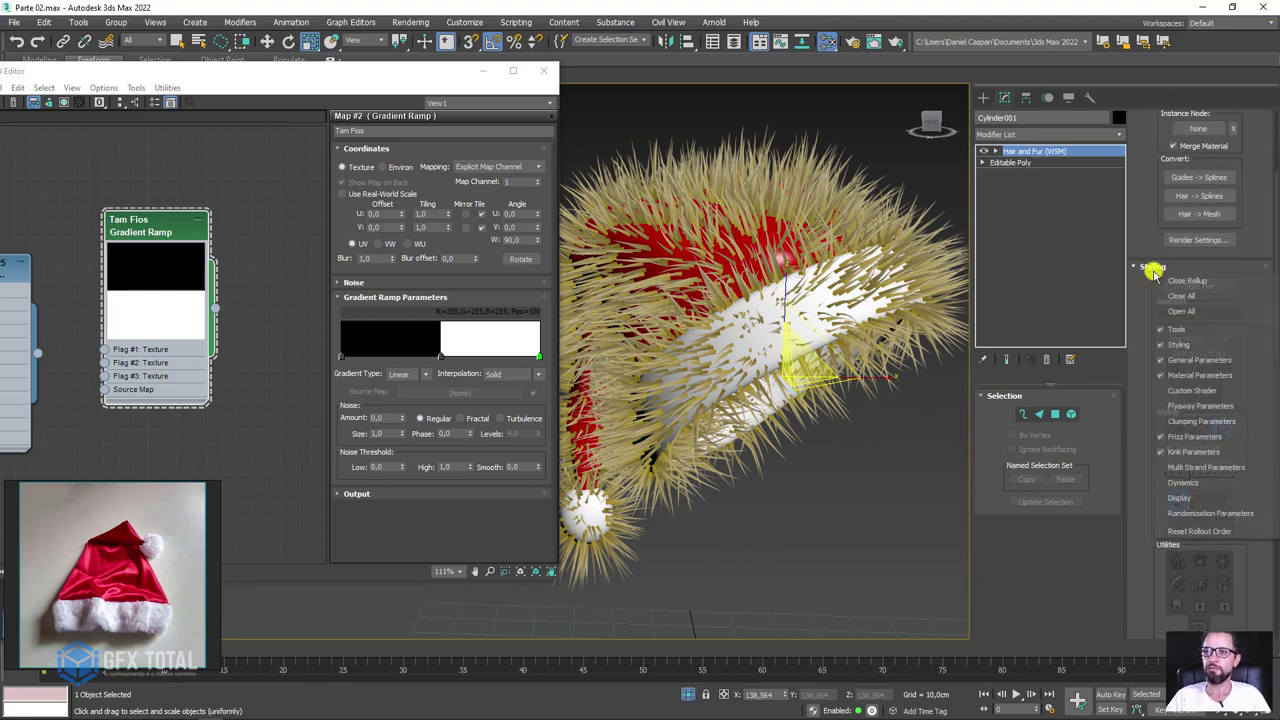
{"action": "left_click", "coordinate": [1180, 296]}
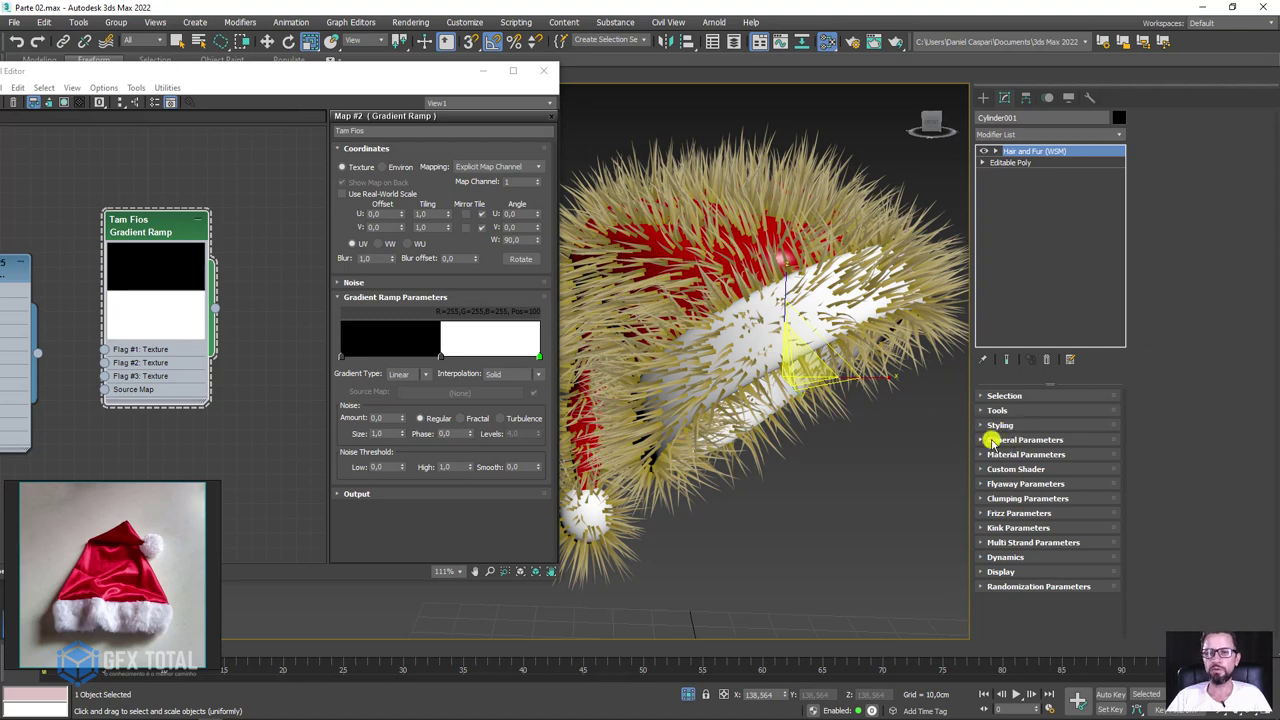
- Set Hair Count to 5000 in General Parameters, keeping hair Scale at 100
{"action": "left_click", "coordinate": [984, 440]}
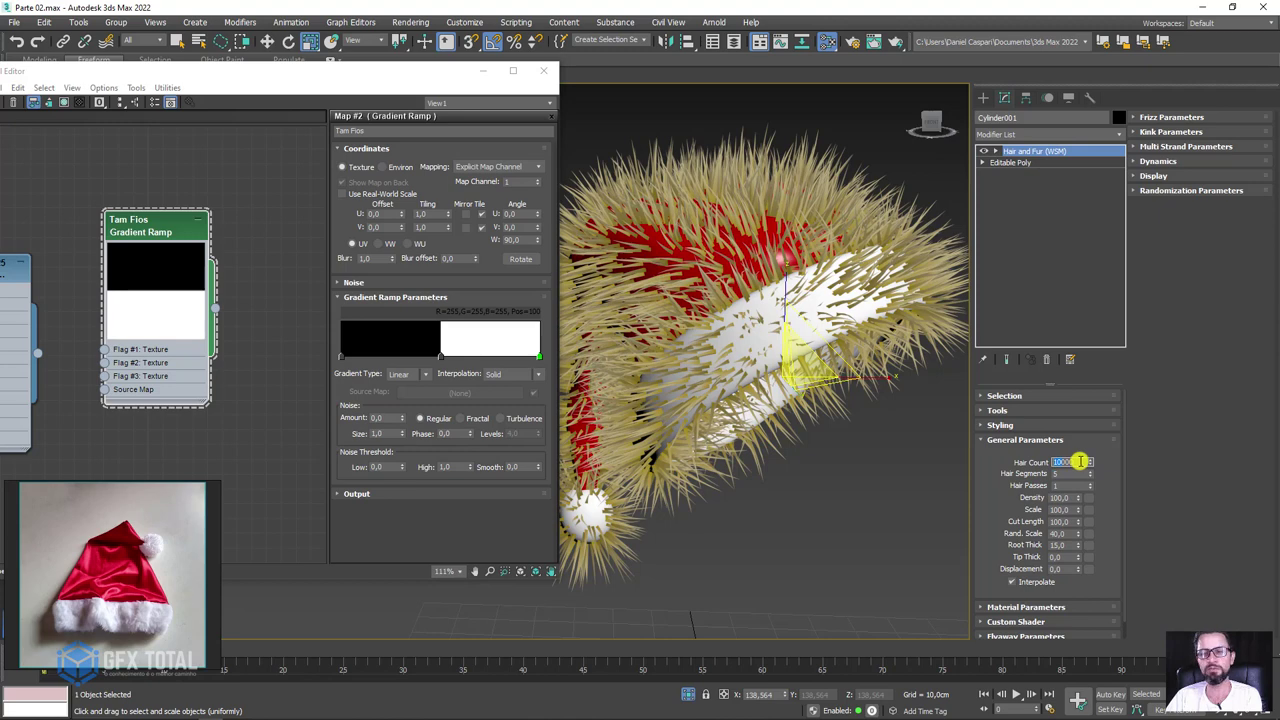
{"action": "type", "text": "5000"}
{"action": "key", "text": "Return"}
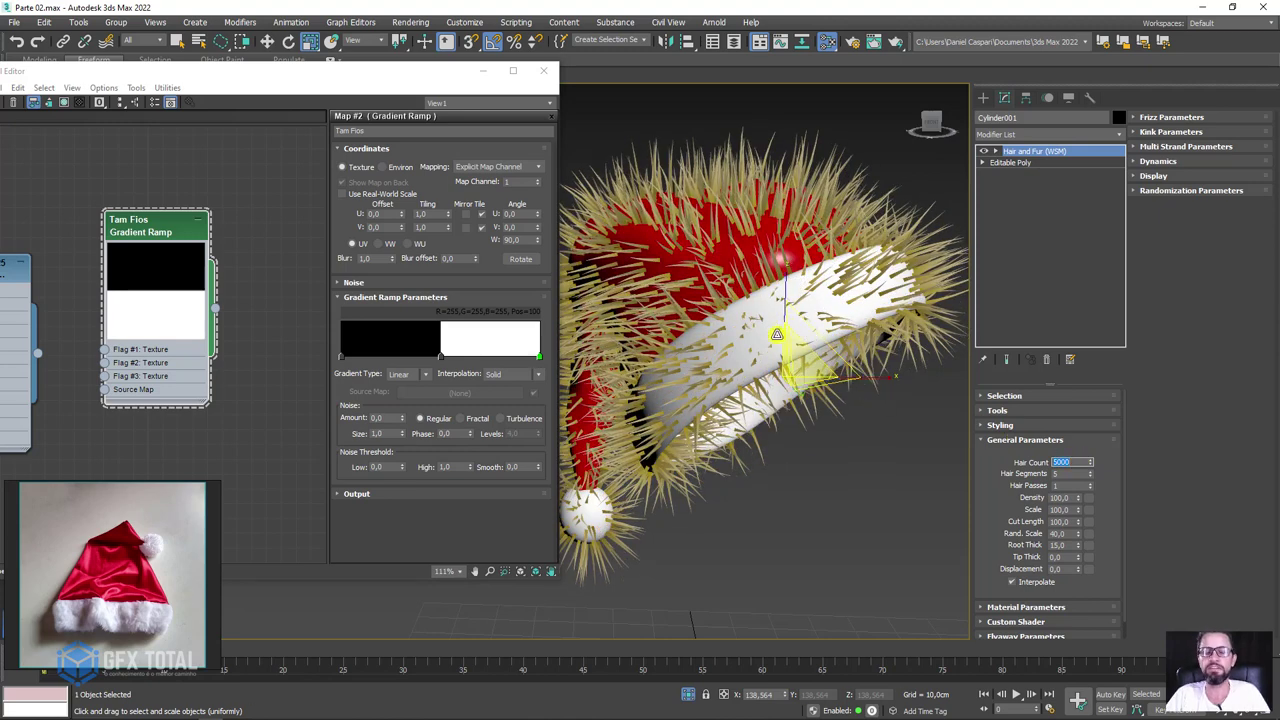
{"action": "middle_click_drag", "start_coordinate": [776, 334], "coordinate": [654, 274], "text": "alt"}
{"action": "left_click_drag", "start_coordinate": [145, 223], "coordinate": [162, 239]}
{"action": "left_click_drag", "start_coordinate": [1077, 509], "coordinate": [1098, 634]}
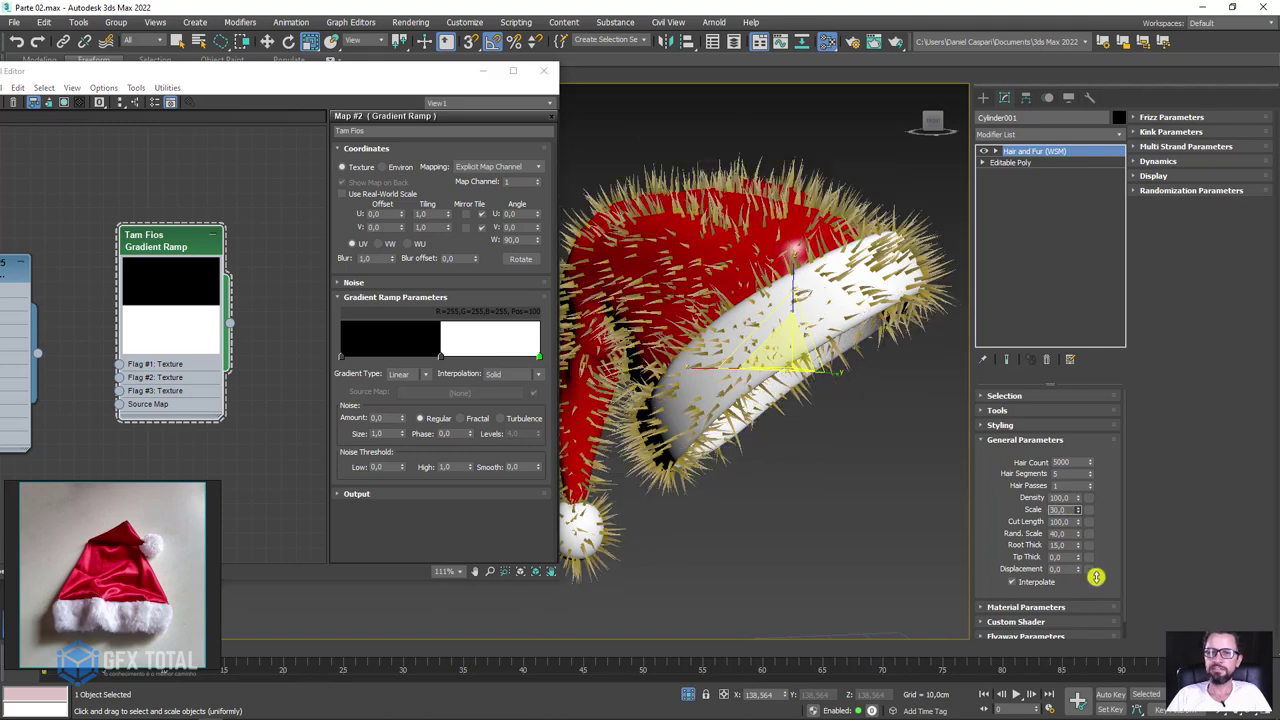
{"action": "key", "text": "ctrl+z"}
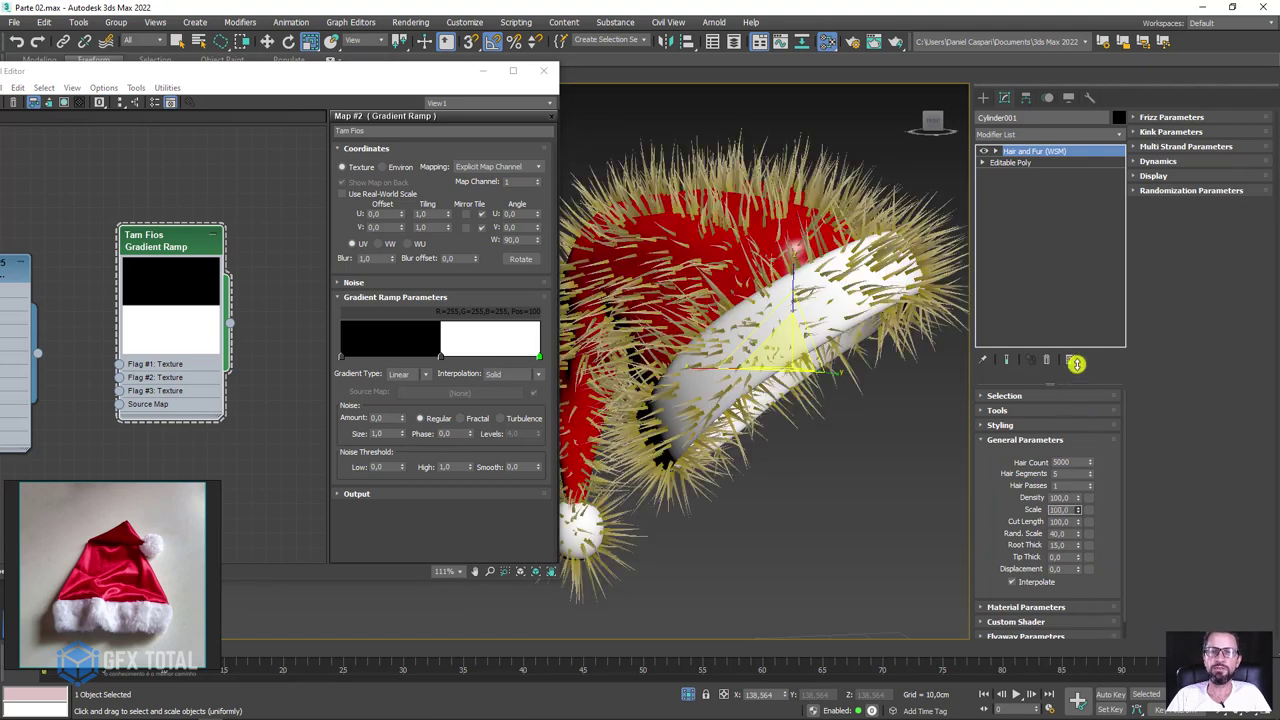
{"action": "left_click_drag", "start_coordinate": [168, 260], "coordinate": [184, 187]}
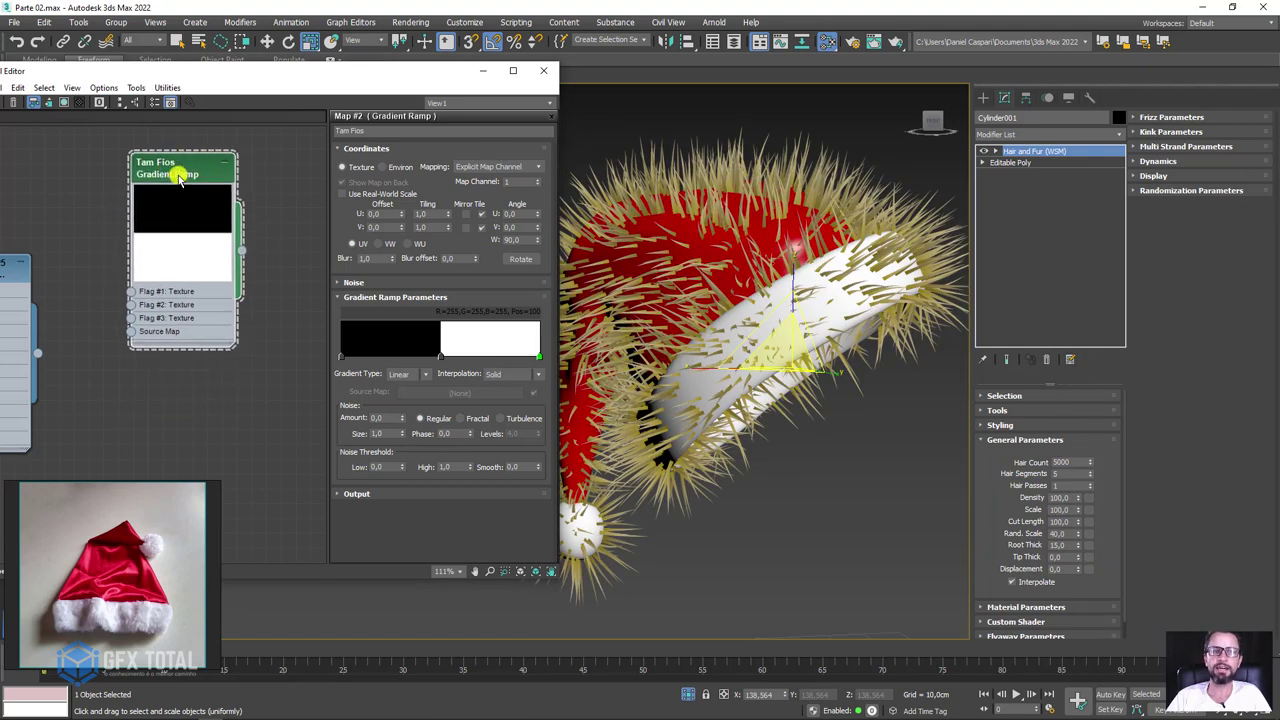
- Wire Tam Fios as an instance into the hair Scale map, leaving fur on brim and pompom
{"action": "left_click_drag", "start_coordinate": [243, 248], "coordinate": [1091, 500]}
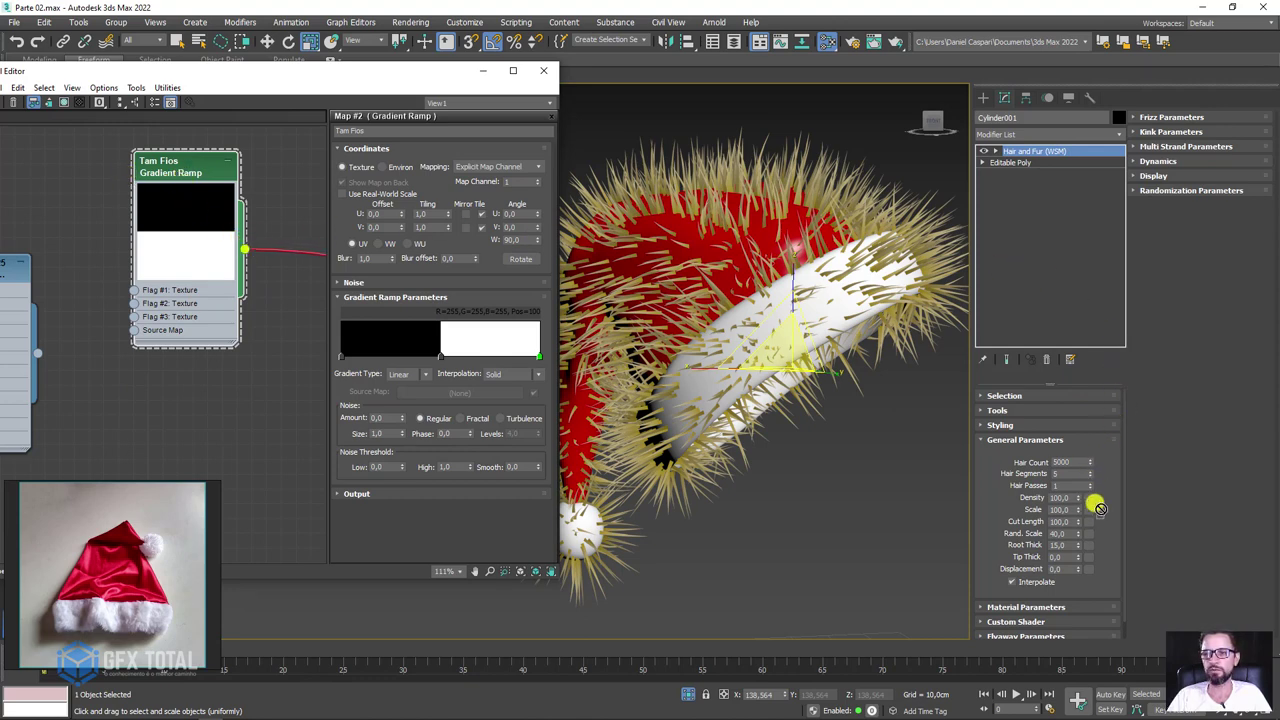
{"action": "left_click_drag", "start_coordinate": [1088, 510], "coordinate": [1090, 509]}
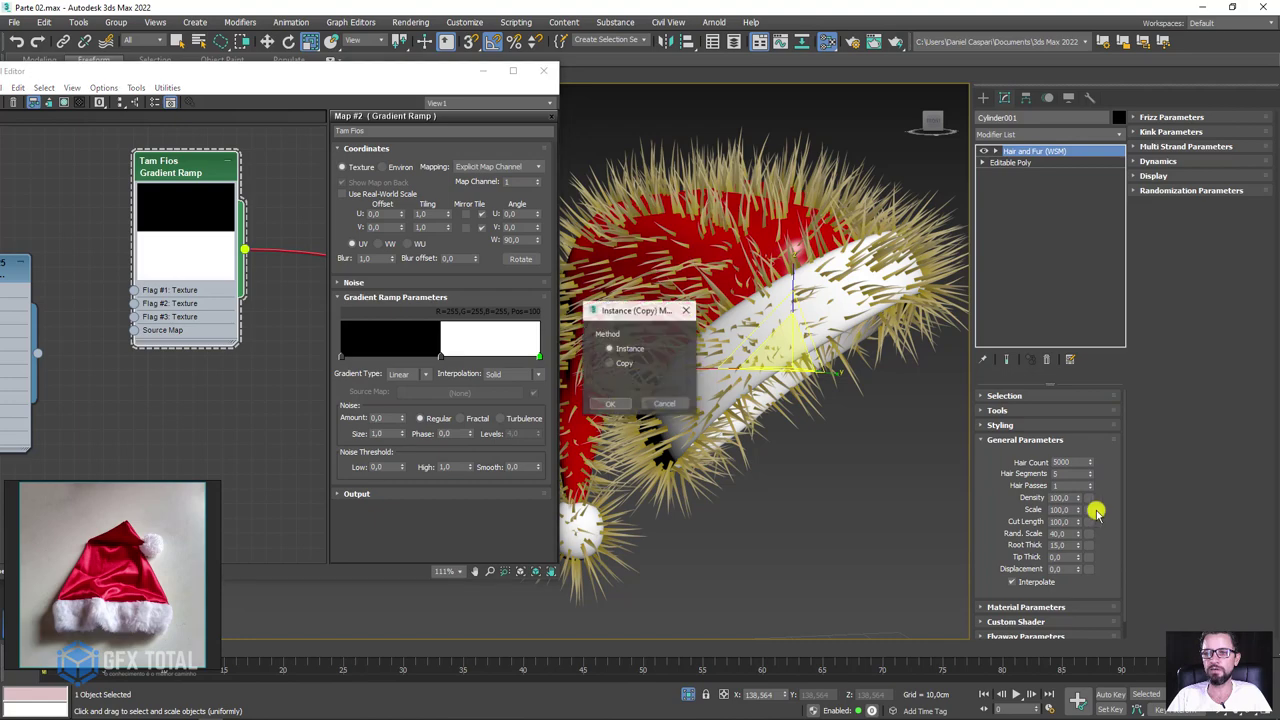
{"action": "left_click", "coordinate": [606, 404]}
{"action": "middle_click_drag", "start_coordinate": [640, 400], "coordinate": [764, 373], "text": "alt"}
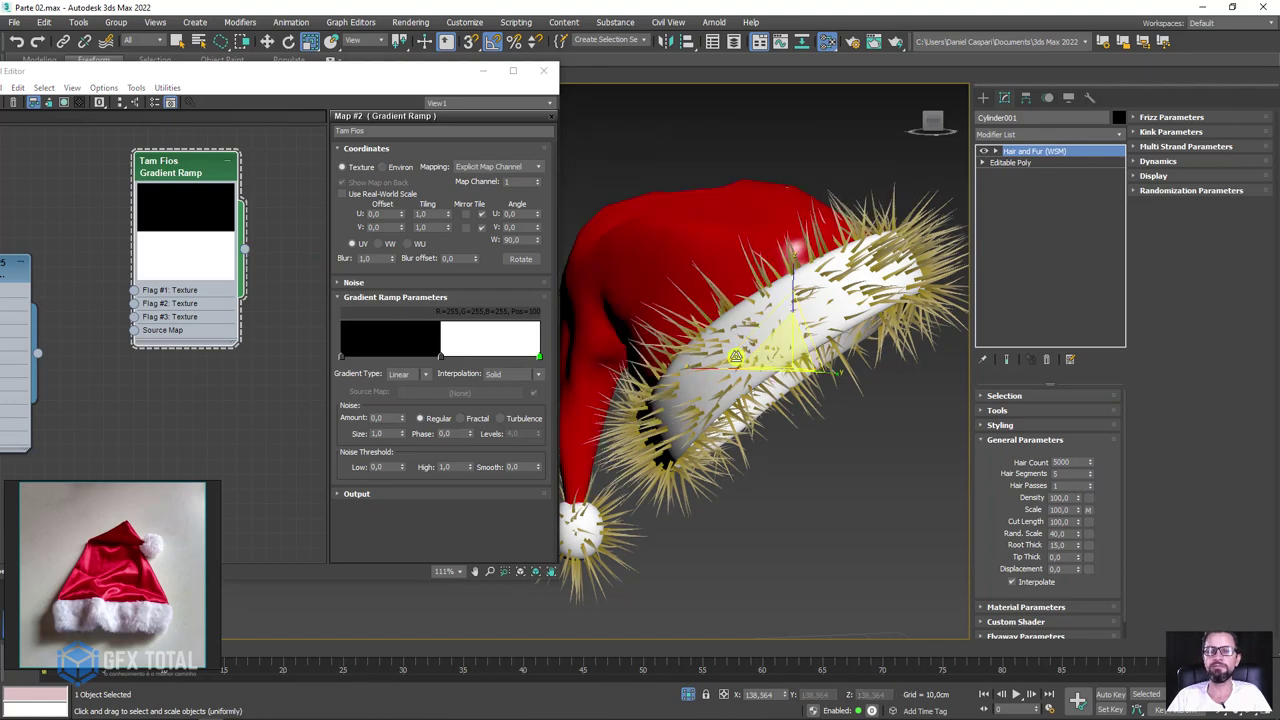
{"action": "mouse_move", "coordinate": [682, 370]}
{"action": "middle_mouse_down", "text": "alt"}
{"action": "mouse_move", "coordinate": [857, 383]}
{"action": "mouse_move", "coordinate": [661, 410]}
{"action": "middle_mouse_up", "text": "alt"}
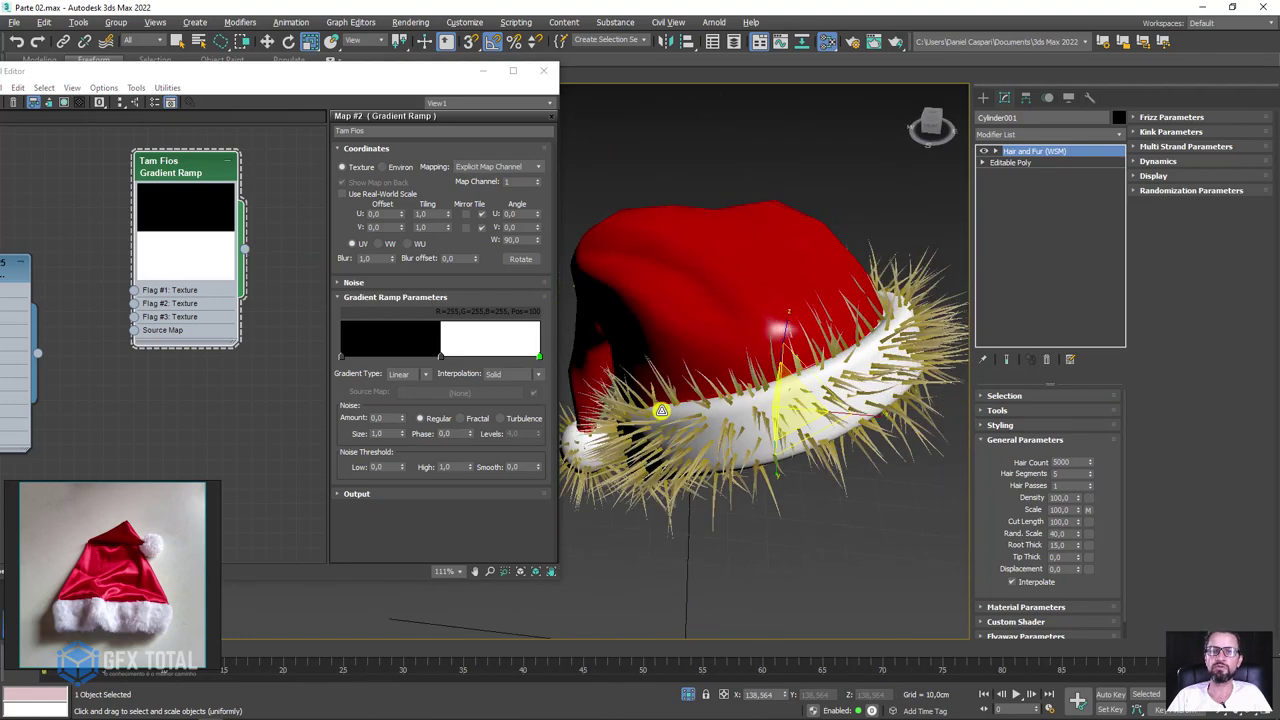
{"action": "mouse_move", "coordinate": [862, 404]}
{"action": "middle_mouse_down", "text": "alt"}
{"action": "mouse_move", "coordinate": [883, 300]}
{"action": "mouse_move", "coordinate": [870, 350]}
{"action": "mouse_move", "coordinate": [890, 406]}
{"action": "mouse_move", "coordinate": [795, 450]}
{"action": "middle_mouse_up", "text": "alt"}
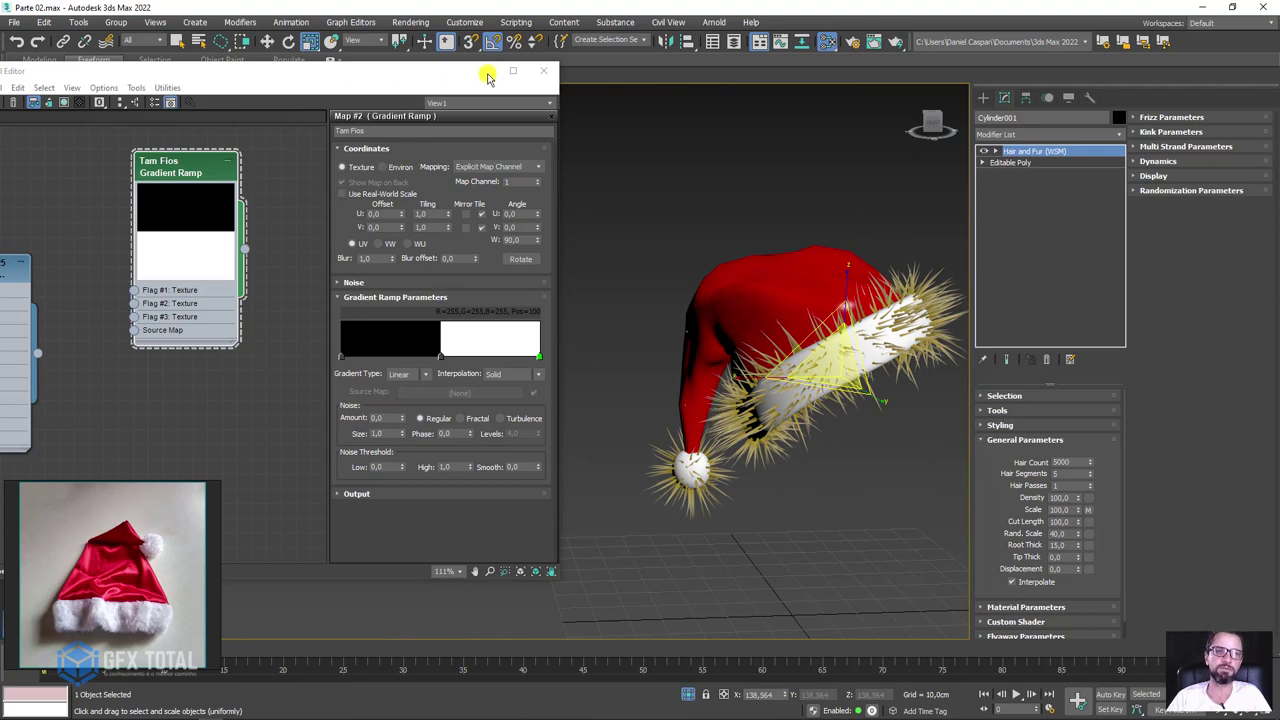
- Close the material editor and open the Hair and Fur render settings in Environment and Effects
{"action": "left_click", "coordinate": [541, 73]}
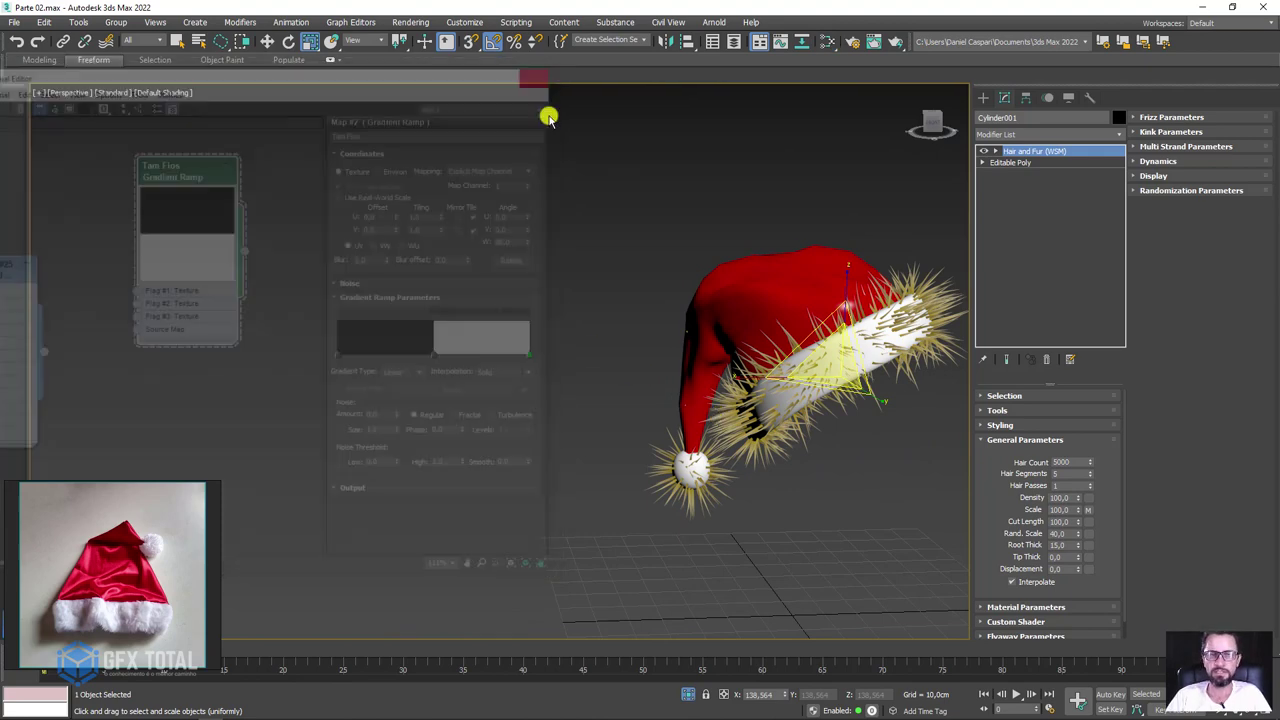
{"action": "mouse_move", "coordinate": [754, 358]}
{"action": "middle_mouse_down", "text": "alt"}
{"action": "mouse_move", "coordinate": [760, 405]}
{"action": "mouse_move", "coordinate": [700, 415]}
{"action": "mouse_move", "coordinate": [667, 401]}
{"action": "middle_mouse_up", "text": "alt"}
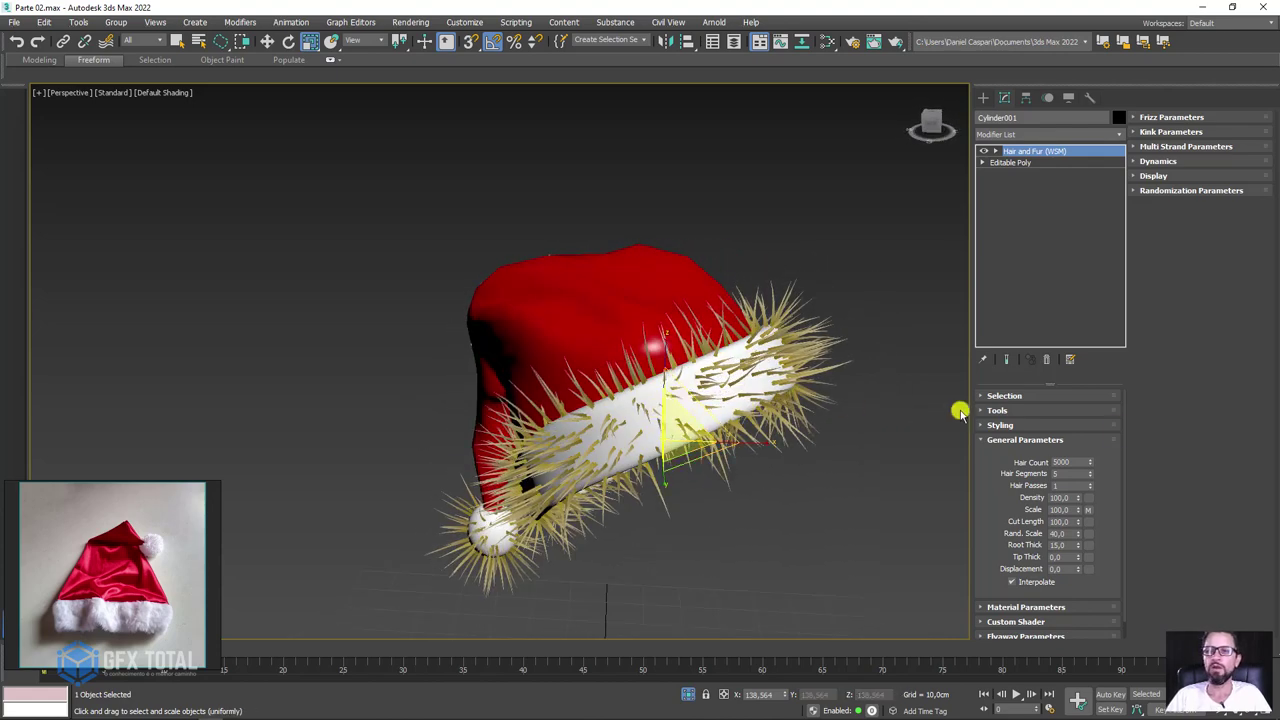
{"action": "left_click", "coordinate": [1012, 440]}
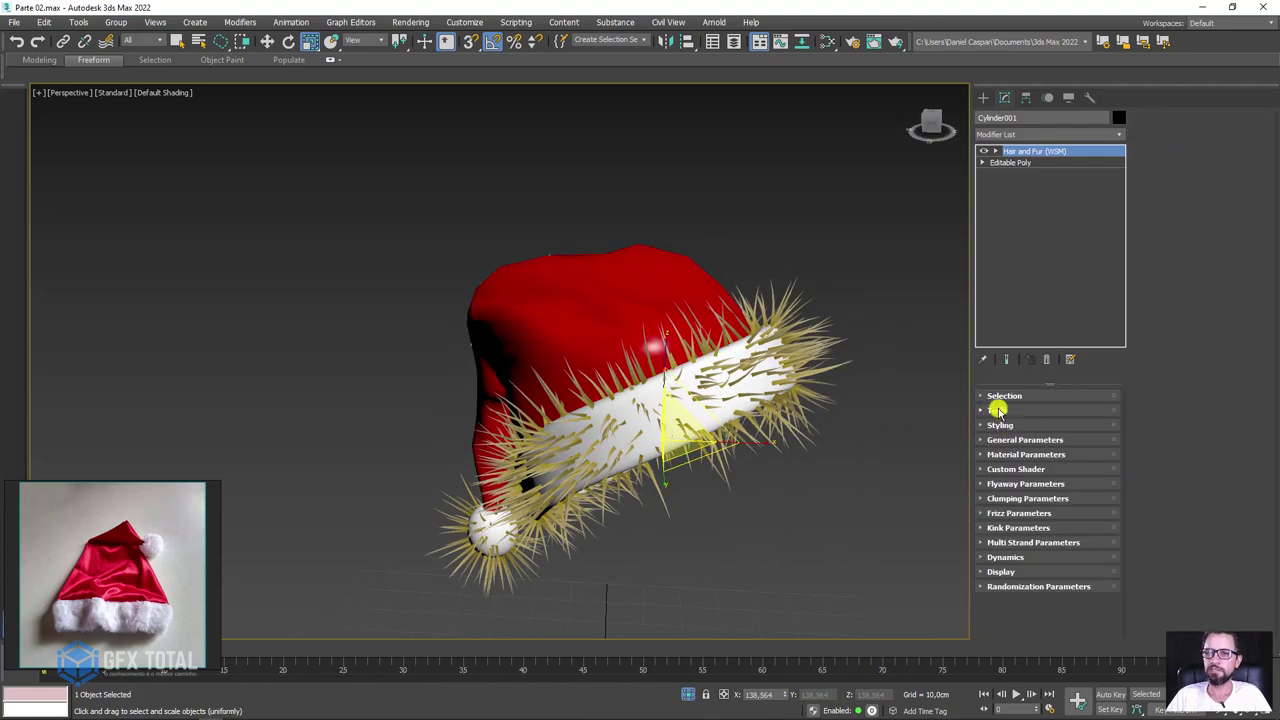
{"action": "left_click", "coordinate": [997, 409]}
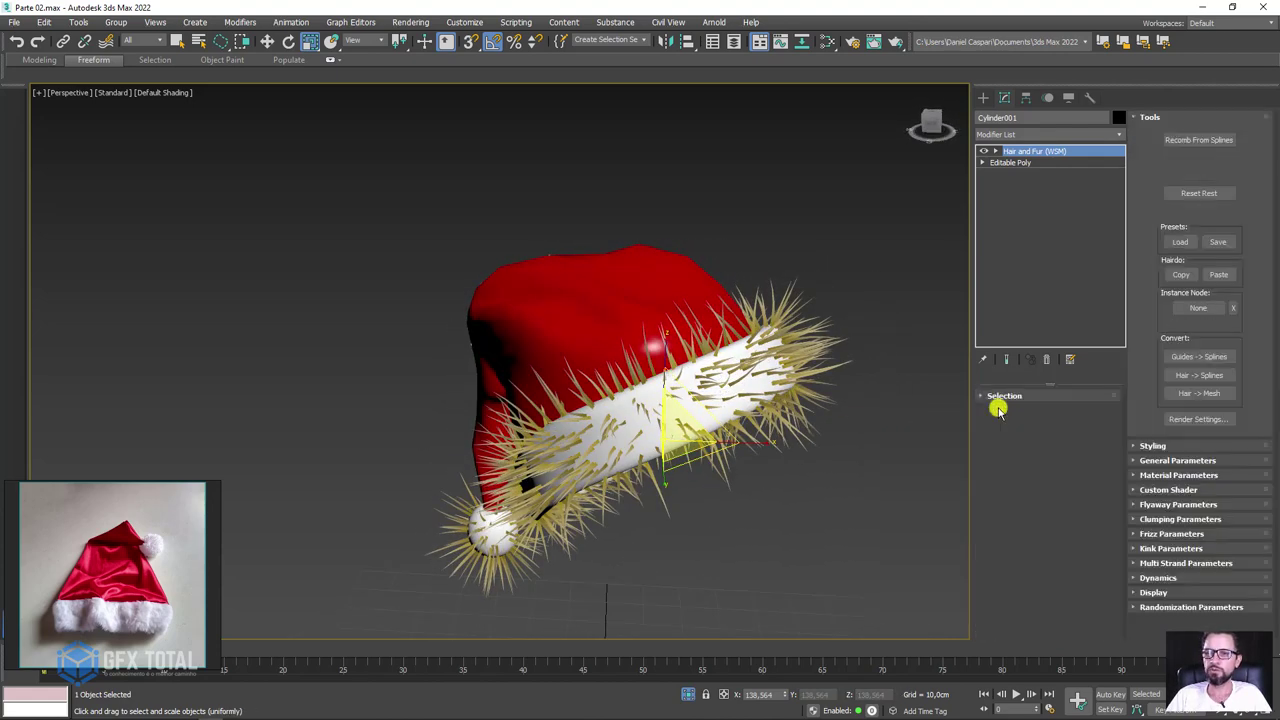
{"action": "left_click", "coordinate": [1197, 419]}
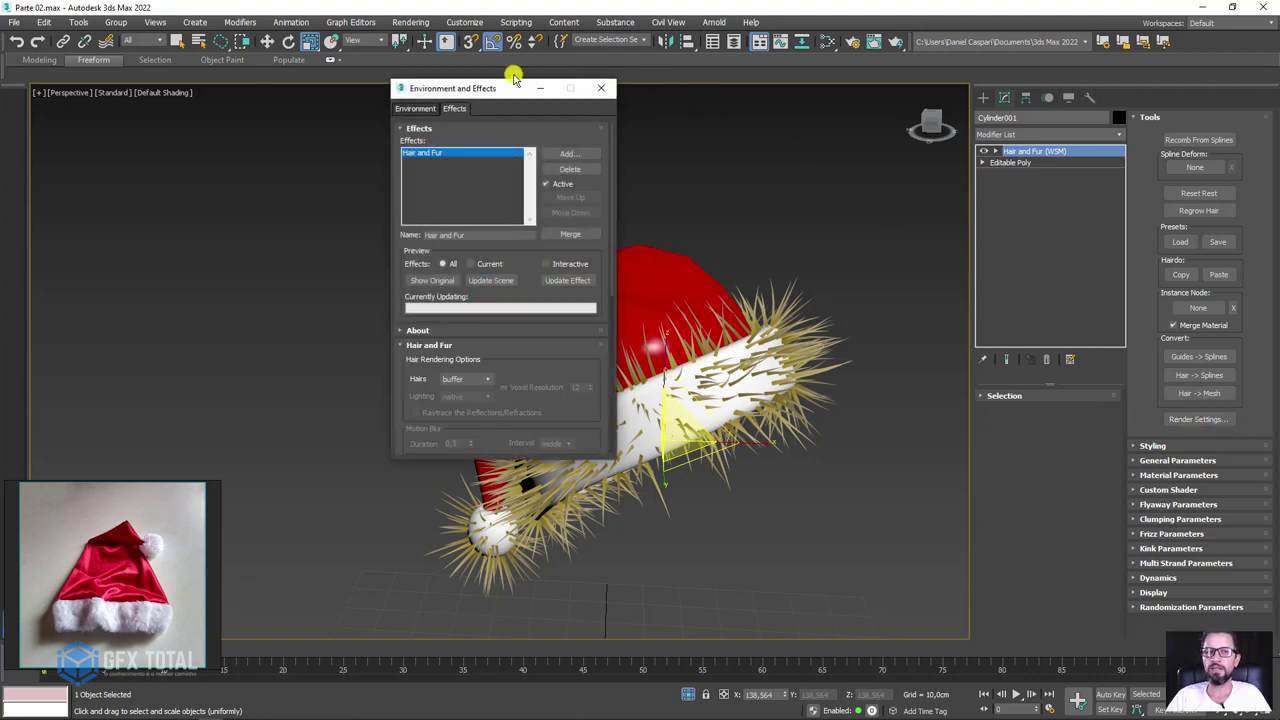
{"action": "left_click_drag", "start_coordinate": [487, 90], "coordinate": [882, 115]}
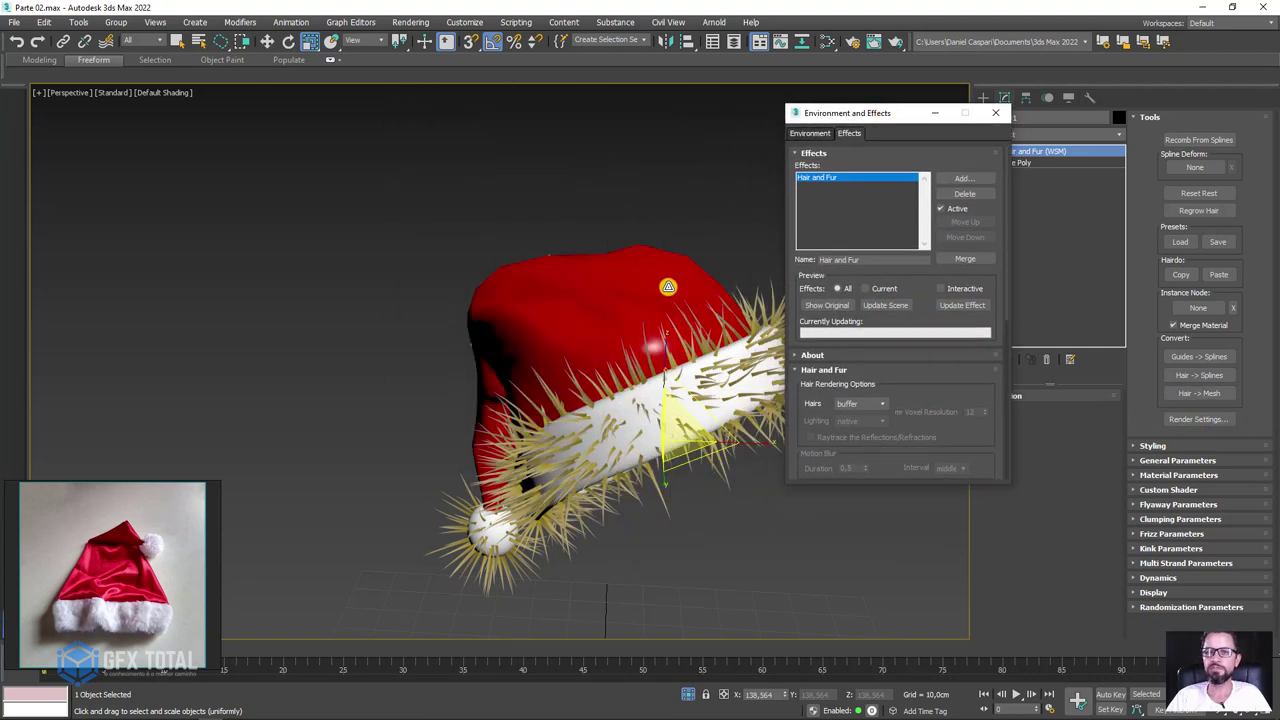
{"action": "middle_click_drag", "start_coordinate": [668, 287], "coordinate": [534, 228]}
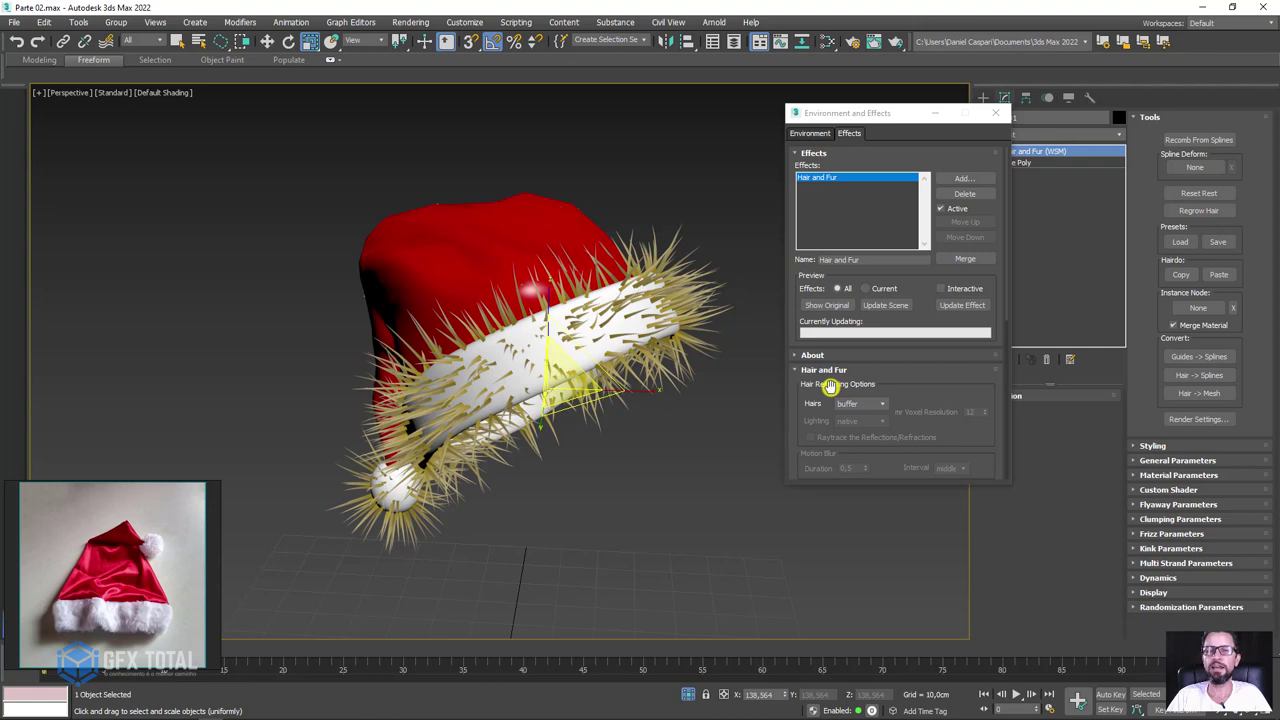
- Keep the Hairs rendering method on mr prim and close Environment and Effects
{"action": "left_click", "coordinate": [866, 406]}
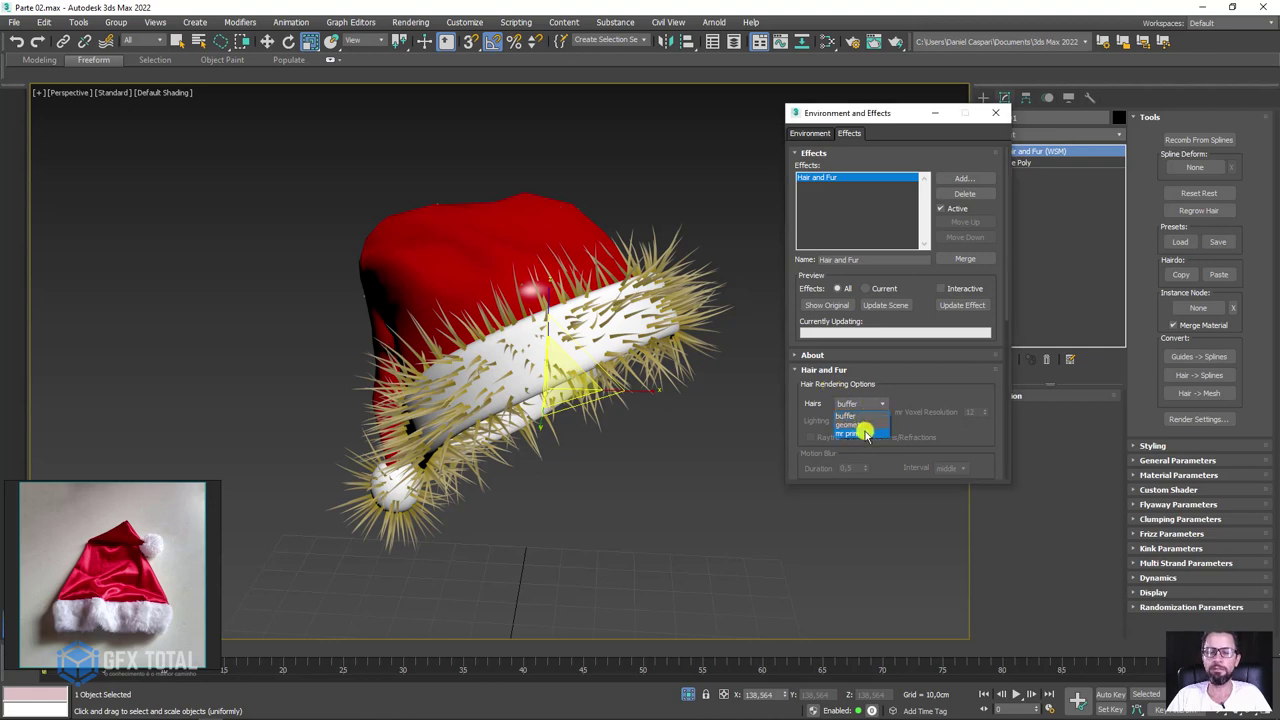
{"action": "left_click", "coordinate": [866, 433]}
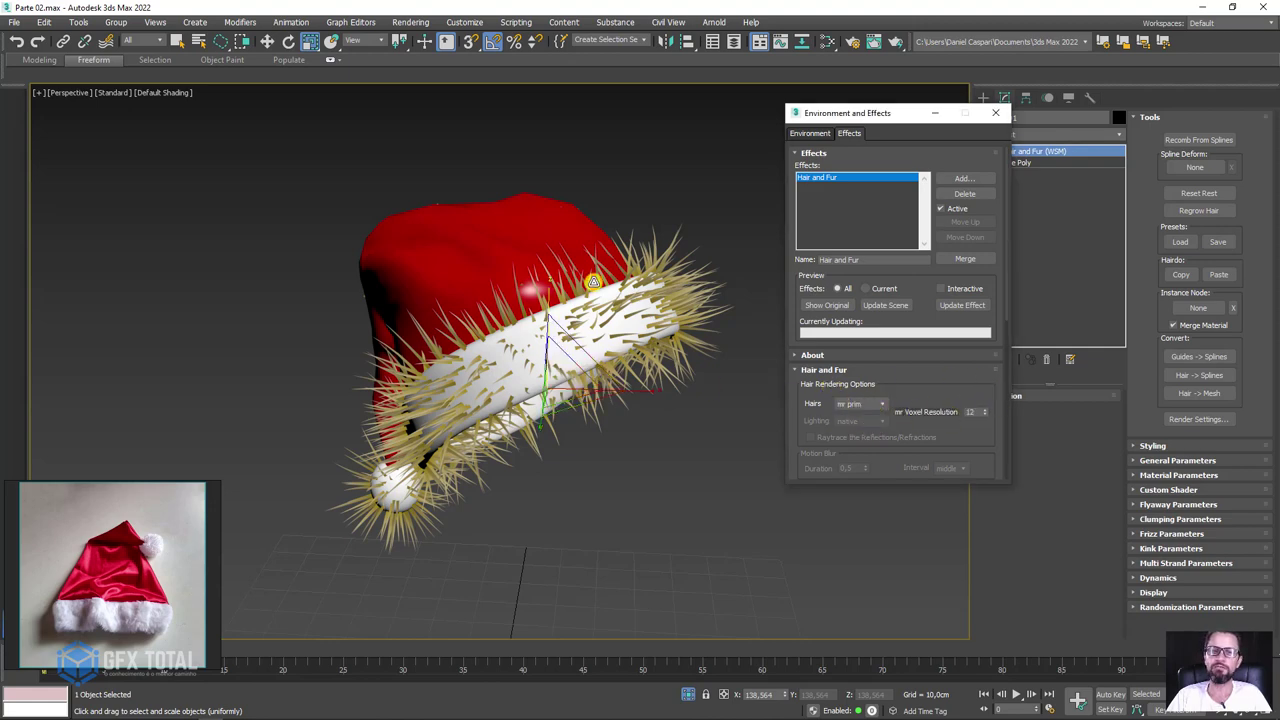
{"action": "scroll", "coordinate": [569, 306], "scroll_direction": "up", "scroll_amount": 5}
{"action": "scroll", "coordinate": [603, 222], "scroll_direction": "down", "scroll_amount": 5}
{"action": "left_click", "coordinate": [872, 406]}
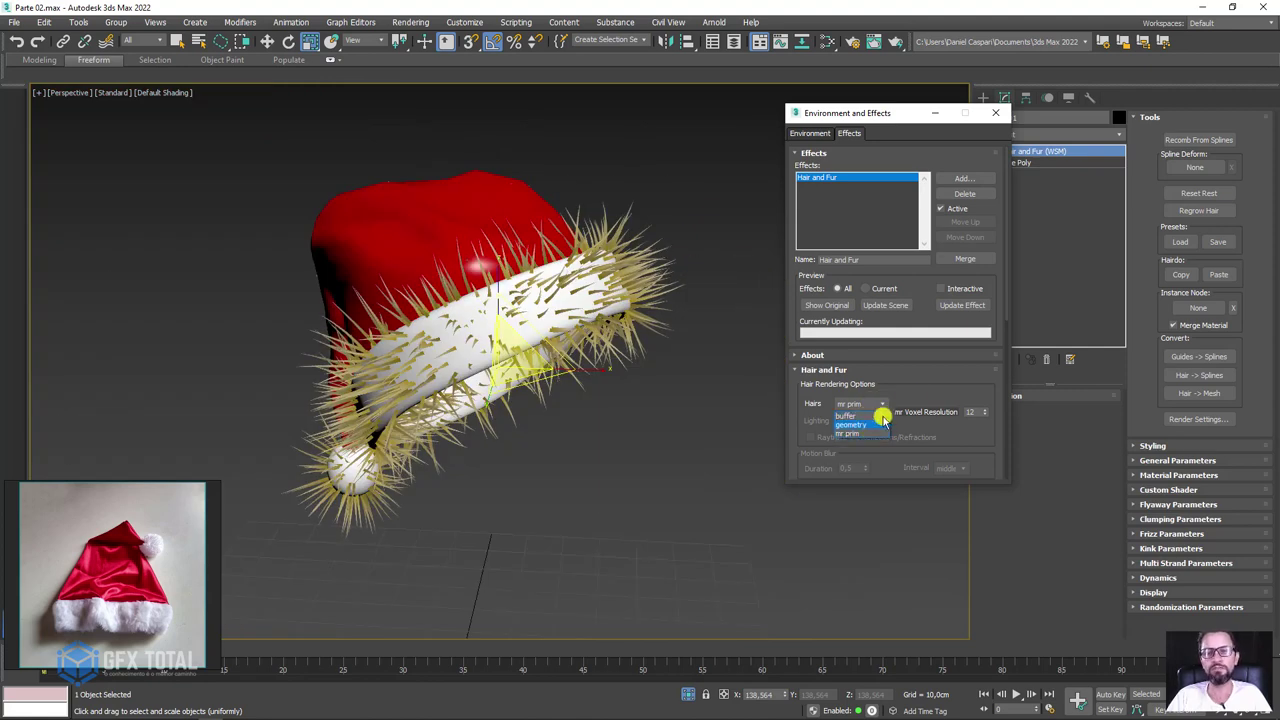
{"action": "left_click", "coordinate": [900, 400]}
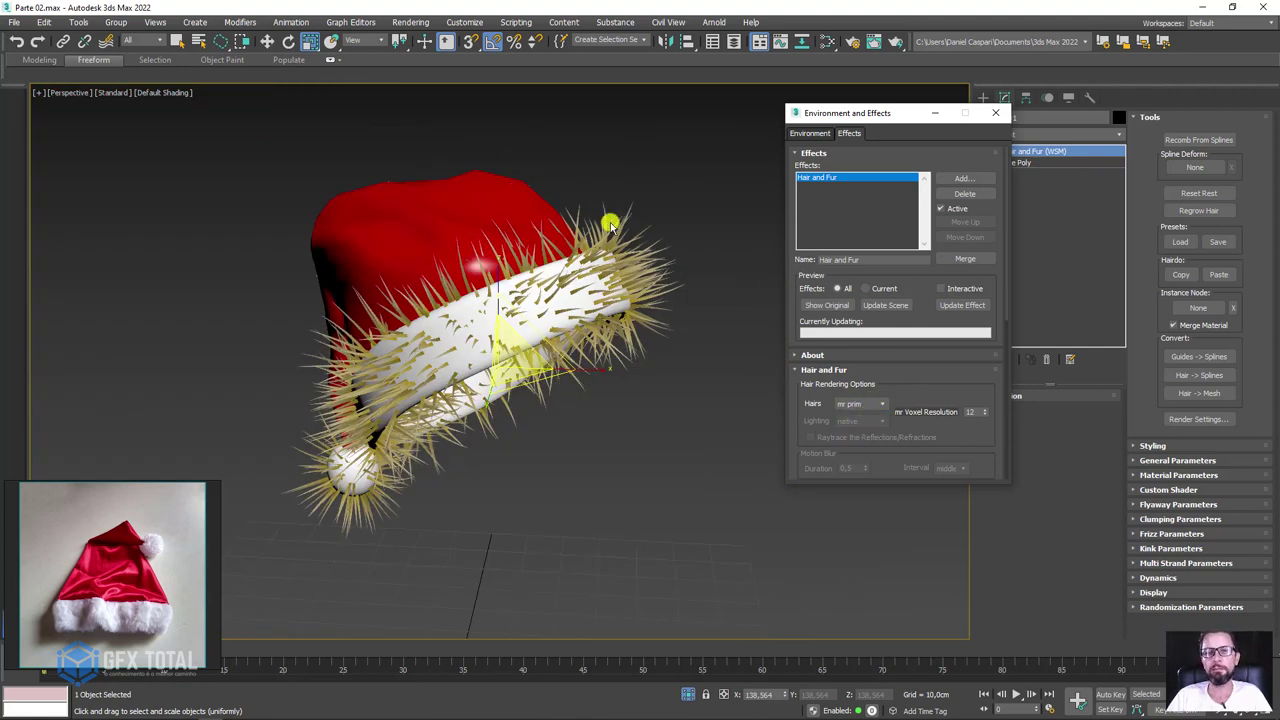
{"action": "scroll", "coordinate": [610, 222], "scroll_direction": "up", "scroll_amount": 5}
{"action": "scroll", "coordinate": [597, 249], "scroll_direction": "down", "scroll_amount": 7}
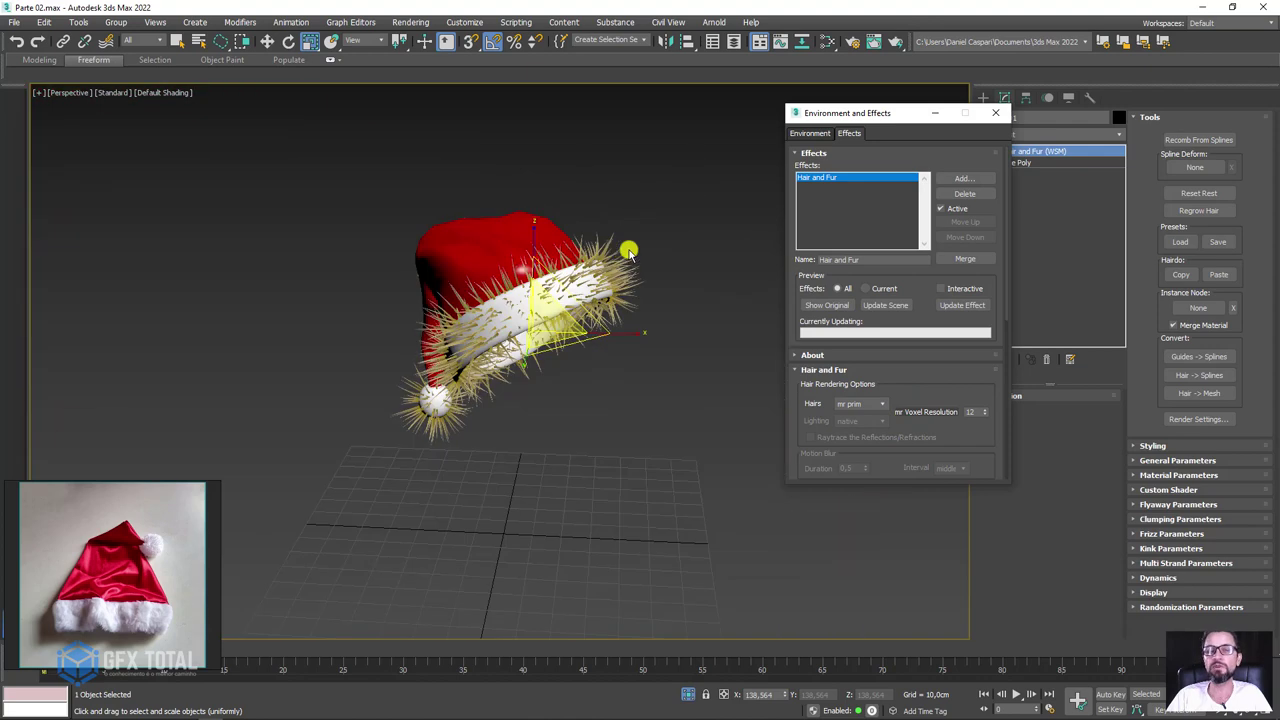
{"action": "left_click", "coordinate": [995, 112]}
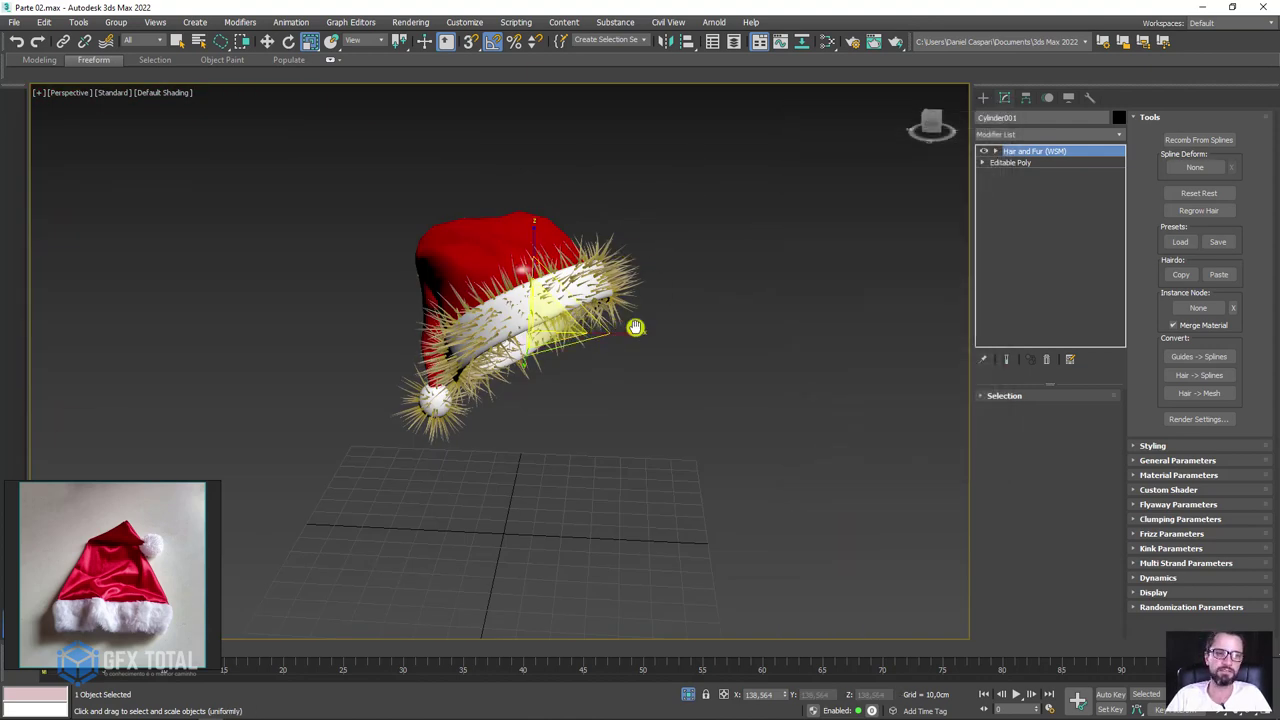
- Expand Hair and Fur (WSM) in the stack to show Face, Polygon, Element and Guides
{"action": "scroll", "coordinate": [636, 328], "scroll_direction": "up", "scroll_amount": 2}
{"action": "scroll", "coordinate": [641, 278], "scroll_direction": "up", "scroll_amount": 1}
{"action": "mouse_move", "coordinate": [735, 333]}
{"action": "middle_mouse_down", "text": "alt"}
{"action": "mouse_move", "coordinate": [491, 331]}
{"action": "mouse_move", "coordinate": [603, 263]}
{"action": "middle_mouse_up", "text": "alt"}
{"action": "scroll", "coordinate": [671, 333], "scroll_direction": "up", "scroll_amount": 2}
{"action": "scroll", "coordinate": [671, 333], "scroll_direction": "up", "scroll_amount": 1}
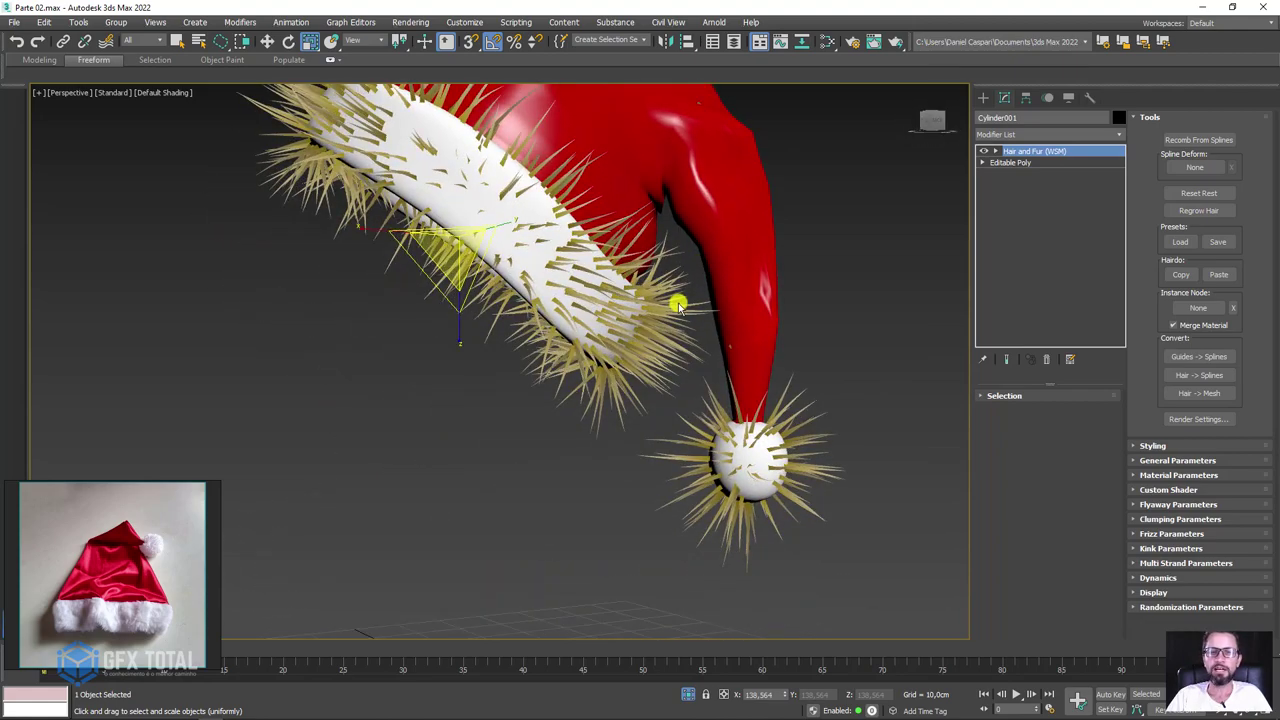
{"action": "scroll", "coordinate": [678, 305], "scroll_direction": "down", "scroll_amount": 3}
{"action": "middle_click_drag", "start_coordinate": [678, 305], "coordinate": [551, 243], "text": "alt"}
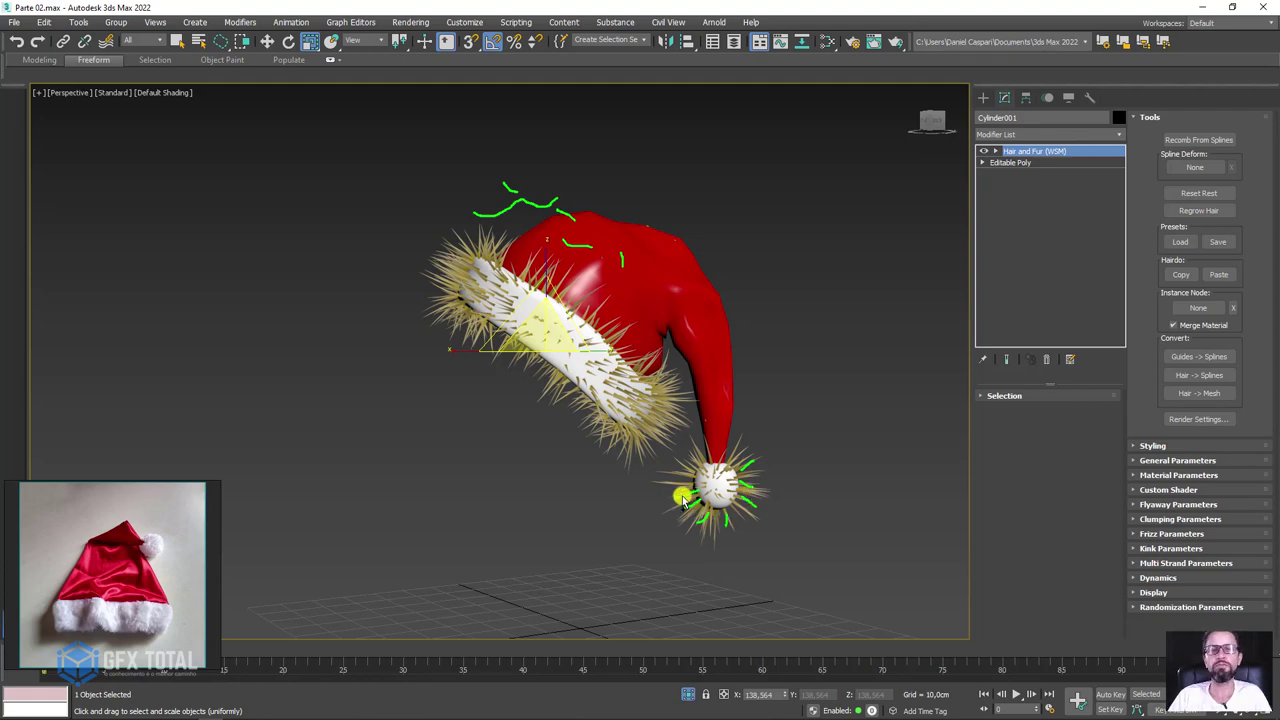
{"action": "left_click", "coordinate": [712, 484]}
{"action": "mouse_move", "coordinate": [562, 355]}
{"action": "middle_mouse_down", "text": "alt"}
{"action": "mouse_move", "coordinate": [863, 277]}
{"action": "mouse_move", "coordinate": [894, 231]}
{"action": "middle_mouse_up", "text": "alt"}
{"action": "left_click", "coordinate": [986, 151]}
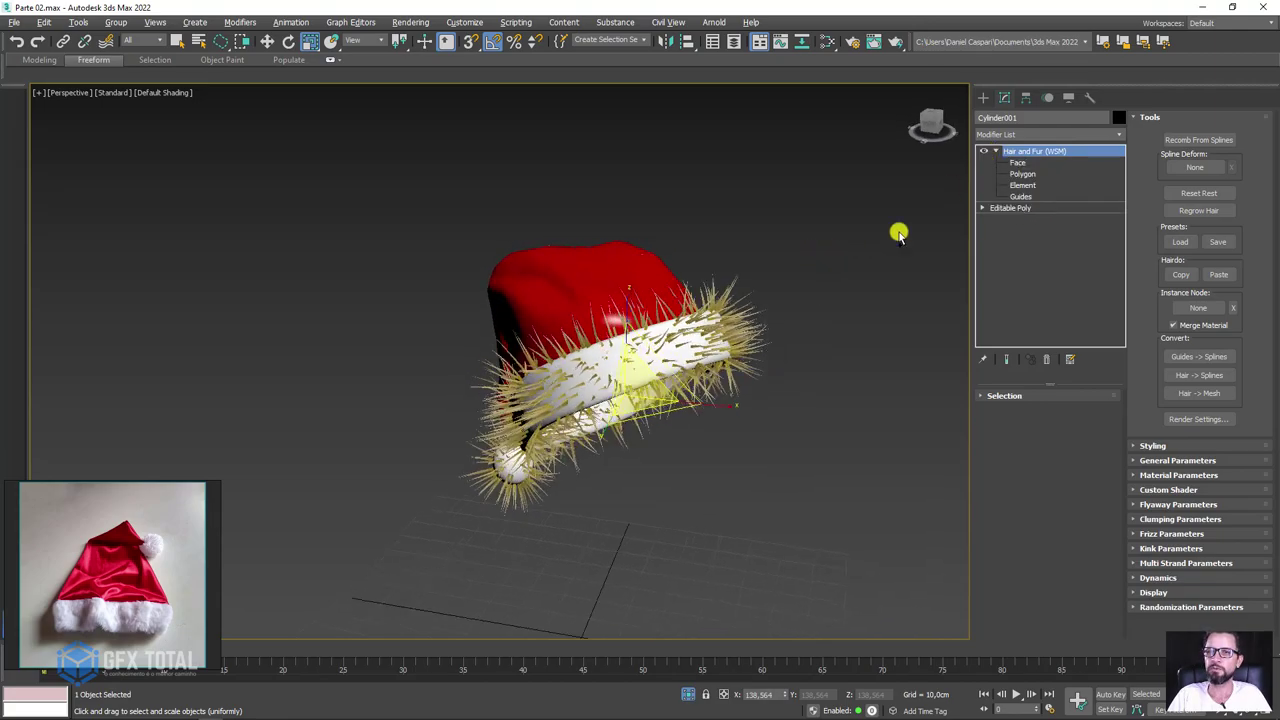
- Switch to the Guides sub-level and enter Style Hair mode
{"action": "left_click", "coordinate": [1021, 196]}
{"action": "mouse_move", "coordinate": [791, 317]}
{"action": "middle_mouse_down", "text": "alt"}
{"action": "mouse_move", "coordinate": [877, 265]}
{"action": "mouse_move", "coordinate": [820, 271]}
{"action": "mouse_move", "coordinate": [837, 306]}
{"action": "mouse_move", "coordinate": [900, 320]}
{"action": "middle_mouse_up", "text": "alt"}
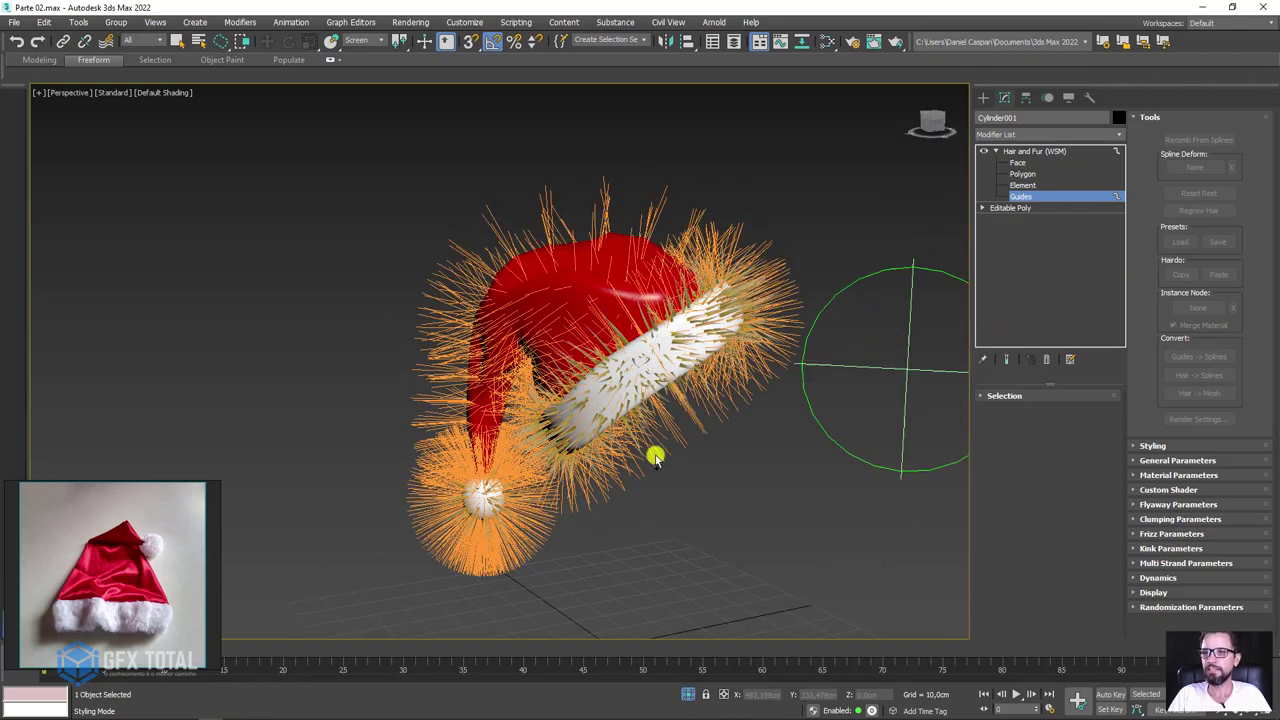
{"action": "scroll", "coordinate": [650, 440], "scroll_direction": "up", "scroll_amount": 3}
{"action": "scroll", "coordinate": [676, 410], "scroll_direction": "up", "scroll_amount": 2}
{"action": "middle_click_drag", "start_coordinate": [676, 418], "coordinate": [671, 417], "text": "alt"}
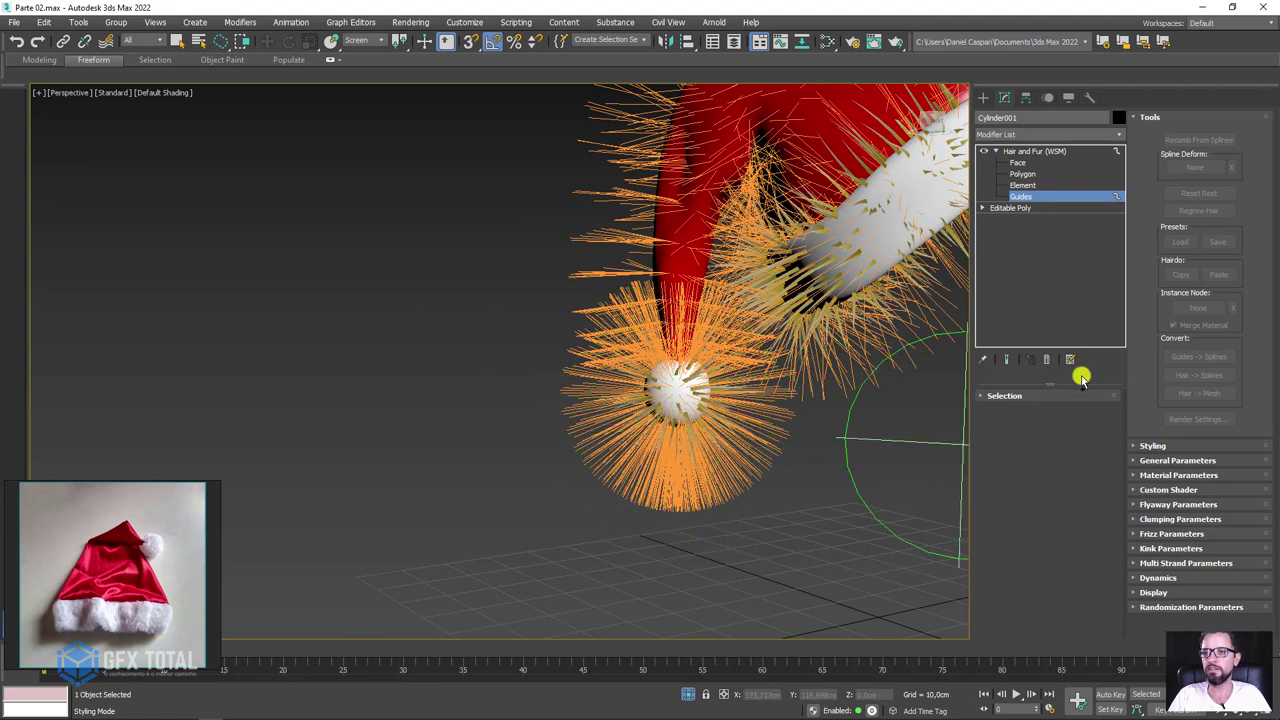
{"action": "left_click", "coordinate": [1140, 446]}
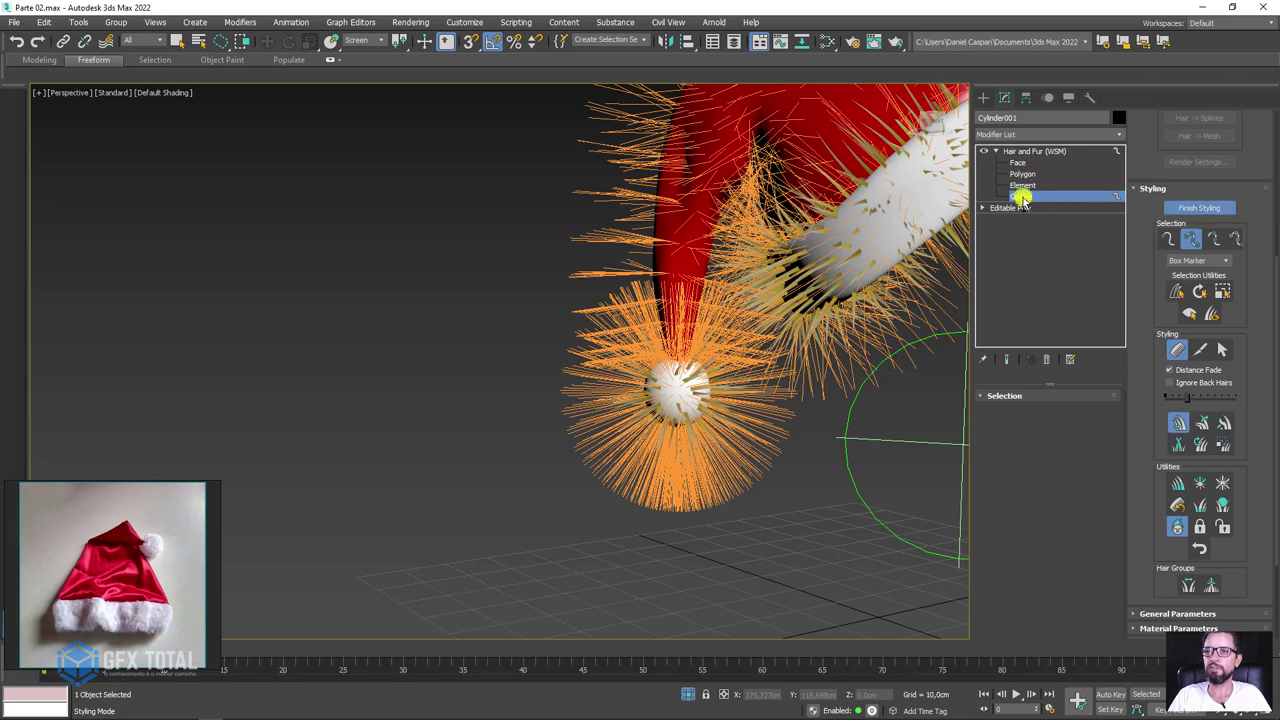
{"action": "left_click", "coordinate": [1180, 208]}
{"action": "left_click", "coordinate": [1180, 208]}
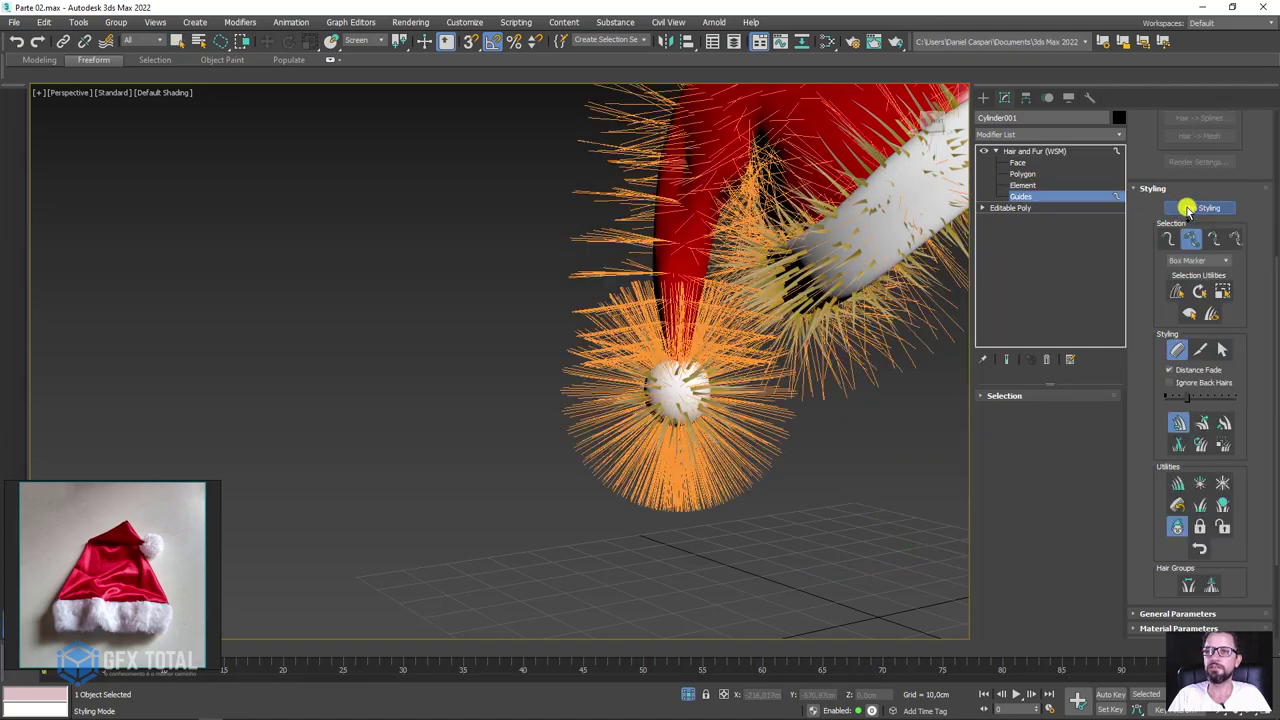
- Comb the pom-pom's guide hairs around the ball with the Hair Brush
{"action": "mouse_move", "coordinate": [866, 289]}
{"action": "middle_mouse_down", "text": "alt"}
{"action": "mouse_move", "coordinate": [708, 347]}
{"action": "mouse_move", "coordinate": [731, 334]}
{"action": "mouse_move", "coordinate": [457, 503]}
{"action": "middle_mouse_up", "text": "alt"}
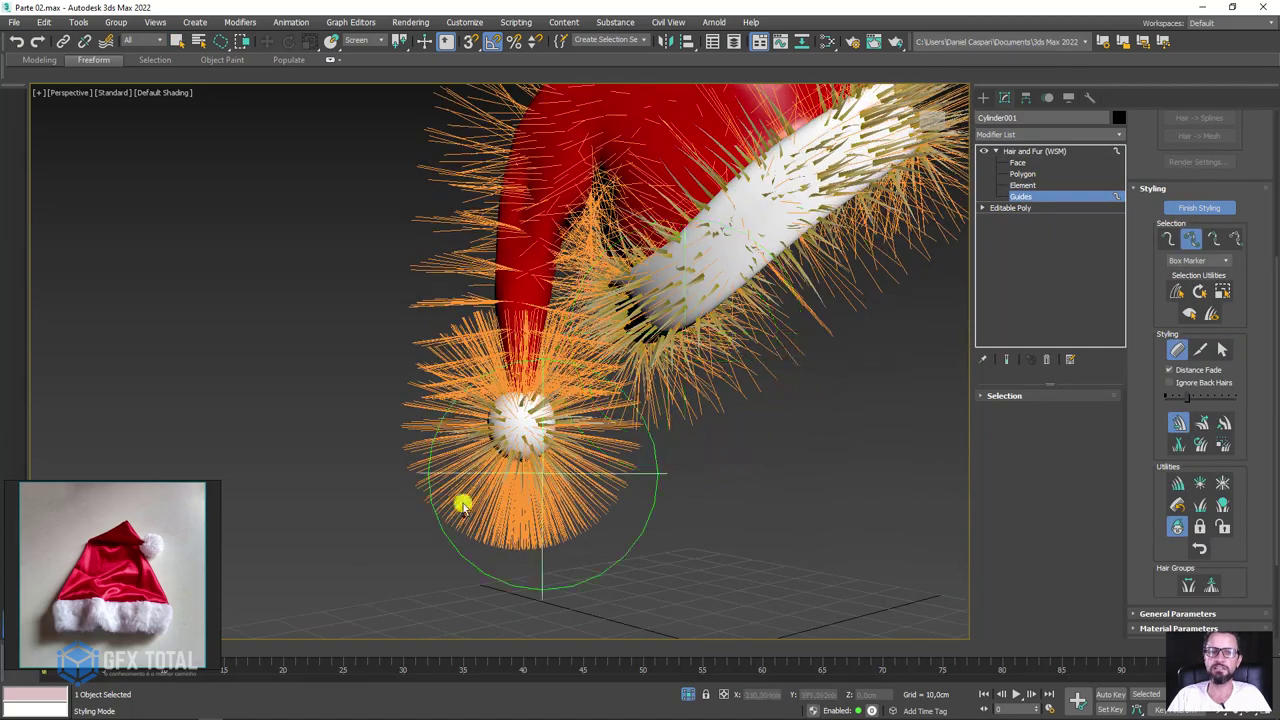
{"action": "mouse_move", "coordinate": [480, 597]}
{"action": "left_mouse_down"}
{"action": "mouse_move", "coordinate": [243, 563]}
{"action": "mouse_move", "coordinate": [517, 503]}
{"action": "mouse_move", "coordinate": [563, 509]}
{"action": "mouse_move", "coordinate": [620, 450]}
{"action": "left_mouse_up"}
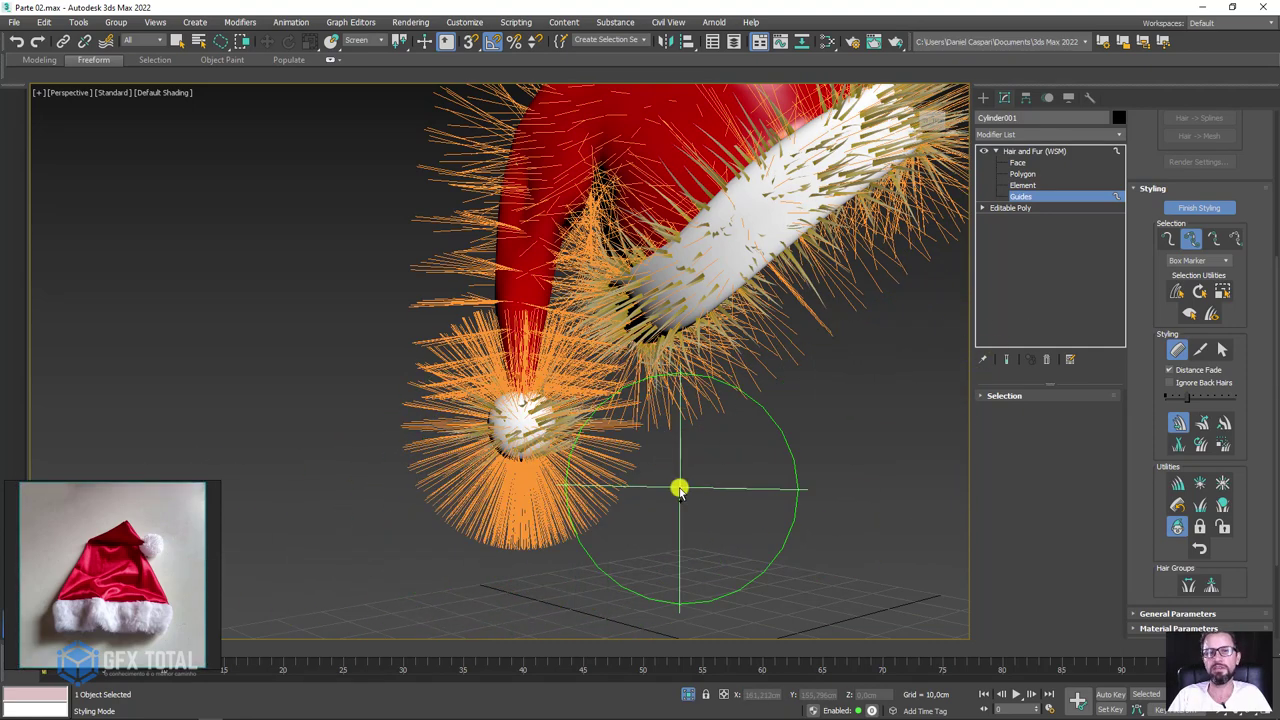
{"action": "mouse_move", "coordinate": [634, 414]}
{"action": "middle_mouse_down", "text": "alt"}
{"action": "mouse_move", "coordinate": [745, 400]}
{"action": "mouse_move", "coordinate": [643, 451]}
{"action": "mouse_move", "coordinate": [683, 437]}
{"action": "mouse_move", "coordinate": [682, 423]}
{"action": "middle_mouse_up", "text": "alt"}
{"action": "mouse_move", "coordinate": [682, 423]}
{"action": "left_mouse_down"}
{"action": "mouse_move", "coordinate": [597, 423]}
{"action": "mouse_move", "coordinate": [597, 394]}
{"action": "mouse_move", "coordinate": [586, 428]}
{"action": "left_mouse_up"}
{"action": "mouse_move", "coordinate": [586, 428]}
{"action": "middle_mouse_down", "text": "alt"}
{"action": "mouse_move", "coordinate": [731, 455]}
{"action": "mouse_move", "coordinate": [586, 363]}
{"action": "middle_mouse_up", "text": "alt"}
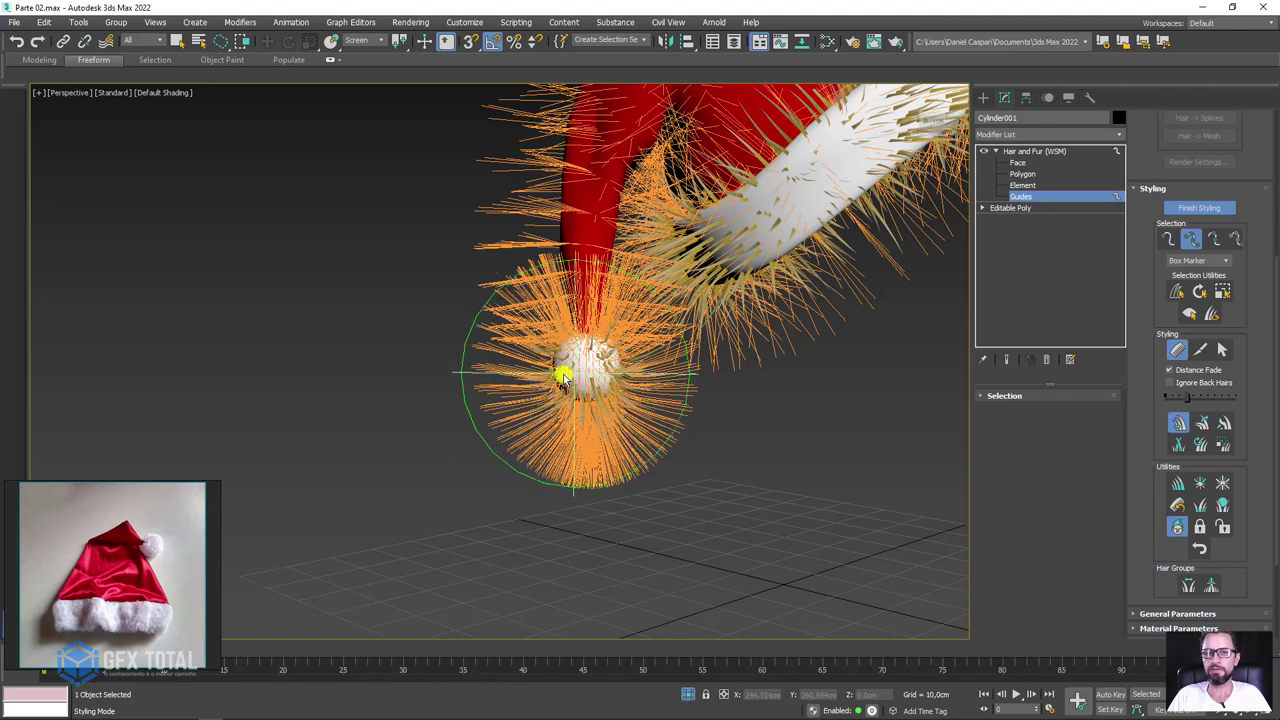
- Shorten the pom-pom guides with the Scale brush, then comb them down with Translate
{"action": "left_click", "coordinate": [1224, 444]}
{"action": "left_click_drag", "start_coordinate": [592, 429], "coordinate": [432, 294]}
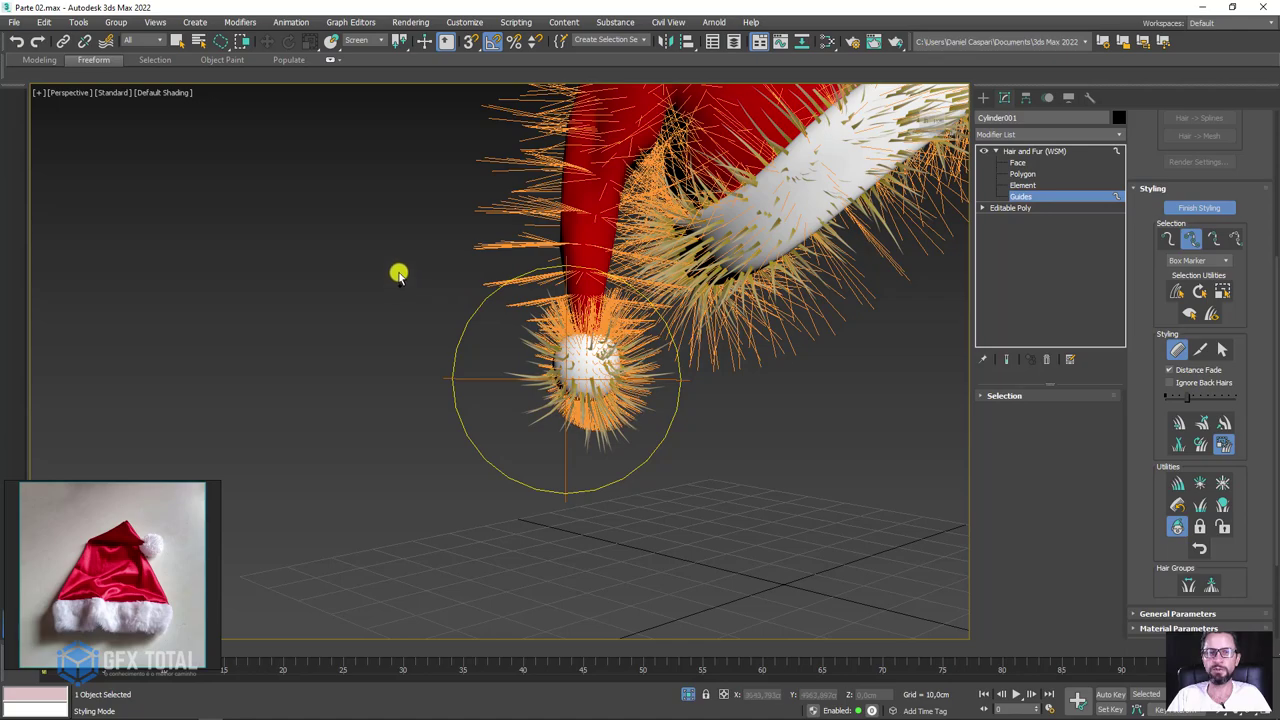
{"action": "mouse_move", "coordinate": [580, 394]}
{"action": "middle_mouse_down", "text": "alt"}
{"action": "mouse_move", "coordinate": [600, 405]}
{"action": "mouse_move", "coordinate": [594, 380]}
{"action": "mouse_move", "coordinate": [694, 446]}
{"action": "mouse_move", "coordinate": [857, 414]}
{"action": "mouse_move", "coordinate": [686, 386]}
{"action": "mouse_move", "coordinate": [720, 390]}
{"action": "middle_mouse_up", "text": "alt"}
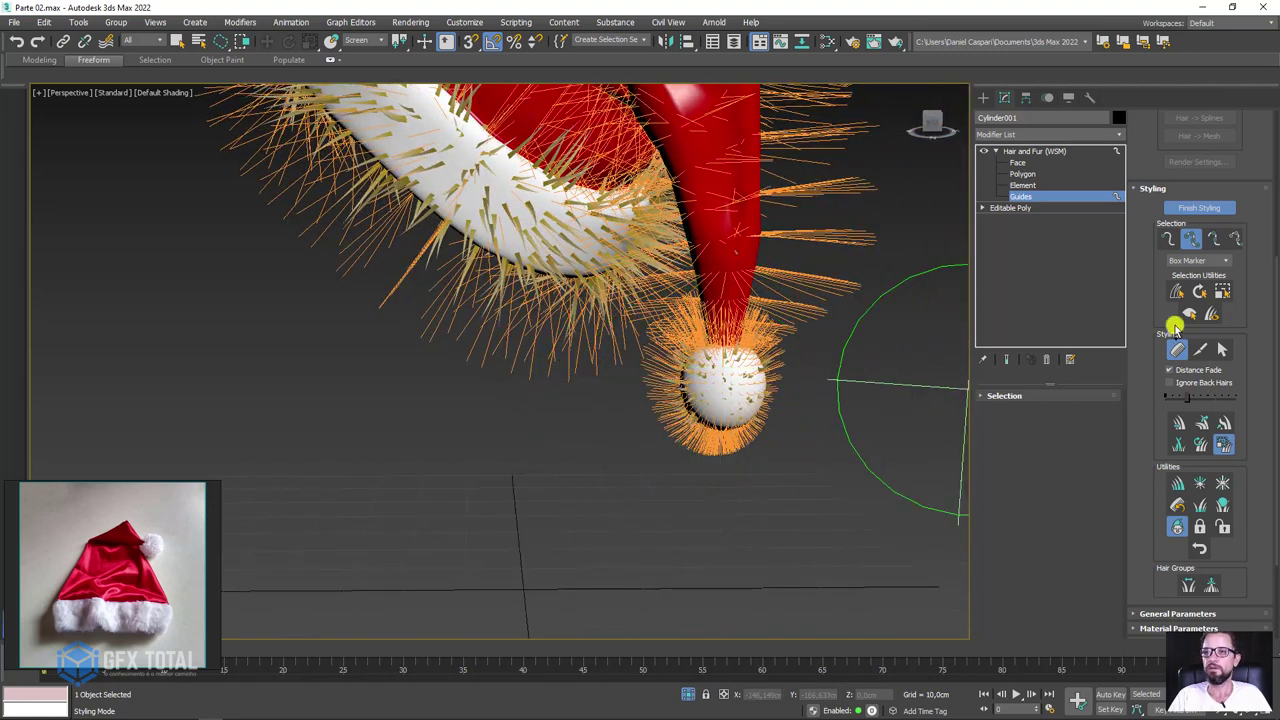
{"action": "left_click", "coordinate": [1179, 422]}
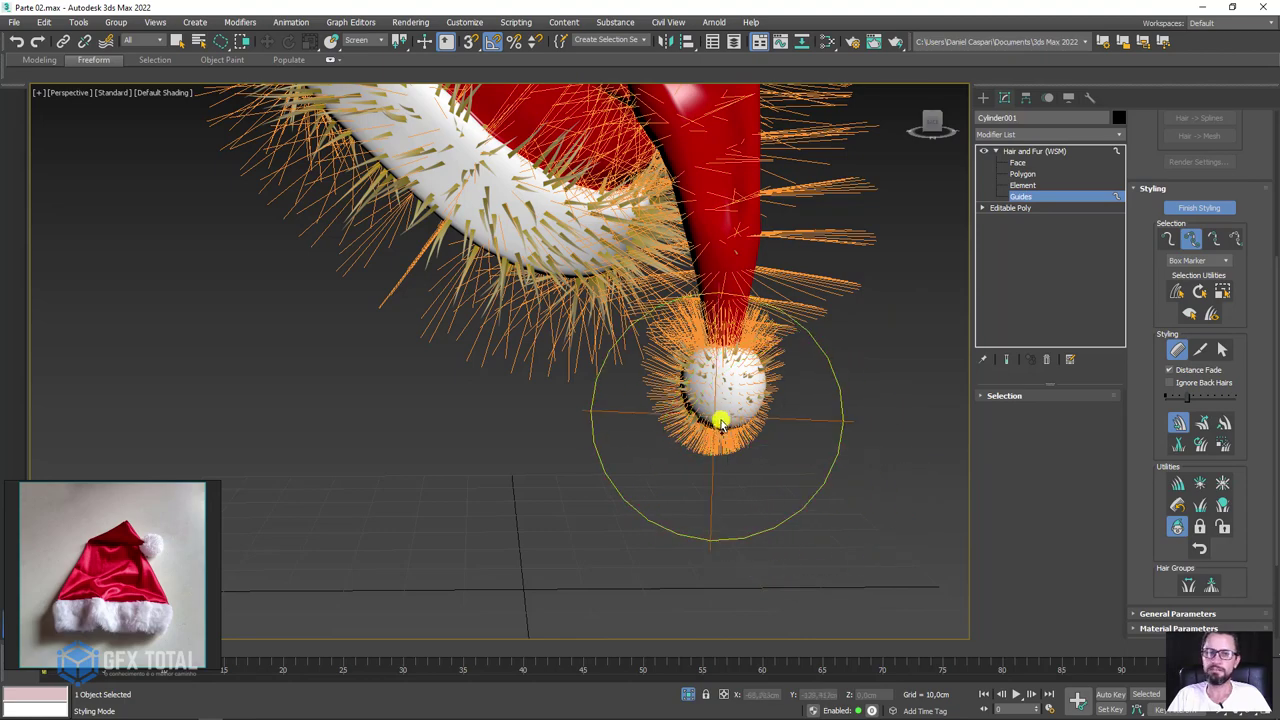
{"action": "left_click_drag", "start_coordinate": [720, 423], "coordinate": [729, 434]}
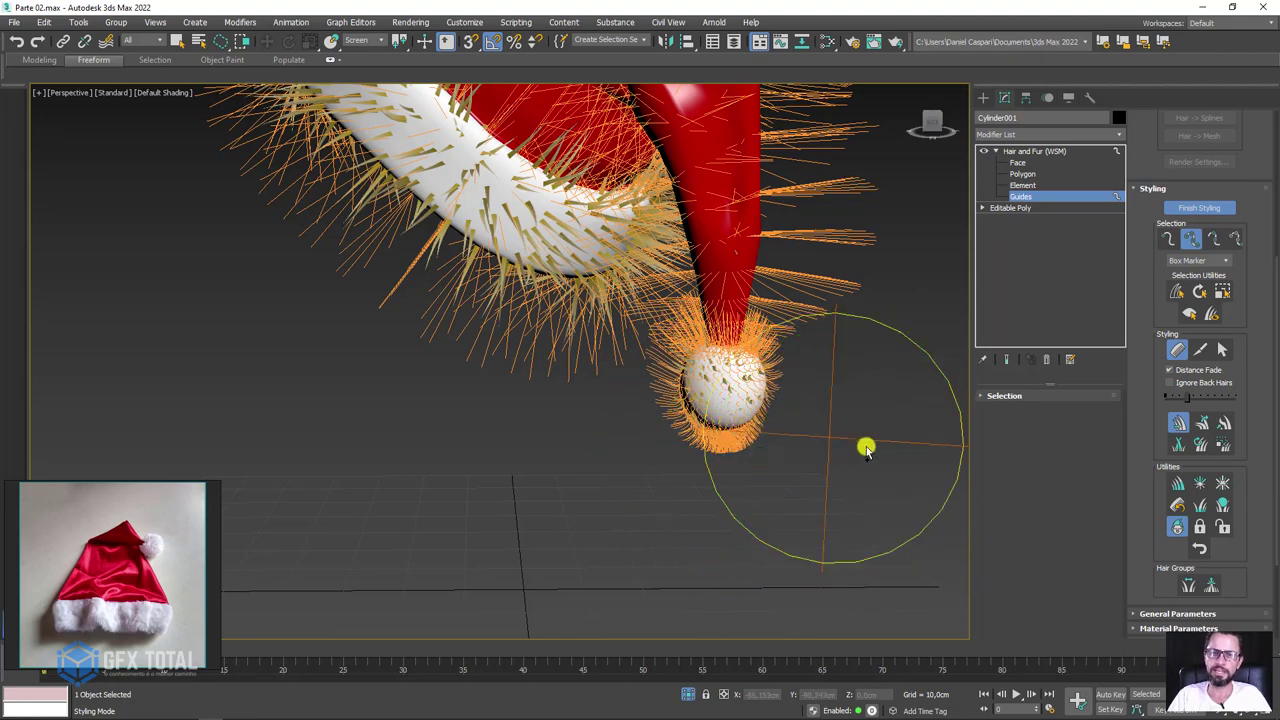
{"action": "mouse_move", "coordinate": [866, 449]}
{"action": "middle_mouse_down", "text": "alt"}
{"action": "mouse_move", "coordinate": [797, 426]}
{"action": "mouse_move", "coordinate": [777, 403]}
{"action": "mouse_move", "coordinate": [786, 417]}
{"action": "middle_mouse_up", "text": "alt"}
- Lasso-select the pom-pom's guide hairs and make them stand straight out
{"action": "key", "text": "q"}
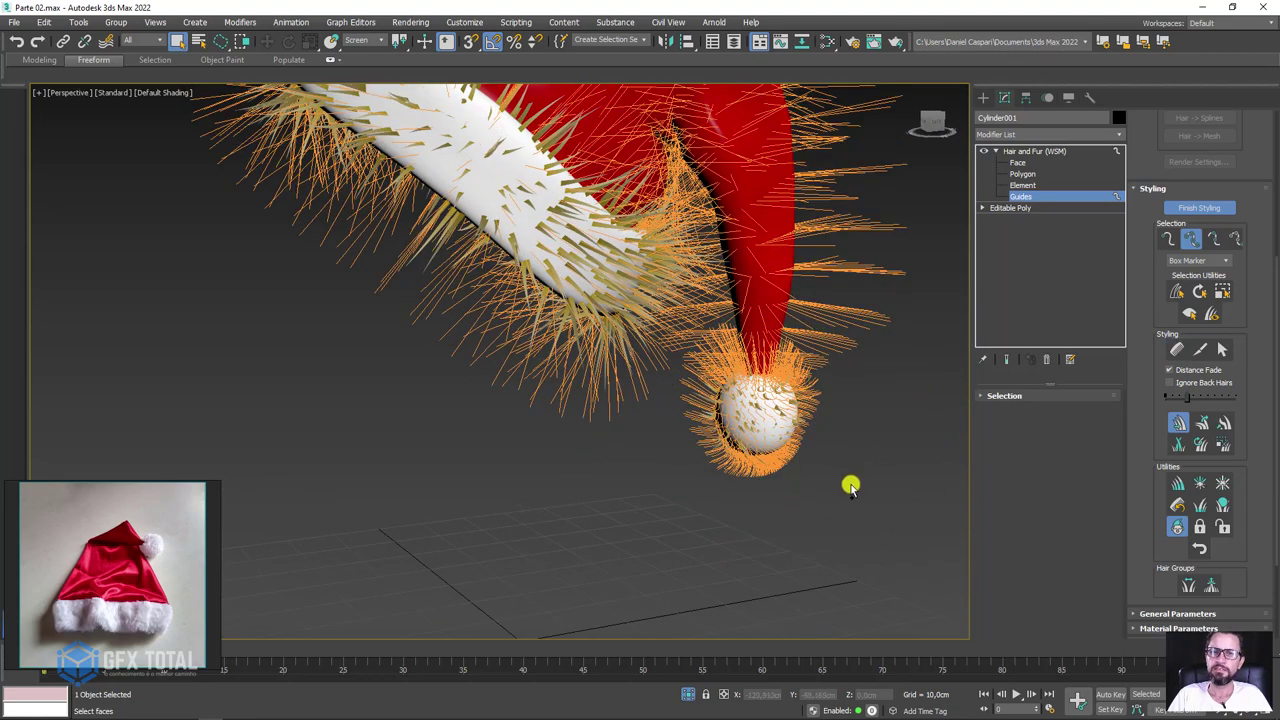
{"action": "mouse_move", "coordinate": [865, 490]}
{"action": "left_mouse_down"}
{"action": "mouse_move", "coordinate": [795, 338]}
{"action": "mouse_move", "coordinate": [654, 394]}
{"action": "mouse_move", "coordinate": [837, 531]}
{"action": "mouse_move", "coordinate": [740, 531]}
{"action": "mouse_move", "coordinate": [659, 397]}
{"action": "mouse_move", "coordinate": [704, 336]}
{"action": "mouse_move", "coordinate": [897, 426]}
{"action": "left_mouse_up"}
{"action": "middle_click_drag", "start_coordinate": [897, 426], "coordinate": [808, 403], "text": "alt"}
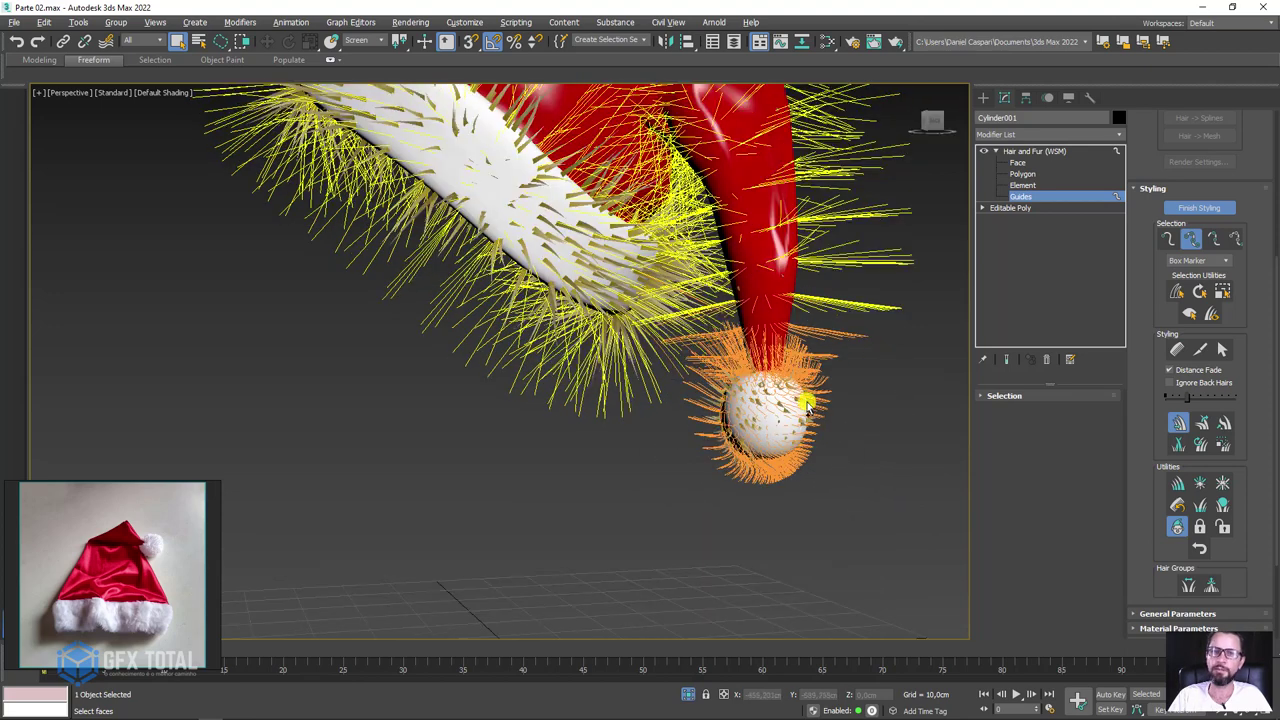
{"action": "mouse_move", "coordinate": [717, 375]}
{"action": "middle_mouse_down", "text": "alt"}
{"action": "mouse_move", "coordinate": [800, 337]}
{"action": "mouse_move", "coordinate": [914, 366]}
{"action": "middle_mouse_up", "text": "alt"}
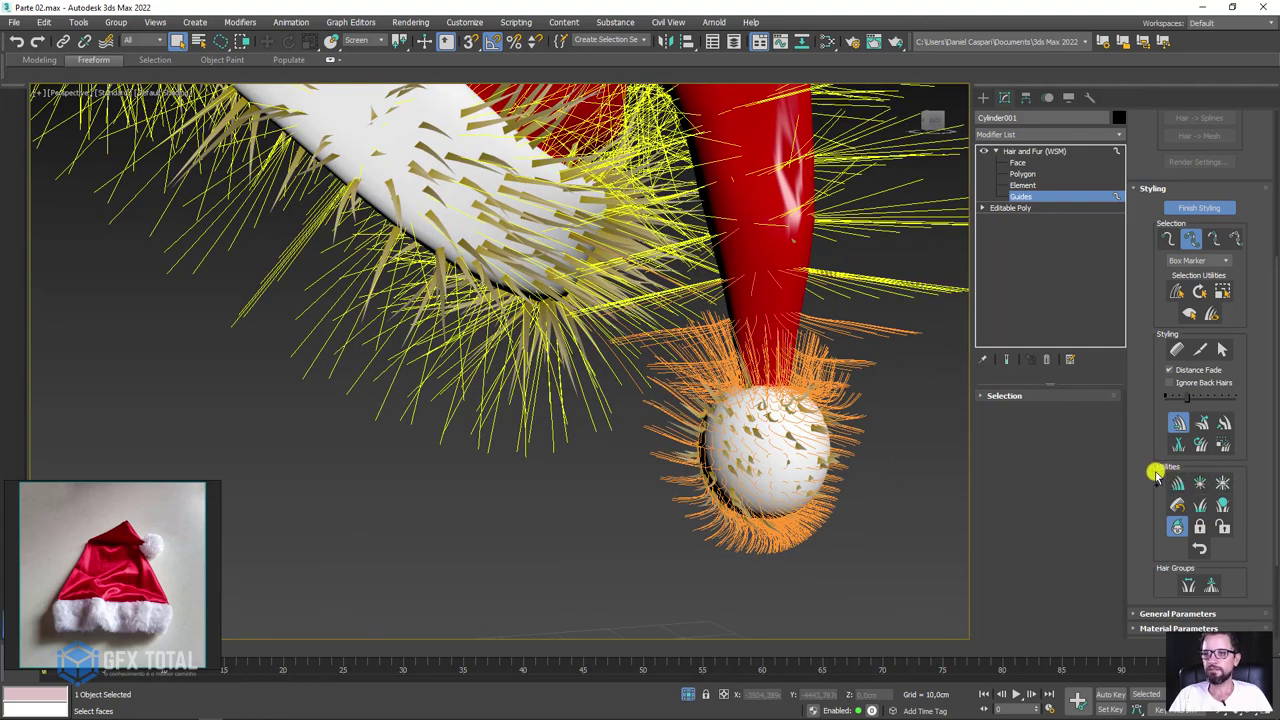
{"action": "scroll", "coordinate": [1155, 475], "scroll_direction": "down", "scroll_amount": 3}
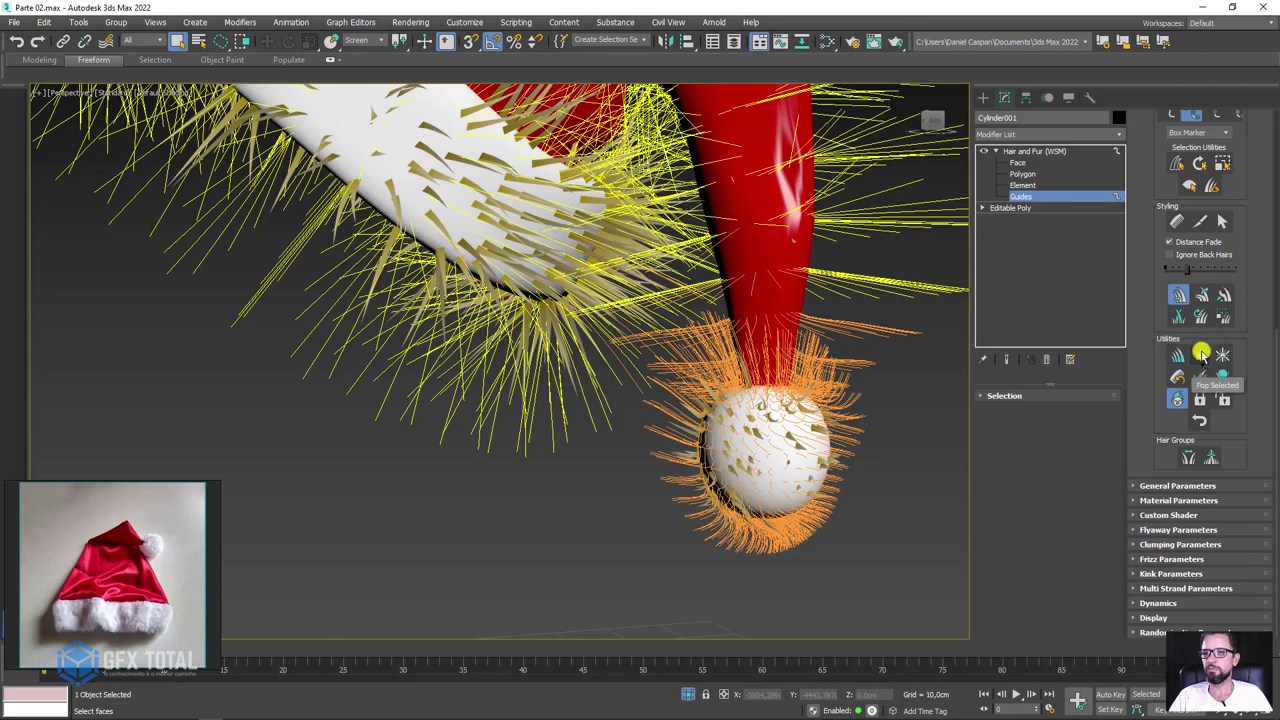
{"action": "left_click", "coordinate": [1199, 357]}
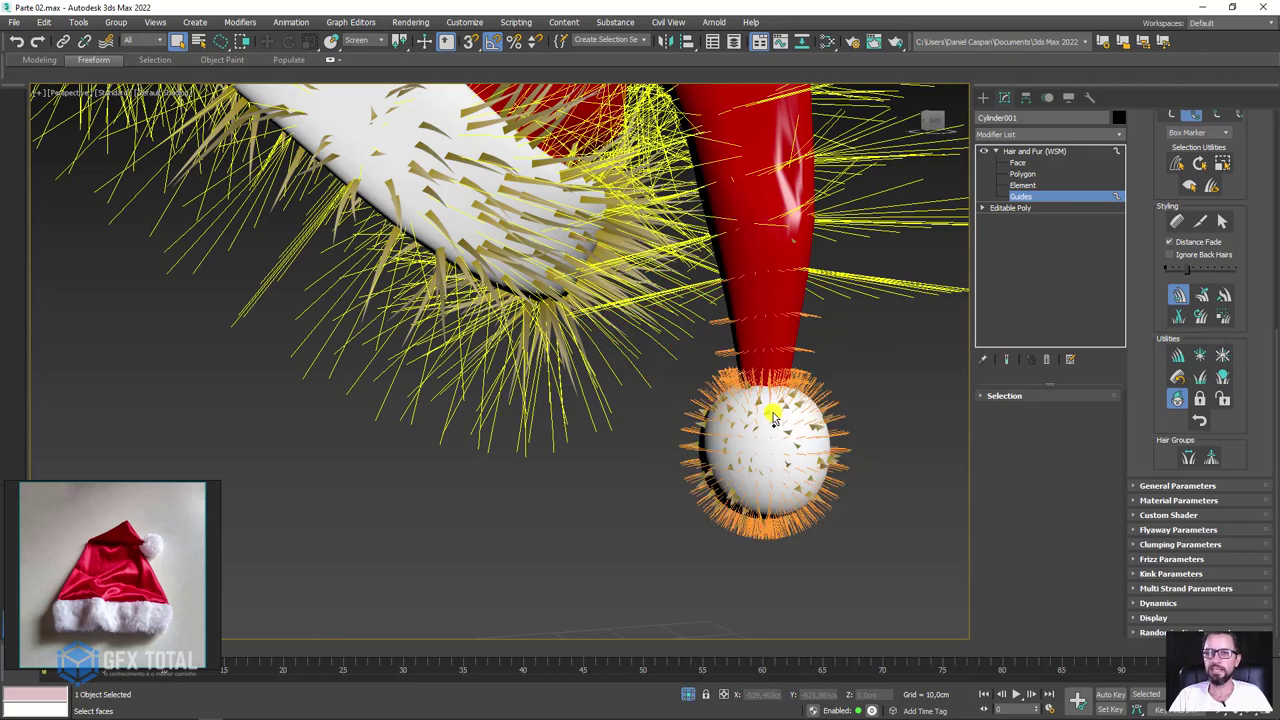
{"action": "mouse_move", "coordinate": [766, 409]}
{"action": "middle_mouse_down", "text": "alt"}
{"action": "mouse_move", "coordinate": [820, 423]}
{"action": "mouse_move", "coordinate": [775, 440]}
{"action": "mouse_move", "coordinate": [766, 423]}
{"action": "mouse_move", "coordinate": [794, 349]}
{"action": "middle_mouse_up", "text": "alt"}
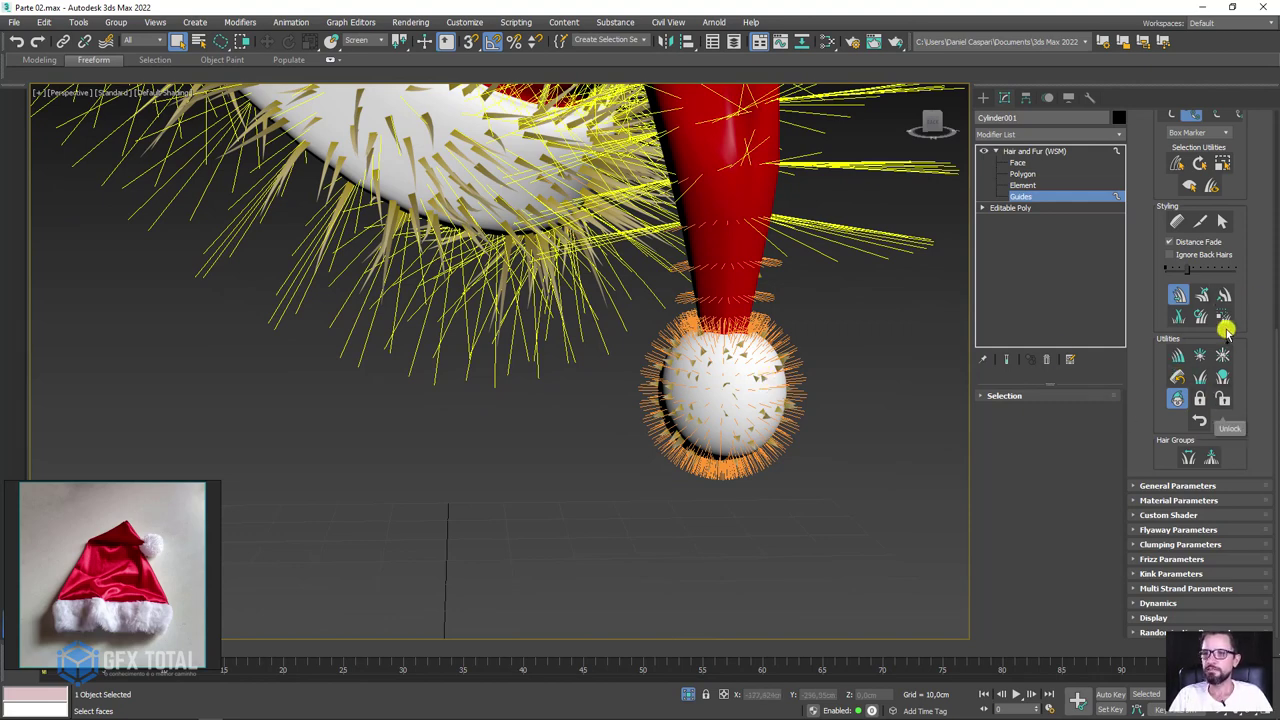
- Switch back to the brush and lengthen the pom-pom's guide hairs
{"action": "left_click", "coordinate": [1222, 221]}
{"action": "mouse_move", "coordinate": [730, 398]}
{"action": "middle_mouse_down", "text": "alt"}
{"action": "mouse_move", "coordinate": [743, 400]}
{"action": "mouse_move", "coordinate": [677, 408]}
{"action": "middle_mouse_up", "text": "alt"}
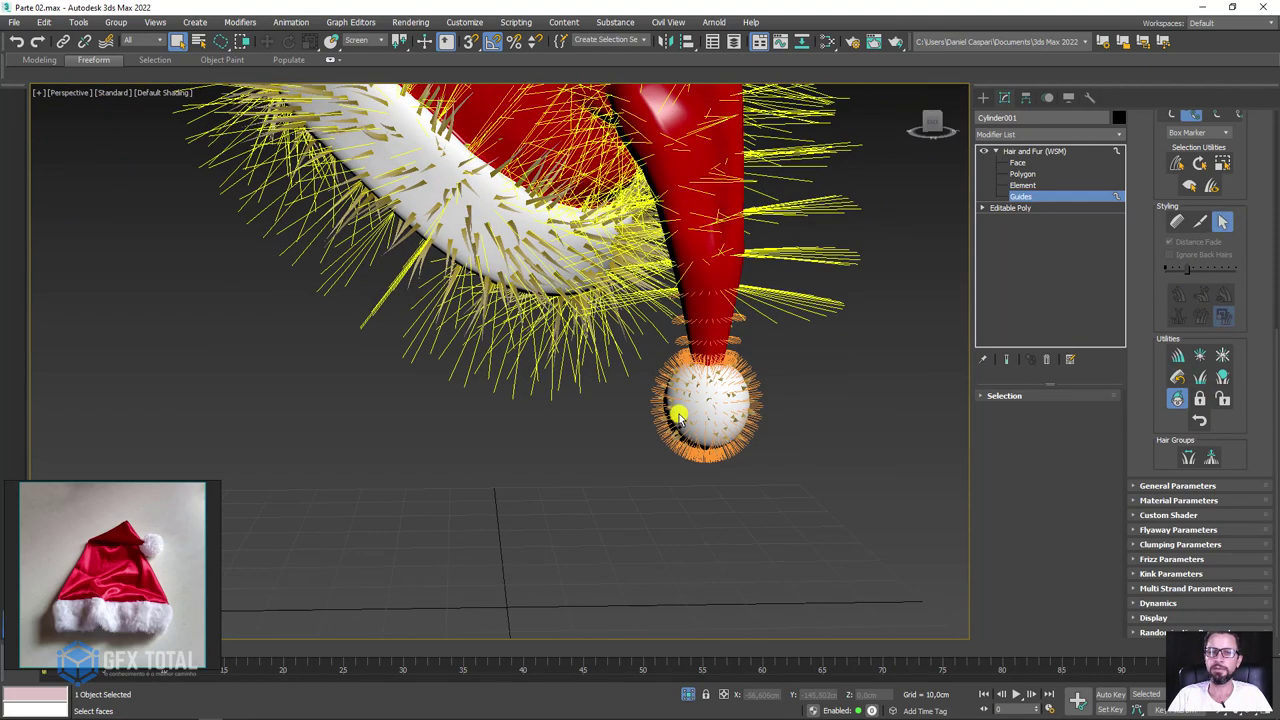
{"action": "right_click", "coordinate": [690, 410]}
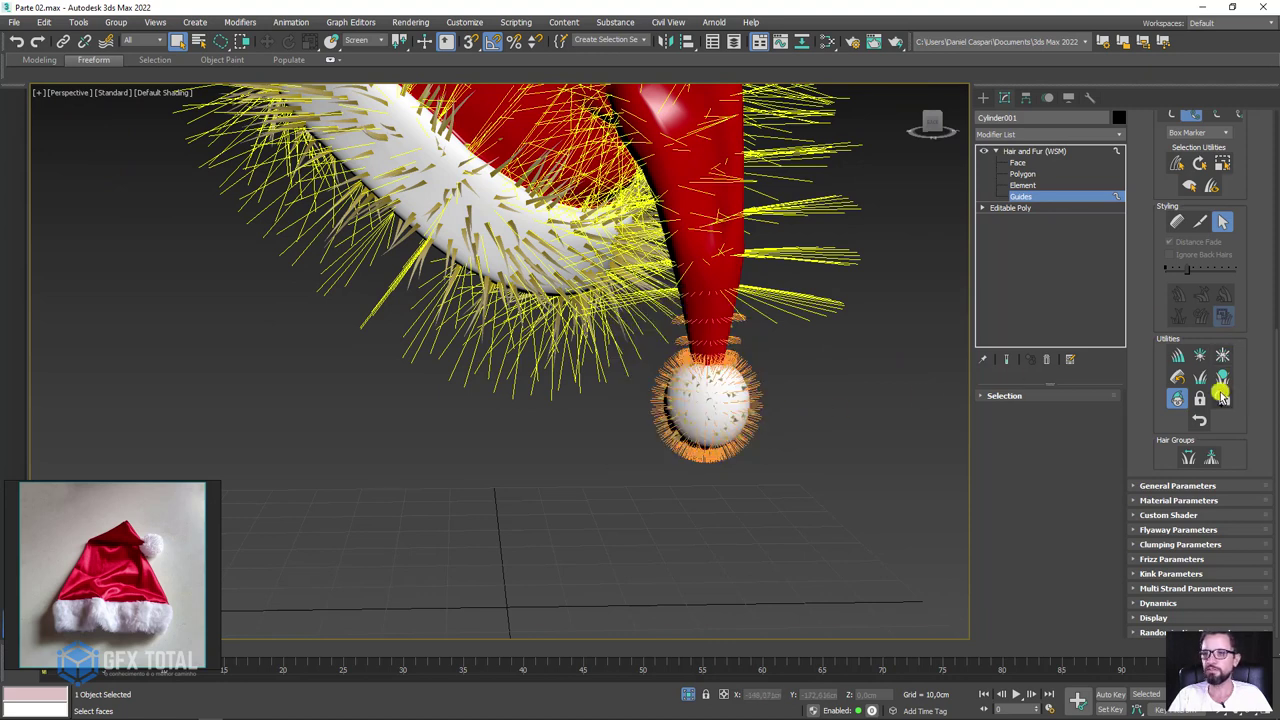
{"action": "left_click", "coordinate": [1174, 224]}
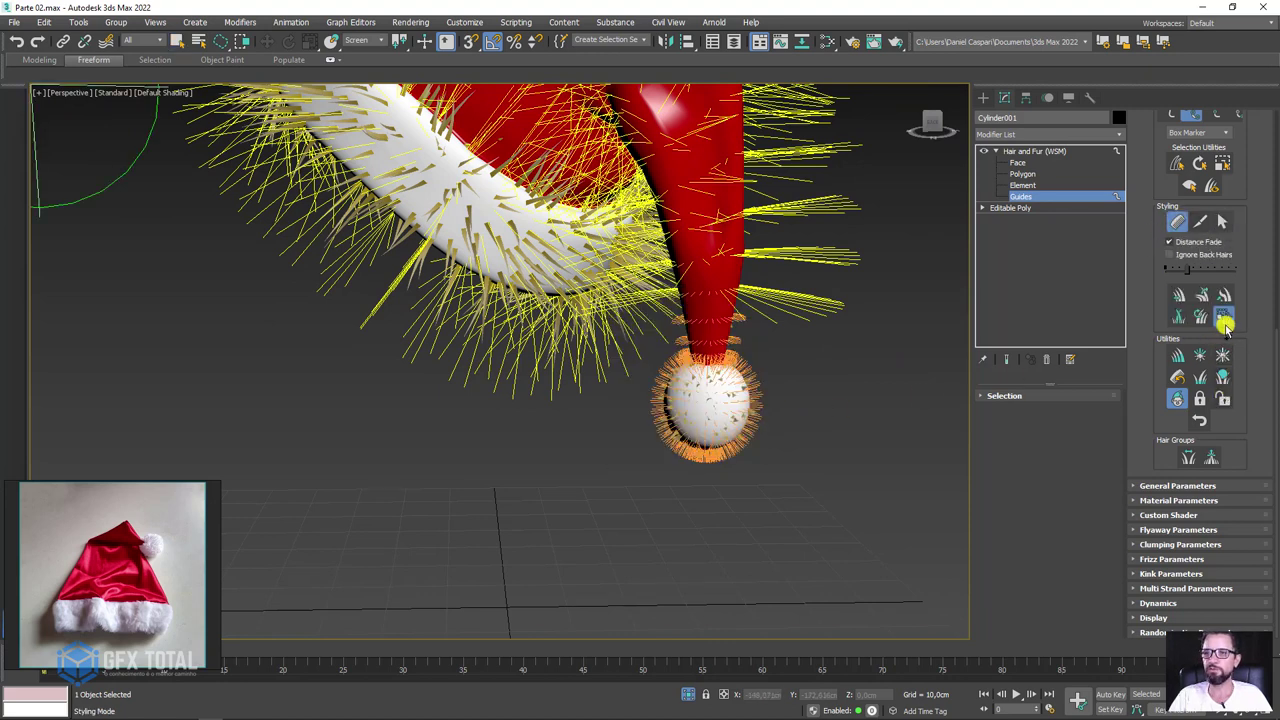
{"action": "scroll", "coordinate": [700, 425], "scroll_direction": "down", "scroll_amount": 2}
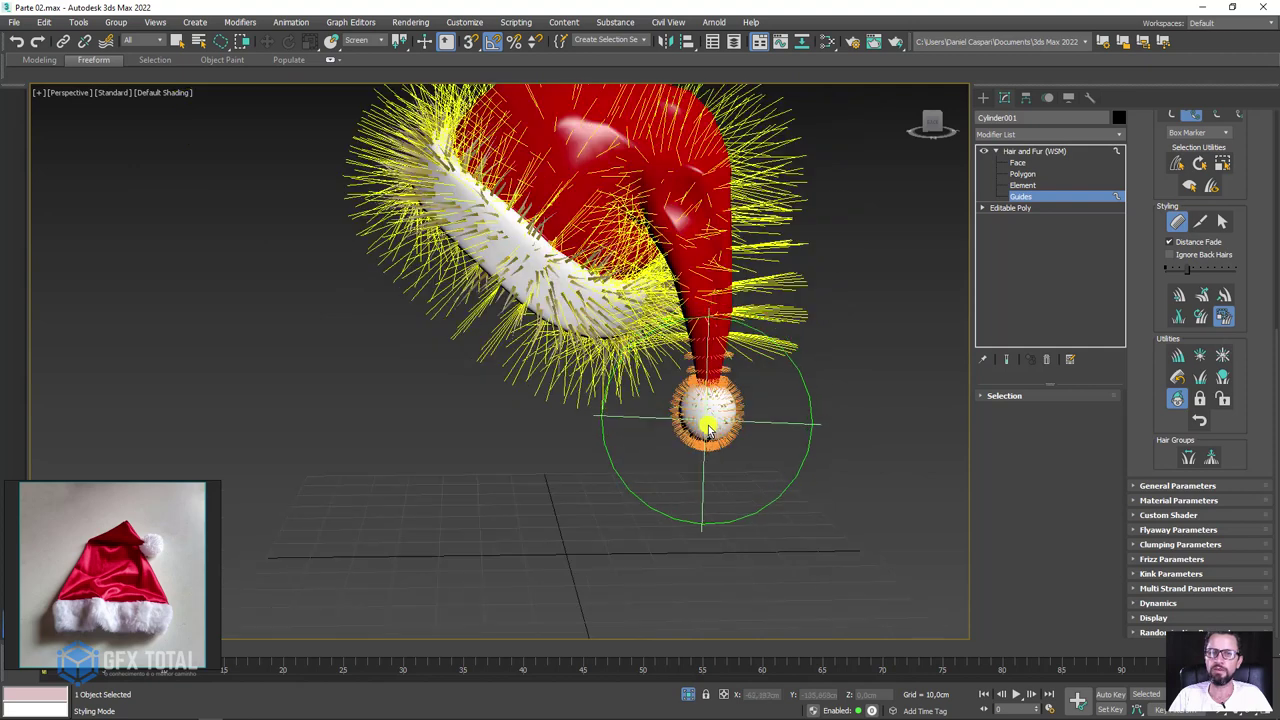
{"action": "scroll", "coordinate": [700, 420], "scroll_direction": "up", "scroll_amount": 3}
{"action": "mouse_move", "coordinate": [716, 408]}
{"action": "left_mouse_down"}
{"action": "mouse_move", "coordinate": [1275, 345]}
{"action": "mouse_move", "coordinate": [1274, 322]}
{"action": "left_mouse_up"}
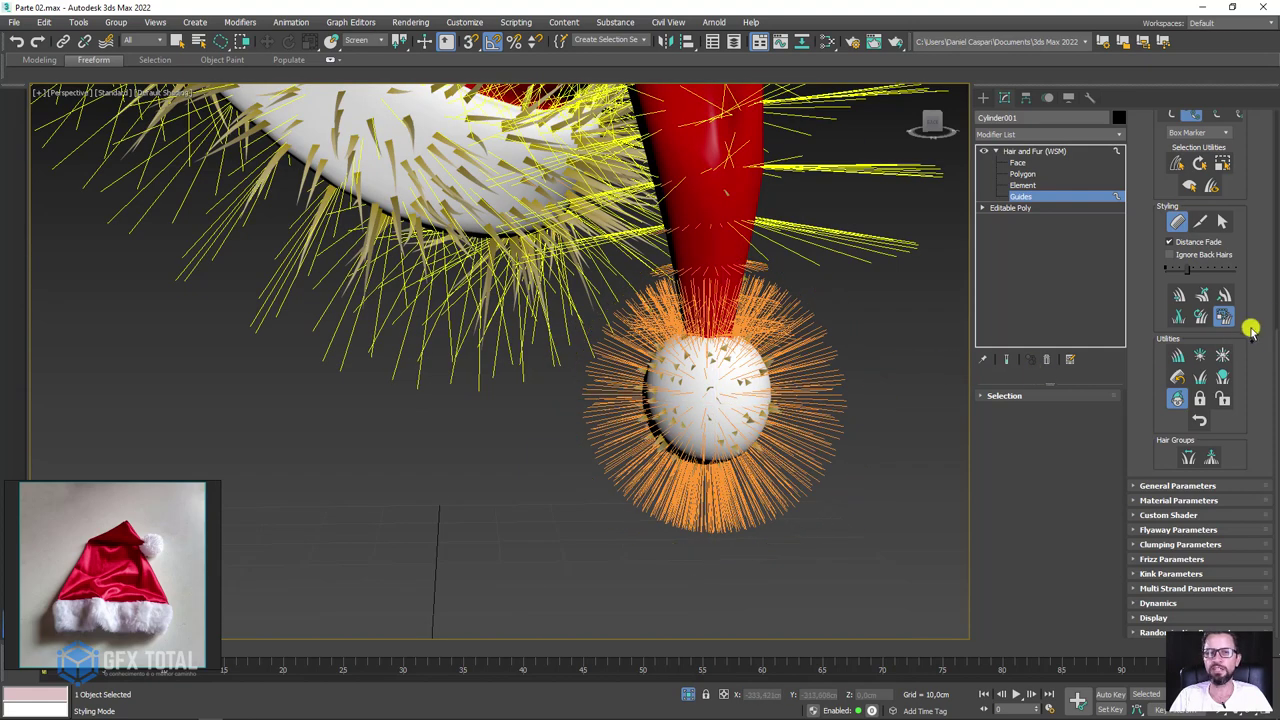
- Comb the pom-pom guides outward around the ball and leave guide styling
{"action": "middle_click_drag", "start_coordinate": [732, 397], "coordinate": [723, 408], "text": "alt"}
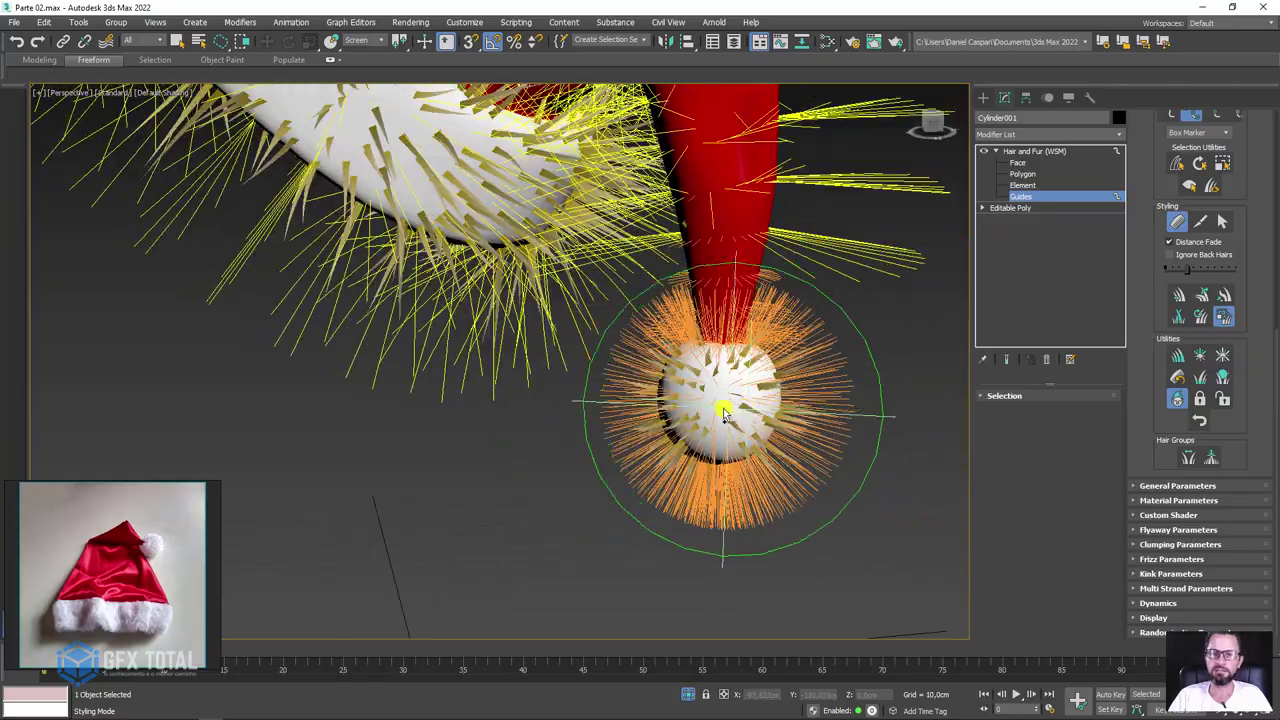
{"action": "left_click_drag", "start_coordinate": [720, 408], "coordinate": [694, 420]}
{"action": "mouse_move", "coordinate": [694, 420]}
{"action": "middle_mouse_down", "text": "alt"}
{"action": "mouse_move", "coordinate": [734, 443]}
{"action": "mouse_move", "coordinate": [791, 362]}
{"action": "mouse_move", "coordinate": [706, 366]}
{"action": "middle_mouse_up", "text": "alt"}
{"action": "scroll", "coordinate": [740, 430], "scroll_direction": "down", "scroll_amount": 5}
{"action": "scroll", "coordinate": [748, 417], "scroll_direction": "up", "scroll_amount": 3}
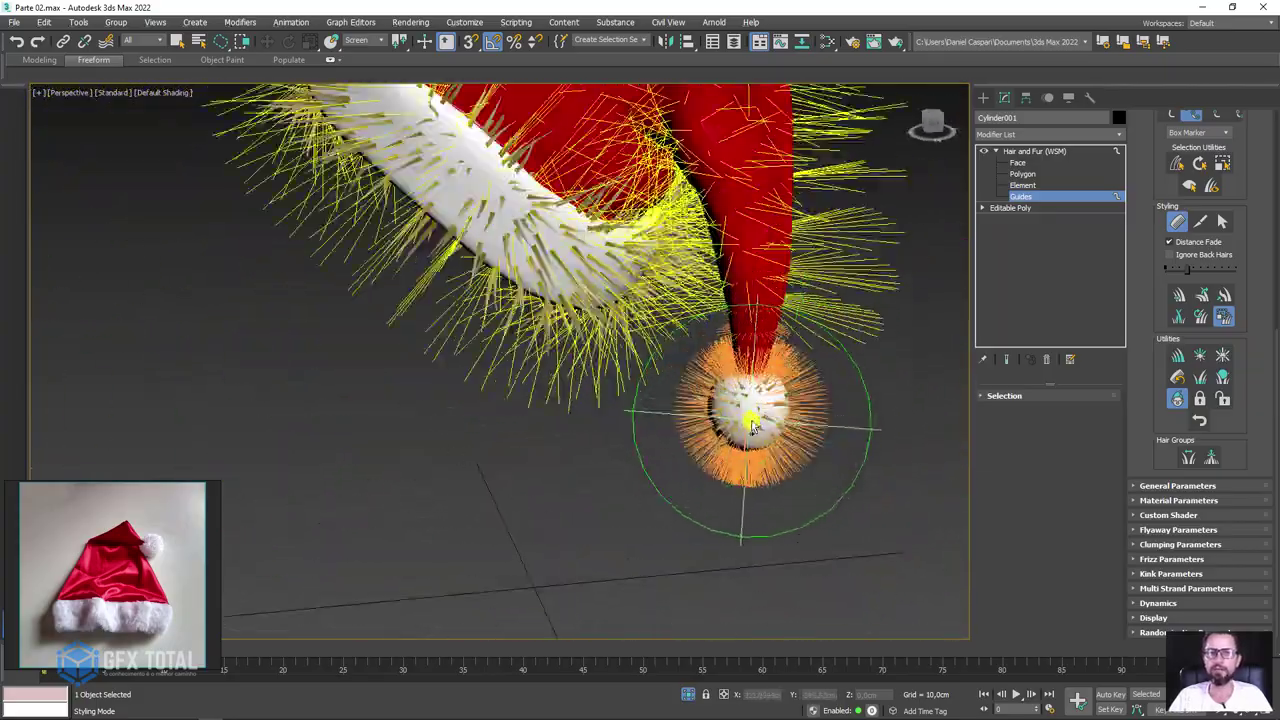
{"action": "mouse_move", "coordinate": [760, 412]}
{"action": "left_mouse_down"}
{"action": "mouse_move", "coordinate": [925, 403]}
{"action": "mouse_move", "coordinate": [840, 417]}
{"action": "left_mouse_up"}
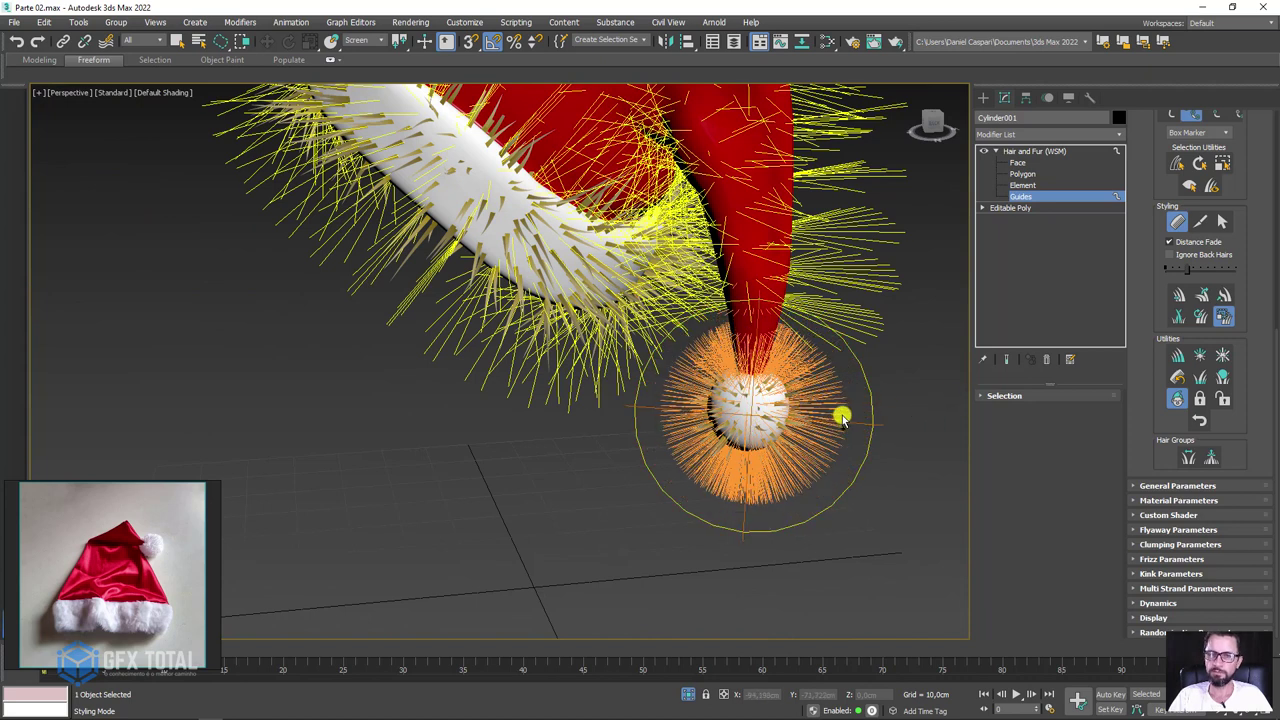
{"action": "left_click", "coordinate": [1024, 152]}
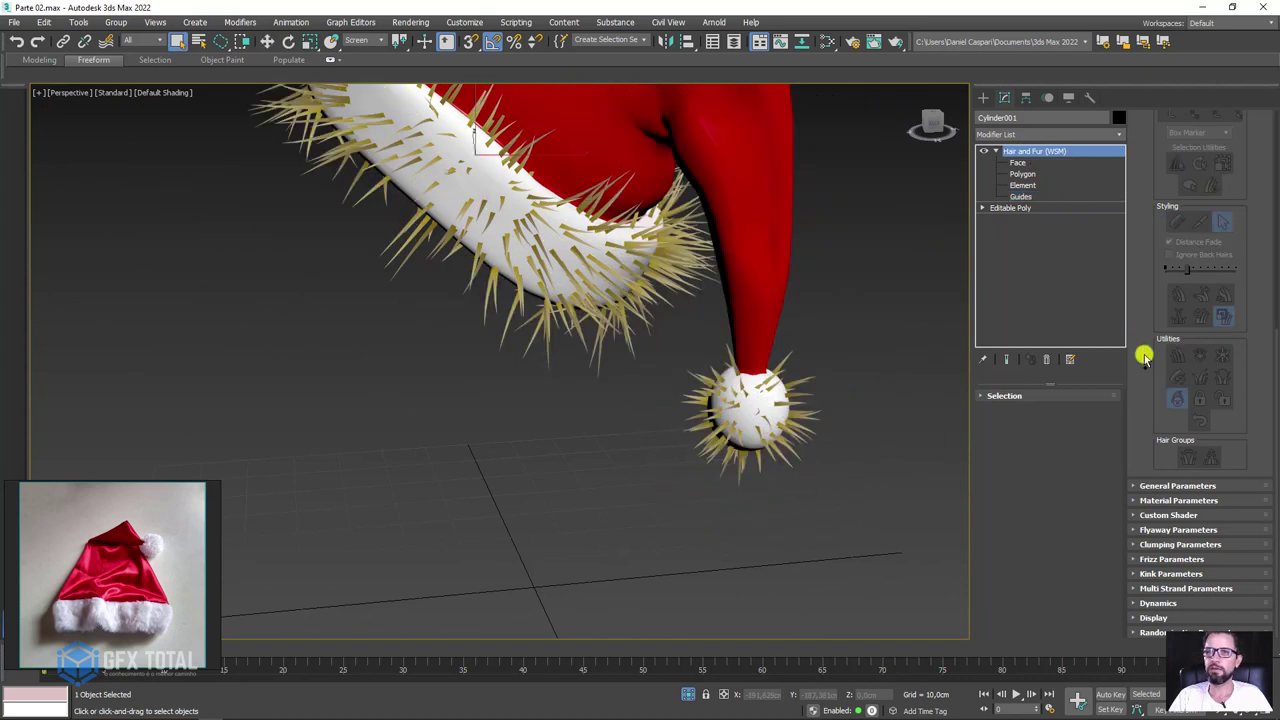
- Set the hair Scale in General Parameters to 20 and preview the brim fur
{"action": "left_click", "coordinate": [1142, 487]}
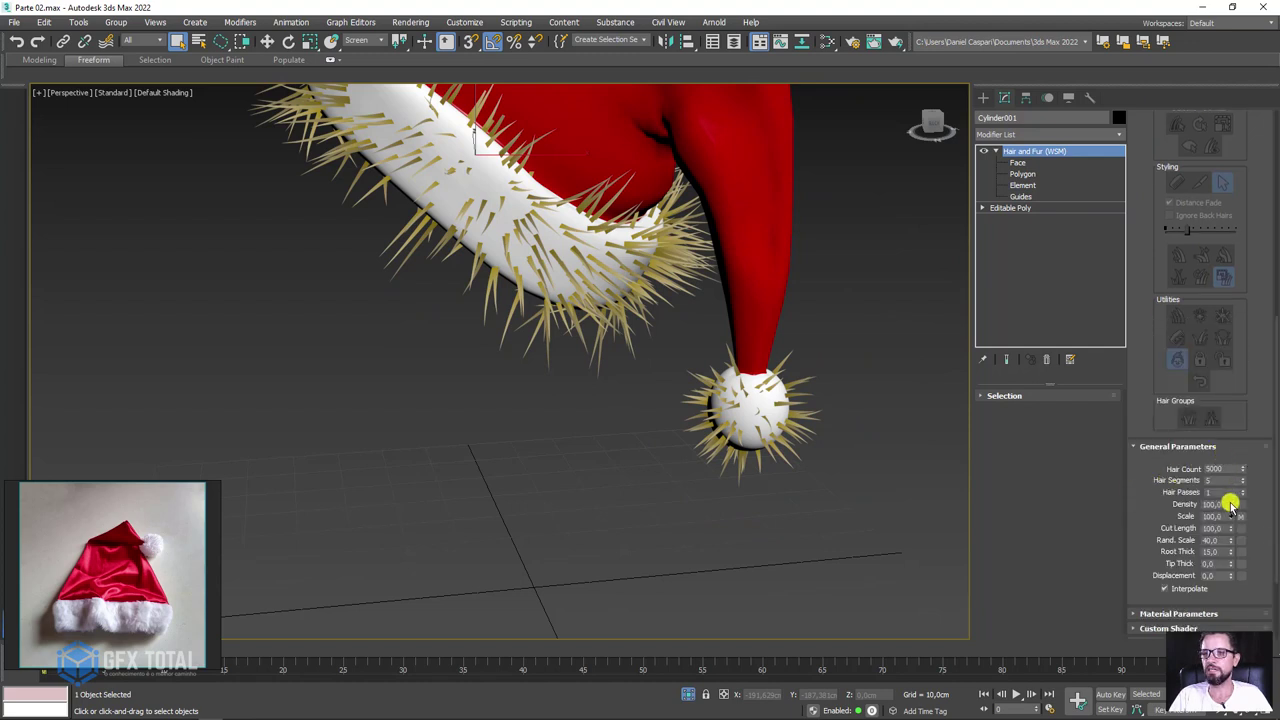
{"action": "left_click_drag", "start_coordinate": [1208, 518], "coordinate": [1239, 510]}
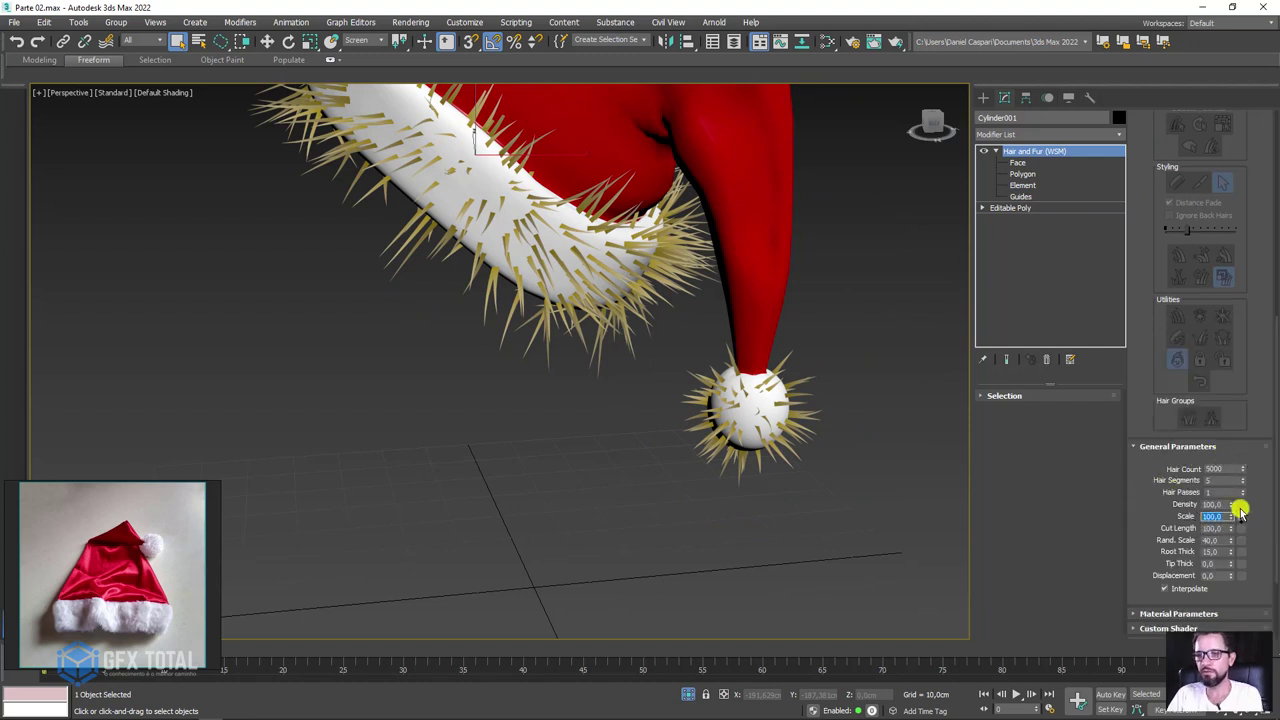
{"action": "type", "text": "20"}
{"action": "key", "text": "Return"}
{"action": "mouse_move", "coordinate": [706, 443]}
{"action": "middle_mouse_down", "text": "alt"}
{"action": "mouse_move", "coordinate": [711, 423]}
{"action": "mouse_move", "coordinate": [723, 451]}
{"action": "middle_mouse_up", "text": "alt"}
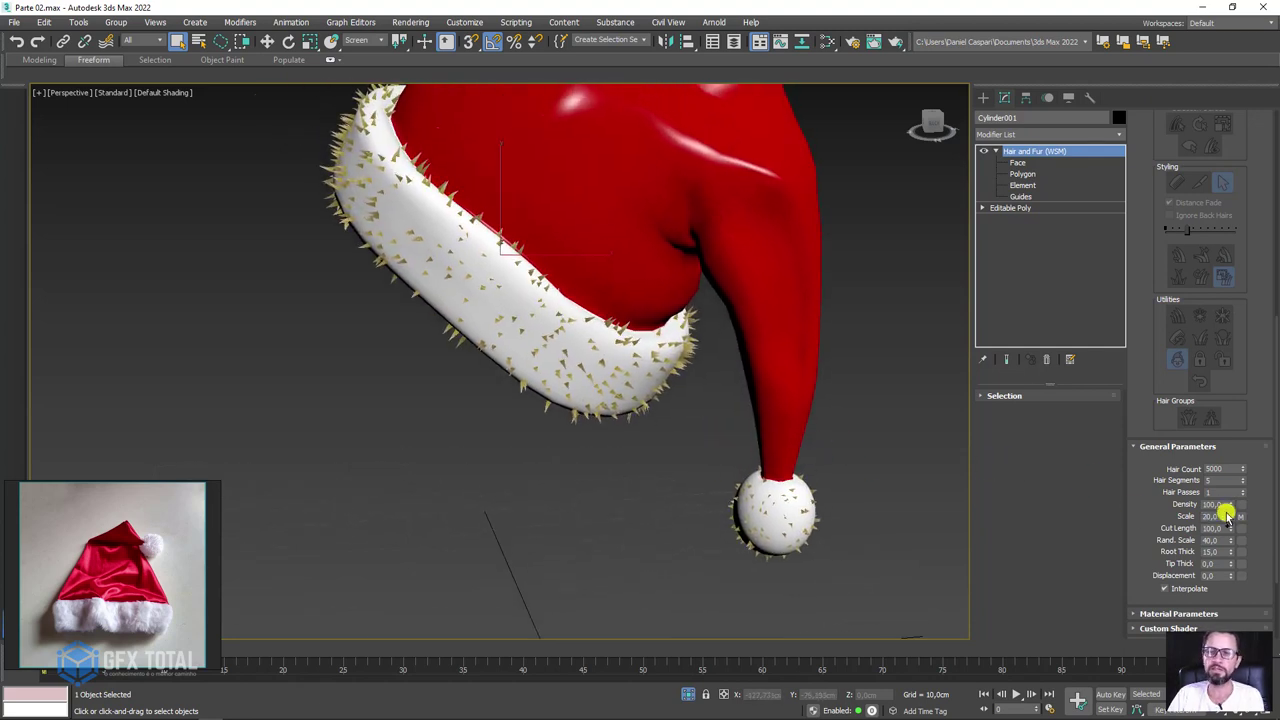
- Return the hair Scale to 100 and view the fur inside the hat's opening
{"action": "left_click_drag", "start_coordinate": [1218, 518], "coordinate": [1186, 520]}
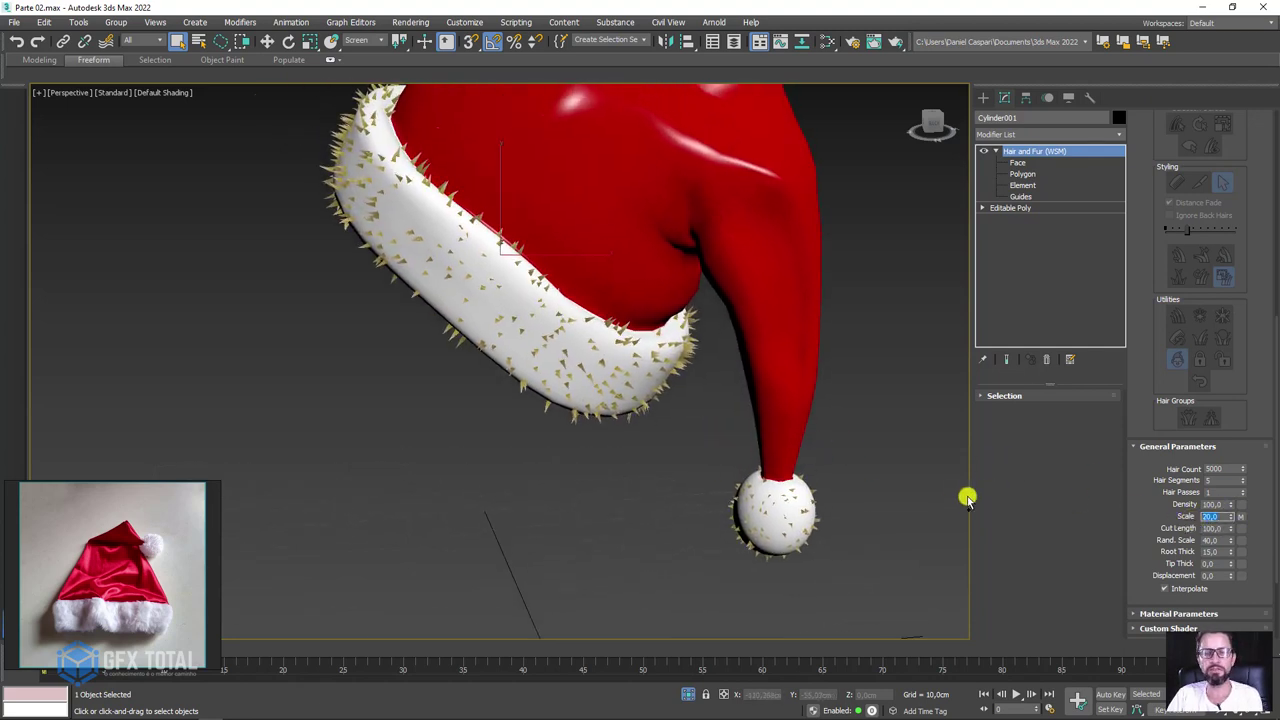
{"action": "type", "text": "100"}
{"action": "key", "text": "Return"}
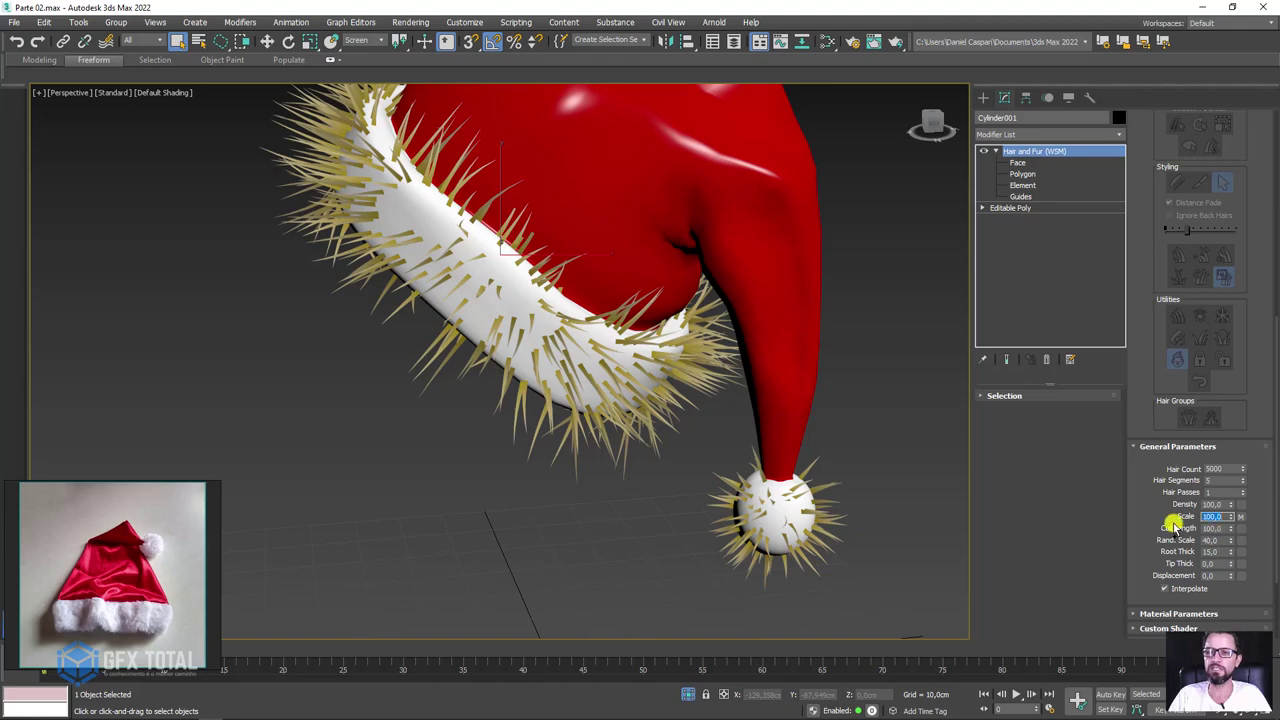
{"action": "scroll", "coordinate": [790, 400], "scroll_direction": "down", "scroll_amount": 3}
{"action": "mouse_move", "coordinate": [757, 400]}
{"action": "middle_mouse_down", "text": "alt"}
{"action": "mouse_move", "coordinate": [834, 360]}
{"action": "mouse_move", "coordinate": [838, 209]}
{"action": "middle_mouse_up", "text": "alt"}
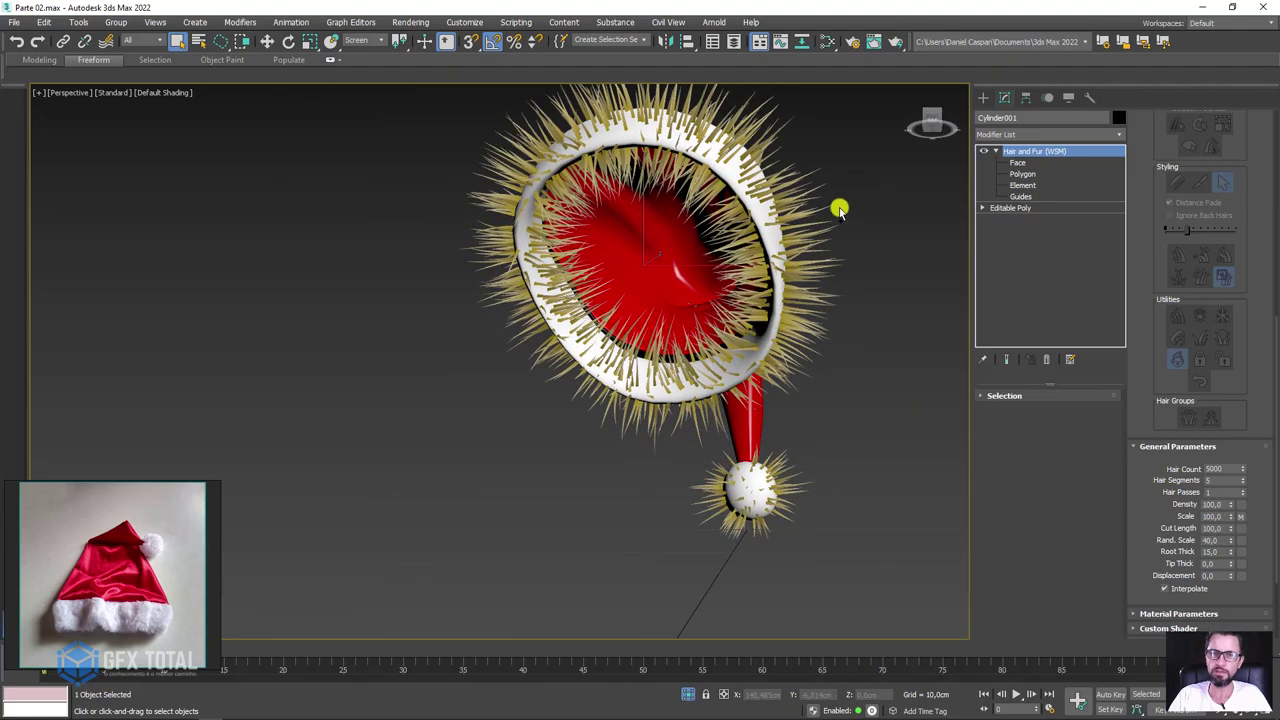
- Enter Guides styling on Hair and Fur (WSM) and inspect the hat's fur from several sides
{"action": "mouse_move", "coordinate": [697, 281]}
{"action": "middle_mouse_down", "text": "alt"}
{"action": "mouse_move", "coordinate": [686, 271]}
{"action": "mouse_move", "coordinate": [829, 252]}
{"action": "middle_mouse_up", "text": "alt"}
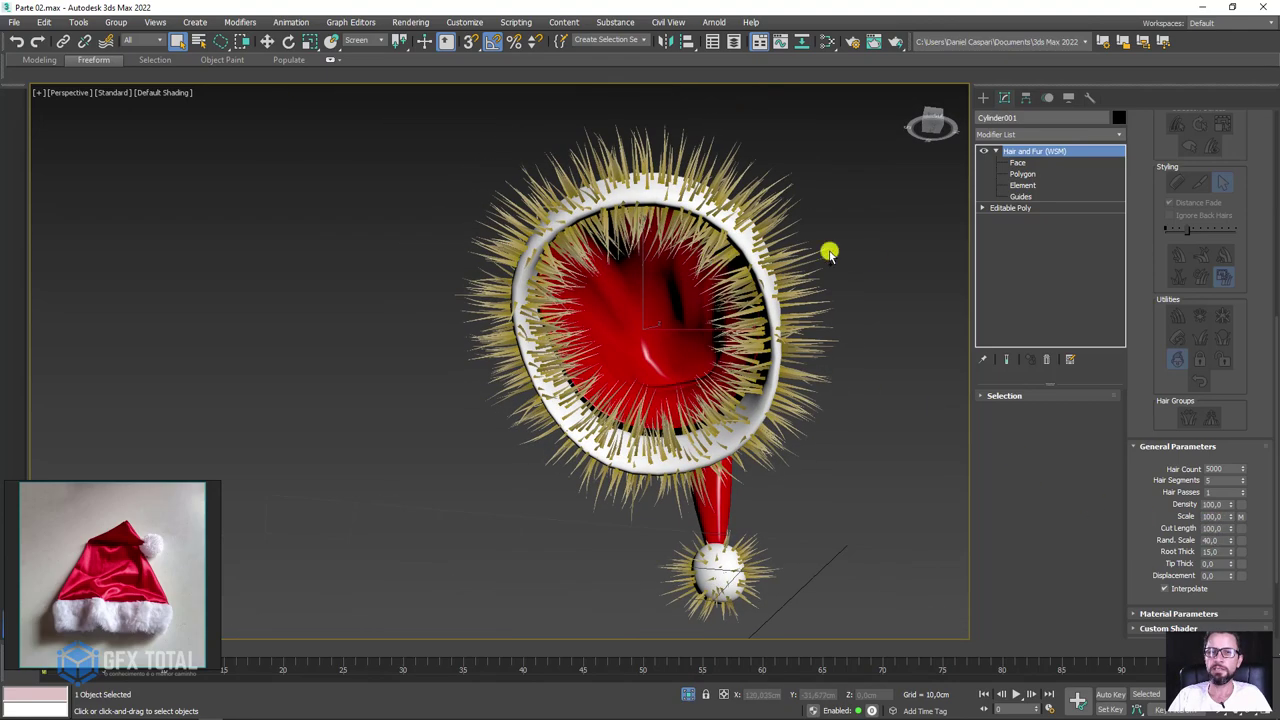
{"action": "scroll", "coordinate": [1150, 333], "scroll_direction": "up", "scroll_amount": 1}
{"action": "scroll", "coordinate": [1137, 450], "scroll_direction": "up", "scroll_amount": 4}
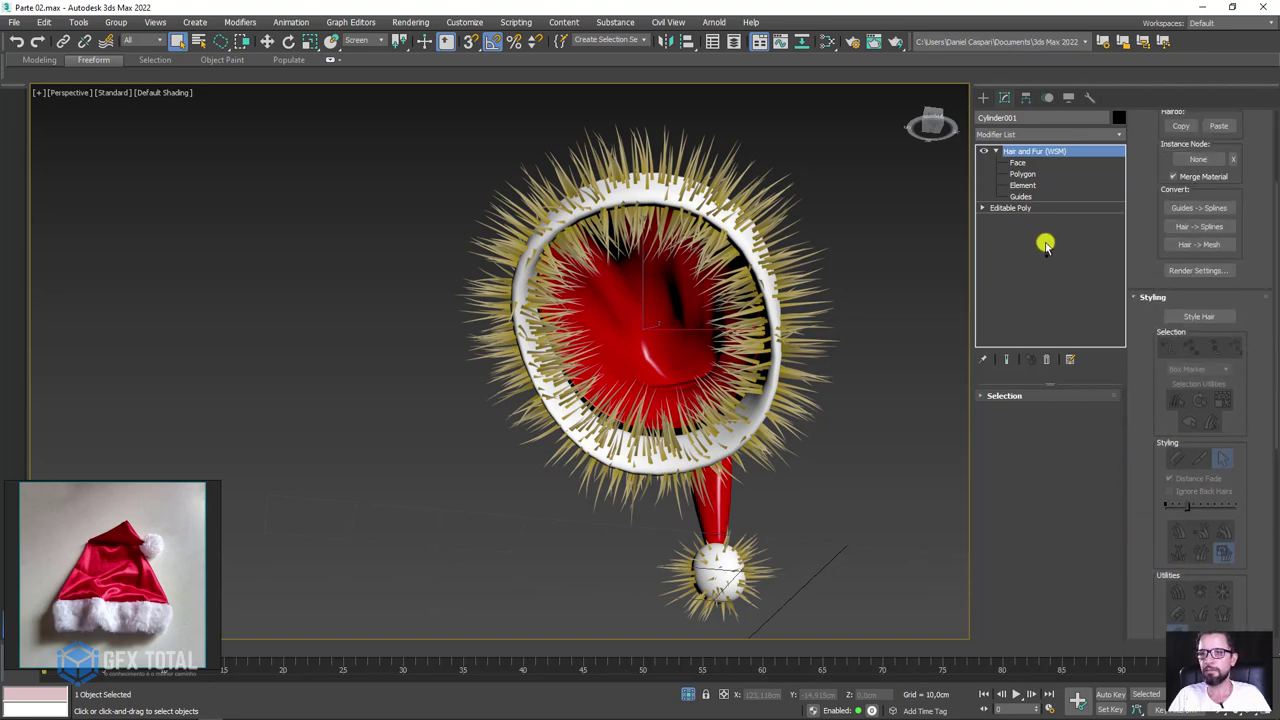
{"action": "left_click", "coordinate": [1022, 196]}
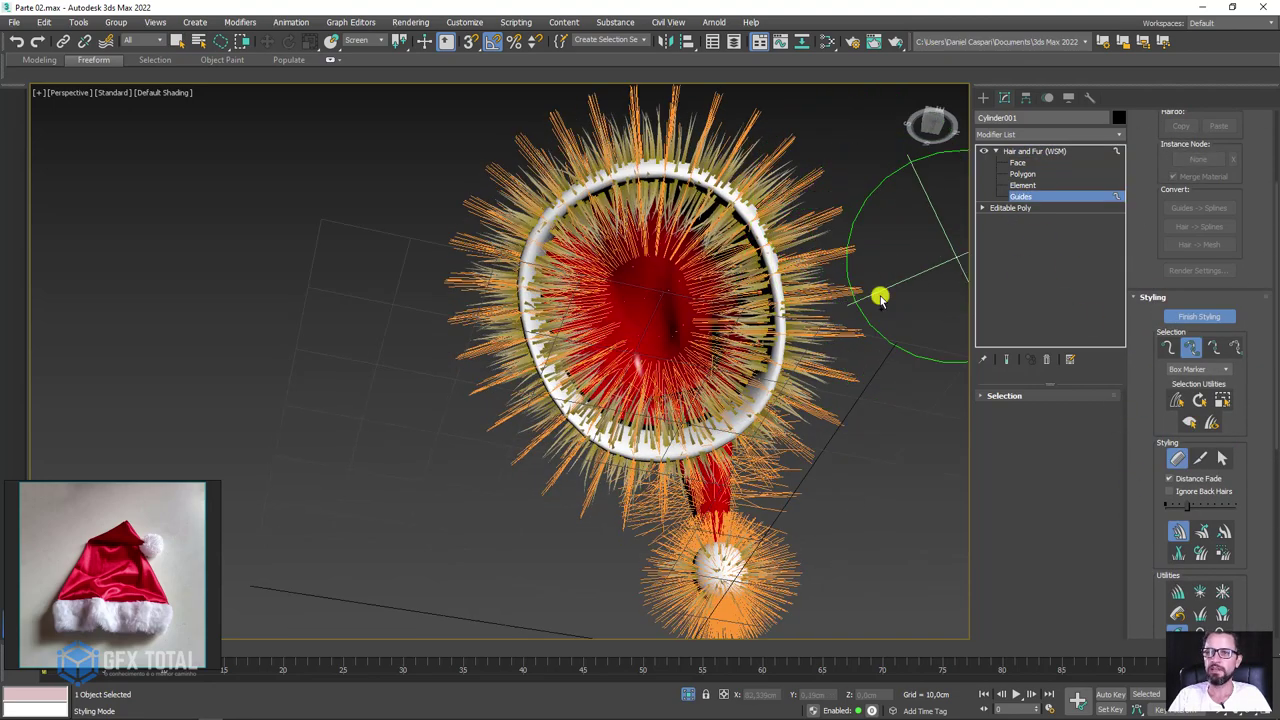
{"action": "middle_click_drag", "start_coordinate": [880, 294], "coordinate": [787, 360]}
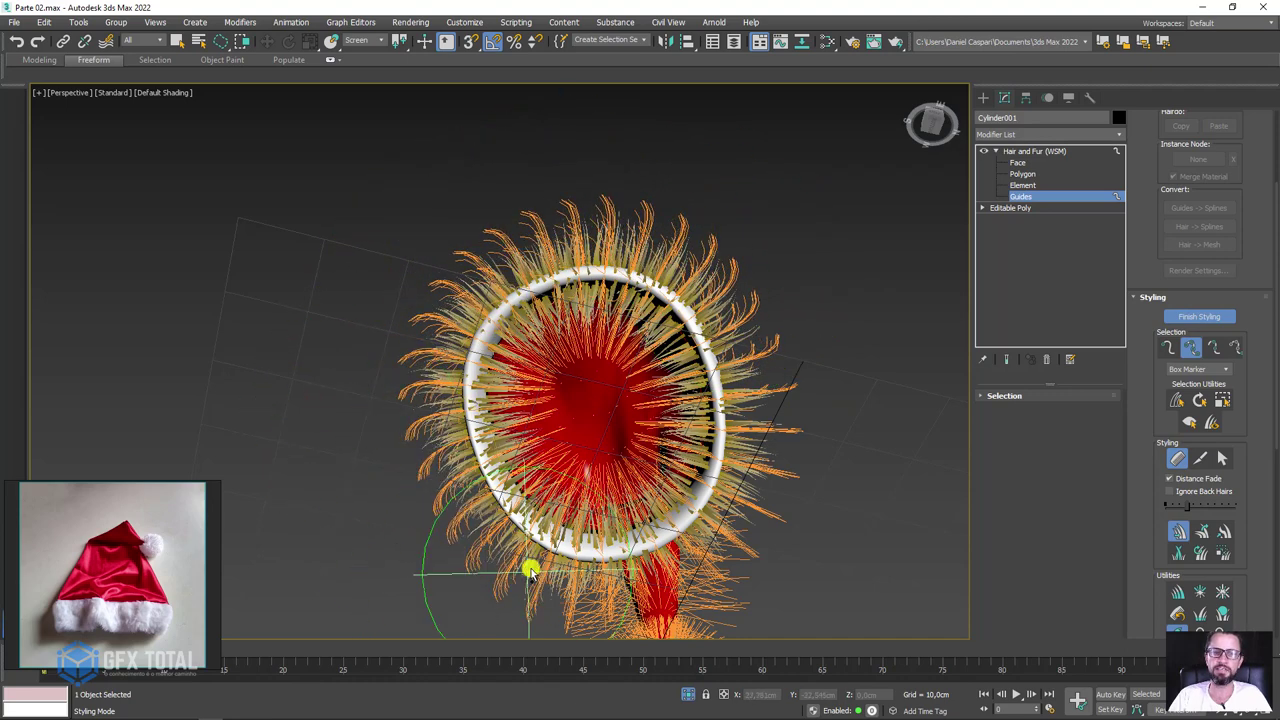
{"action": "mouse_move", "coordinate": [529, 566]}
{"action": "middle_mouse_down", "text": "alt"}
{"action": "mouse_move", "coordinate": [562, 542]}
{"action": "mouse_move", "coordinate": [590, 560]}
{"action": "middle_mouse_up", "text": "alt"}
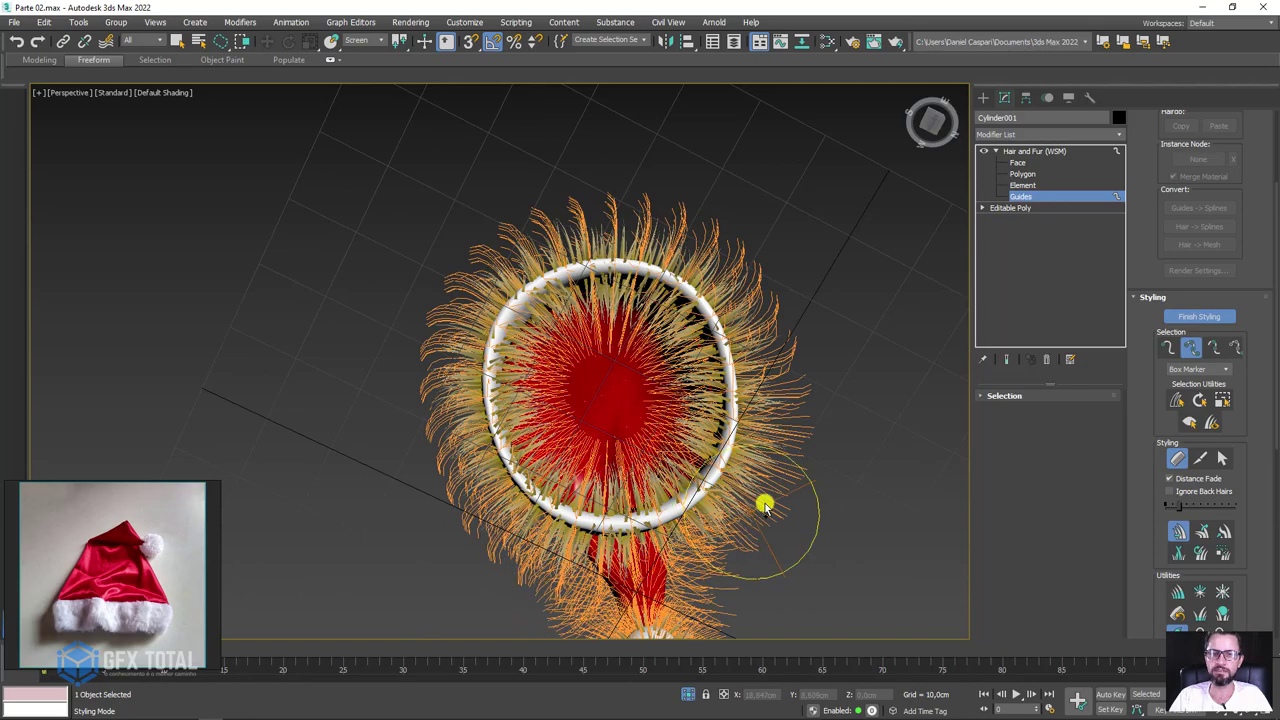
{"action": "mouse_move", "coordinate": [800, 294]}
{"action": "middle_mouse_down", "text": "alt"}
{"action": "mouse_move", "coordinate": [834, 417]}
{"action": "mouse_move", "coordinate": [741, 330]}
{"action": "mouse_move", "coordinate": [655, 355]}
{"action": "middle_mouse_up", "text": "alt"}
{"action": "mouse_move", "coordinate": [748, 265]}
{"action": "middle_mouse_down", "text": "alt"}
{"action": "mouse_move", "coordinate": [829, 357]}
{"action": "mouse_move", "coordinate": [777, 349]}
{"action": "mouse_move", "coordinate": [731, 389]}
{"action": "mouse_move", "coordinate": [880, 450]}
{"action": "middle_mouse_up", "text": "alt"}
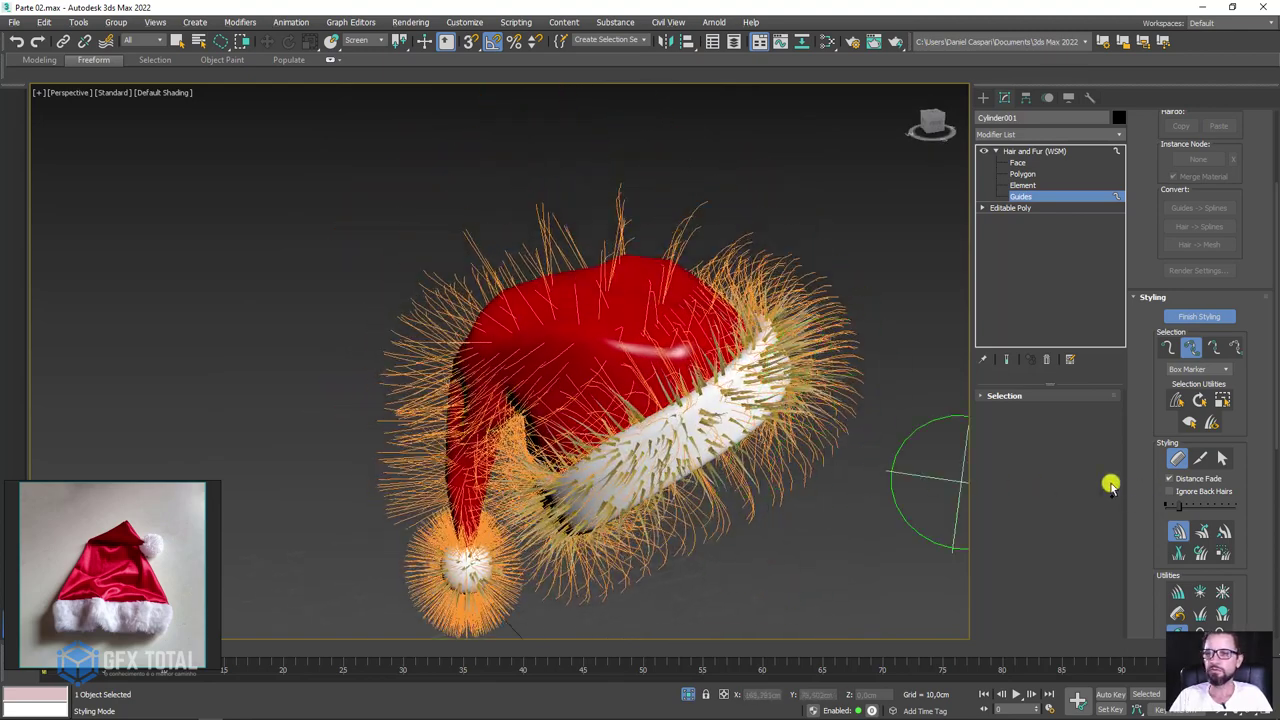
{"action": "mouse_move", "coordinate": [1157, 430]}
{"action": "left_mouse_down"}
{"action": "mouse_move", "coordinate": [1143, 403]}
{"action": "mouse_move", "coordinate": [1143, 158]}
{"action": "left_mouse_up"}
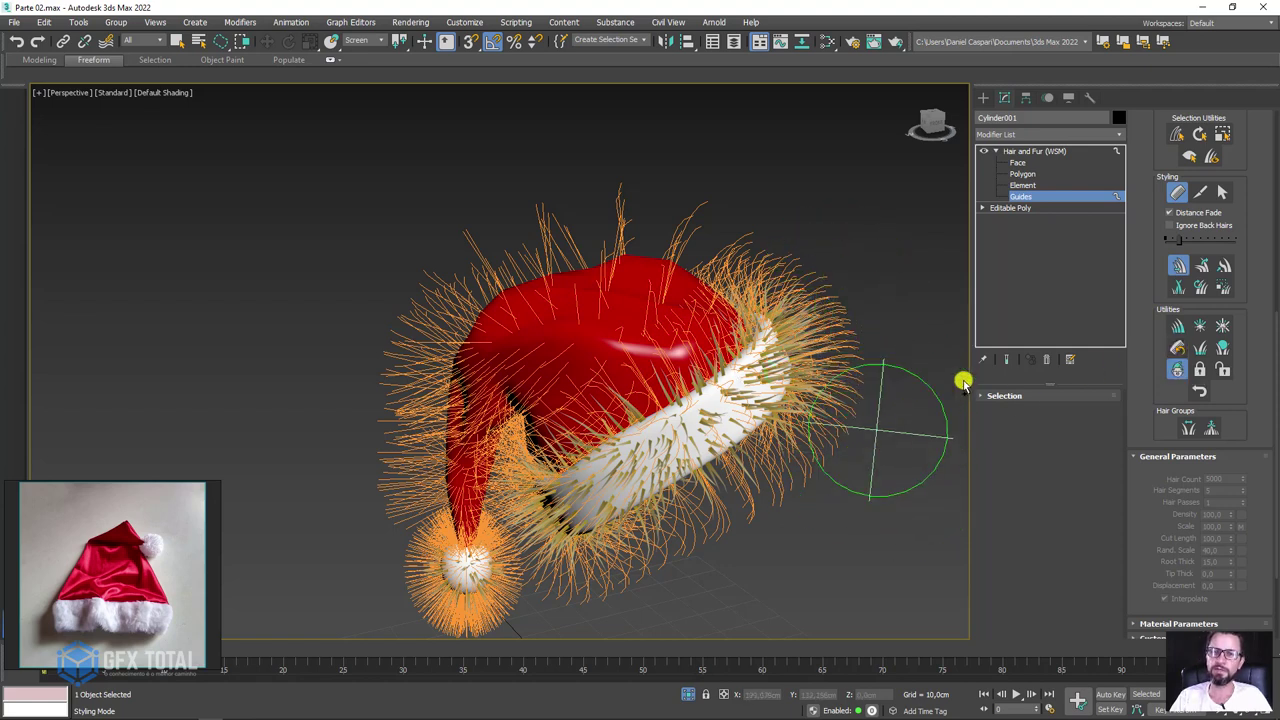
- Recomb the guides flat against the hat, then comb the brim's guide hairs
{"action": "left_click", "coordinate": [1176, 347]}
{"action": "mouse_move", "coordinate": [820, 460]}
{"action": "middle_mouse_down", "text": "alt"}
{"action": "mouse_move", "coordinate": [706, 451]}
{"action": "mouse_move", "coordinate": [723, 420]}
{"action": "mouse_move", "coordinate": [700, 451]}
{"action": "mouse_move", "coordinate": [860, 420]}
{"action": "middle_mouse_up", "text": "alt"}
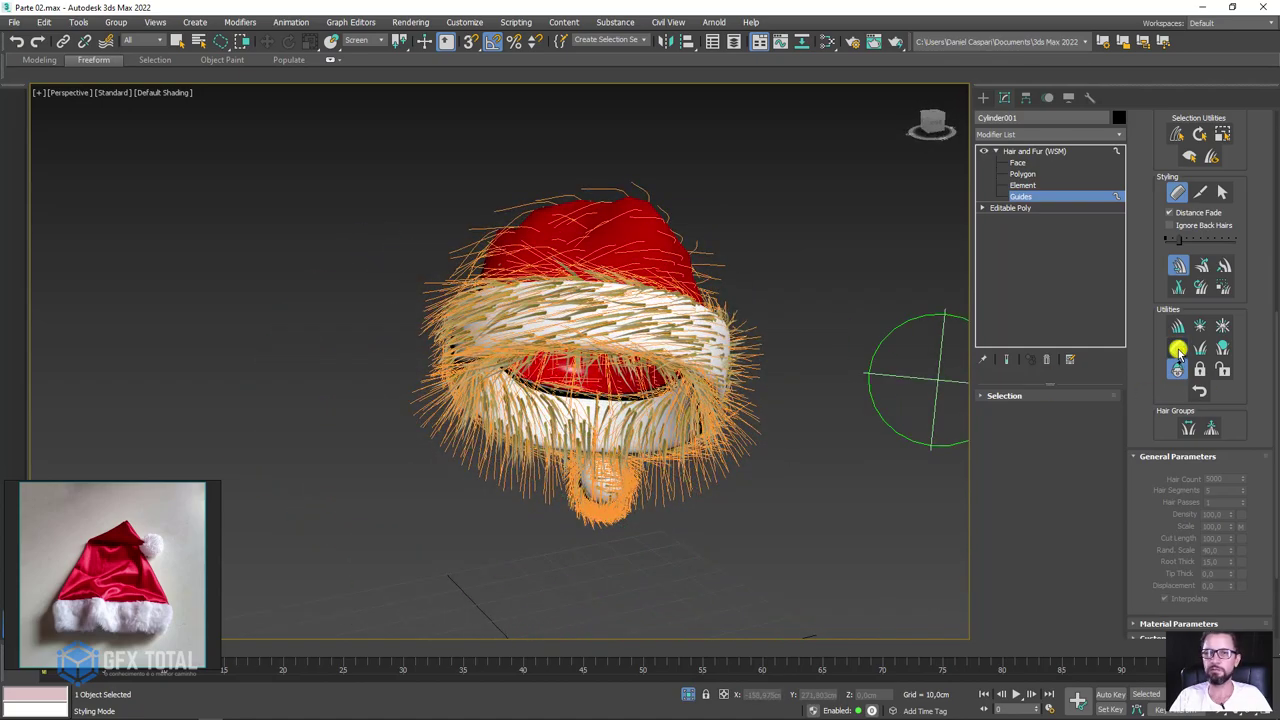
{"action": "mouse_move", "coordinate": [930, 362]}
{"action": "middle_mouse_down", "text": "alt"}
{"action": "mouse_move", "coordinate": [686, 366]}
{"action": "mouse_move", "coordinate": [771, 349]}
{"action": "mouse_move", "coordinate": [814, 323]}
{"action": "middle_mouse_up", "text": "alt"}
{"action": "scroll", "coordinate": [733, 360], "scroll_direction": "up", "scroll_amount": 3}
{"action": "scroll", "coordinate": [733, 360], "scroll_direction": "up", "scroll_amount": 2}
{"action": "scroll", "coordinate": [757, 380], "scroll_direction": "down", "scroll_amount": 3}
{"action": "mouse_move", "coordinate": [757, 380]}
{"action": "middle_mouse_down", "text": "alt"}
{"action": "mouse_move", "coordinate": [803, 434]}
{"action": "mouse_move", "coordinate": [750, 407]}
{"action": "mouse_move", "coordinate": [800, 400]}
{"action": "middle_mouse_up", "text": "alt"}
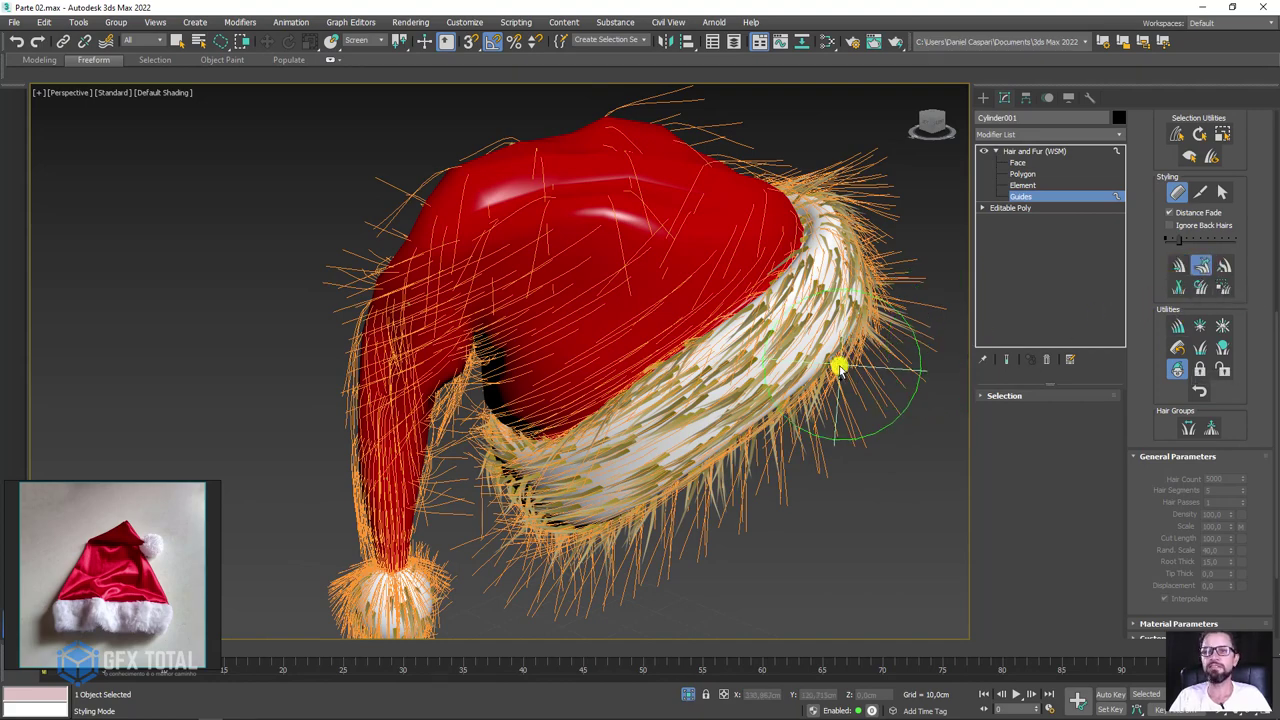
{"action": "mouse_move", "coordinate": [838, 368]}
{"action": "middle_mouse_down", "text": "alt"}
{"action": "mouse_move", "coordinate": [771, 349]}
{"action": "mouse_move", "coordinate": [829, 311]}
{"action": "middle_mouse_up", "text": "alt"}
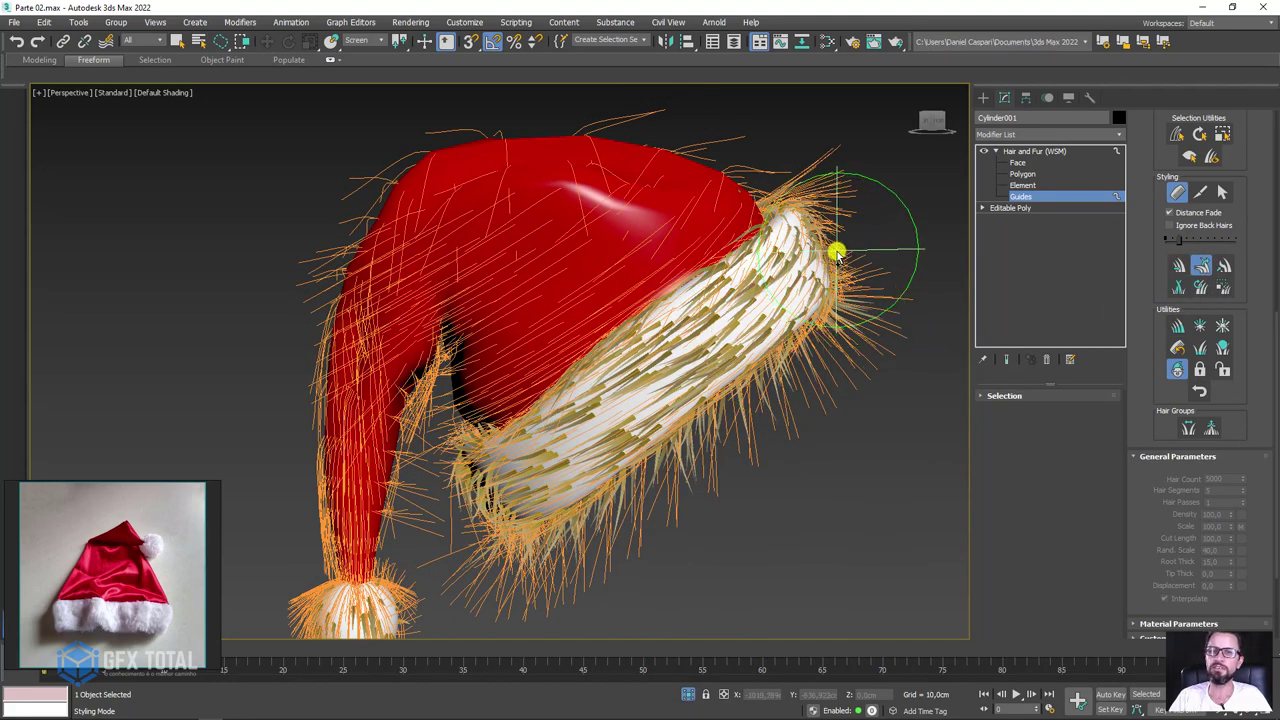
{"action": "left_click_drag", "start_coordinate": [850, 222], "coordinate": [845, 257]}
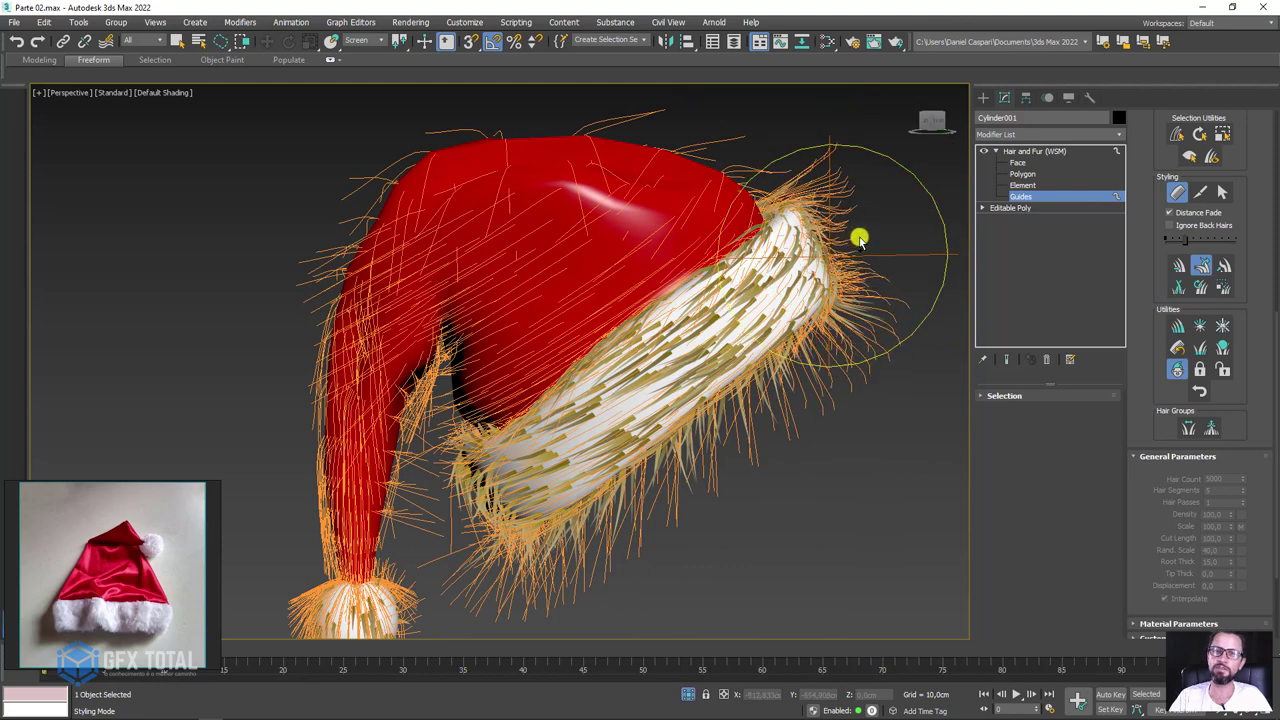
{"action": "mouse_move", "coordinate": [854, 237]}
{"action": "middle_mouse_down", "text": "alt"}
{"action": "mouse_move", "coordinate": [857, 286]}
{"action": "mouse_move", "coordinate": [803, 294]}
{"action": "middle_mouse_up", "text": "alt"}
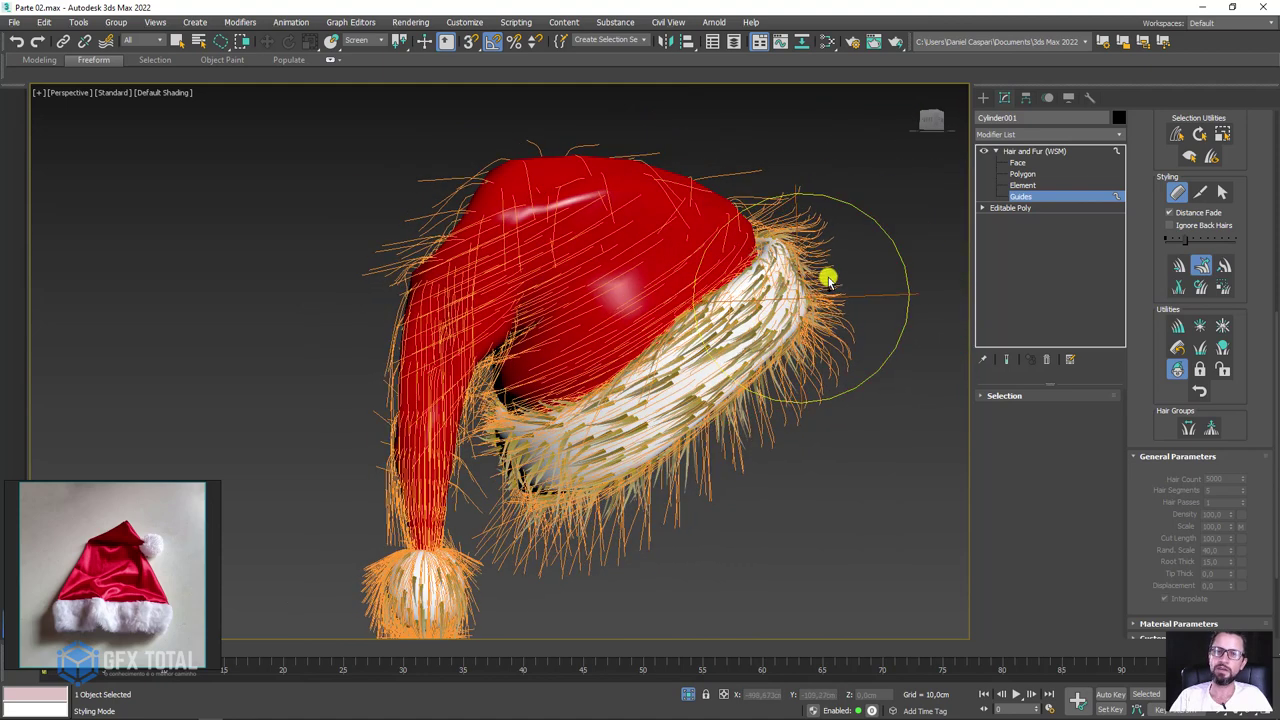
{"action": "left_click_drag", "start_coordinate": [828, 280], "coordinate": [780, 323]}
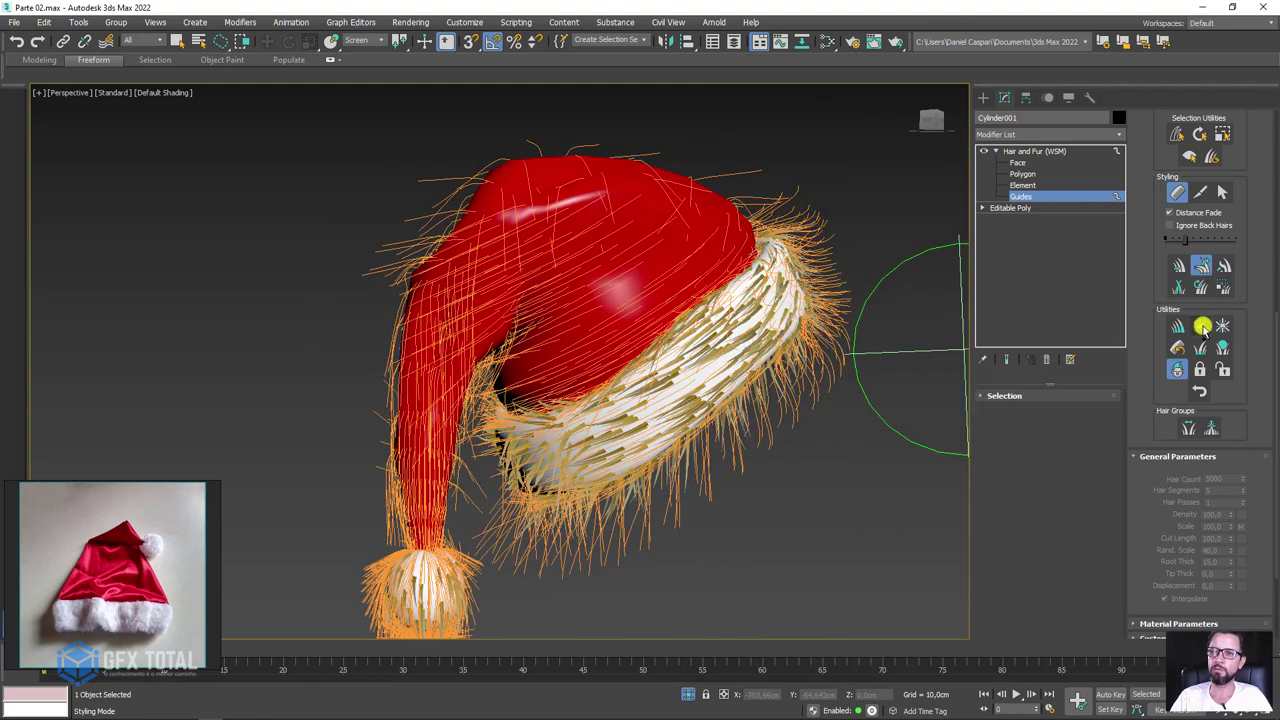
- With a different styling brush, re-comb the brim guides shorter, including the right side
{"action": "left_click", "coordinate": [1222, 265]}
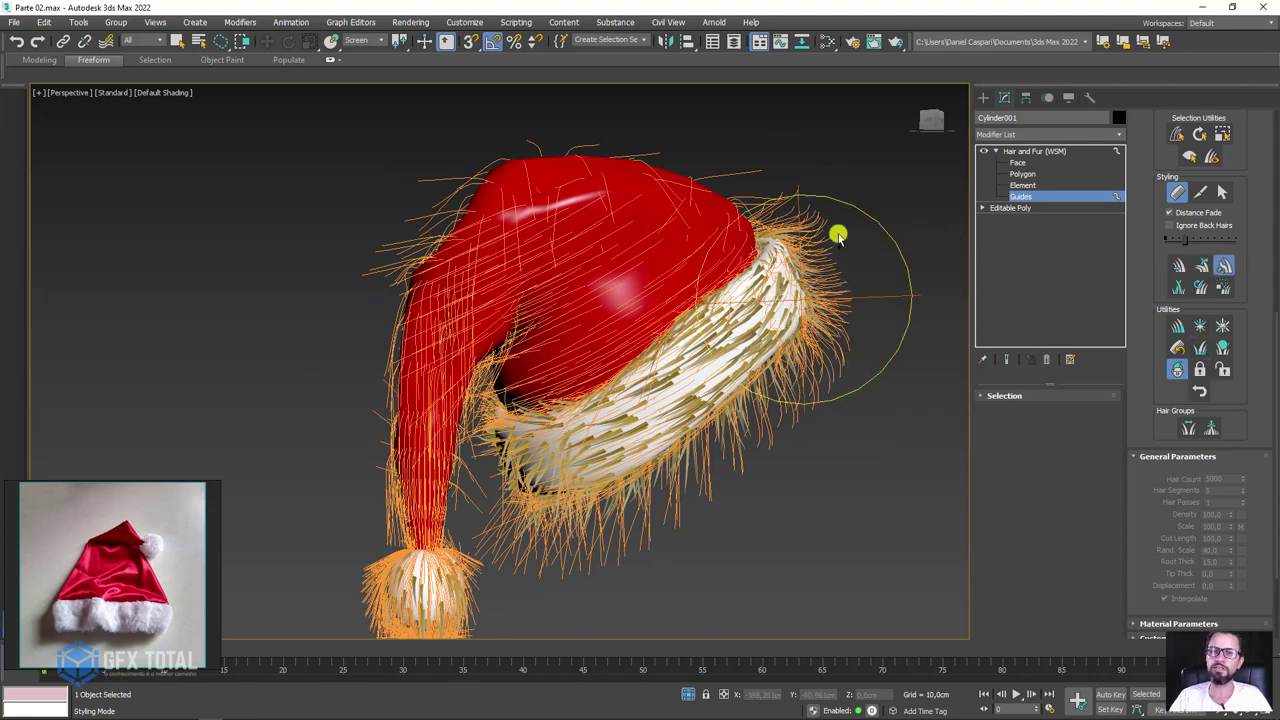
{"action": "mouse_move", "coordinate": [791, 294]}
{"action": "middle_mouse_down", "text": "alt"}
{"action": "mouse_move", "coordinate": [714, 363]}
{"action": "mouse_move", "coordinate": [723, 354]}
{"action": "middle_mouse_up", "text": "alt"}
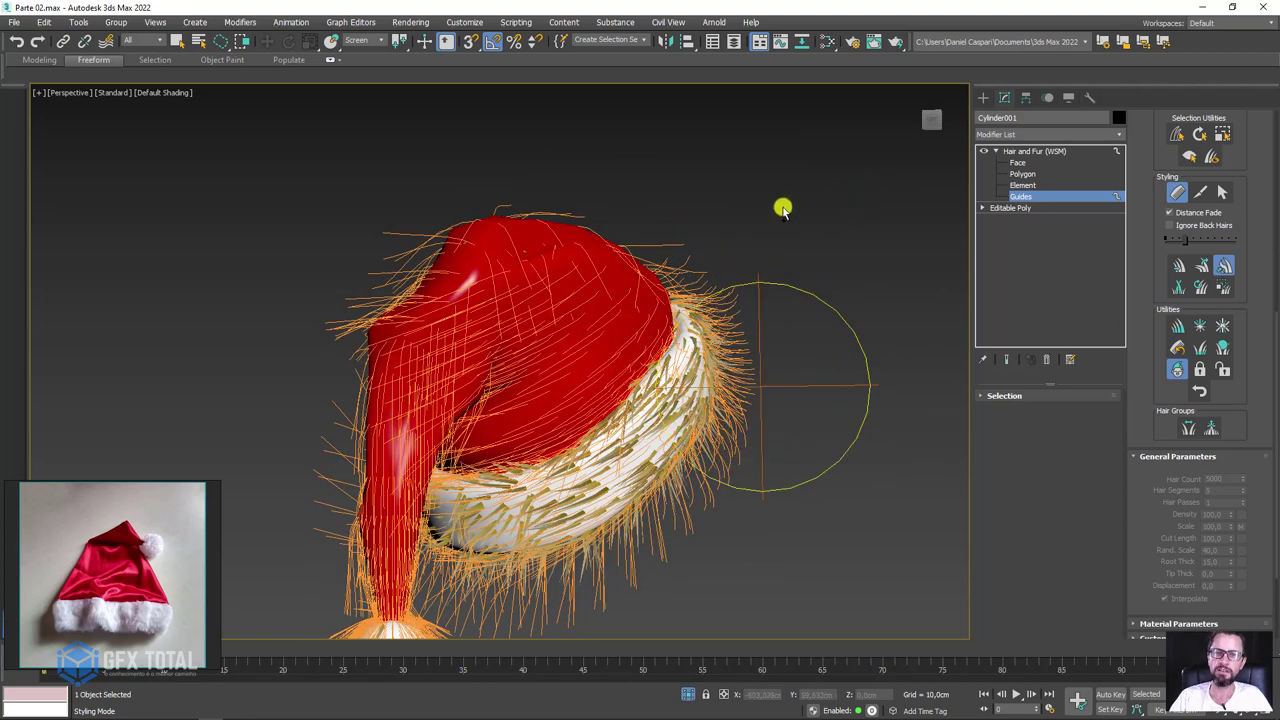
{"action": "left_click_drag", "start_coordinate": [786, 366], "coordinate": [686, 366]}
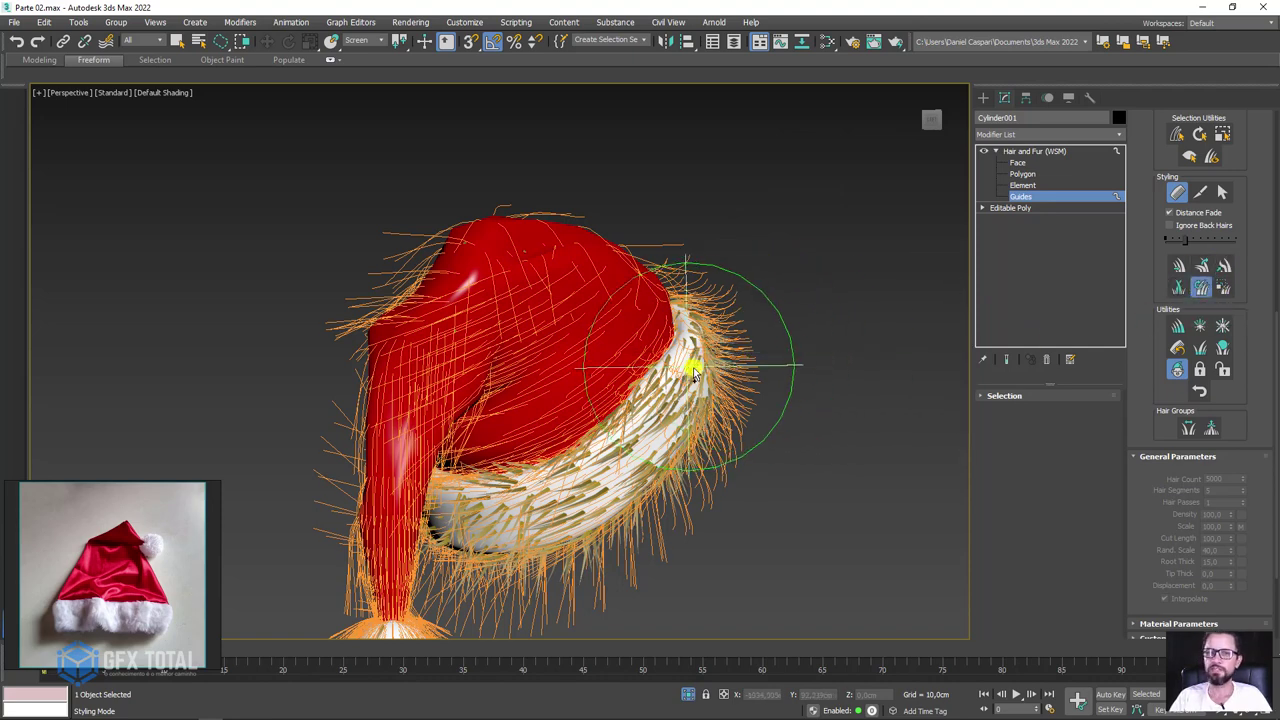
{"action": "left_click_drag", "start_coordinate": [694, 363], "coordinate": [751, 309]}
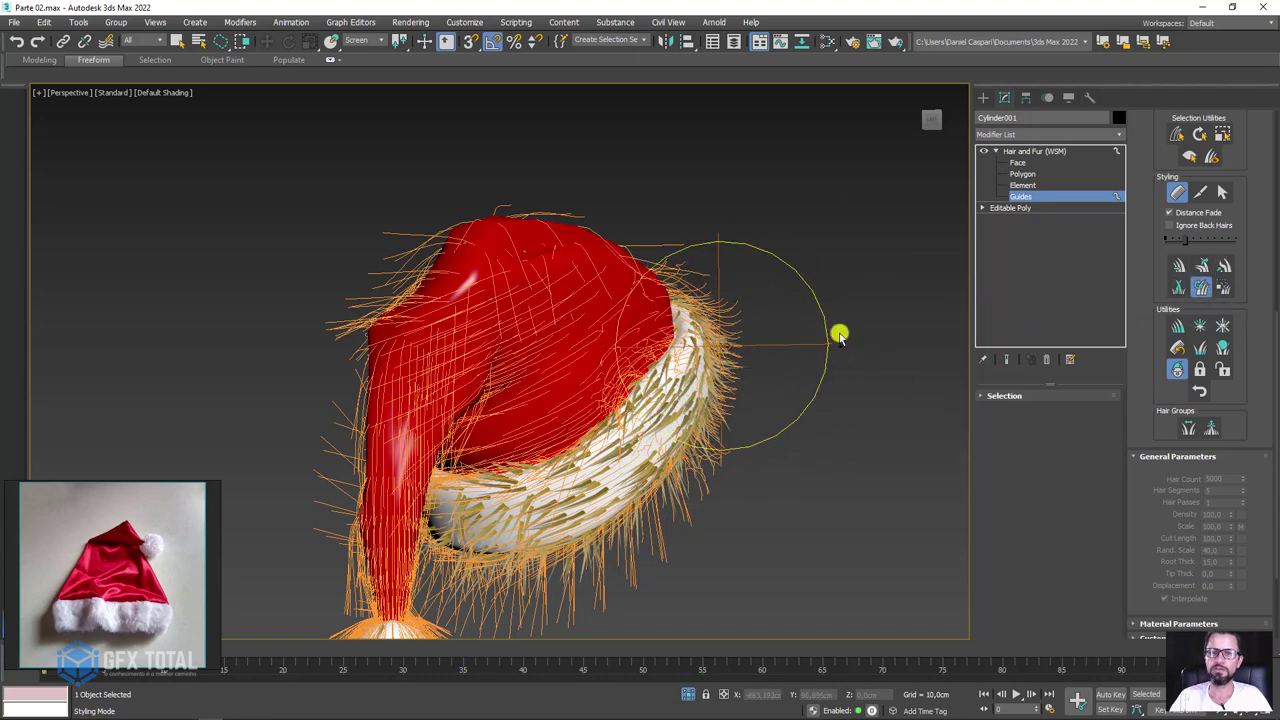
{"action": "mouse_move", "coordinate": [843, 377]}
{"action": "middle_mouse_down", "text": "alt"}
{"action": "mouse_move", "coordinate": [777, 408]}
{"action": "mouse_move", "coordinate": [789, 412]}
{"action": "mouse_move", "coordinate": [474, 311]}
{"action": "middle_mouse_up", "text": "alt"}
{"action": "scroll", "coordinate": [789, 412], "scroll_direction": "down", "scroll_amount": 3}
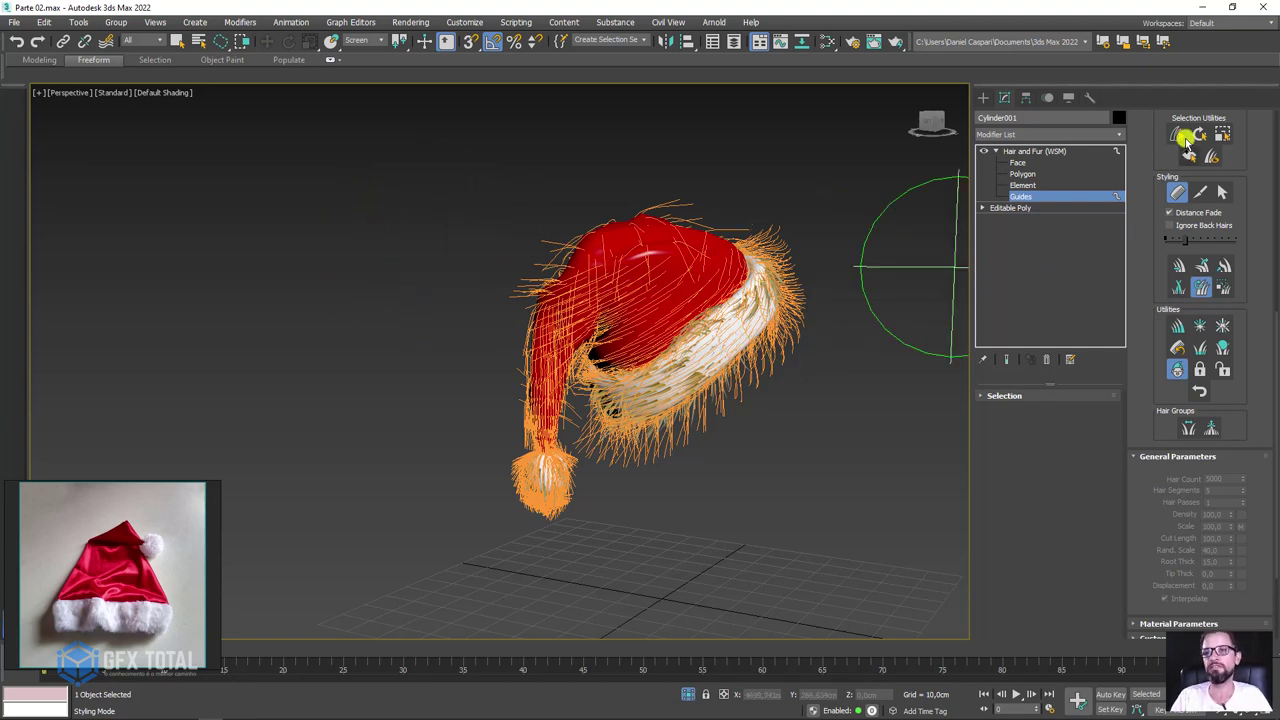
- Regrow the hair and inspect the straight spikes on the brim and pompom
{"action": "scroll", "coordinate": [1200, 480], "scroll_direction": "up", "scroll_amount": 8}
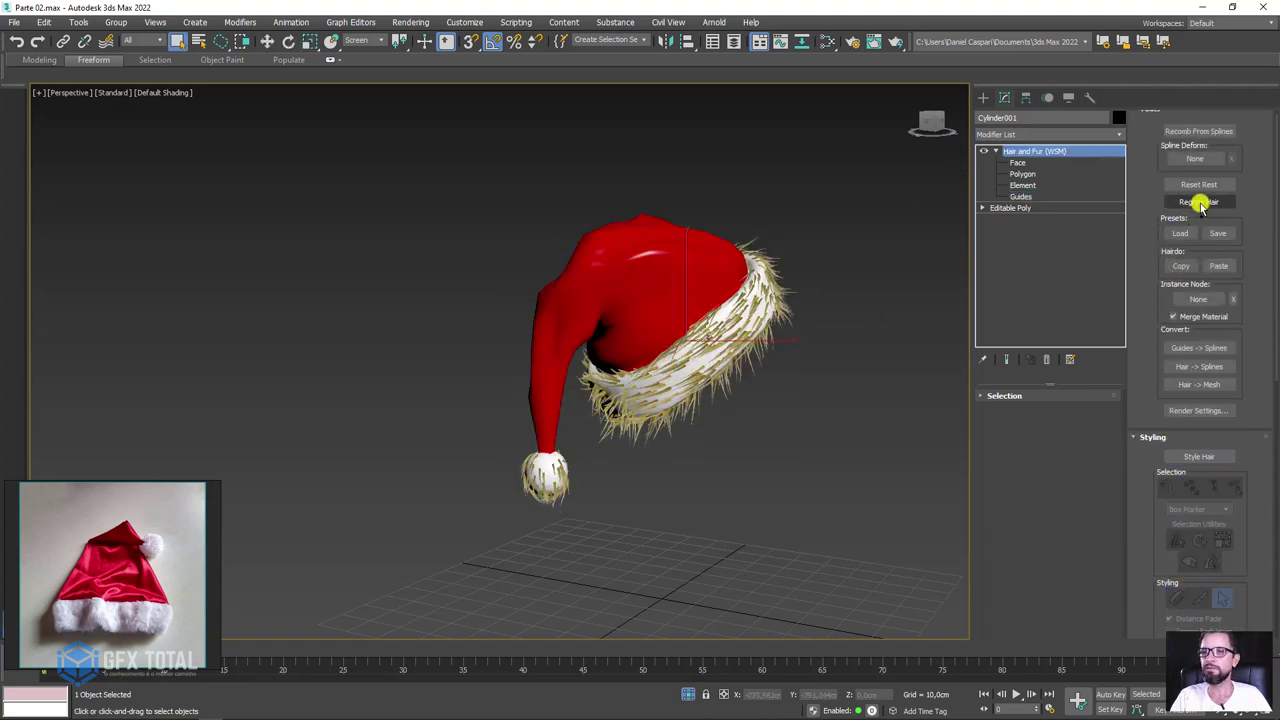
{"action": "left_click", "coordinate": [1200, 202]}
{"action": "mouse_move", "coordinate": [852, 338]}
{"action": "middle_mouse_down", "text": "alt"}
{"action": "mouse_move", "coordinate": [700, 337]}
{"action": "mouse_move", "coordinate": [854, 357]}
{"action": "mouse_move", "coordinate": [800, 368]}
{"action": "middle_mouse_up", "text": "alt"}
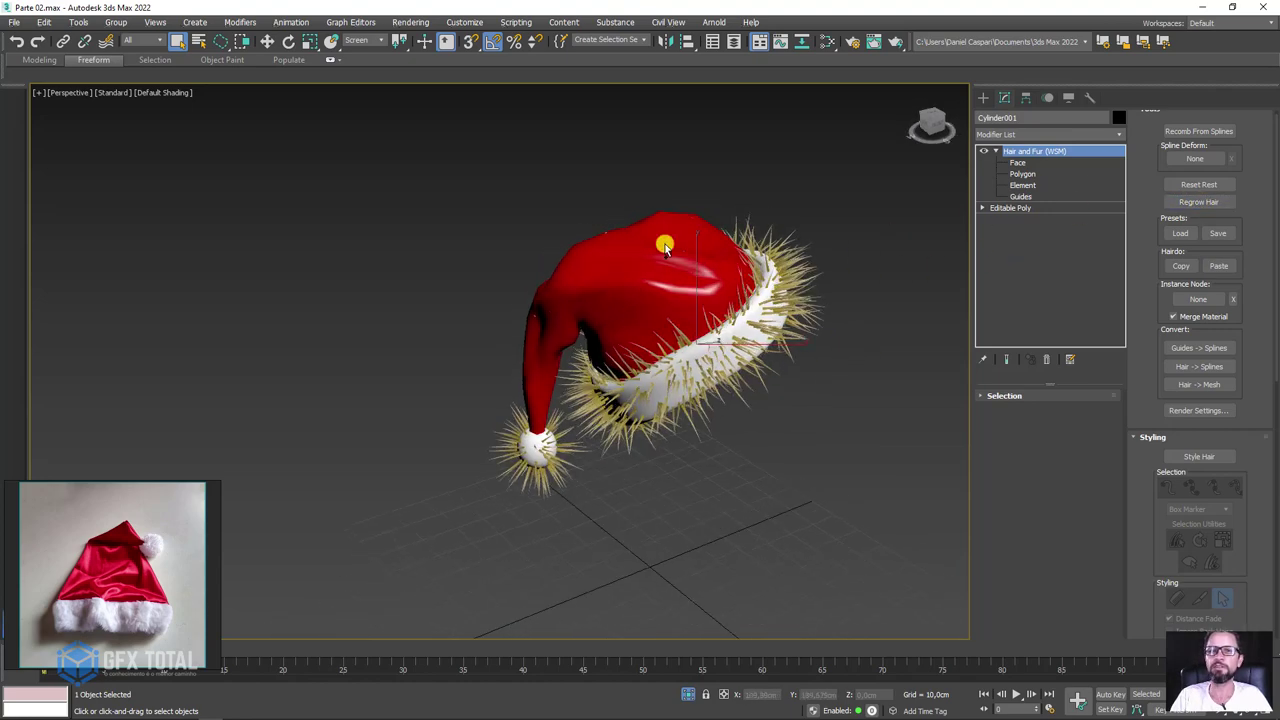
{"action": "middle_click_drag", "start_coordinate": [825, 305], "coordinate": [1000, 232], "text": "alt"}
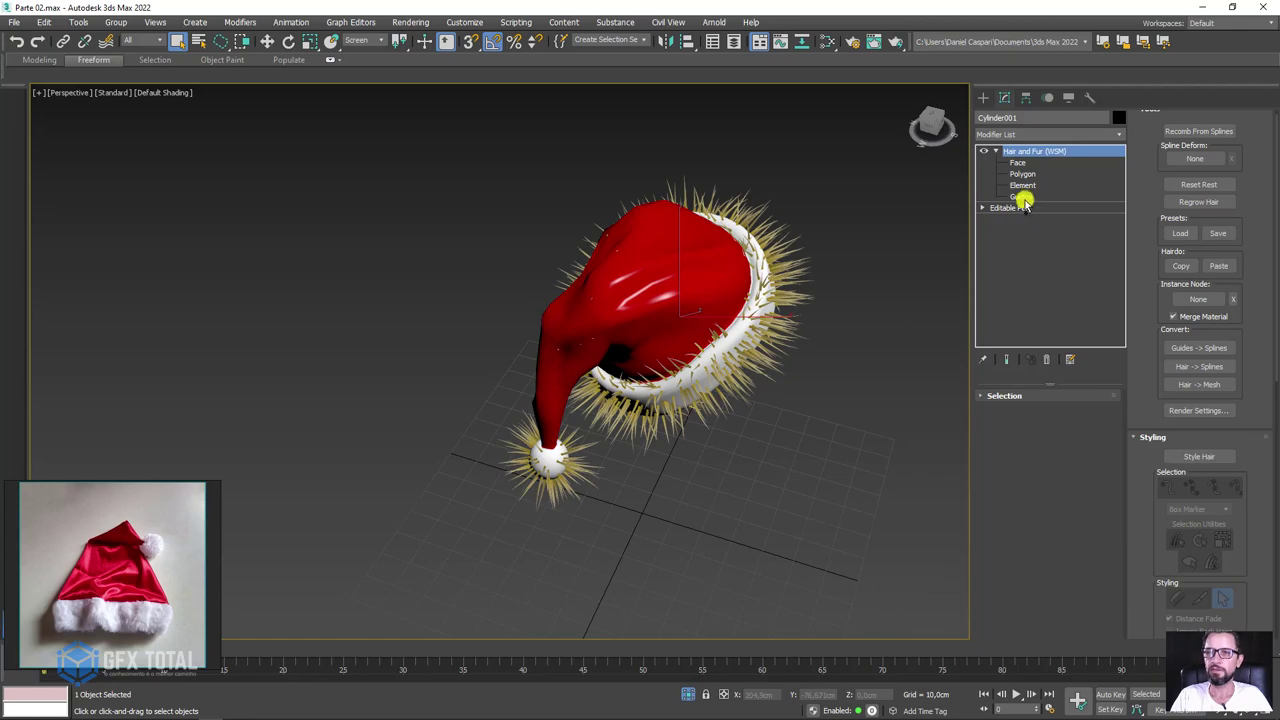
- Enter Guides styling mode and frame the hat frontally, turning toward the pompom
{"action": "left_click", "coordinate": [1021, 197]}
{"action": "mouse_move", "coordinate": [794, 329]}
{"action": "middle_mouse_down", "text": "alt"}
{"action": "mouse_move", "coordinate": [866, 346]}
{"action": "mouse_move", "coordinate": [760, 266]}
{"action": "middle_mouse_up", "text": "alt"}
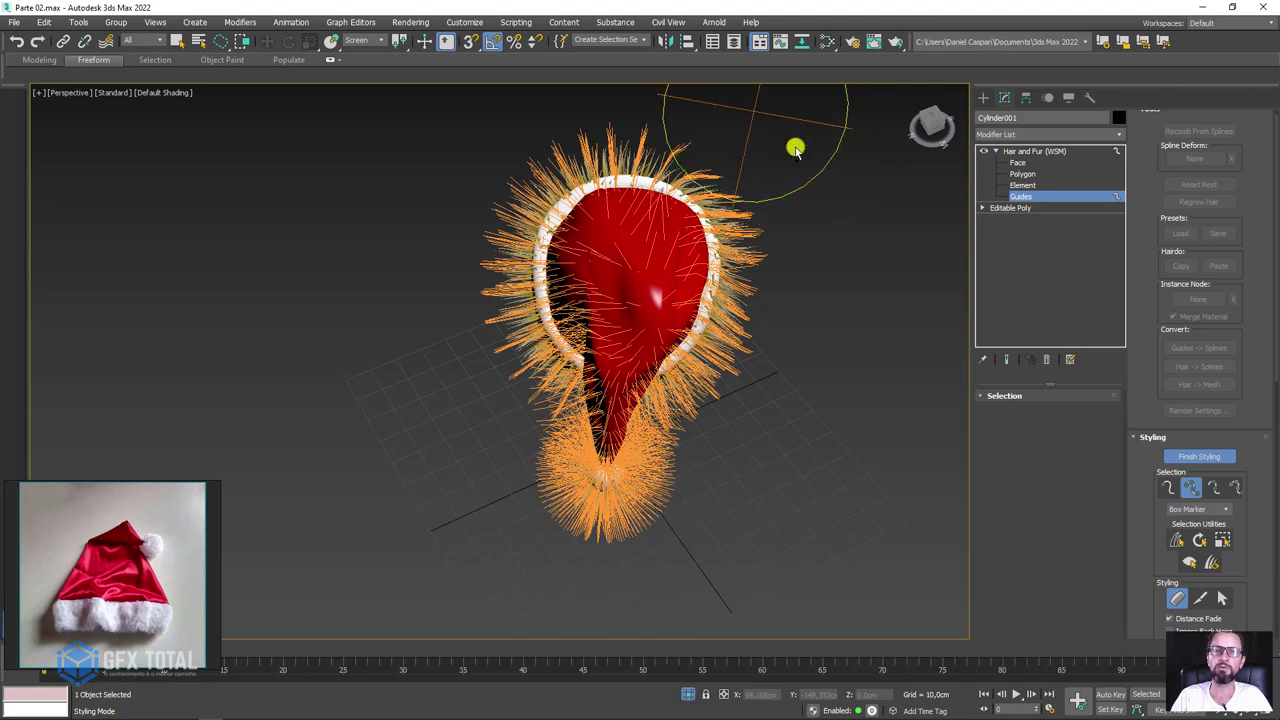
{"action": "mouse_move", "coordinate": [797, 146]}
{"action": "middle_mouse_down"}
{"action": "mouse_move", "coordinate": [744, 222]}
{"action": "mouse_move", "coordinate": [762, 190]}
{"action": "middle_mouse_up"}
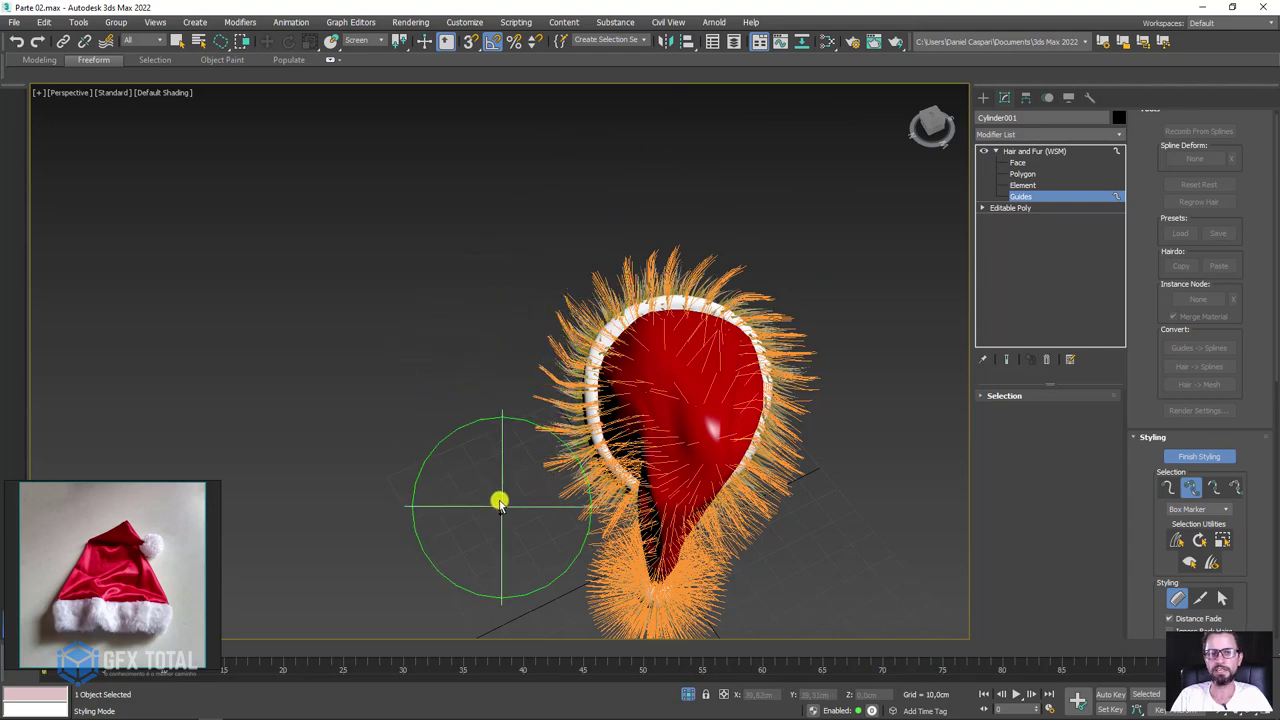
{"action": "middle_click_drag", "start_coordinate": [517, 509], "coordinate": [527, 531], "text": "alt"}
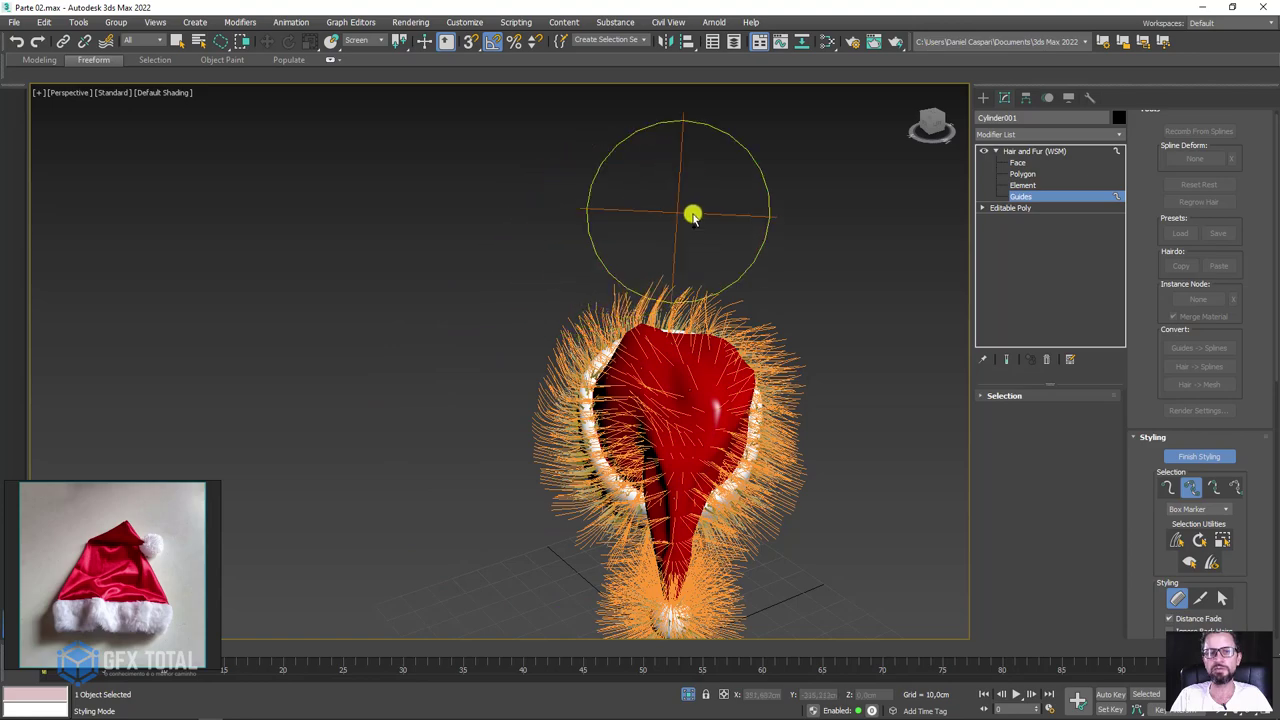
{"action": "mouse_move", "coordinate": [691, 214]}
{"action": "middle_mouse_down", "text": "alt"}
{"action": "mouse_move", "coordinate": [740, 286]}
{"action": "mouse_move", "coordinate": [808, 263]}
{"action": "middle_mouse_up", "text": "alt"}
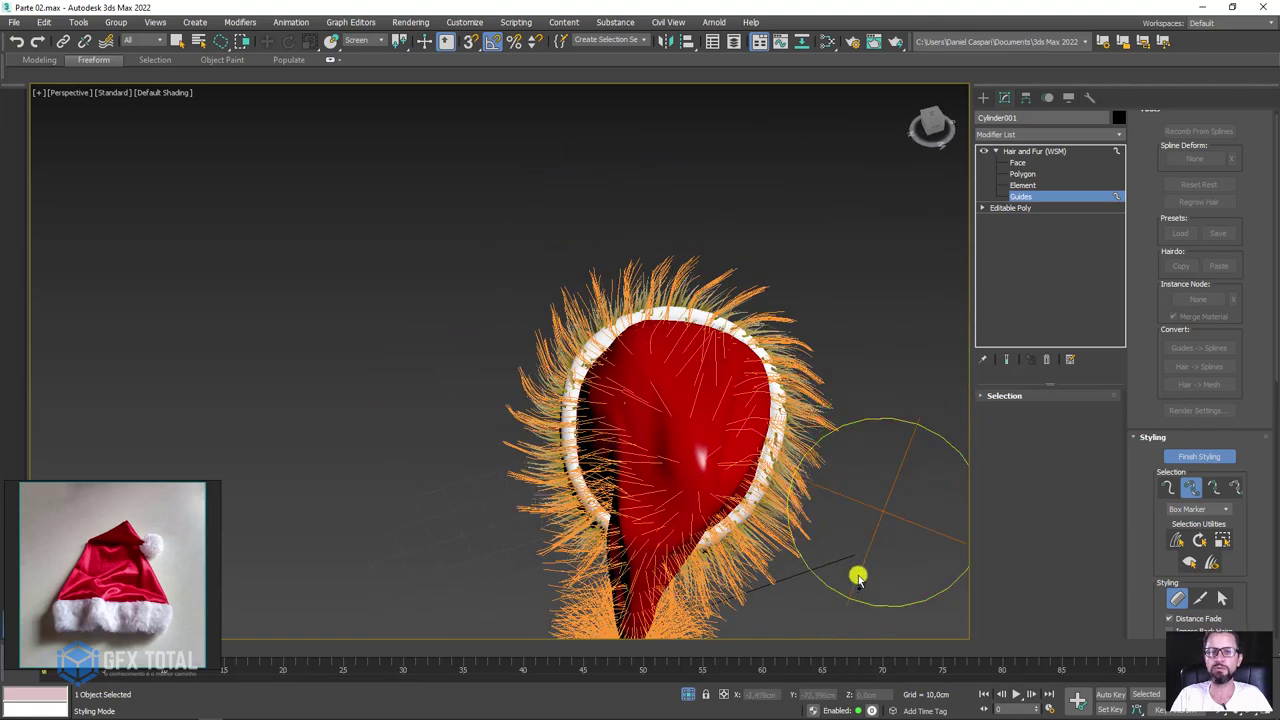
{"action": "mouse_move", "coordinate": [777, 654]}
{"action": "middle_mouse_down", "text": "alt"}
{"action": "mouse_move", "coordinate": [783, 468]}
{"action": "mouse_move", "coordinate": [751, 429]}
{"action": "middle_mouse_up", "text": "alt"}
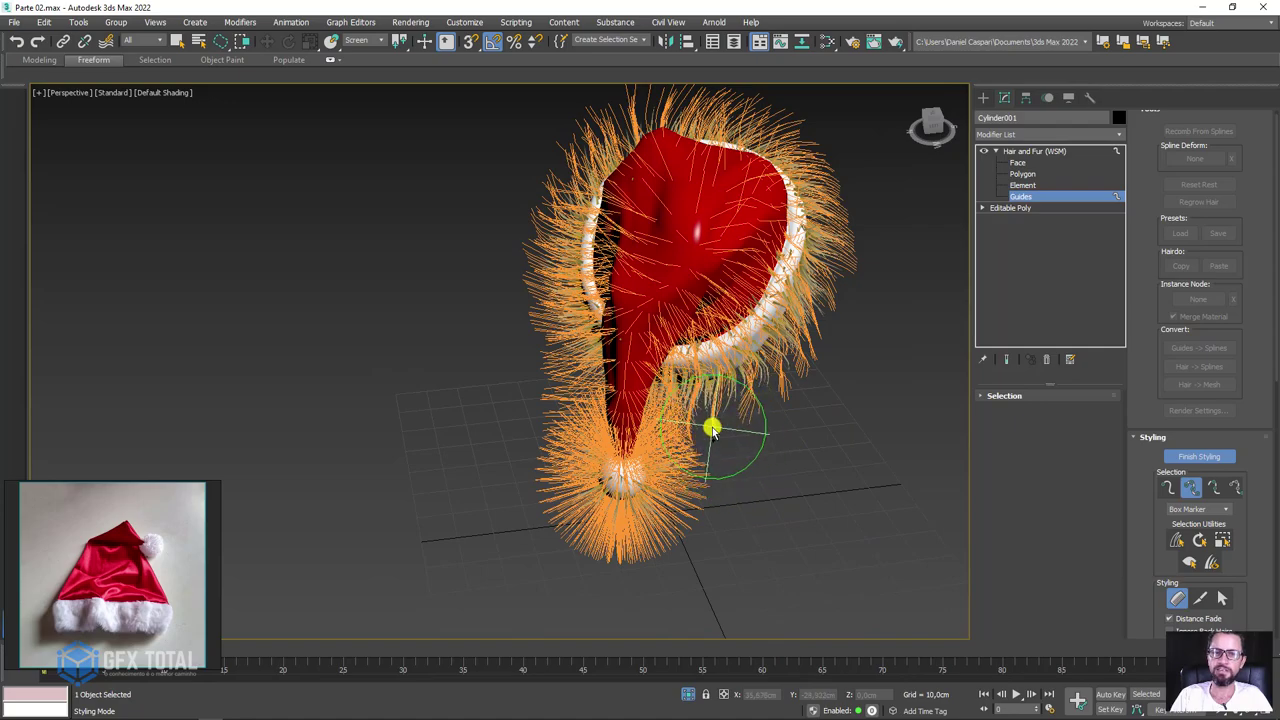
{"action": "mouse_move", "coordinate": [733, 425]}
{"action": "middle_mouse_down", "text": "alt"}
{"action": "mouse_move", "coordinate": [814, 437]}
{"action": "mouse_move", "coordinate": [811, 451]}
{"action": "middle_mouse_up", "text": "alt"}
- Enlarge the brush to cover the pompom and brush its lower guide hairs back shorter
{"action": "scroll", "coordinate": [811, 451], "scroll_direction": "up", "scroll_amount": 3}
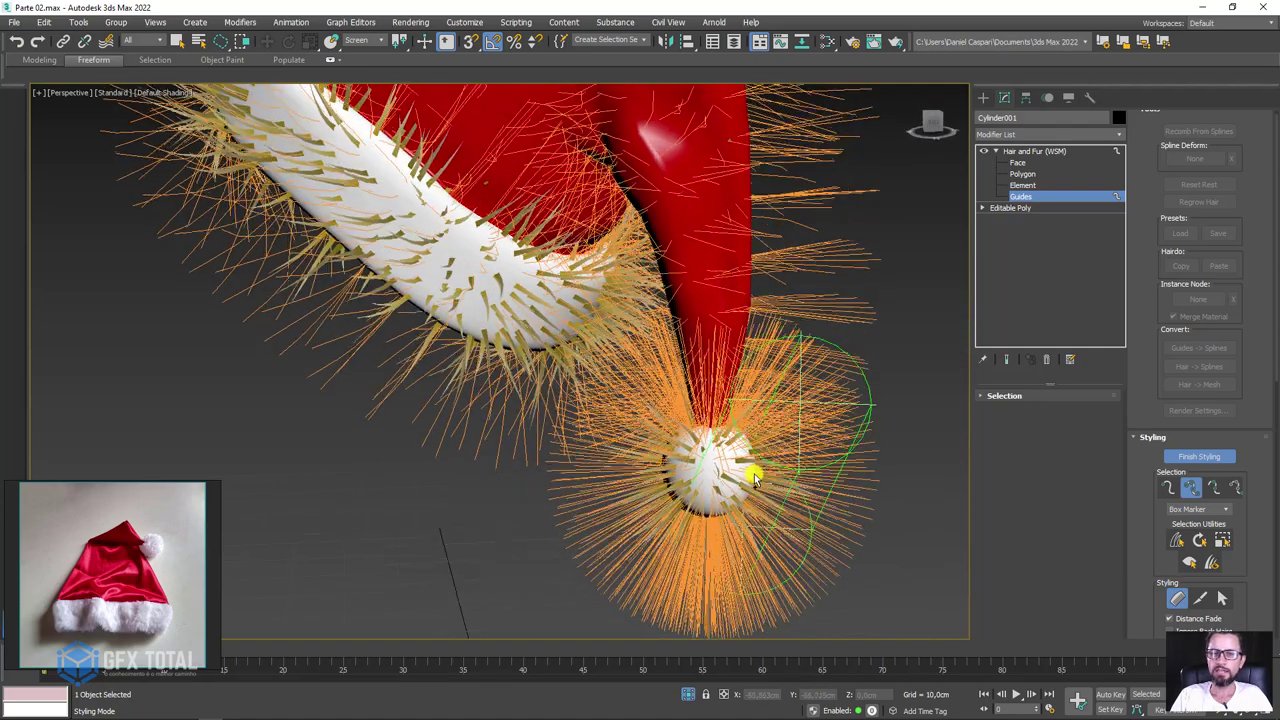
{"action": "scroll", "coordinate": [757, 466], "scroll_direction": "up", "scroll_amount": 3}
{"action": "scroll", "coordinate": [716, 452], "scroll_direction": "down", "scroll_amount": 2}
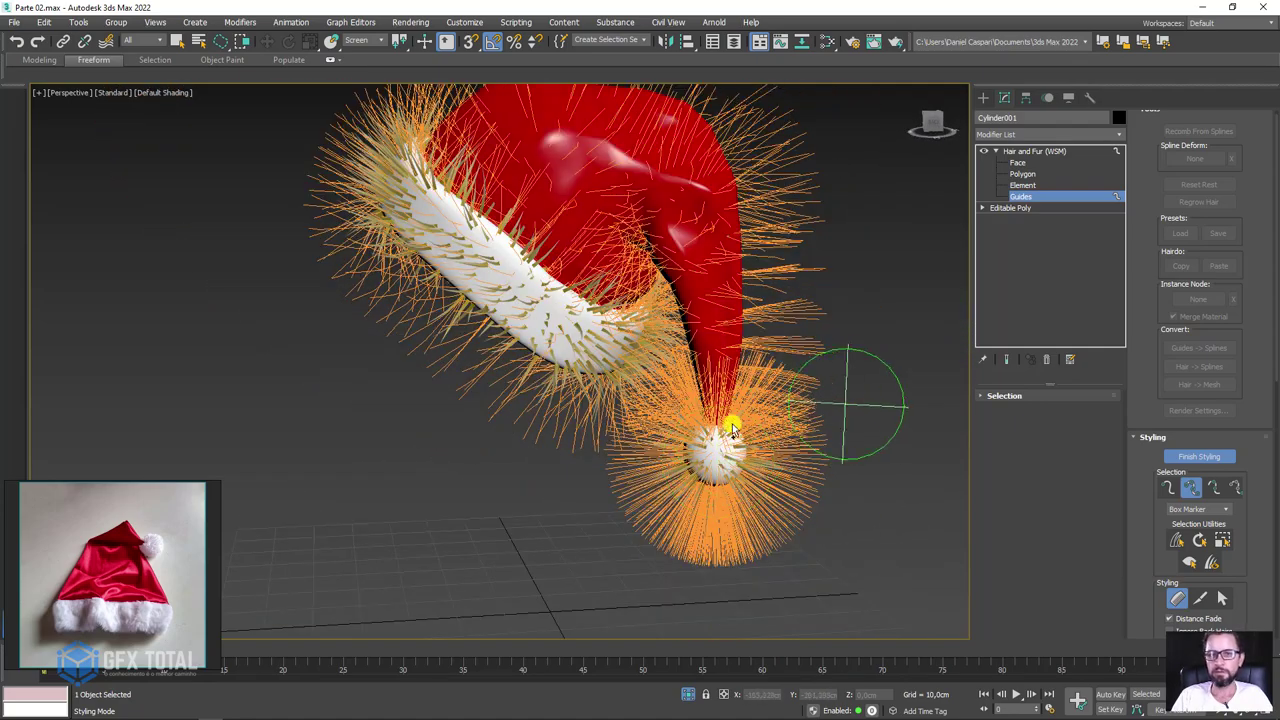
{"action": "mouse_move", "coordinate": [716, 460]}
{"action": "middle_mouse_down", "text": "alt"}
{"action": "mouse_move", "coordinate": [794, 414]}
{"action": "mouse_move", "coordinate": [745, 435]}
{"action": "middle_mouse_up", "text": "alt"}
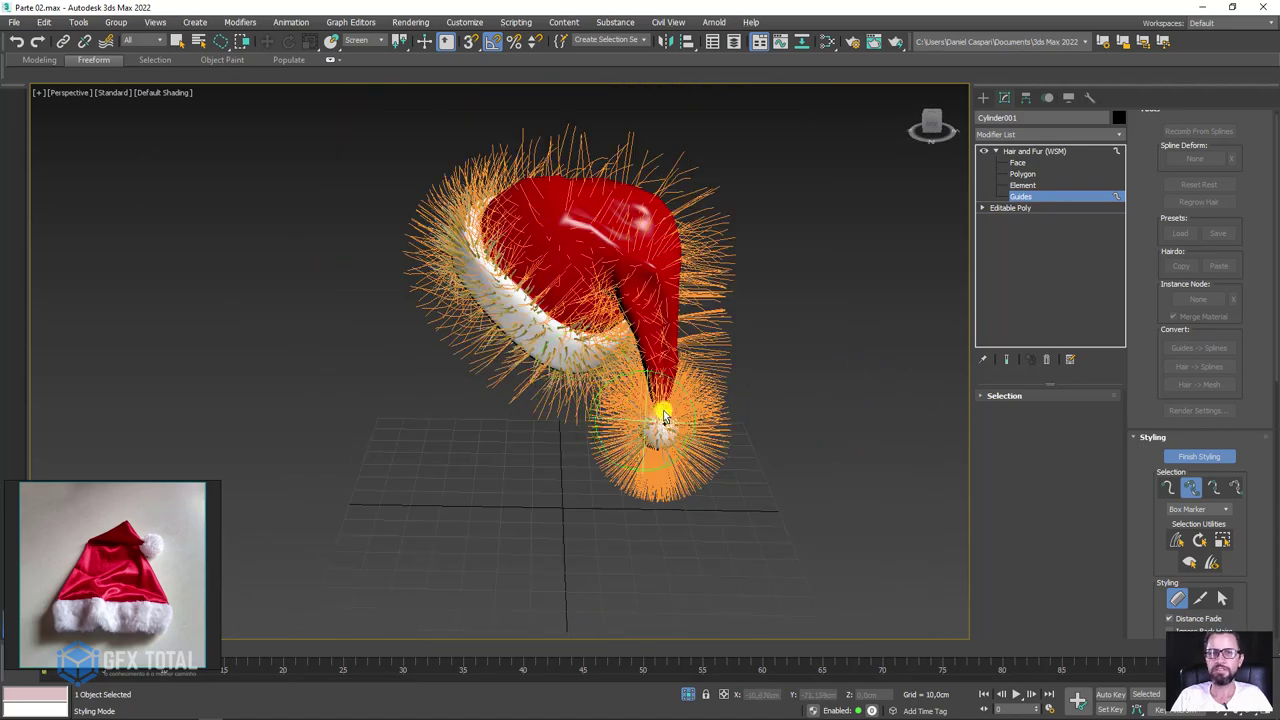
{"action": "scroll", "coordinate": [663, 420], "scroll_direction": "up", "scroll_amount": 2}
{"action": "scroll", "coordinate": [663, 420], "scroll_direction": "up", "scroll_amount": 2}
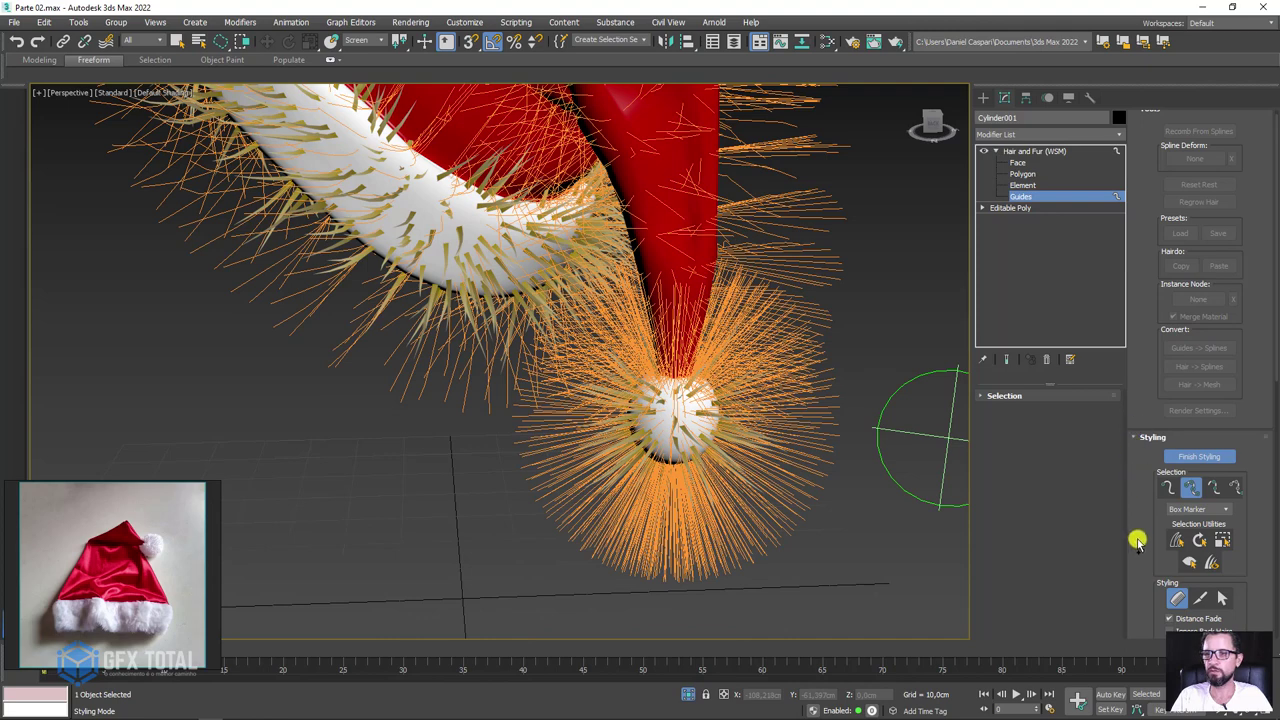
{"action": "left_click_drag", "start_coordinate": [1137, 541], "coordinate": [1134, 419]}
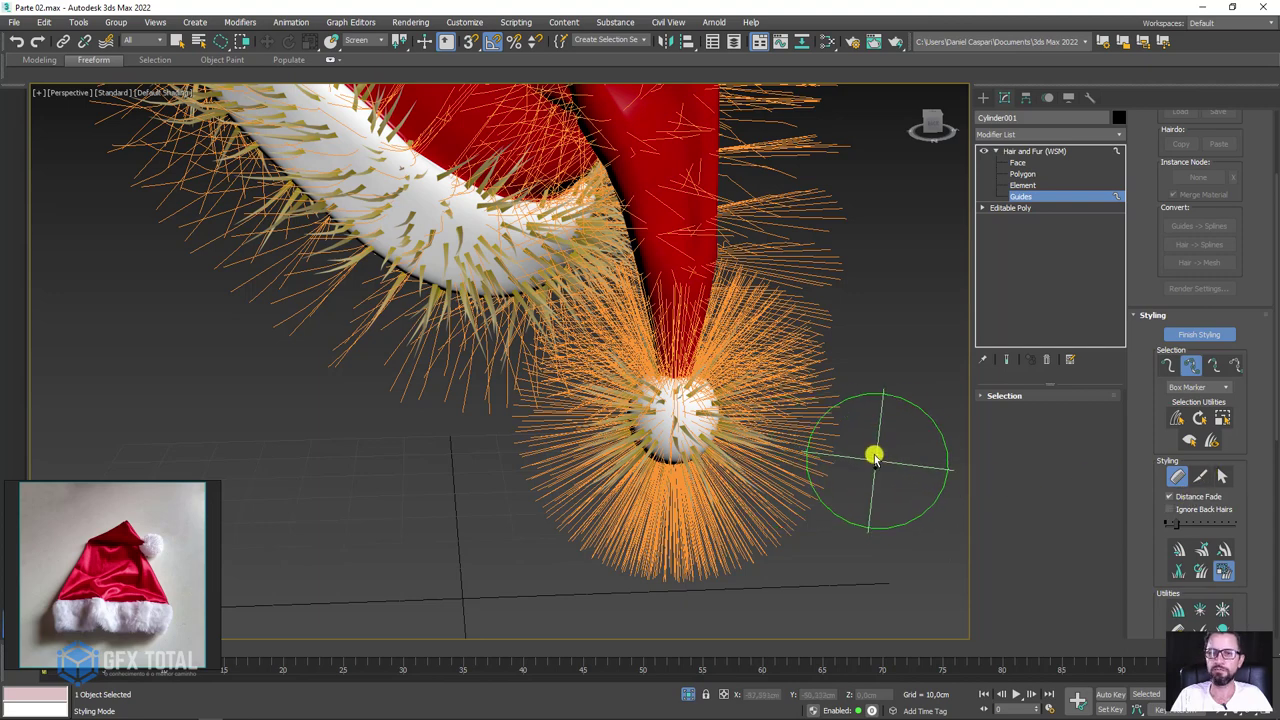
{"action": "left_click_drag", "start_coordinate": [872, 410], "coordinate": [722, 412], "text": "ctrl+shift"}
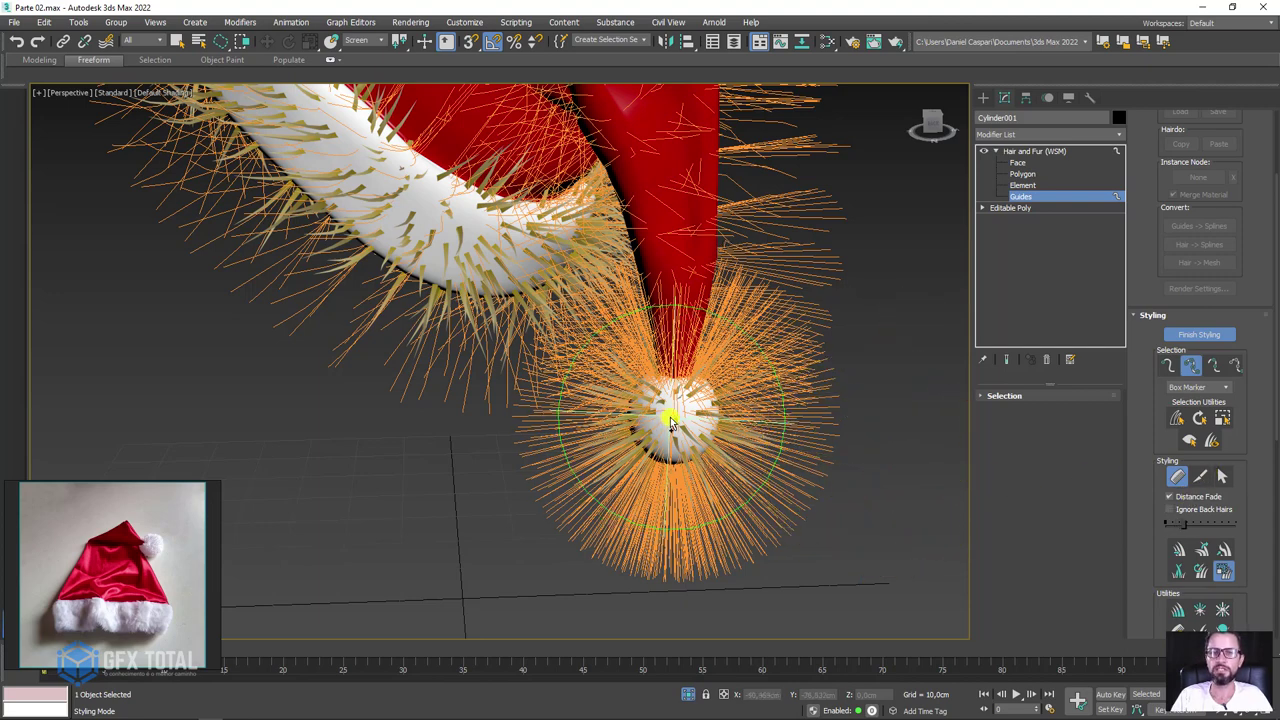
{"action": "mouse_move", "coordinate": [690, 477]}
{"action": "left_mouse_down"}
{"action": "mouse_move", "coordinate": [620, 423]}
{"action": "mouse_move", "coordinate": [591, 429]}
{"action": "left_mouse_up"}
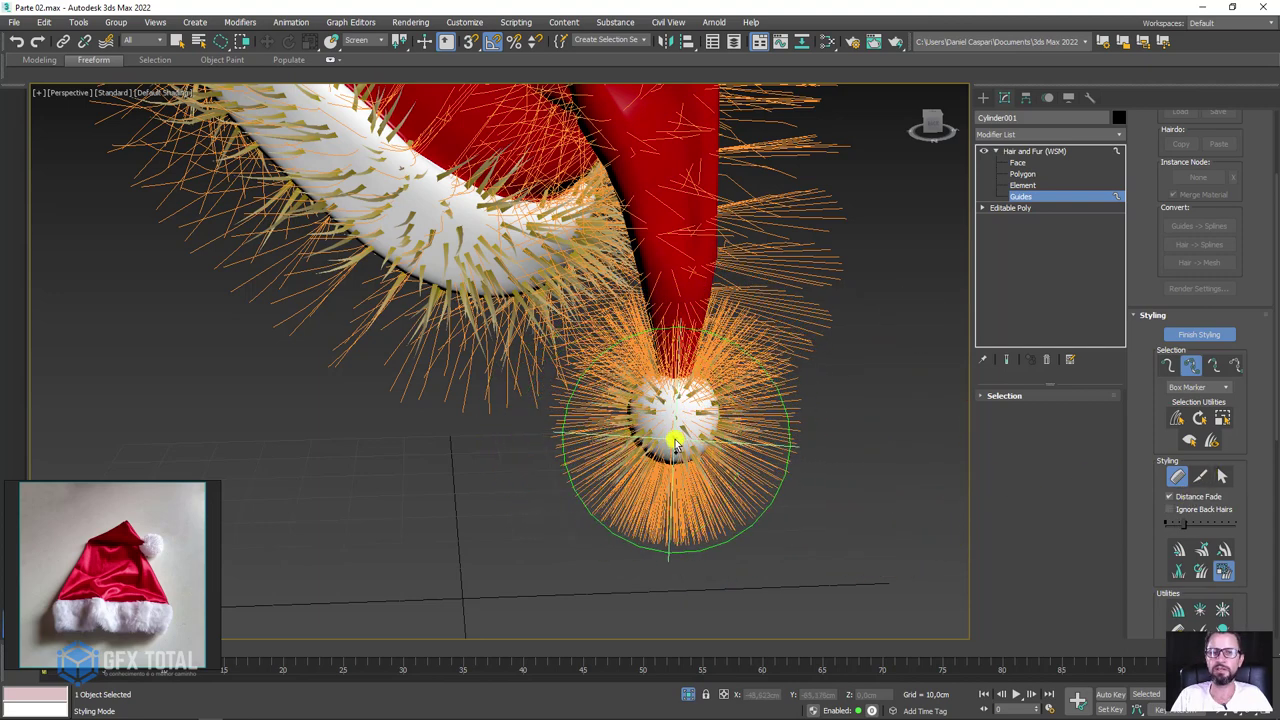
{"action": "mouse_move", "coordinate": [671, 429]}
{"action": "middle_mouse_down", "text": "alt"}
{"action": "mouse_move", "coordinate": [708, 437]}
{"action": "mouse_move", "coordinate": [752, 392]}
{"action": "middle_mouse_up", "text": "alt"}
{"action": "mouse_move", "coordinate": [675, 430]}
{"action": "middle_mouse_down", "text": "alt"}
{"action": "mouse_move", "coordinate": [637, 437]}
{"action": "mouse_move", "coordinate": [694, 449]}
{"action": "mouse_move", "coordinate": [800, 346]}
{"action": "mouse_move", "coordinate": [838, 449]}
{"action": "mouse_move", "coordinate": [894, 457]}
{"action": "mouse_move", "coordinate": [1177, 366]}
{"action": "middle_mouse_up", "text": "alt"}
- Use the Hair Brush to comb away strands on the hat's left side
{"action": "left_click", "coordinate": [1199, 477]}
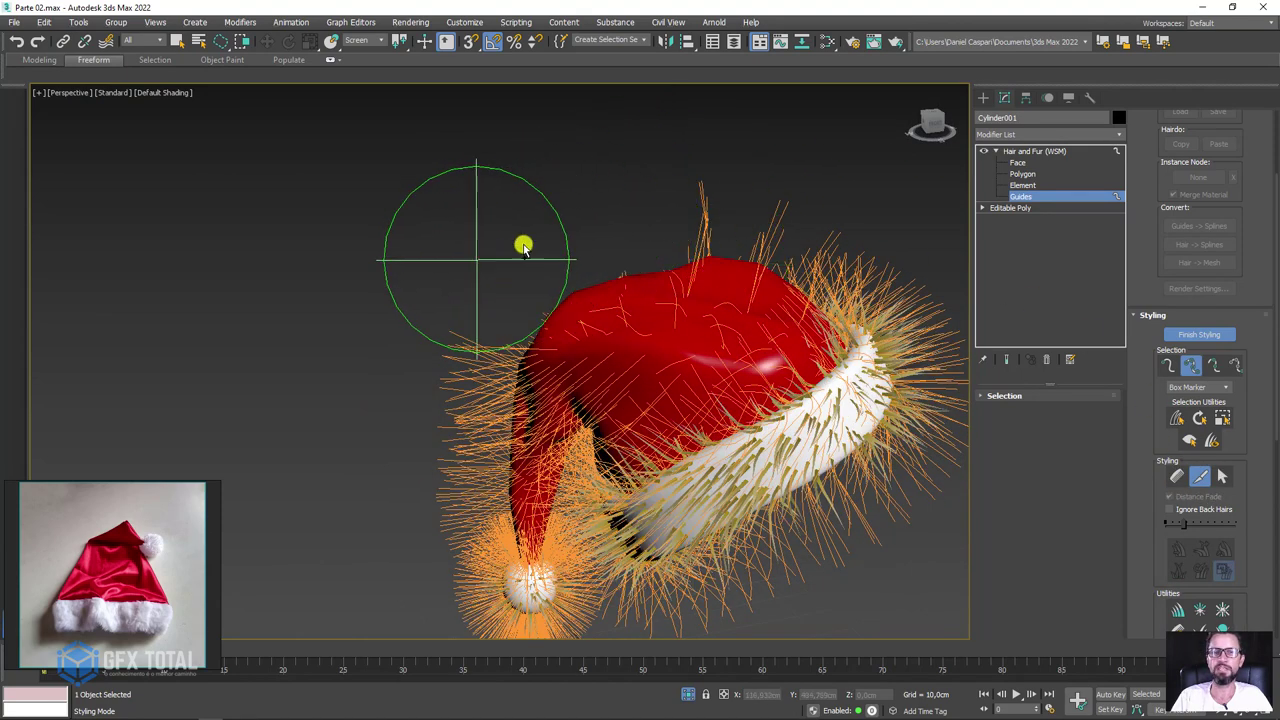
{"action": "mouse_move", "coordinate": [523, 243]}
{"action": "middle_mouse_down", "text": "alt"}
{"action": "mouse_move", "coordinate": [626, 211]}
{"action": "mouse_move", "coordinate": [594, 226]}
{"action": "middle_mouse_up", "text": "alt"}
{"action": "left_click_drag", "start_coordinate": [594, 226], "coordinate": [451, 404]}
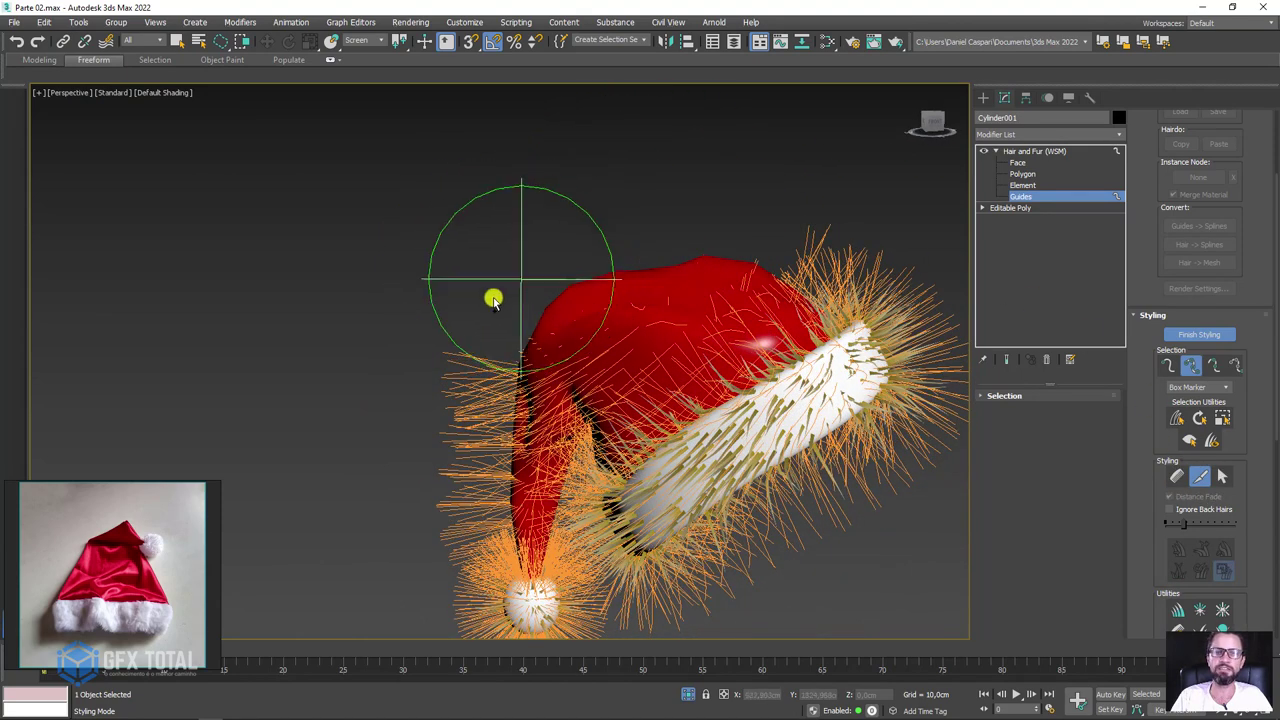
{"action": "mouse_move", "coordinate": [451, 404]}
{"action": "middle_mouse_down", "text": "alt"}
{"action": "mouse_move", "coordinate": [480, 357]}
{"action": "mouse_move", "coordinate": [440, 426]}
{"action": "middle_mouse_up", "text": "alt"}
{"action": "mouse_move", "coordinate": [549, 280]}
{"action": "middle_mouse_down", "text": "alt"}
{"action": "mouse_move", "coordinate": [514, 238]}
{"action": "mouse_move", "coordinate": [714, 343]}
{"action": "mouse_move", "coordinate": [586, 337]}
{"action": "mouse_move", "coordinate": [853, 358]}
{"action": "mouse_move", "coordinate": [846, 366]}
{"action": "mouse_move", "coordinate": [846, 249]}
{"action": "middle_mouse_up", "text": "alt"}
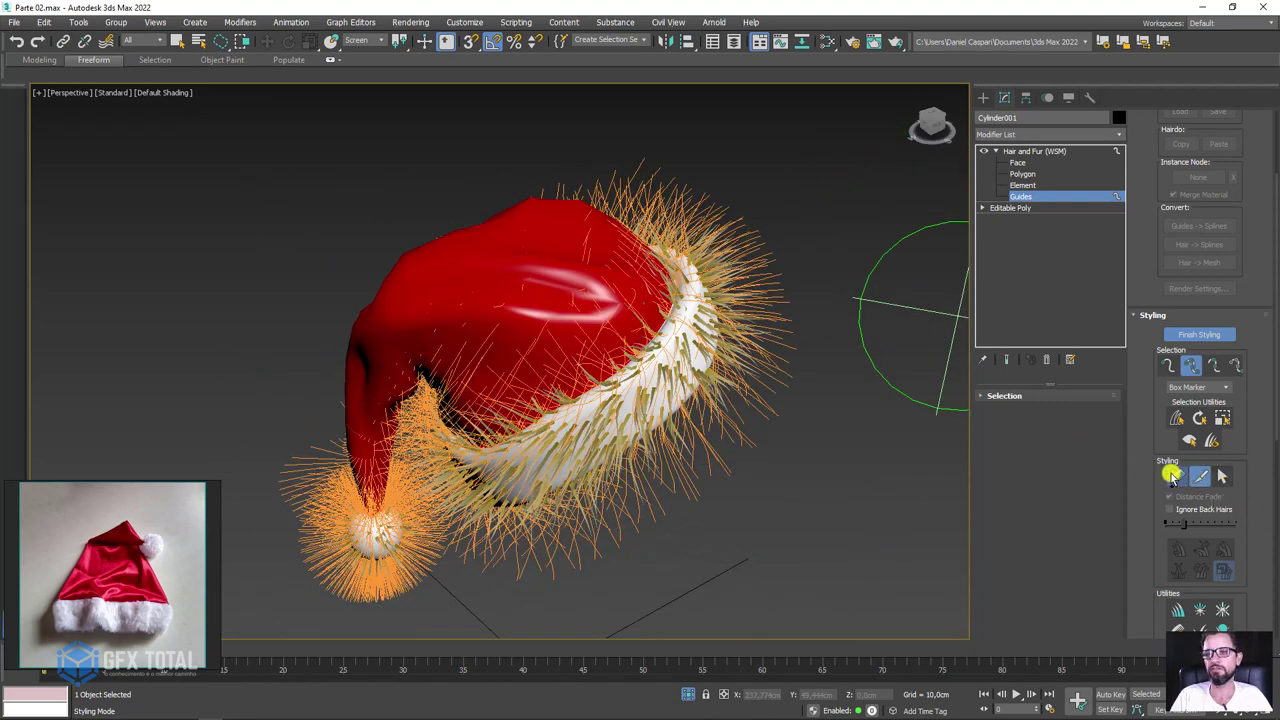
{"action": "left_click", "coordinate": [1172, 477]}
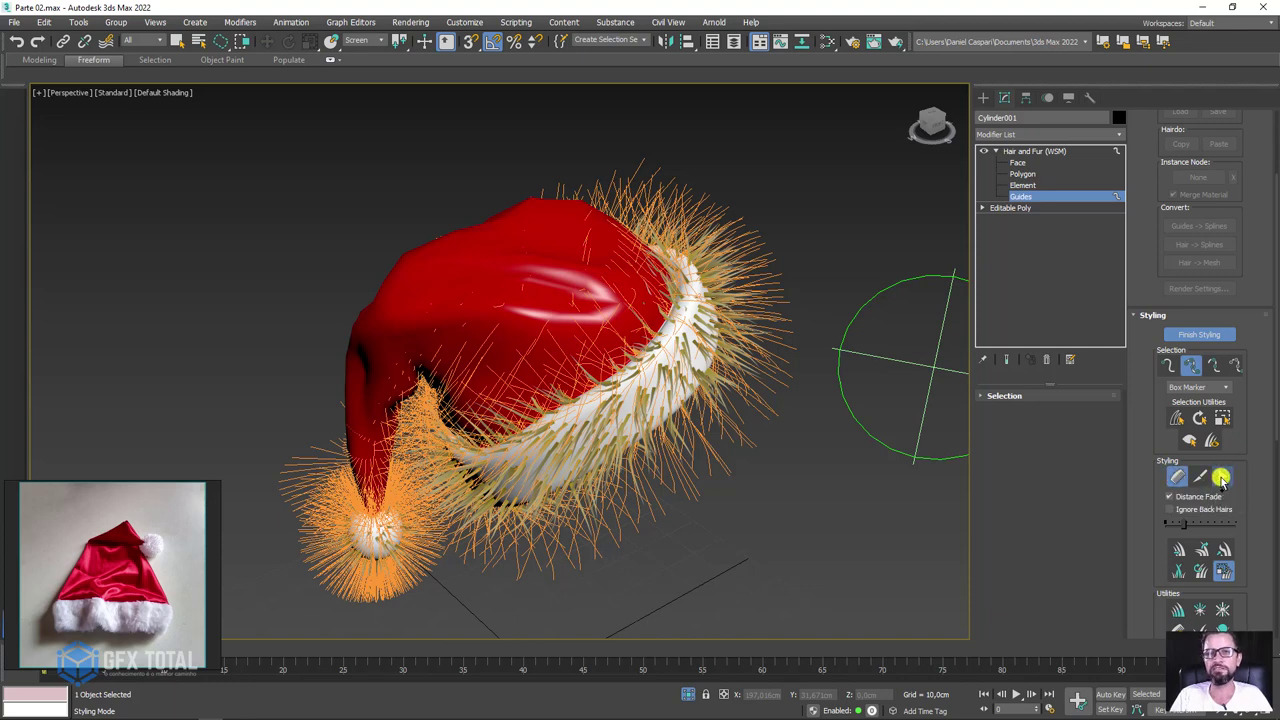
{"action": "left_click", "coordinate": [1221, 478]}
{"action": "left_click_drag", "start_coordinate": [300, 380], "coordinate": [620, 512]}
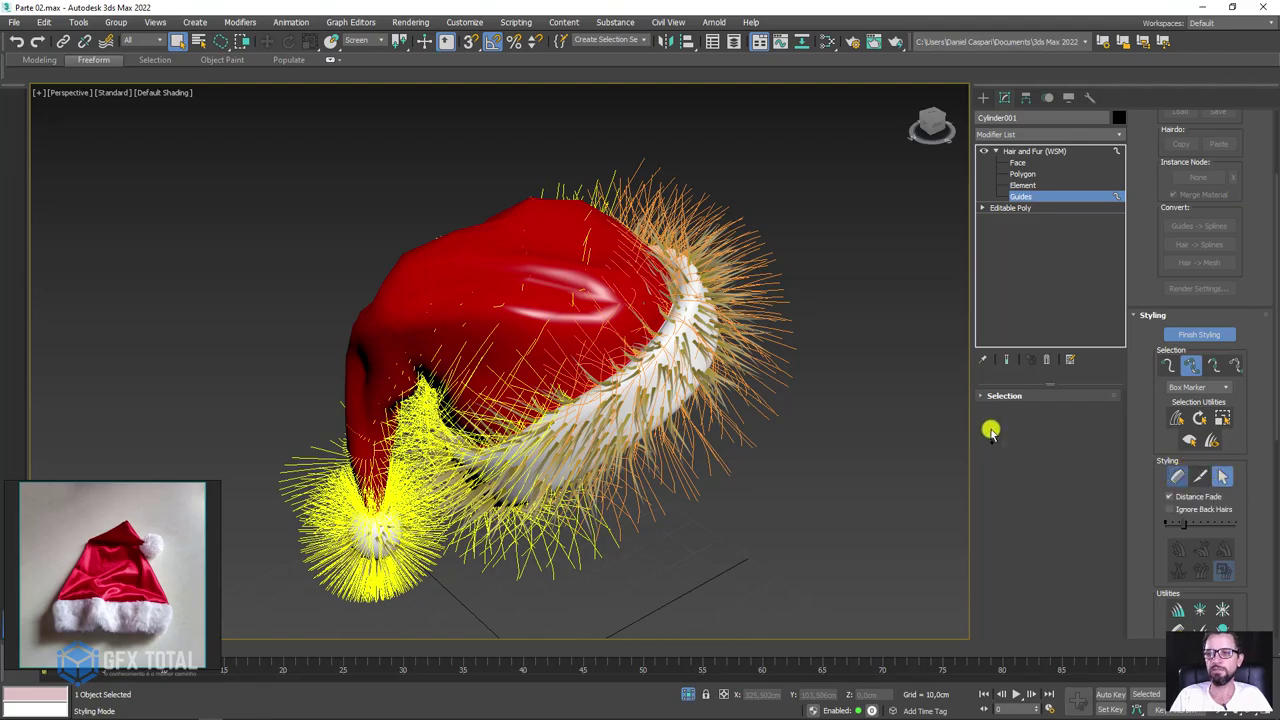
{"action": "mouse_move", "coordinate": [780, 430]}
{"action": "middle_mouse_down", "text": "alt"}
{"action": "mouse_move", "coordinate": [640, 345]}
{"action": "mouse_move", "coordinate": [714, 340]}
{"action": "mouse_move", "coordinate": [771, 366]}
{"action": "mouse_move", "coordinate": [963, 286]}
{"action": "middle_mouse_up", "text": "alt"}
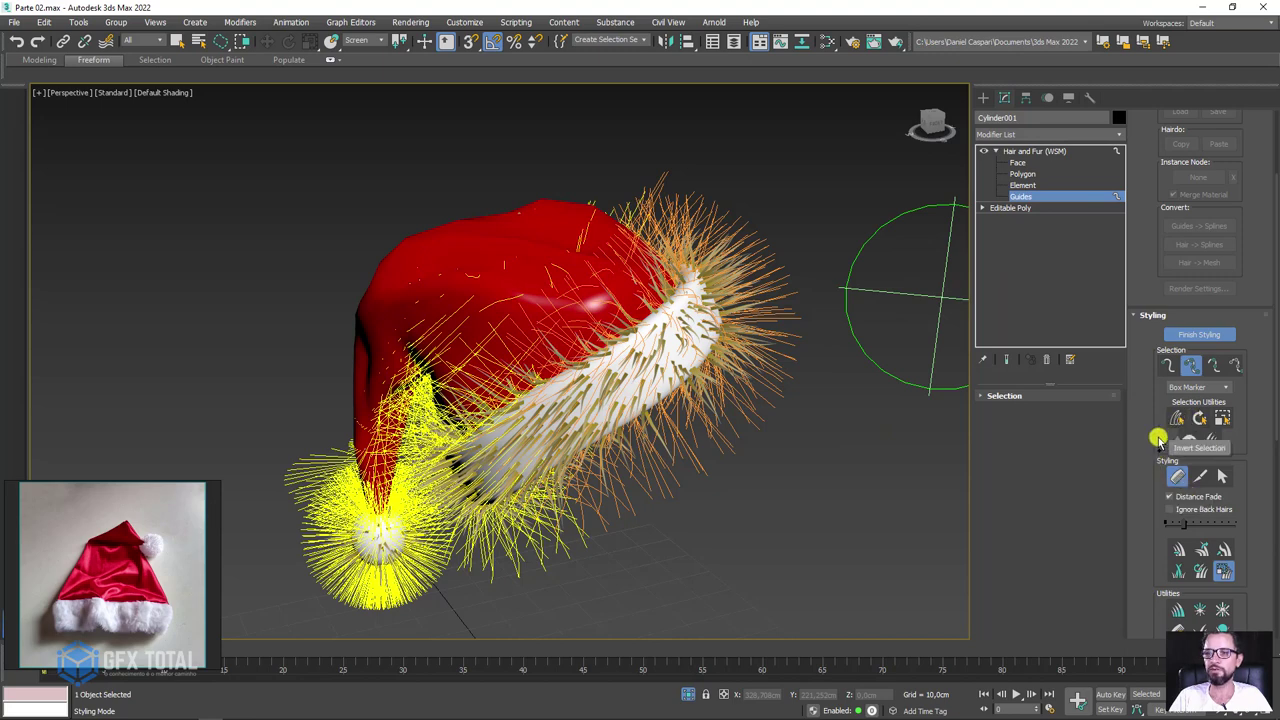
{"action": "left_click", "coordinate": [1166, 368]}
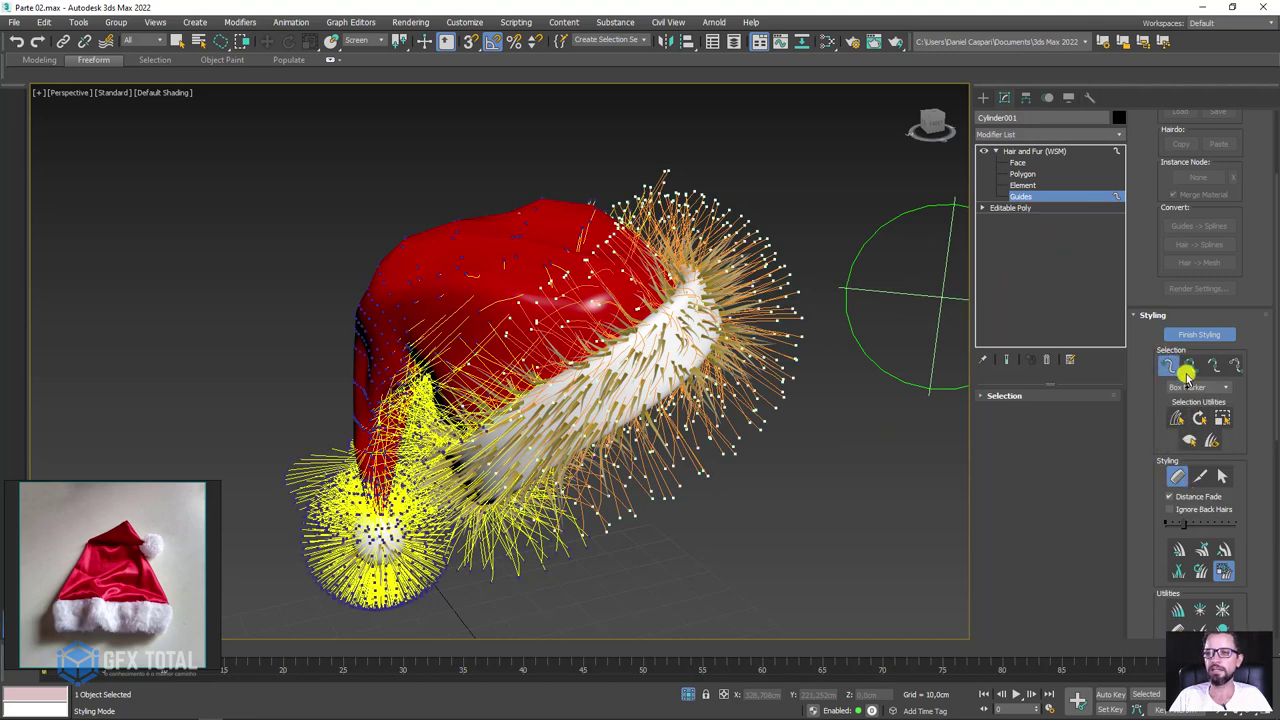
{"action": "left_click", "coordinate": [1188, 368]}
{"action": "middle_click_drag", "start_coordinate": [860, 360], "coordinate": [903, 394], "text": "alt"}
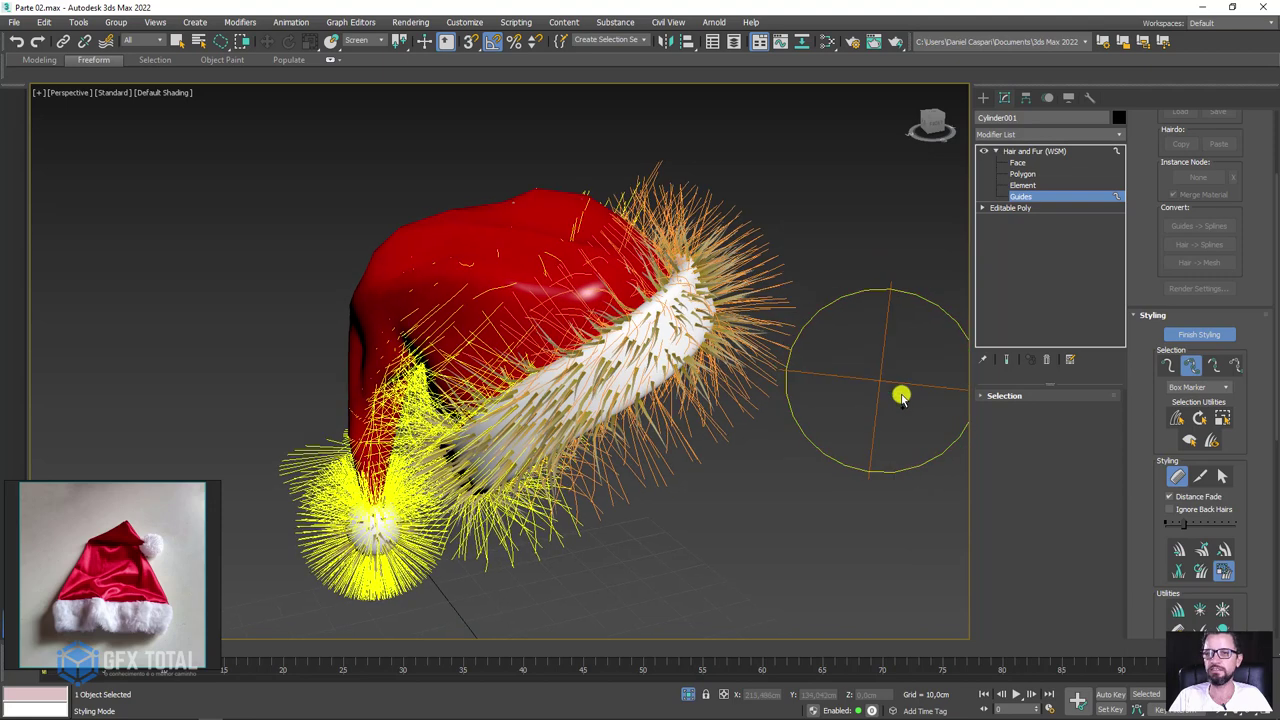
{"action": "key", "text": "ctrl+a"}
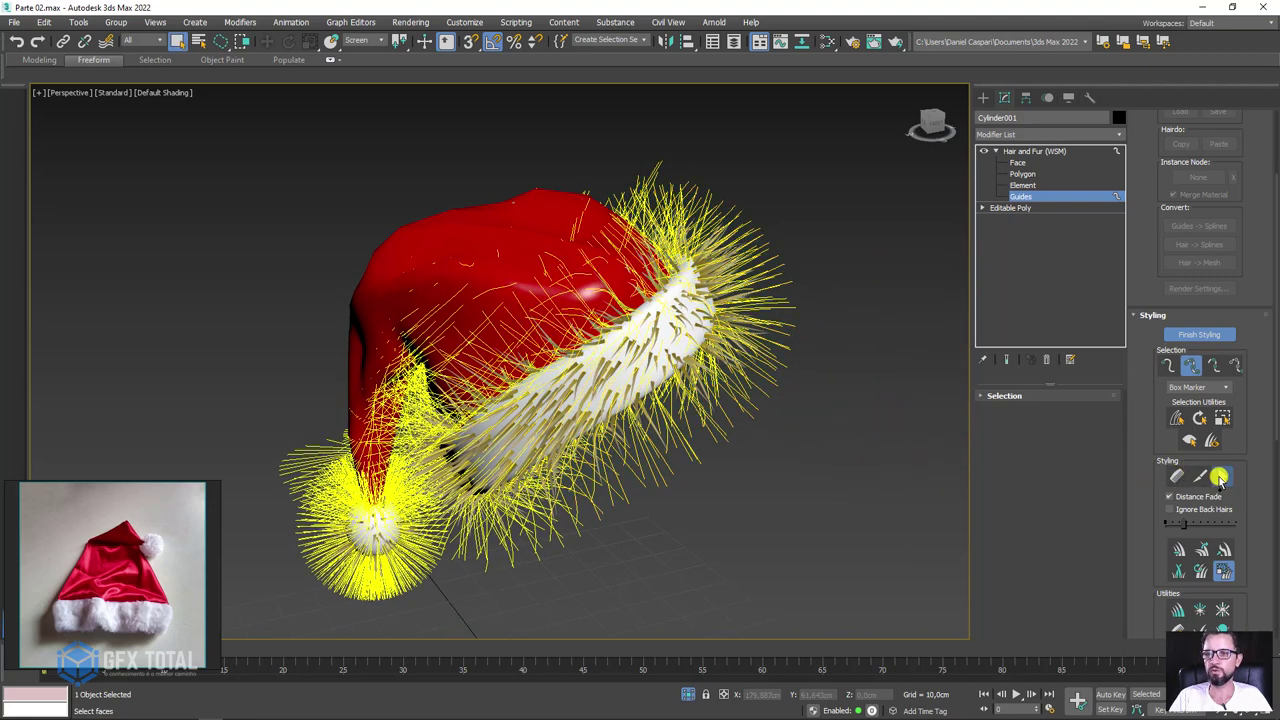
{"action": "left_click", "coordinate": [1222, 476]}
{"action": "key", "text": "ctrl+d"}
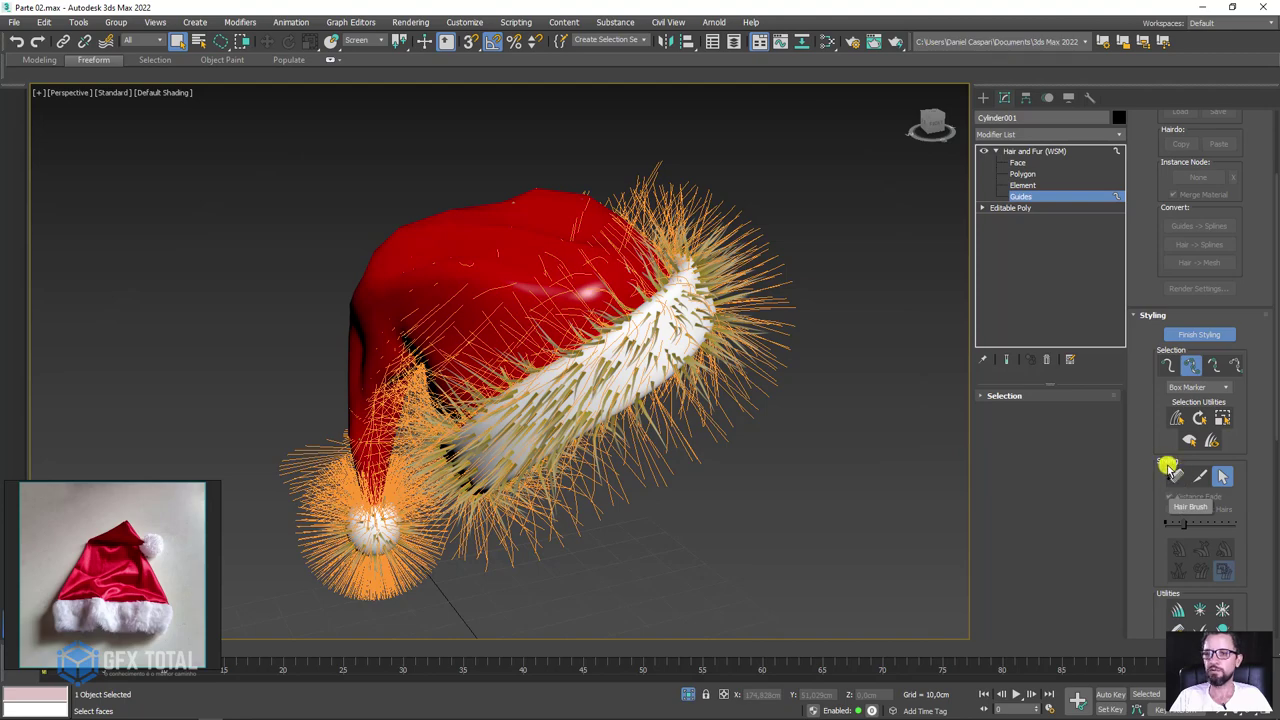
- Return to the comb brush and inspect the brim guides from around the hat's opening
{"action": "left_click", "coordinate": [1172, 472]}
{"action": "scroll", "coordinate": [1145, 480], "scroll_direction": "down", "scroll_amount": 2}
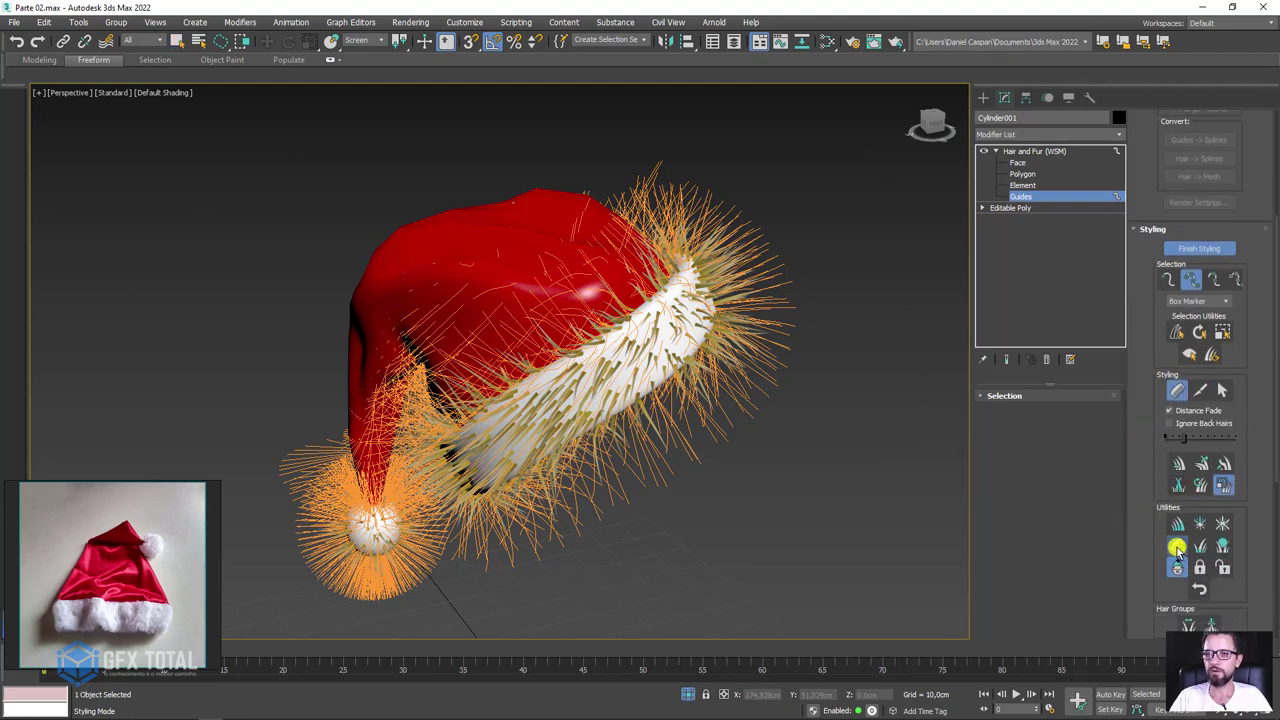
{"action": "mouse_move", "coordinate": [809, 394]}
{"action": "middle_mouse_down", "text": "alt"}
{"action": "mouse_move", "coordinate": [877, 457]}
{"action": "mouse_move", "coordinate": [777, 363]}
{"action": "mouse_move", "coordinate": [852, 446]}
{"action": "mouse_move", "coordinate": [800, 349]}
{"action": "middle_mouse_up", "text": "alt"}
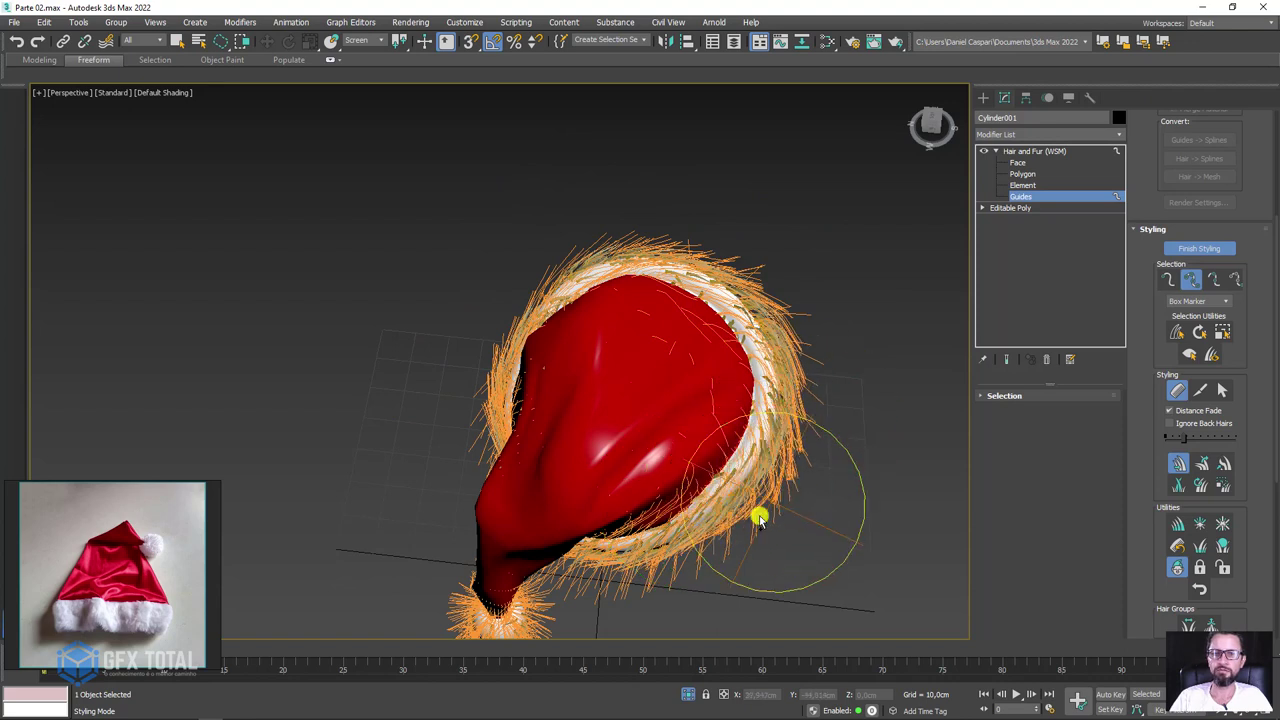
{"action": "middle_click_drag", "start_coordinate": [620, 600], "coordinate": [771, 471], "text": "alt"}
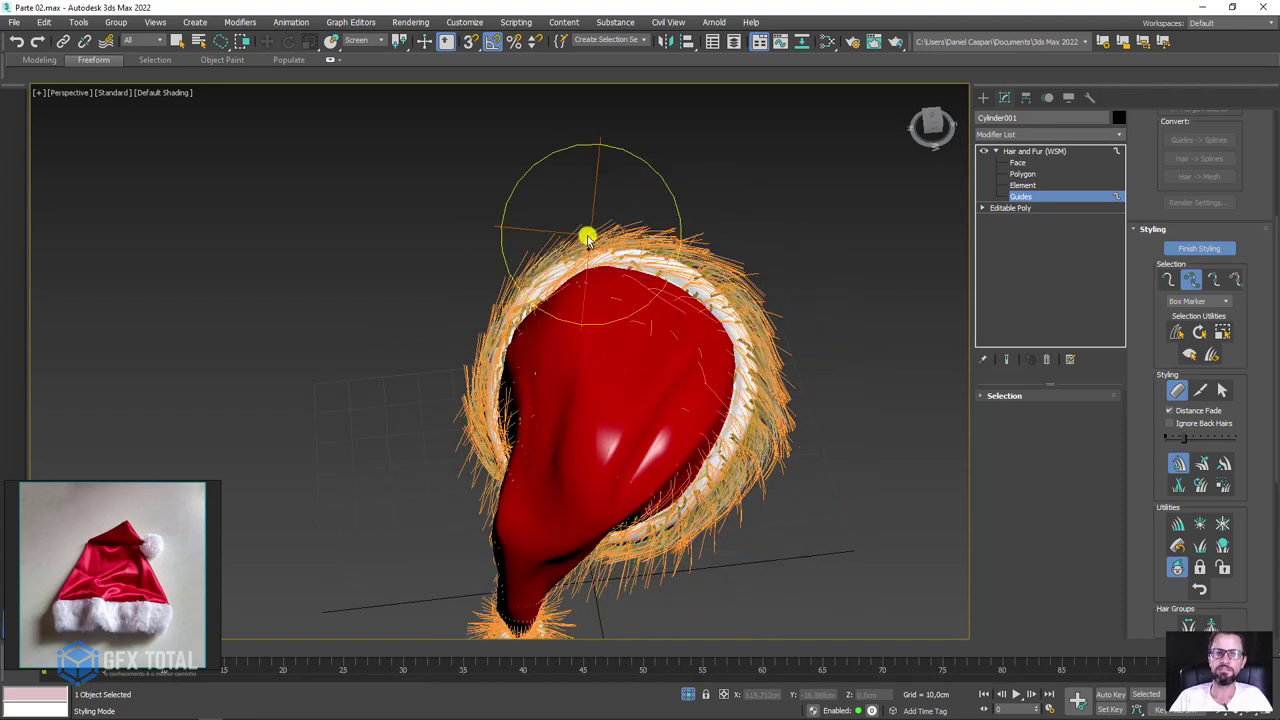
{"action": "mouse_move", "coordinate": [531, 343]}
{"action": "middle_mouse_down", "text": "alt"}
{"action": "mouse_move", "coordinate": [731, 360]}
{"action": "mouse_move", "coordinate": [609, 366]}
{"action": "mouse_move", "coordinate": [734, 423]}
{"action": "mouse_move", "coordinate": [574, 297]}
{"action": "mouse_move", "coordinate": [624, 328]}
{"action": "mouse_move", "coordinate": [635, 370]}
{"action": "middle_mouse_up", "text": "alt"}
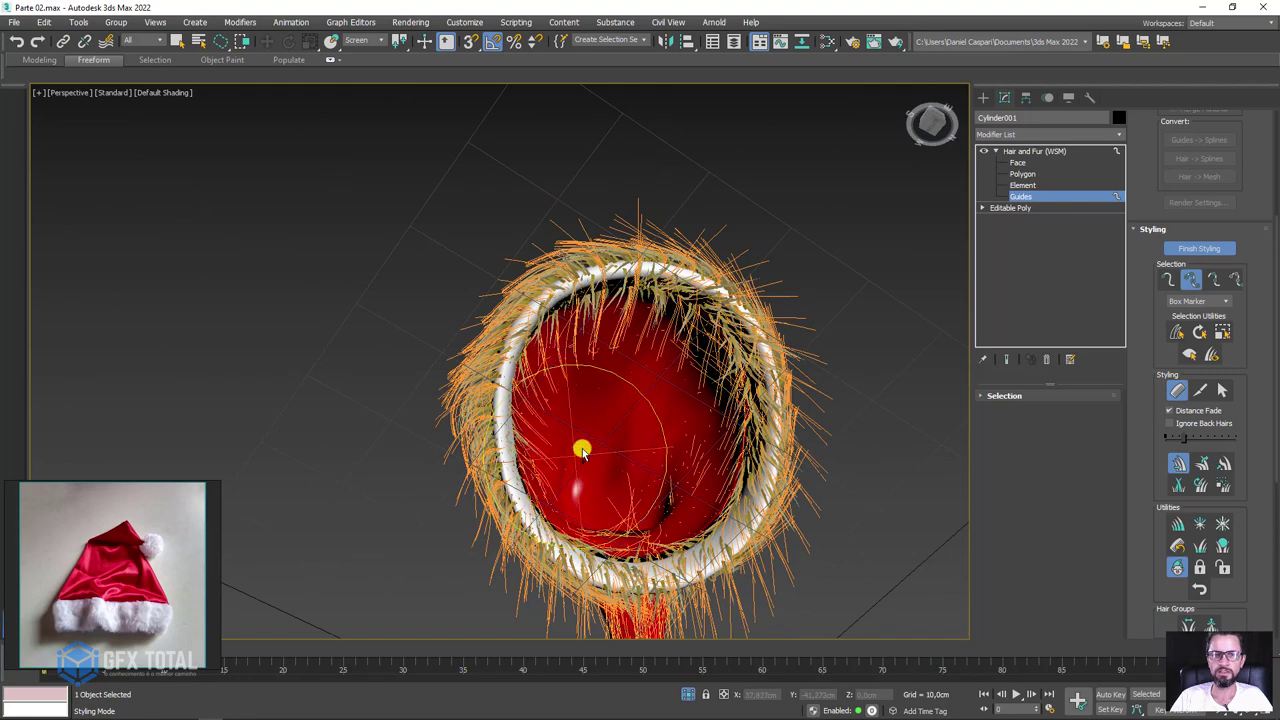
{"action": "middle_click_drag", "start_coordinate": [581, 451], "coordinate": [568, 445], "text": "alt"}
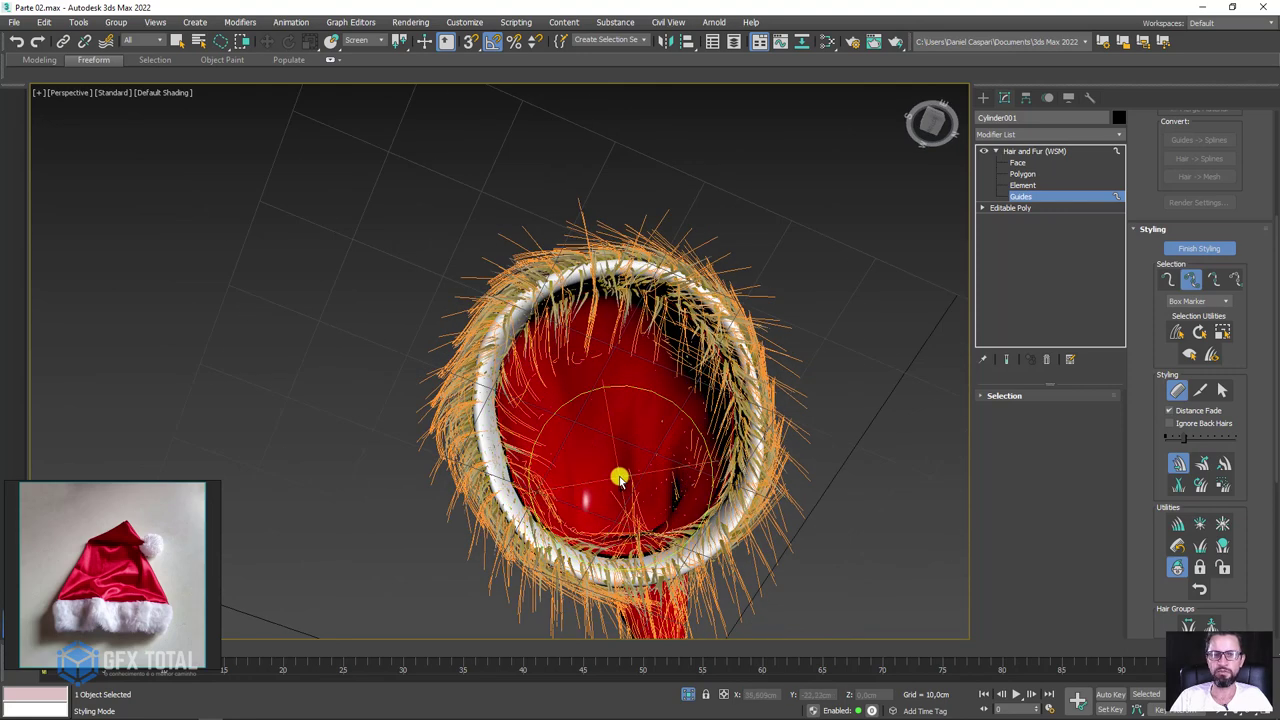
{"action": "middle_click_drag", "start_coordinate": [660, 431], "coordinate": [639, 419], "text": "alt"}
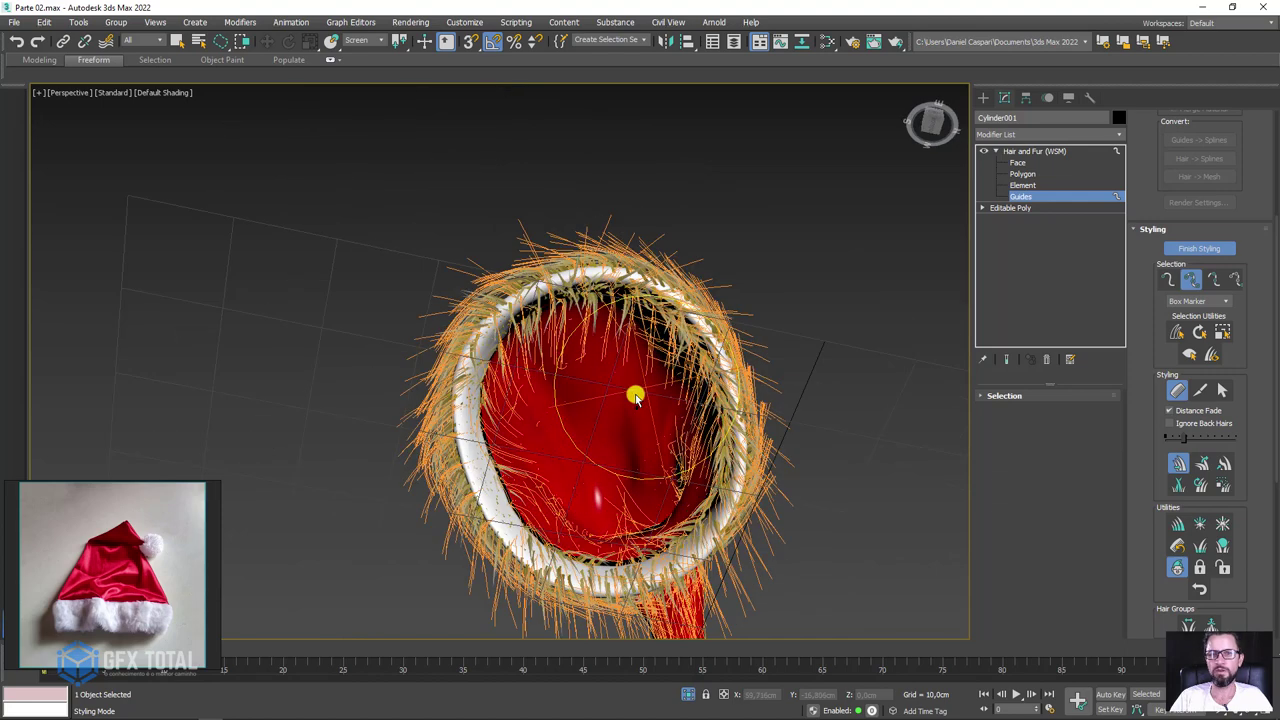
{"action": "mouse_move", "coordinate": [626, 483]}
{"action": "middle_mouse_down", "text": "alt"}
{"action": "mouse_move", "coordinate": [546, 486]}
{"action": "mouse_move", "coordinate": [529, 440]}
{"action": "mouse_move", "coordinate": [594, 346]}
{"action": "mouse_move", "coordinate": [778, 517]}
{"action": "mouse_move", "coordinate": [729, 380]}
{"action": "middle_mouse_up", "text": "alt"}
{"action": "scroll", "coordinate": [743, 463], "scroll_direction": "up", "scroll_amount": 5}
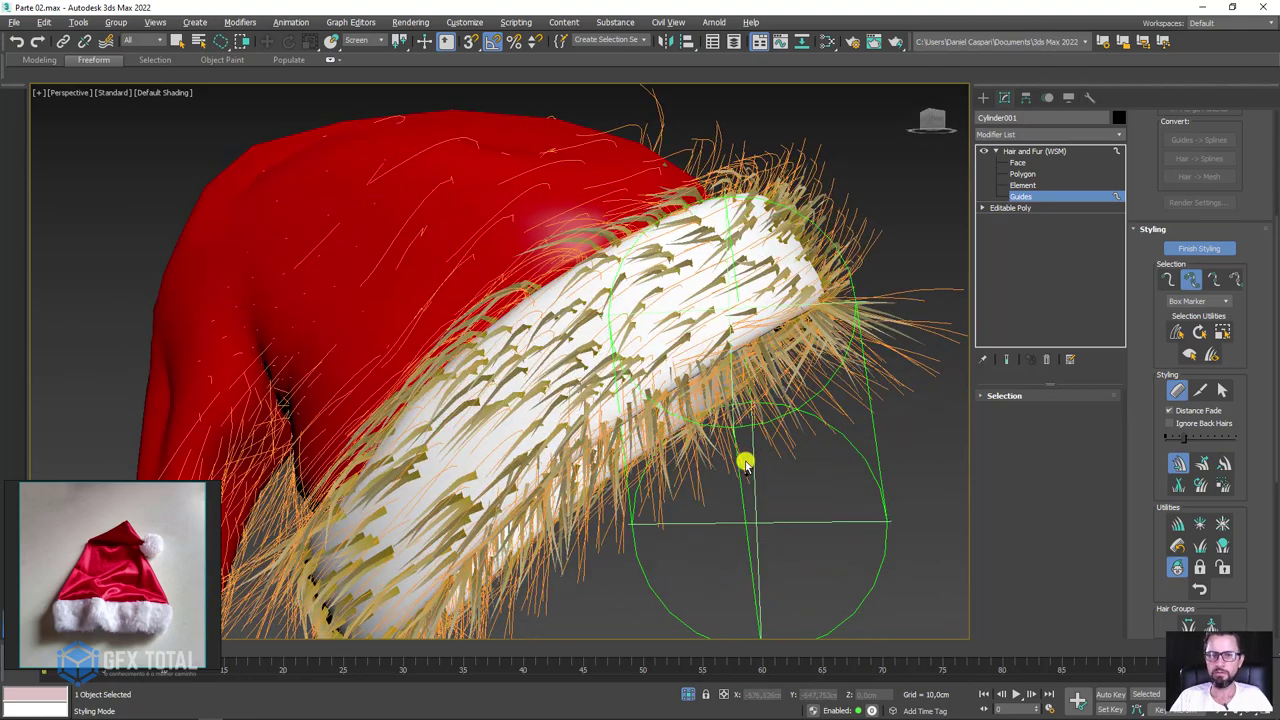
{"action": "scroll", "coordinate": [743, 463], "scroll_direction": "down", "scroll_amount": 3}
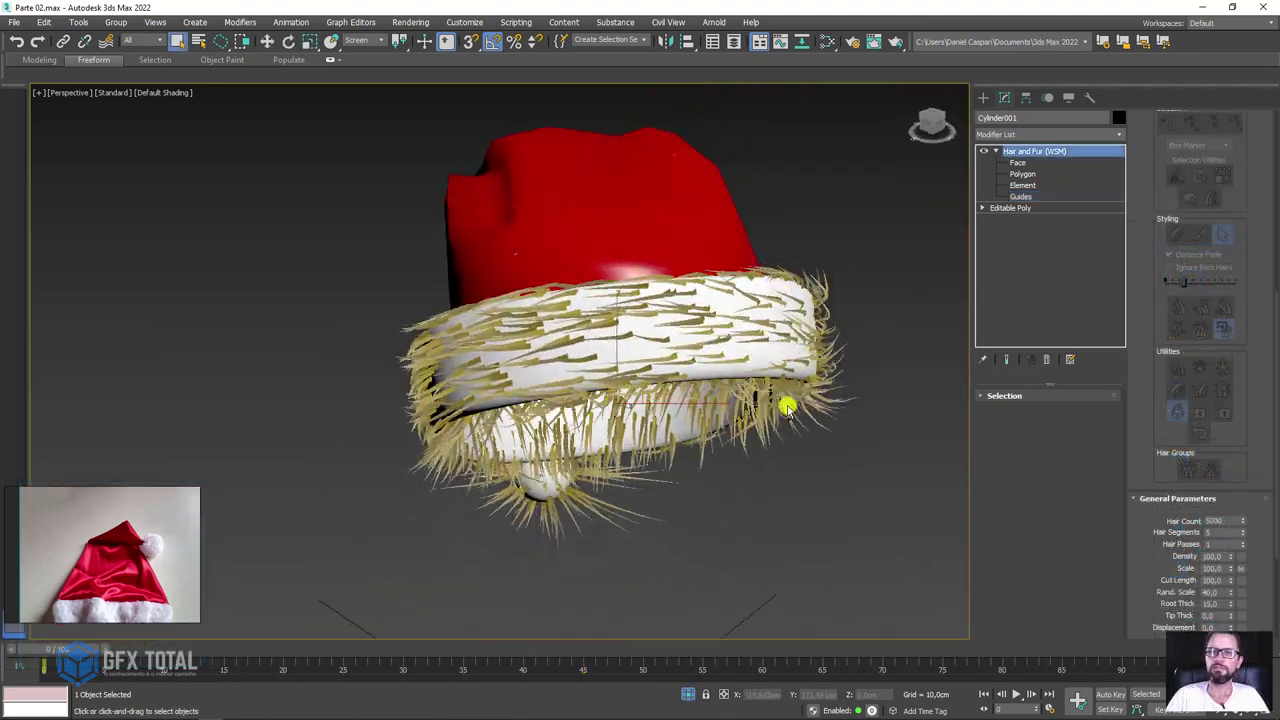
- Collapse the Styling and General Parameters rollouts and expand Kink Parameters
{"action": "scroll", "coordinate": [1155, 200], "scroll_direction": "up", "scroll_amount": 3}
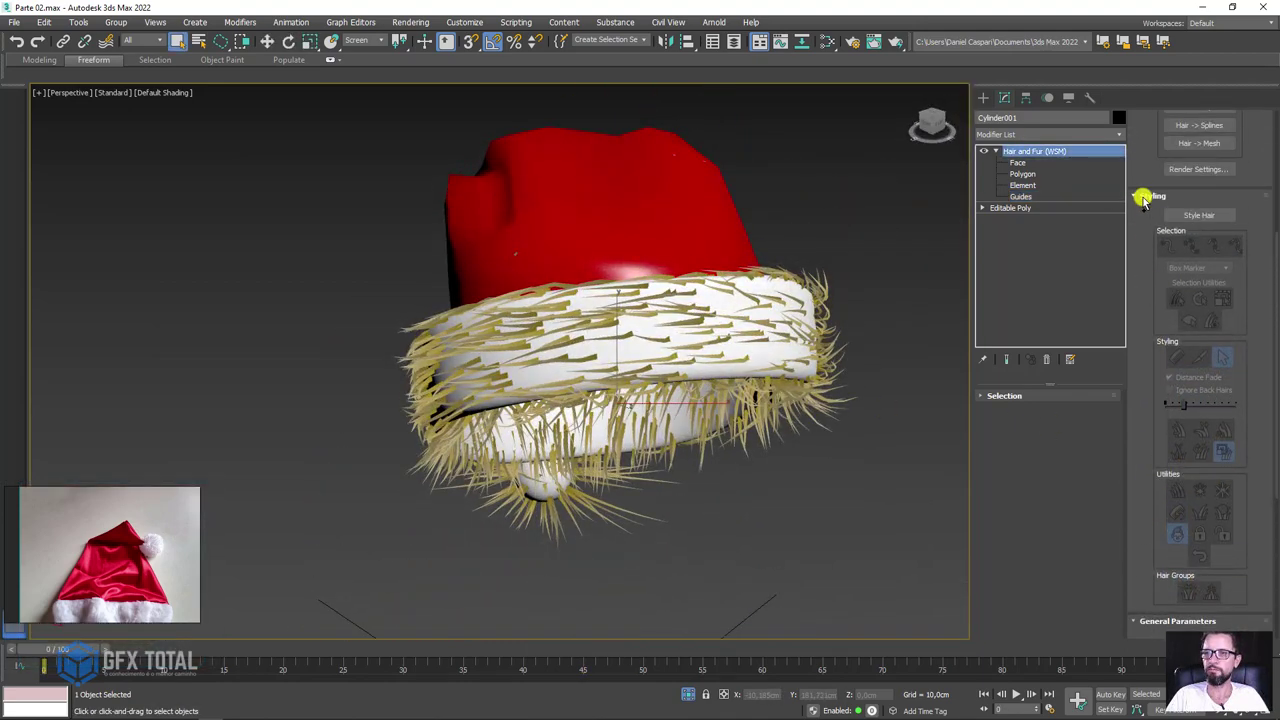
{"action": "left_click", "coordinate": [1143, 197]}
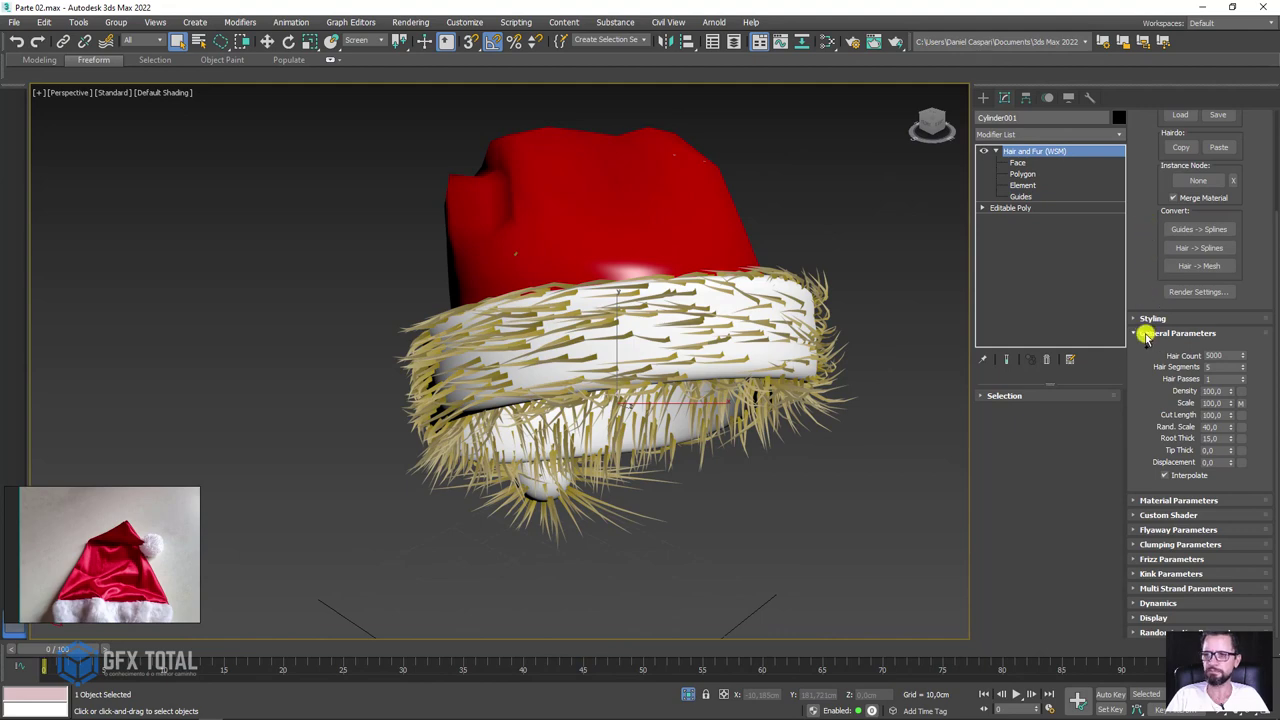
{"action": "left_click", "coordinate": [1146, 334]}
{"action": "middle_click_drag", "start_coordinate": [789, 458], "coordinate": [849, 423], "text": "alt"}
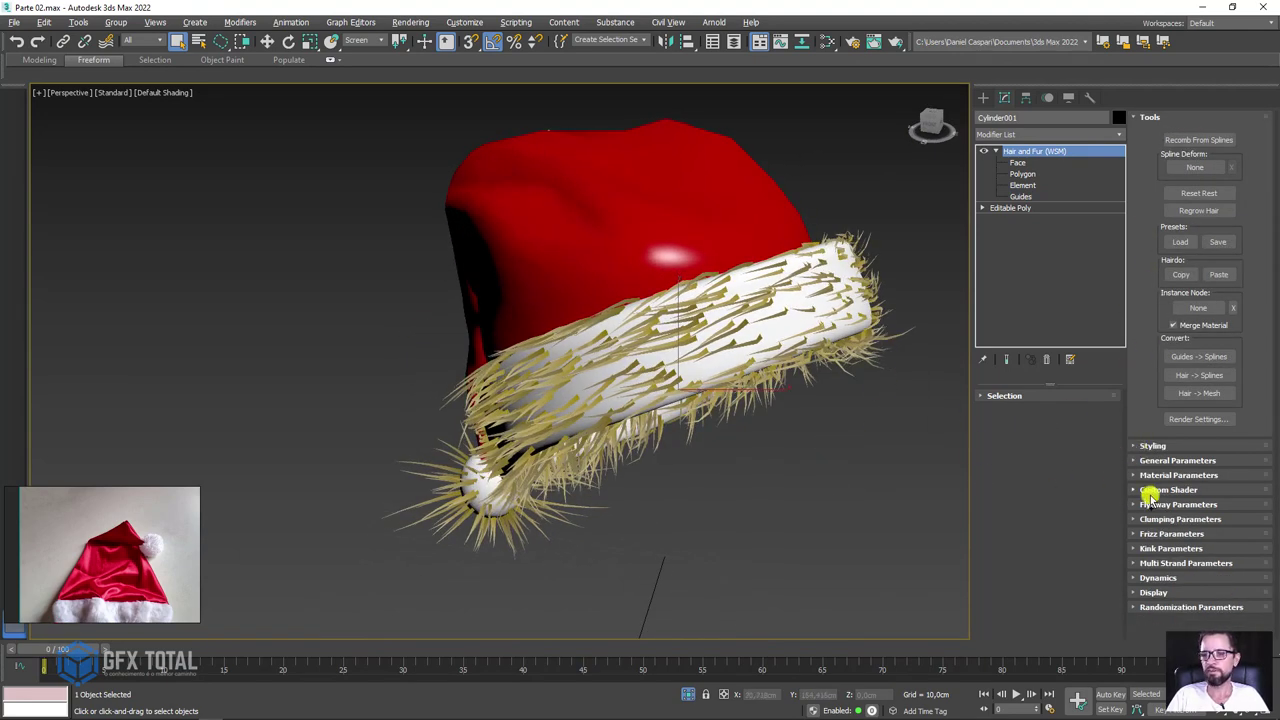
{"action": "left_click", "coordinate": [1139, 549]}
{"action": "middle_click_drag", "start_coordinate": [792, 445], "coordinate": [754, 451], "text": "alt"}
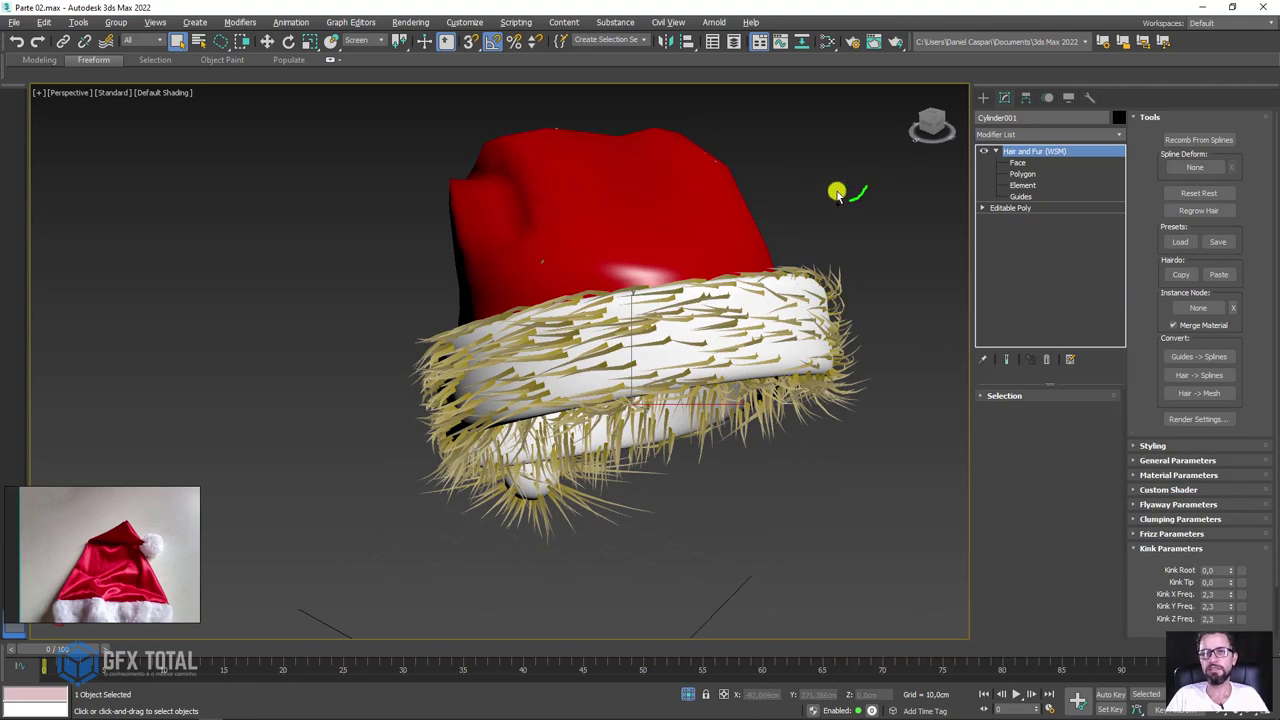
{"action": "left_click_drag", "start_coordinate": [838, 193], "coordinate": [745, 188]}
{"action": "left_click_drag", "start_coordinate": [900, 231], "coordinate": [772, 232]}
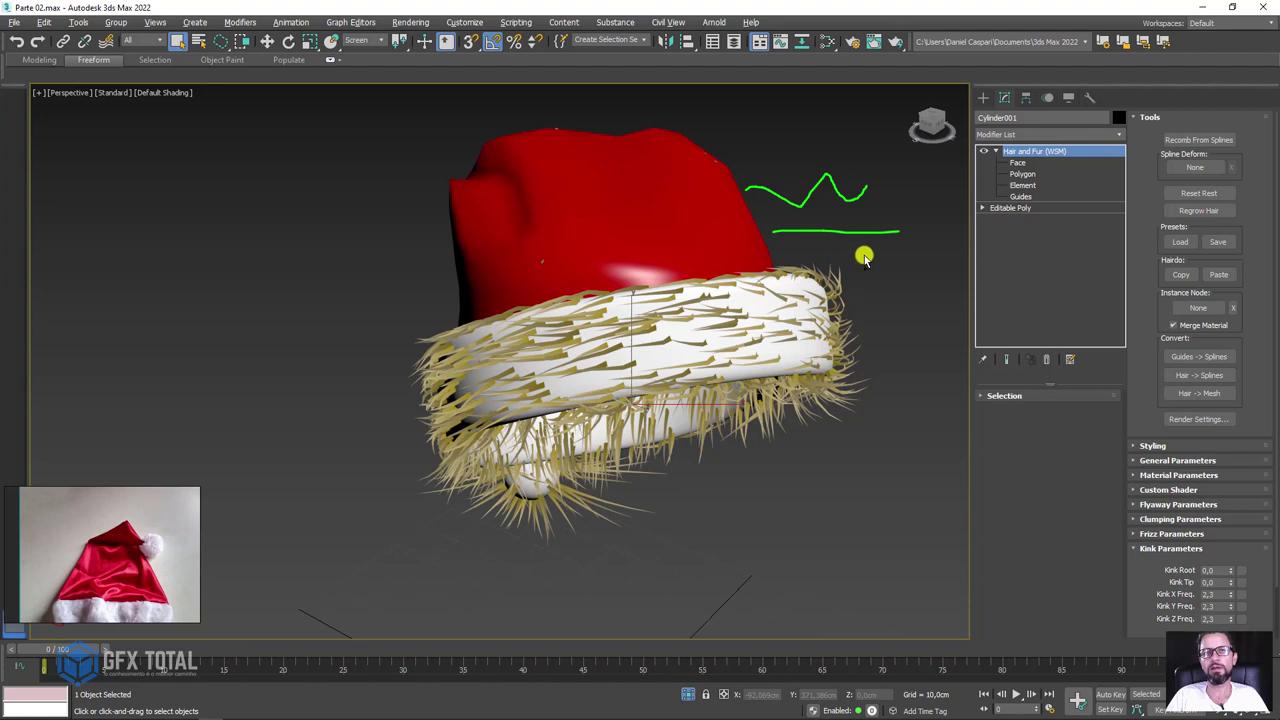
{"action": "scroll", "coordinate": [823, 346], "scroll_direction": "up", "scroll_amount": 3}
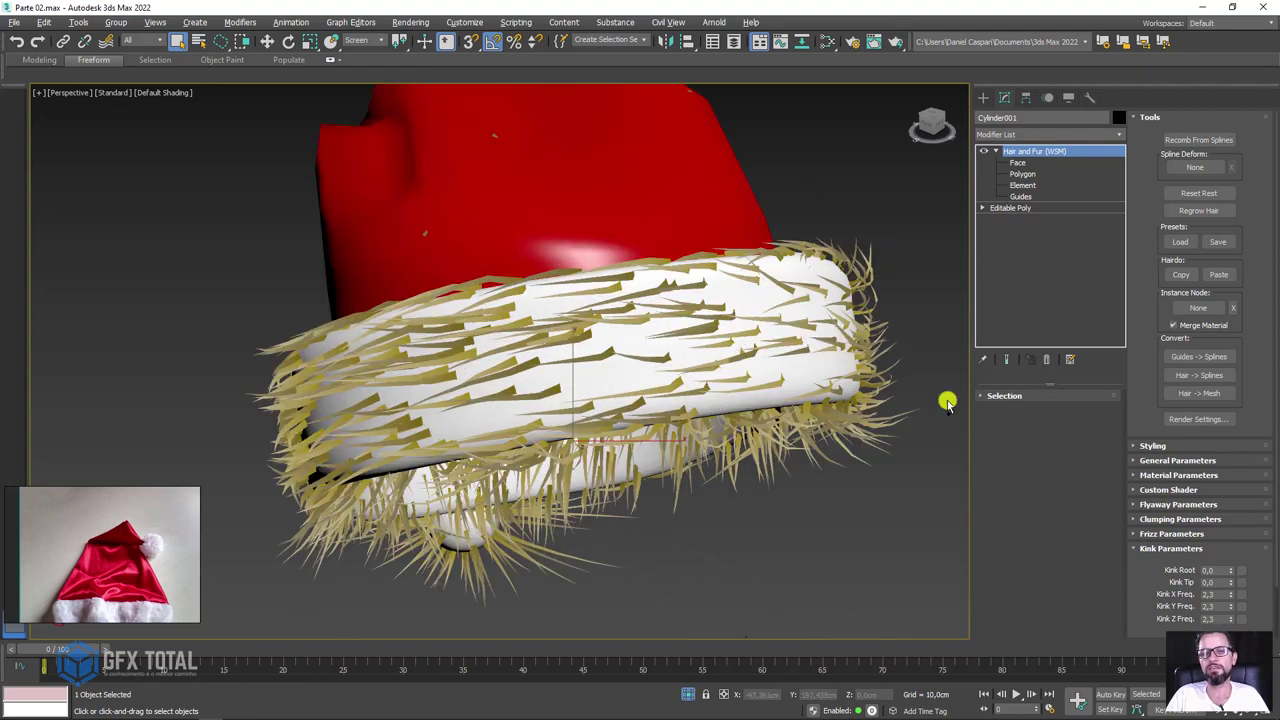
{"action": "scroll", "coordinate": [1130, 588], "scroll_direction": "down", "scroll_amount": 2}
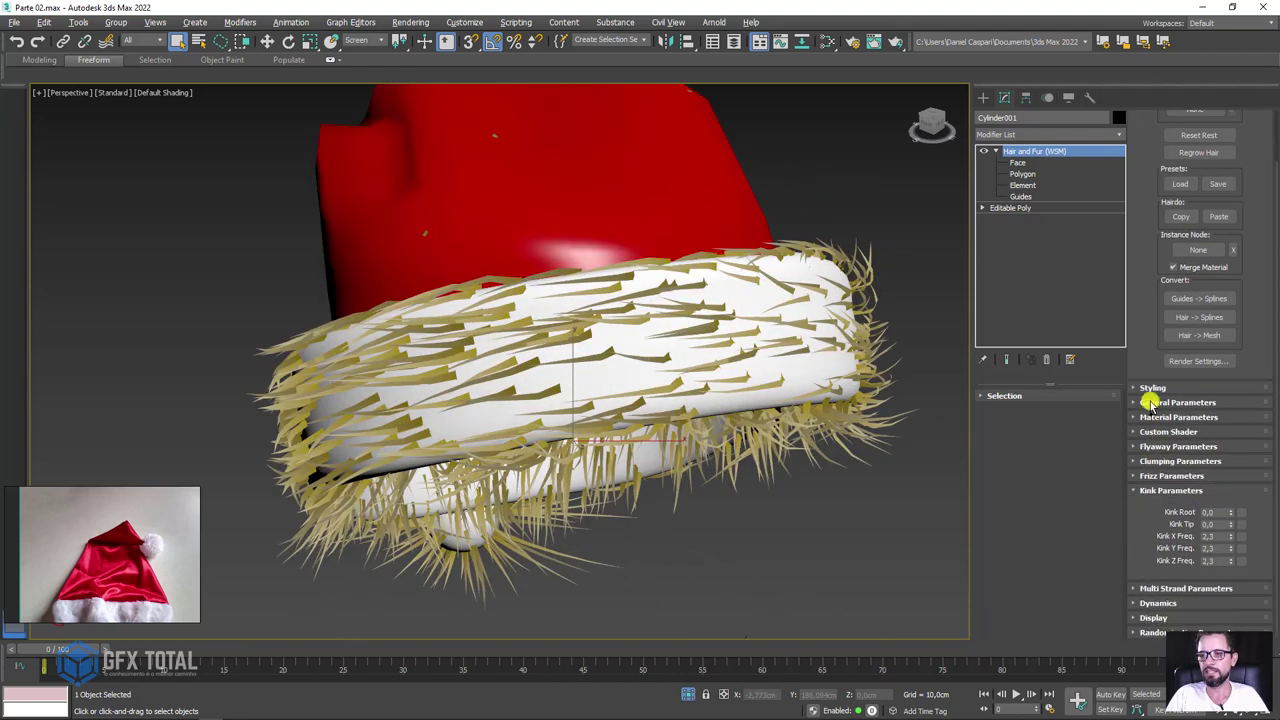
- Set Kink Root to 0.5 and Kink Tip to 1.0 with the spinners
{"action": "mouse_move", "coordinate": [1231, 514]}
{"action": "left_mouse_down"}
{"action": "mouse_move", "coordinate": [1218, 347]}
{"action": "mouse_move", "coordinate": [1240, 533]}
{"action": "left_mouse_up"}
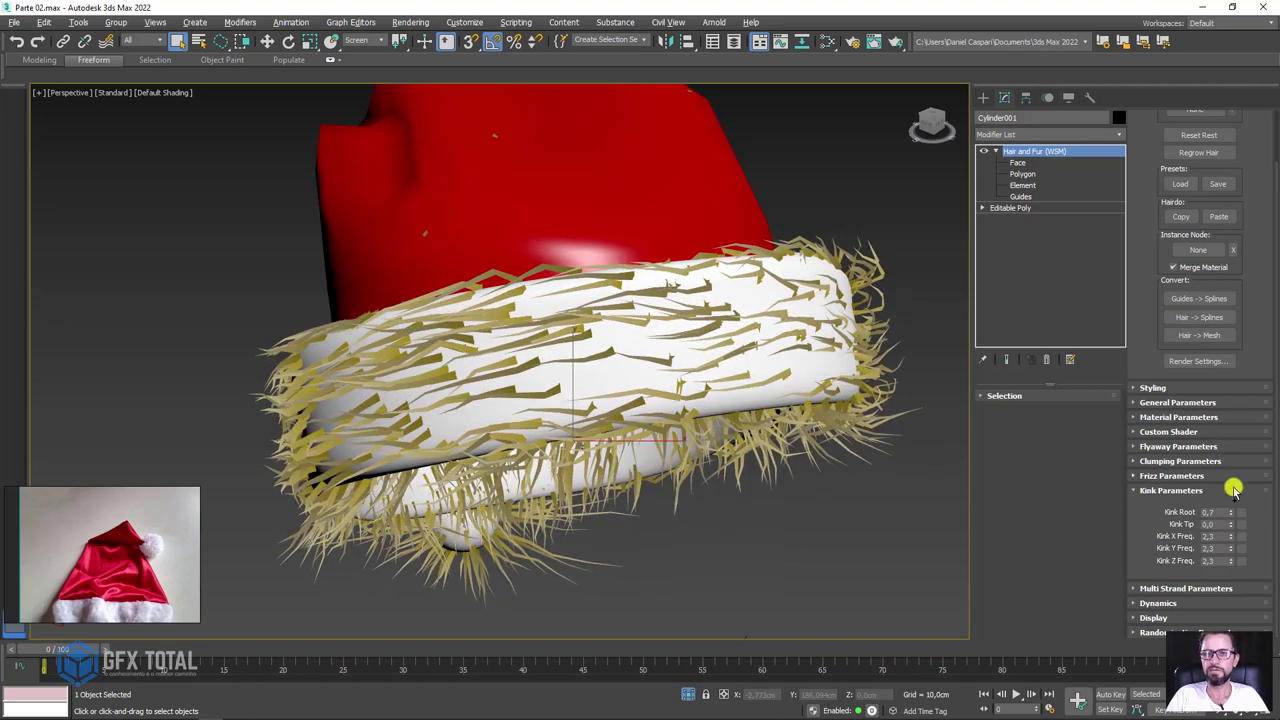
{"action": "mouse_move", "coordinate": [1231, 527]}
{"action": "left_mouse_down"}
{"action": "mouse_move", "coordinate": [1099, 94]}
{"action": "mouse_move", "coordinate": [1213, 517]}
{"action": "left_mouse_up"}
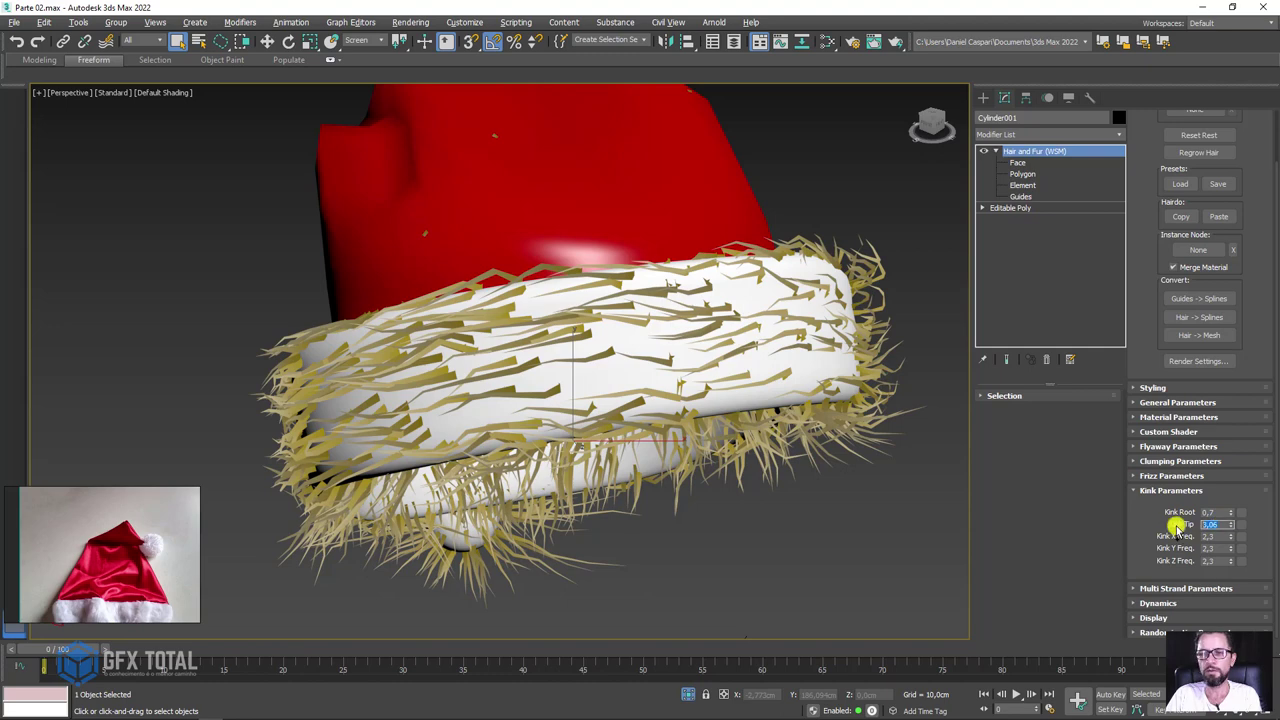
{"action": "left_click_drag", "start_coordinate": [1176, 528], "coordinate": [1211, 519]}
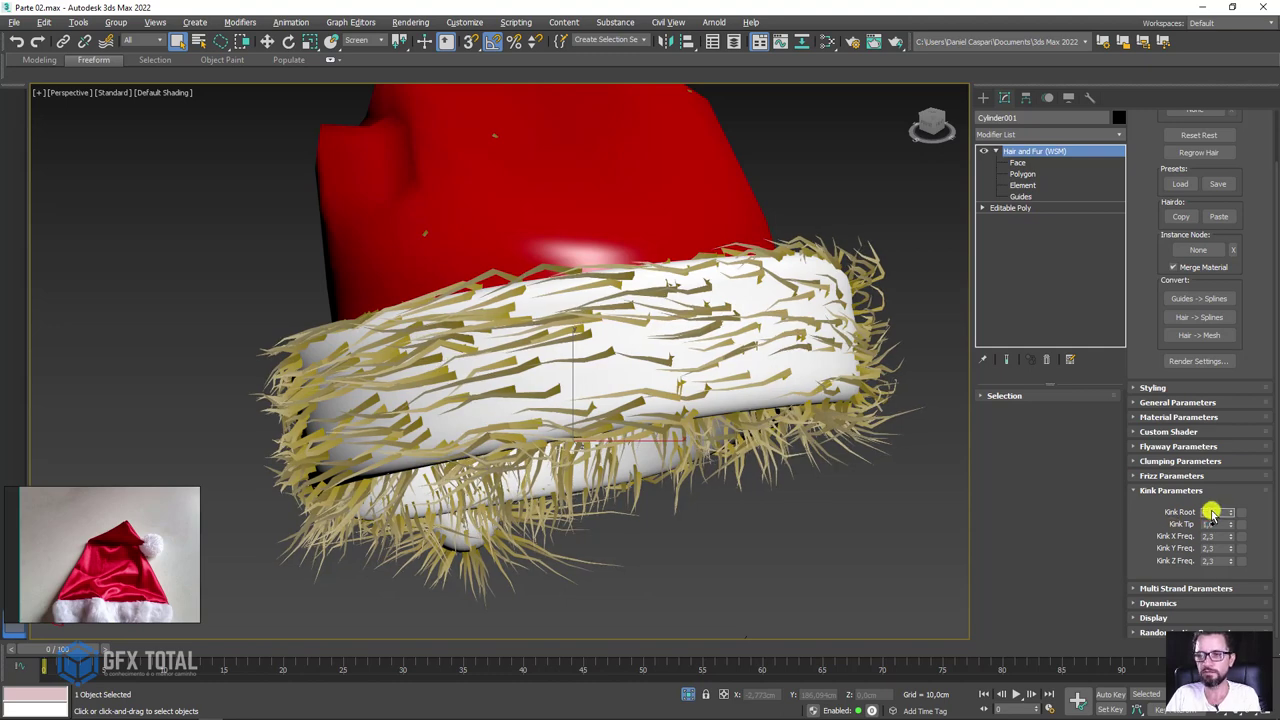
{"action": "scroll", "coordinate": [880, 340], "scroll_direction": "up", "scroll_amount": 5}
{"action": "scroll", "coordinate": [950, 300], "scroll_direction": "down", "scroll_amount": 5}
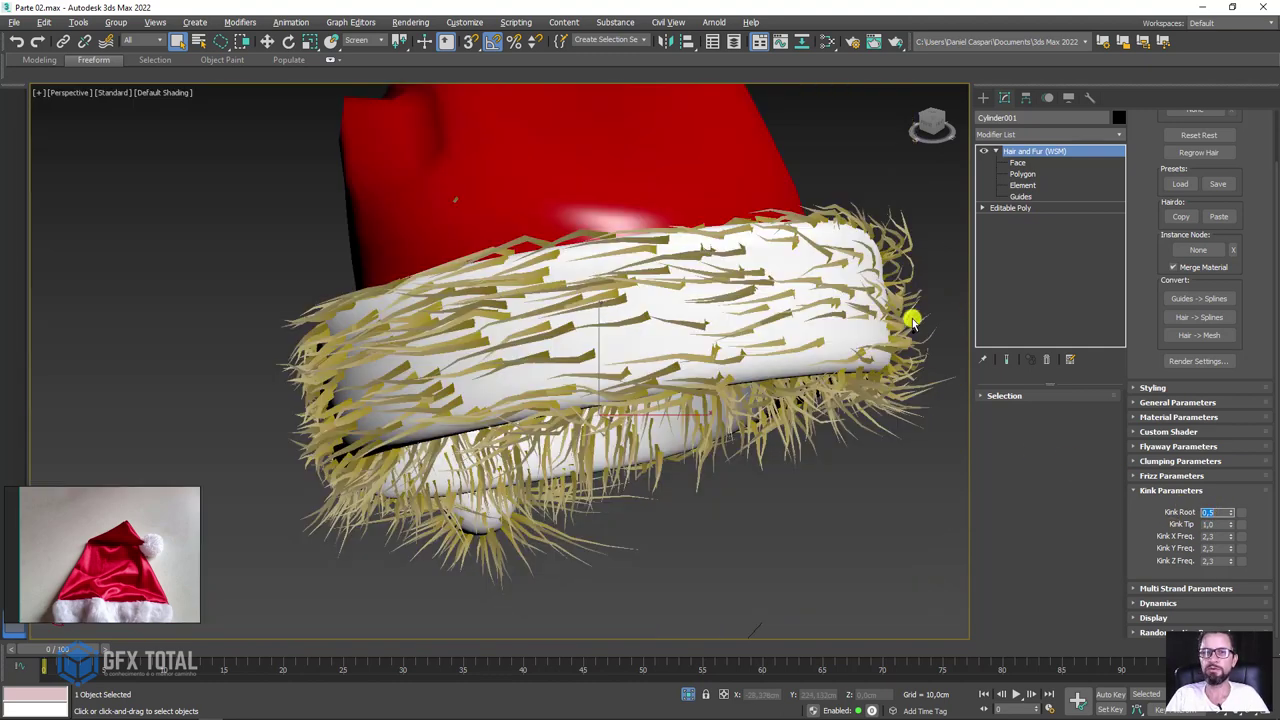
{"action": "scroll", "coordinate": [900, 310], "scroll_direction": "up", "scroll_amount": 5}
{"action": "scroll", "coordinate": [697, 305], "scroll_direction": "down", "scroll_amount": 2}
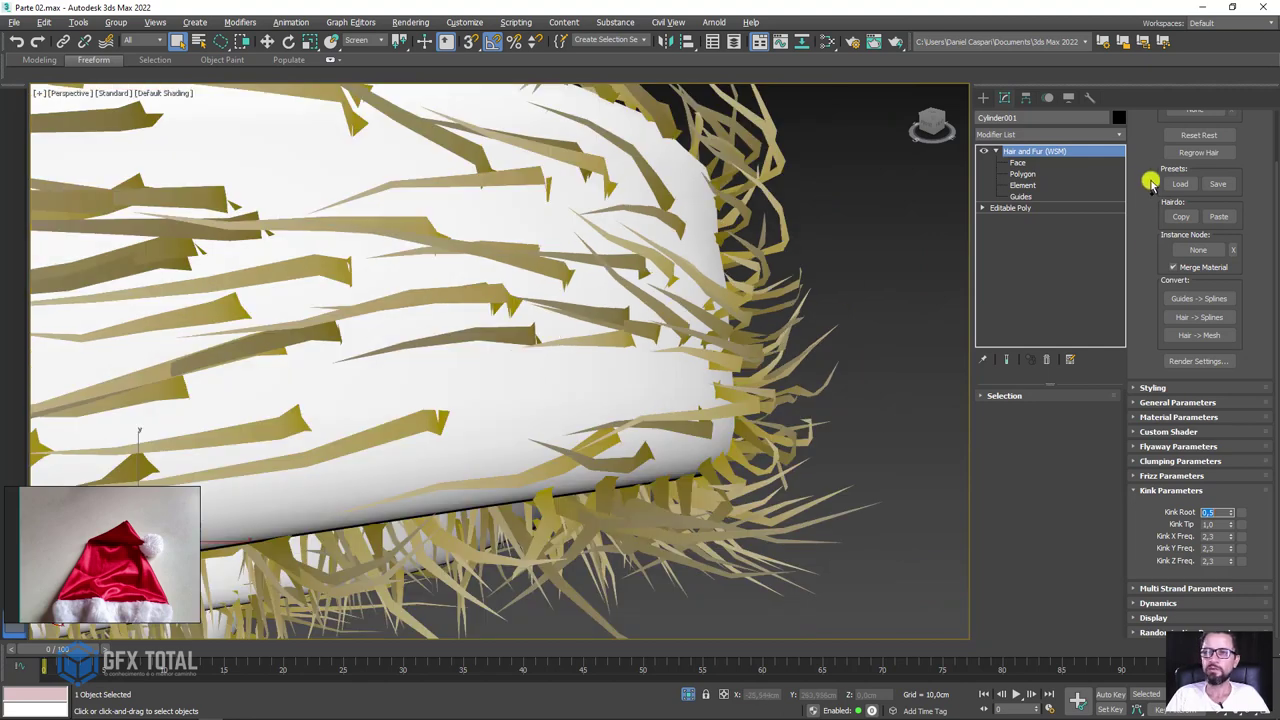
{"action": "scroll", "coordinate": [1152, 200], "scroll_direction": "down", "scroll_amount": 3}
{"action": "scroll", "coordinate": [1165, 330], "scroll_direction": "up", "scroll_amount": 3}
- Set Hair Segments to 10 in General Parameters for smoother strands
{"action": "left_click", "coordinate": [1150, 402]}
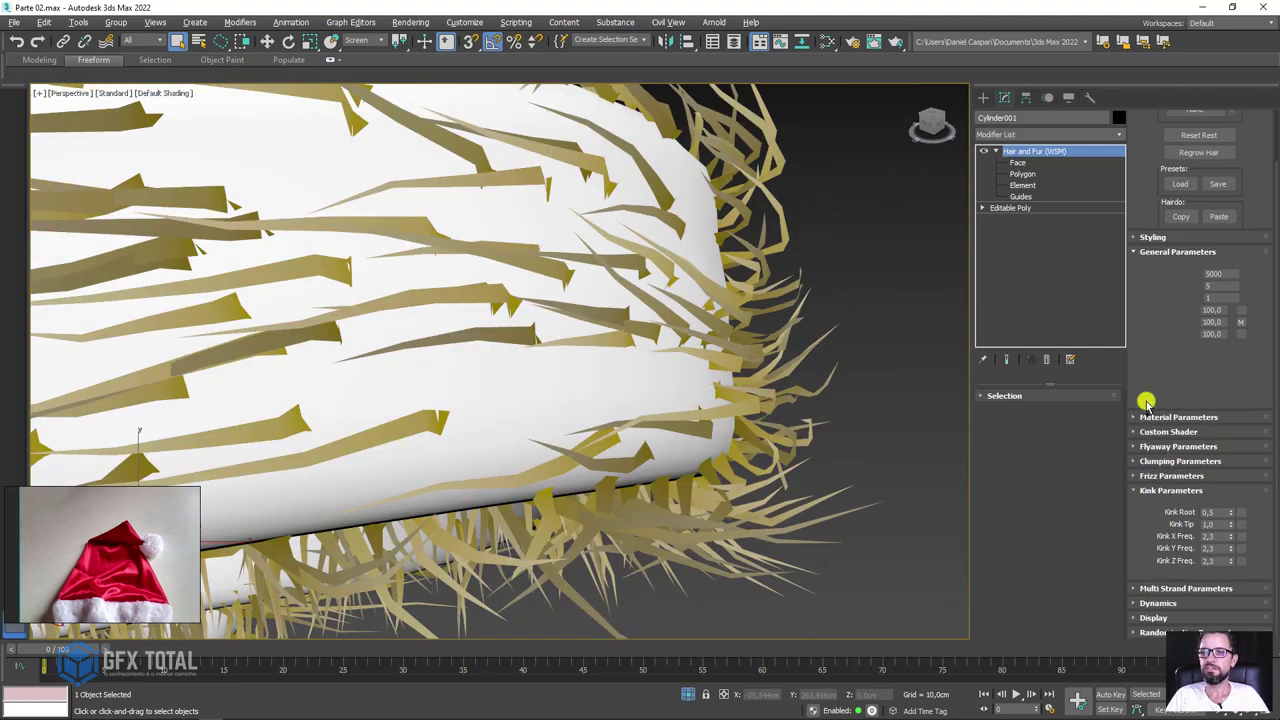
{"action": "scroll", "coordinate": [1150, 320], "scroll_direction": "down", "scroll_amount": 2}
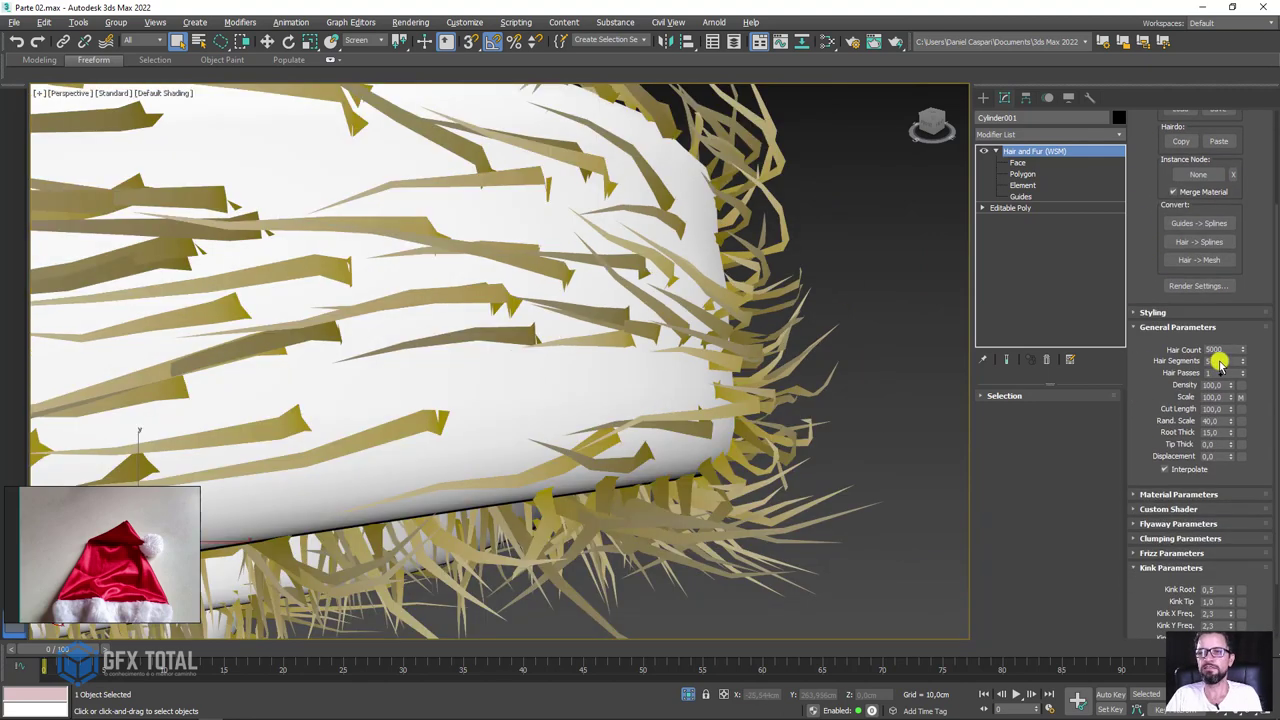
{"action": "double_click", "coordinate": [1217, 362]}
{"action": "type", "text": "10"}
{"action": "key", "text": "Return"}
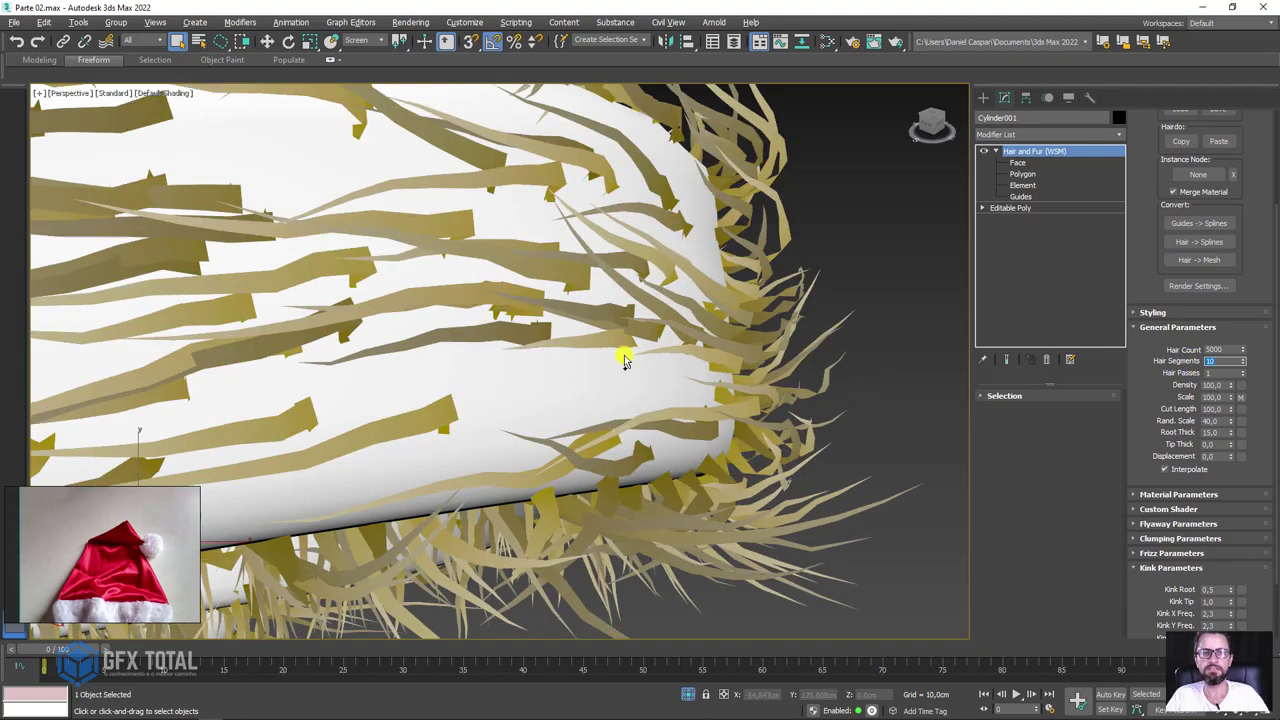
{"action": "scroll", "coordinate": [623, 362], "scroll_direction": "down", "scroll_amount": 3}
{"action": "scroll", "coordinate": [529, 320], "scroll_direction": "down", "scroll_amount": 2}
{"action": "scroll", "coordinate": [549, 289], "scroll_direction": "down", "scroll_amount": 2}
{"action": "scroll", "coordinate": [486, 280], "scroll_direction": "down", "scroll_amount": 2}
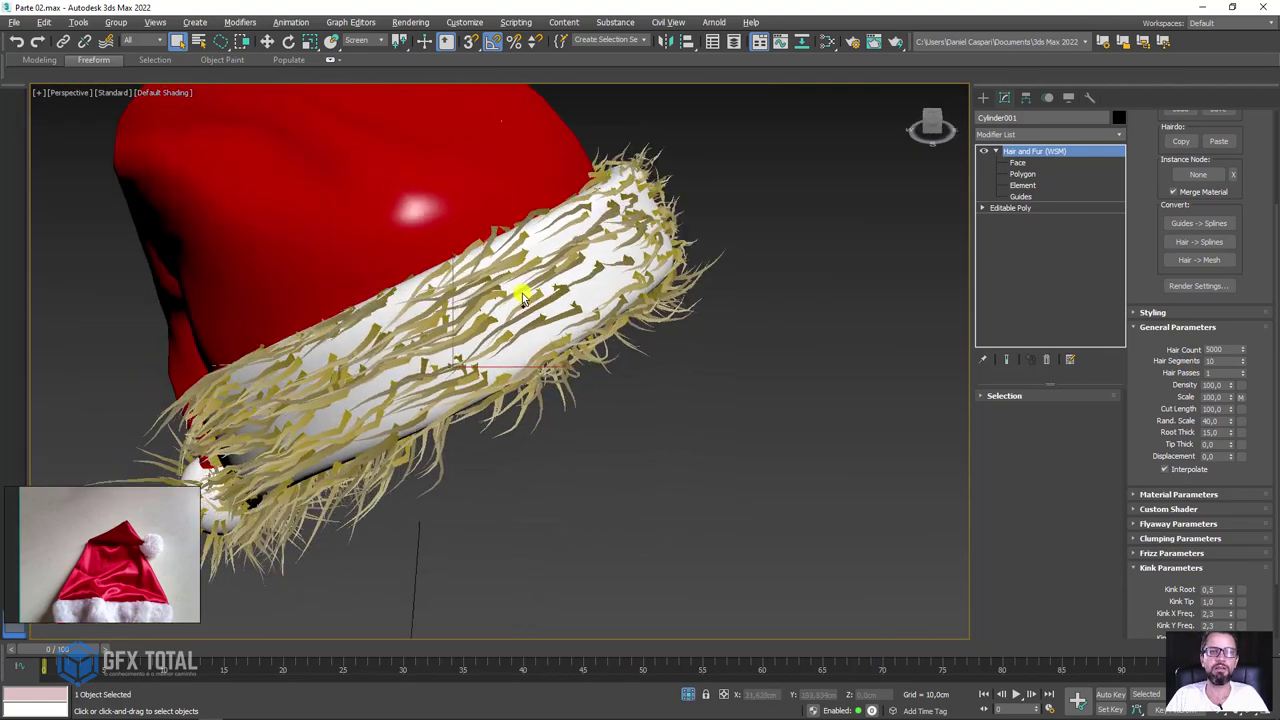
{"action": "mouse_move", "coordinate": [522, 296]}
{"action": "middle_mouse_down", "text": "alt"}
{"action": "mouse_move", "coordinate": [500, 294]}
{"action": "mouse_move", "coordinate": [674, 294]}
{"action": "mouse_move", "coordinate": [663, 251]}
{"action": "mouse_move", "coordinate": [720, 262]}
{"action": "mouse_move", "coordinate": [686, 354]}
{"action": "mouse_move", "coordinate": [591, 429]}
{"action": "mouse_move", "coordinate": [587, 452]}
{"action": "mouse_move", "coordinate": [900, 420]}
{"action": "middle_mouse_up", "text": "alt"}
{"action": "scroll", "coordinate": [720, 262], "scroll_direction": "down", "scroll_amount": 3}
{"action": "scroll", "coordinate": [587, 452], "scroll_direction": "up", "scroll_amount": 3}
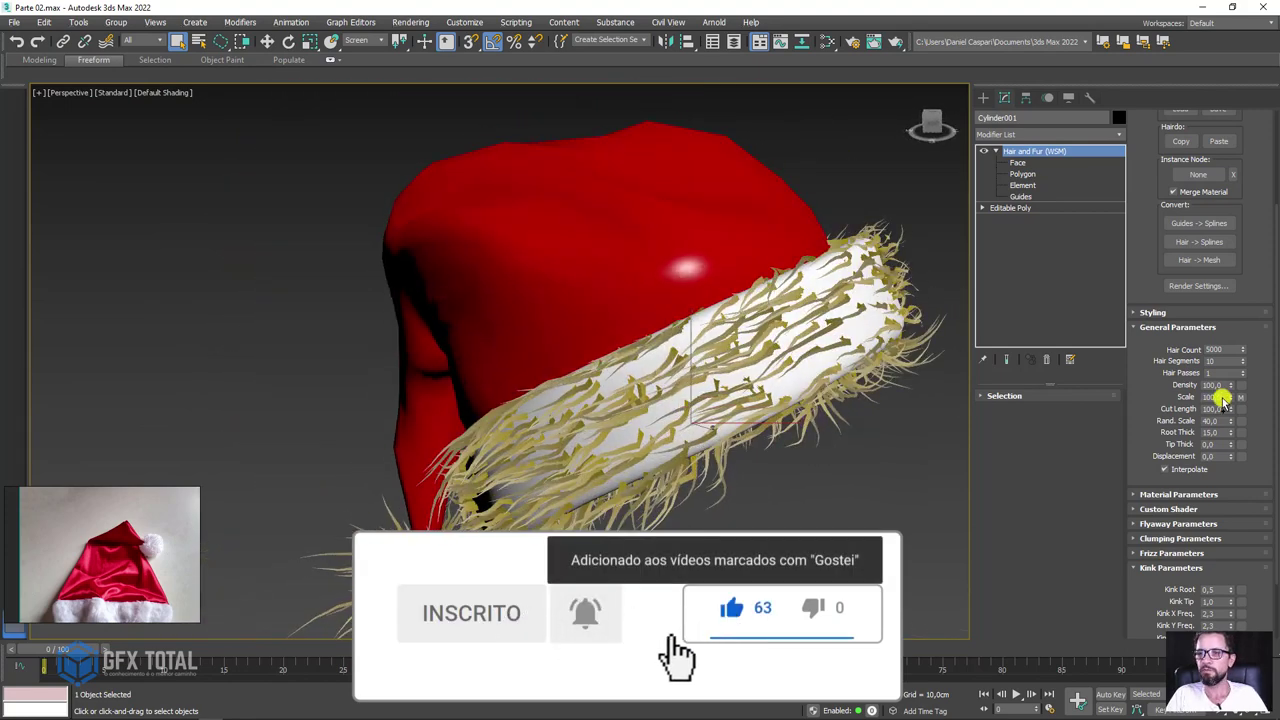
- Try hair Scale 20 and 40, then settle on 30
{"action": "double_click", "coordinate": [1212, 397]}
{"action": "type", "text": "20"}
{"action": "key", "text": "Return"}
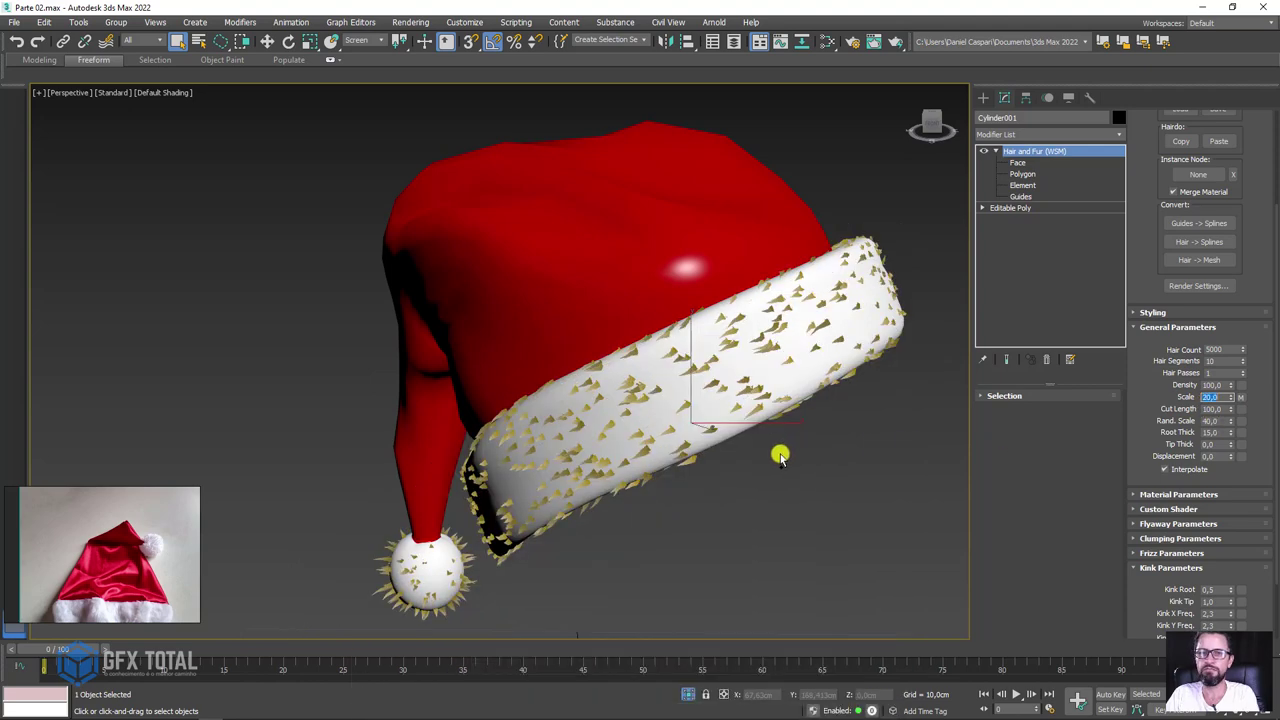
{"action": "mouse_move", "coordinate": [765, 452]}
{"action": "middle_mouse_down", "text": "alt"}
{"action": "mouse_move", "coordinate": [851, 366]}
{"action": "mouse_move", "coordinate": [880, 365]}
{"action": "middle_mouse_up", "text": "alt"}
{"action": "double_click", "coordinate": [1213, 397]}
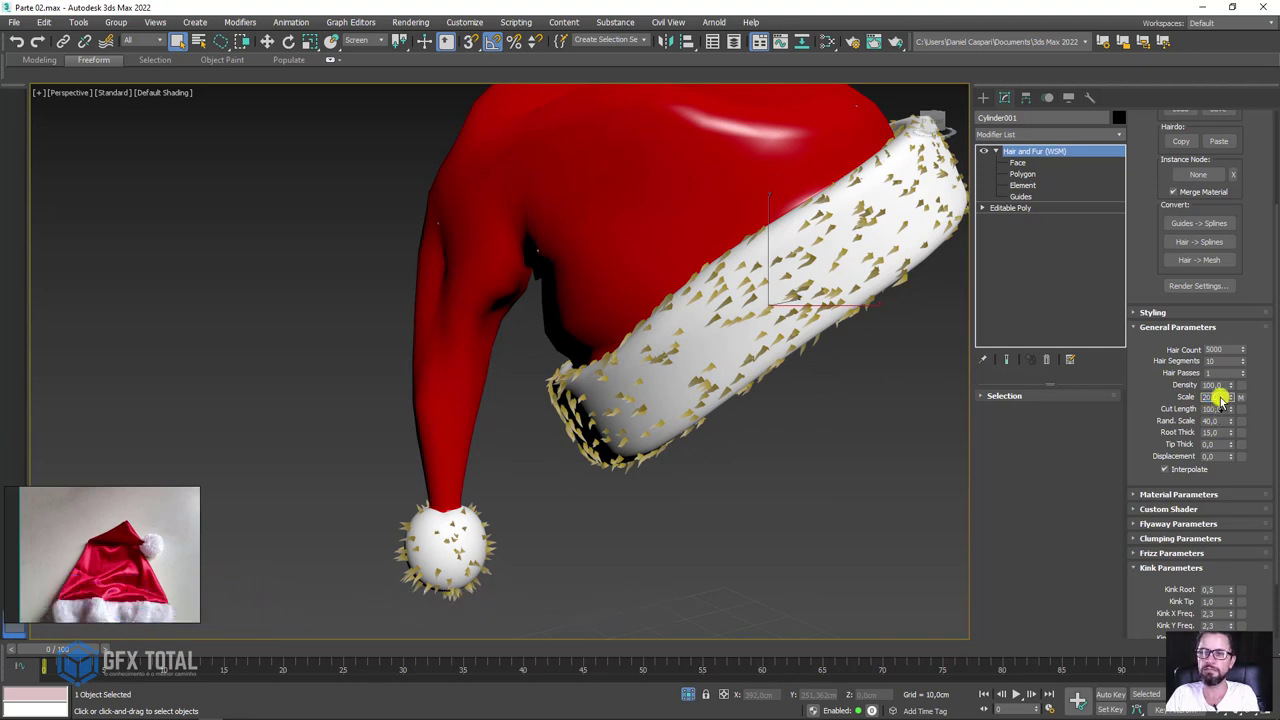
{"action": "type", "text": "40"}
{"action": "key", "text": "Return"}
{"action": "mouse_move", "coordinate": [800, 363]}
{"action": "middle_mouse_down", "text": "alt"}
{"action": "mouse_move", "coordinate": [814, 394]}
{"action": "mouse_move", "coordinate": [871, 285]}
{"action": "middle_mouse_up", "text": "alt"}
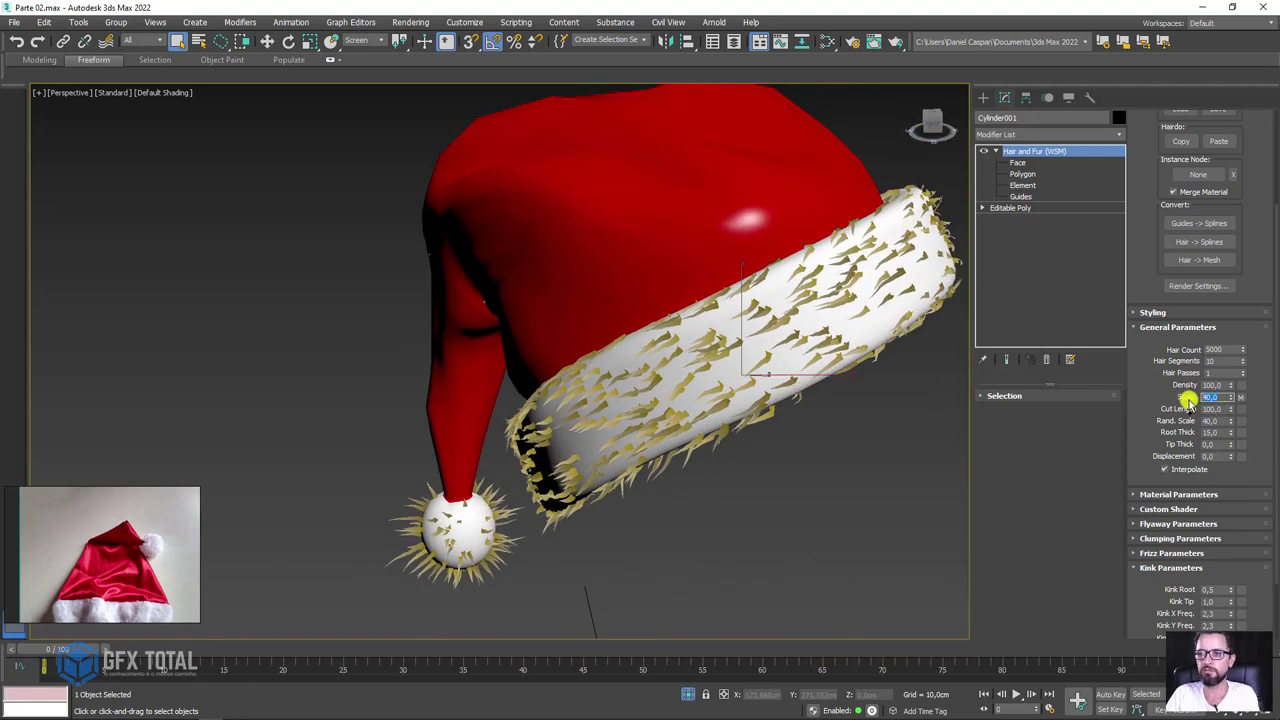
{"action": "type", "text": "30"}
{"action": "key", "text": "Return"}
{"action": "scroll", "coordinate": [543, 506], "scroll_direction": "up", "scroll_amount": 3}
- Brush the pompom's guide hairs shorter and tighter using a smaller styling brush
{"action": "middle_click_drag", "start_coordinate": [591, 474], "coordinate": [620, 418], "text": "alt"}
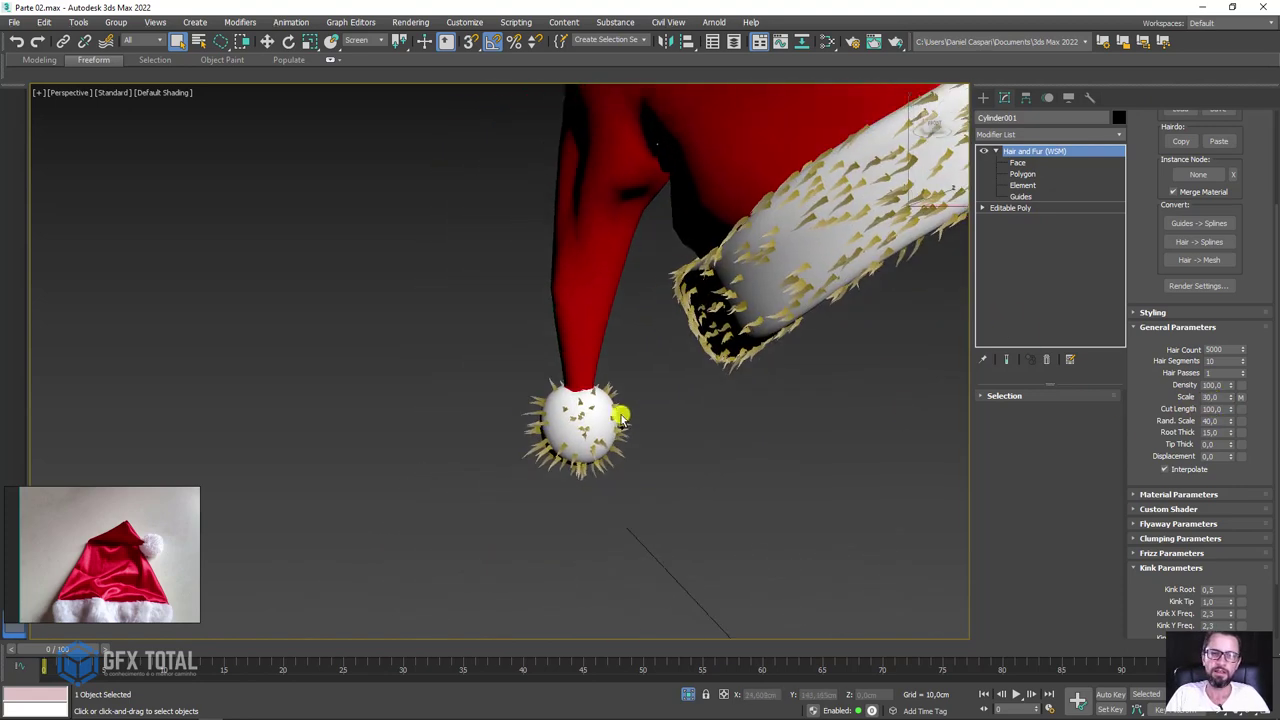
{"action": "left_click", "coordinate": [1030, 197]}
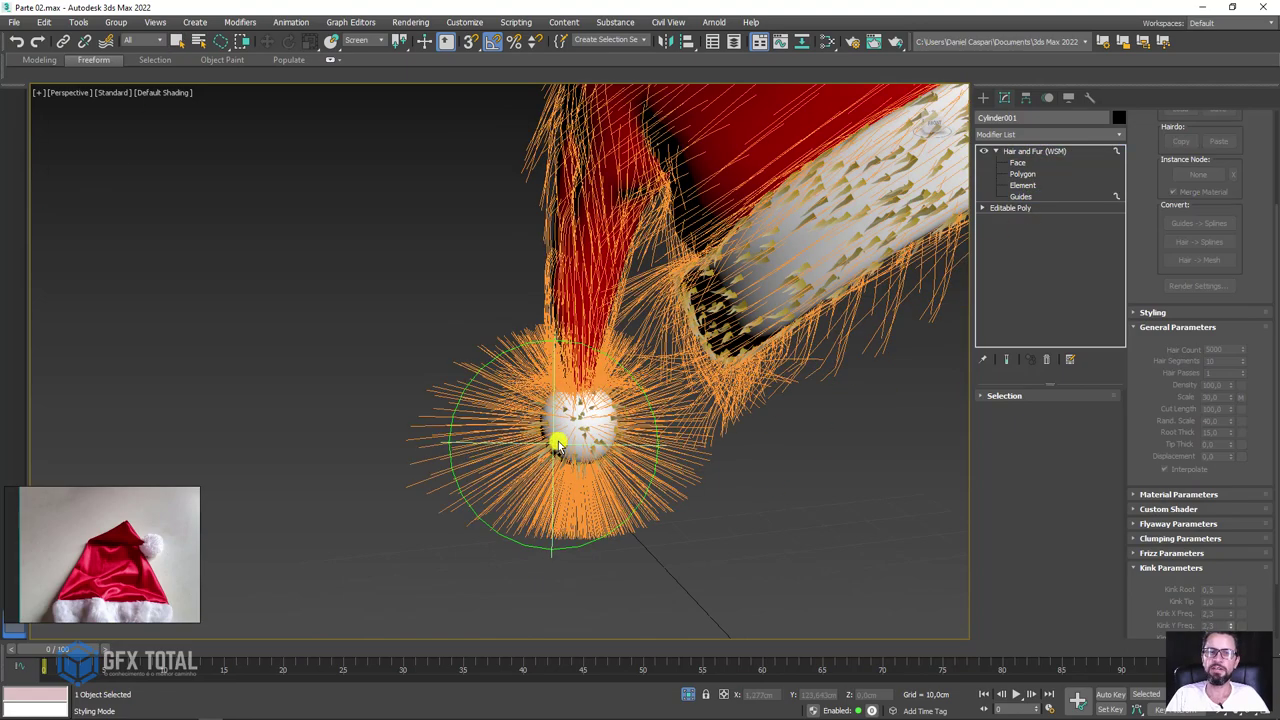
{"action": "scroll", "coordinate": [577, 433], "scroll_direction": "up", "scroll_amount": 3}
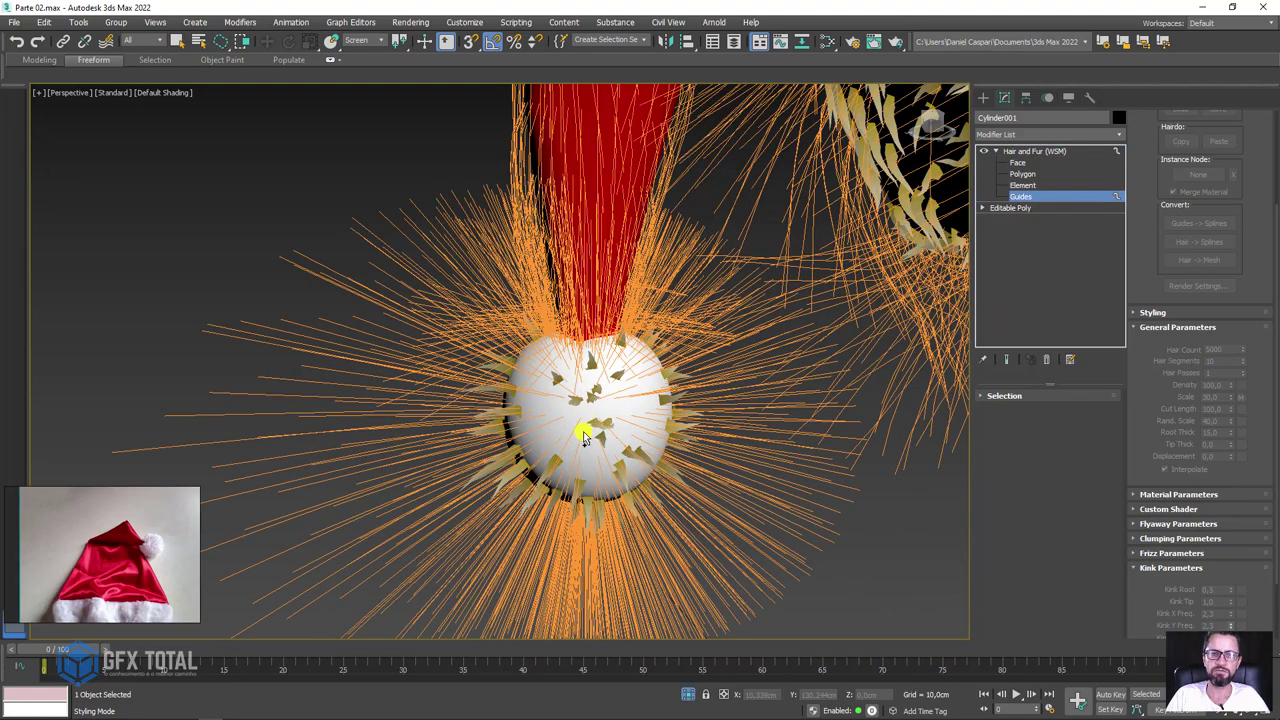
{"action": "scroll", "coordinate": [583, 435], "scroll_direction": "down", "scroll_amount": 2}
{"action": "left_click_drag", "start_coordinate": [586, 429], "coordinate": [595, 447], "text": "ctrl+shift"}
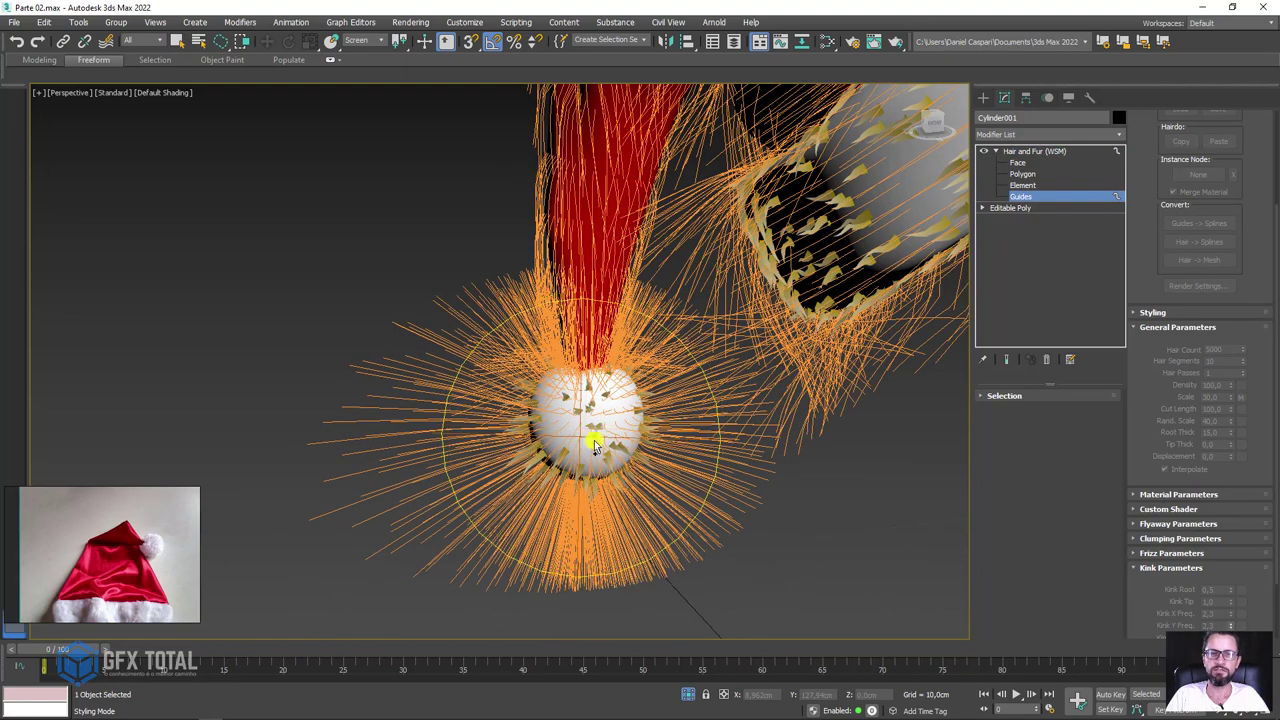
{"action": "scroll", "coordinate": [1150, 400], "scroll_direction": "up", "scroll_amount": 3}
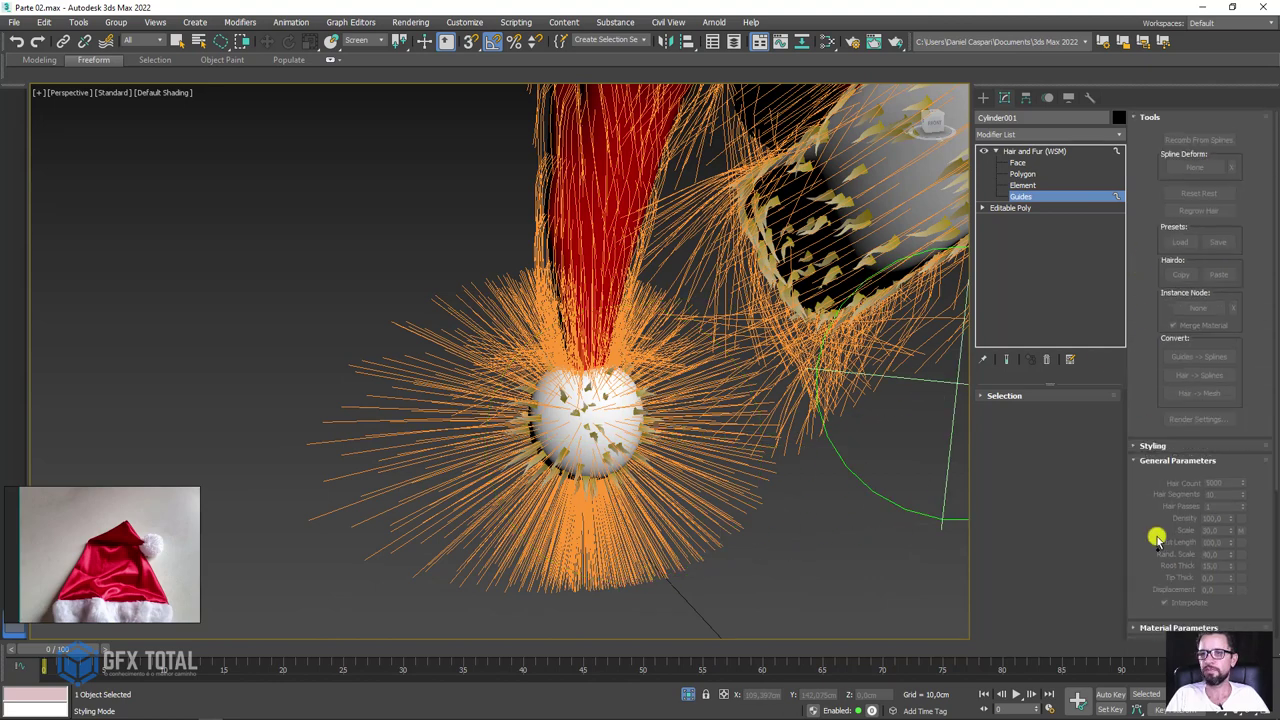
{"action": "left_click", "coordinate": [1151, 440]}
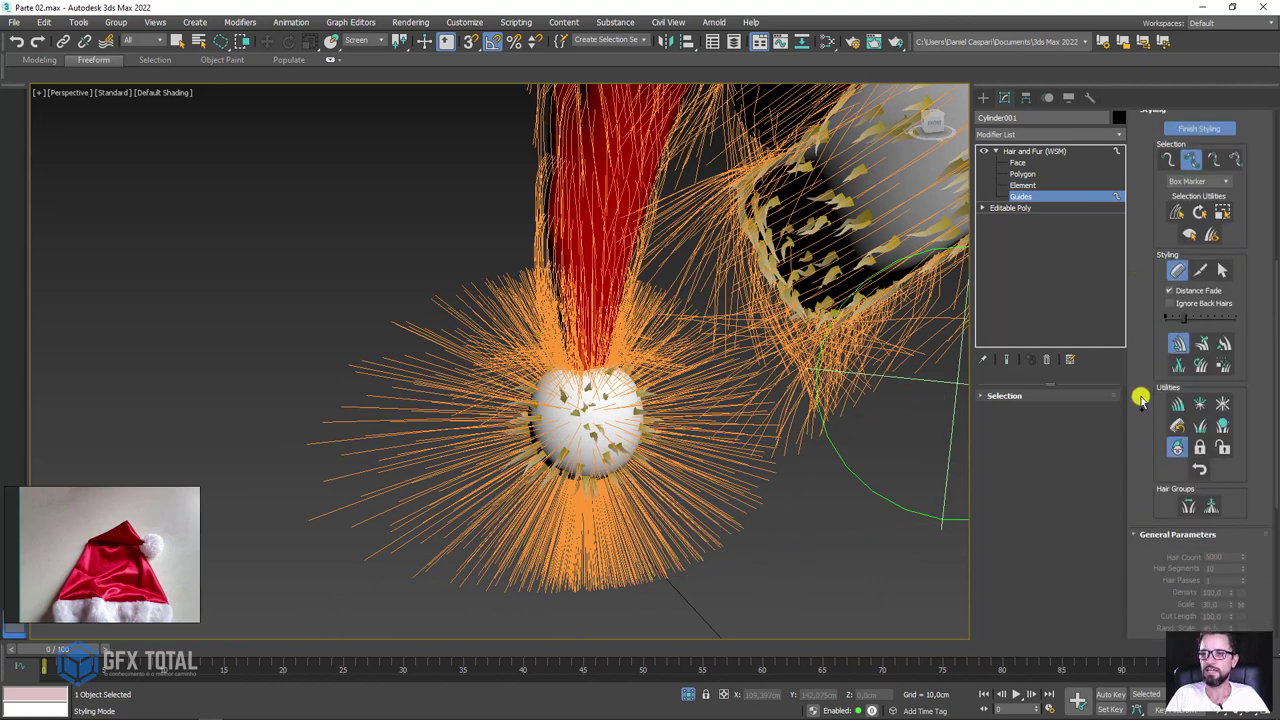
{"action": "mouse_move", "coordinate": [571, 428]}
{"action": "left_mouse_down"}
{"action": "mouse_move", "coordinate": [571, 451]}
{"action": "mouse_move", "coordinate": [543, 468]}
{"action": "mouse_move", "coordinate": [605, 497]}
{"action": "left_mouse_up"}
- Finish styling the guides and collapse the Styling rollout to view the whole hat
{"action": "mouse_move", "coordinate": [605, 497]}
{"action": "middle_mouse_down", "text": "alt"}
{"action": "mouse_move", "coordinate": [729, 500]}
{"action": "mouse_move", "coordinate": [689, 503]}
{"action": "middle_mouse_up", "text": "alt"}
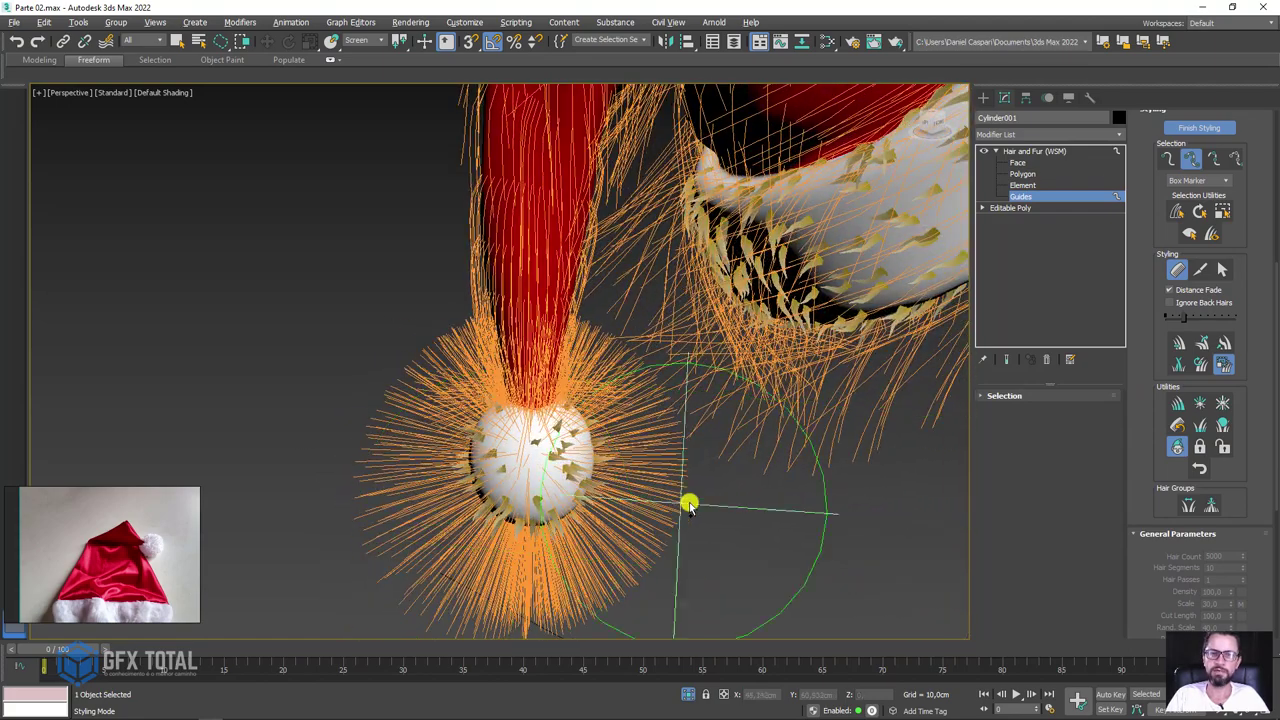
{"action": "scroll", "coordinate": [750, 485], "scroll_direction": "down", "scroll_amount": 5}
{"action": "middle_click_drag", "start_coordinate": [806, 469], "coordinate": [957, 227], "text": "alt"}
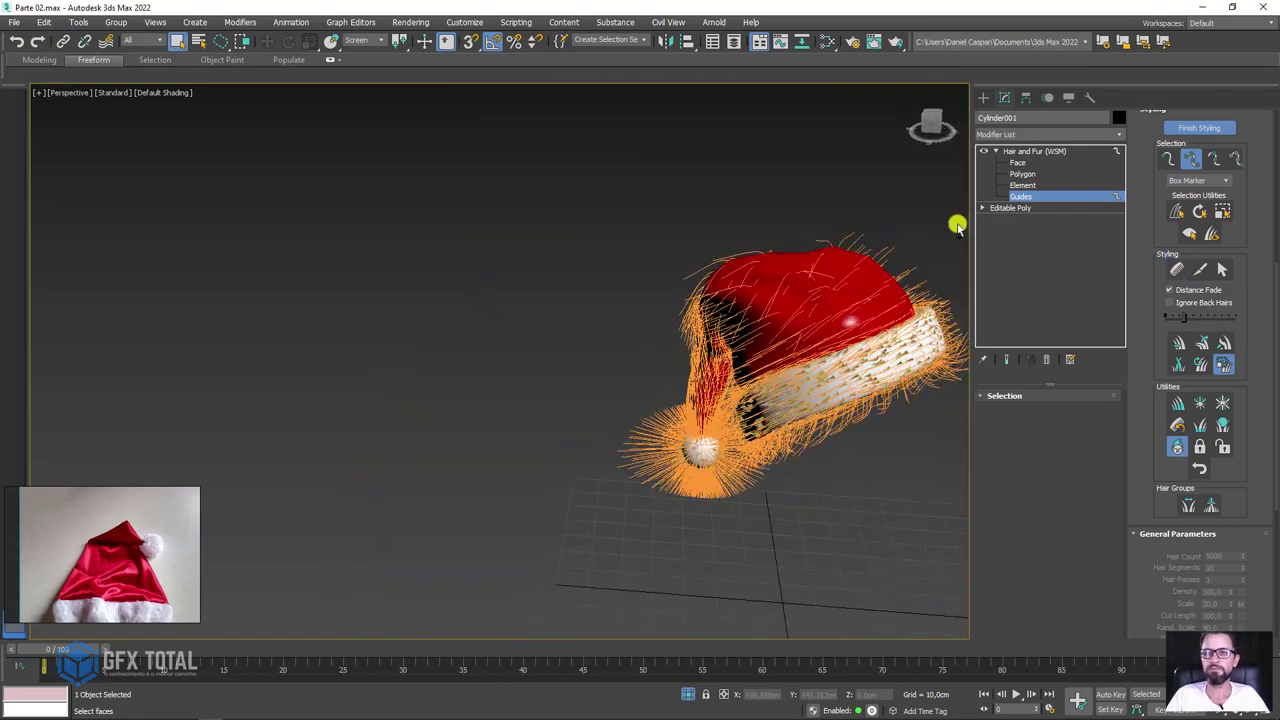
{"action": "left_click", "coordinate": [1192, 122]}
{"action": "left_click", "coordinate": [1141, 162]}
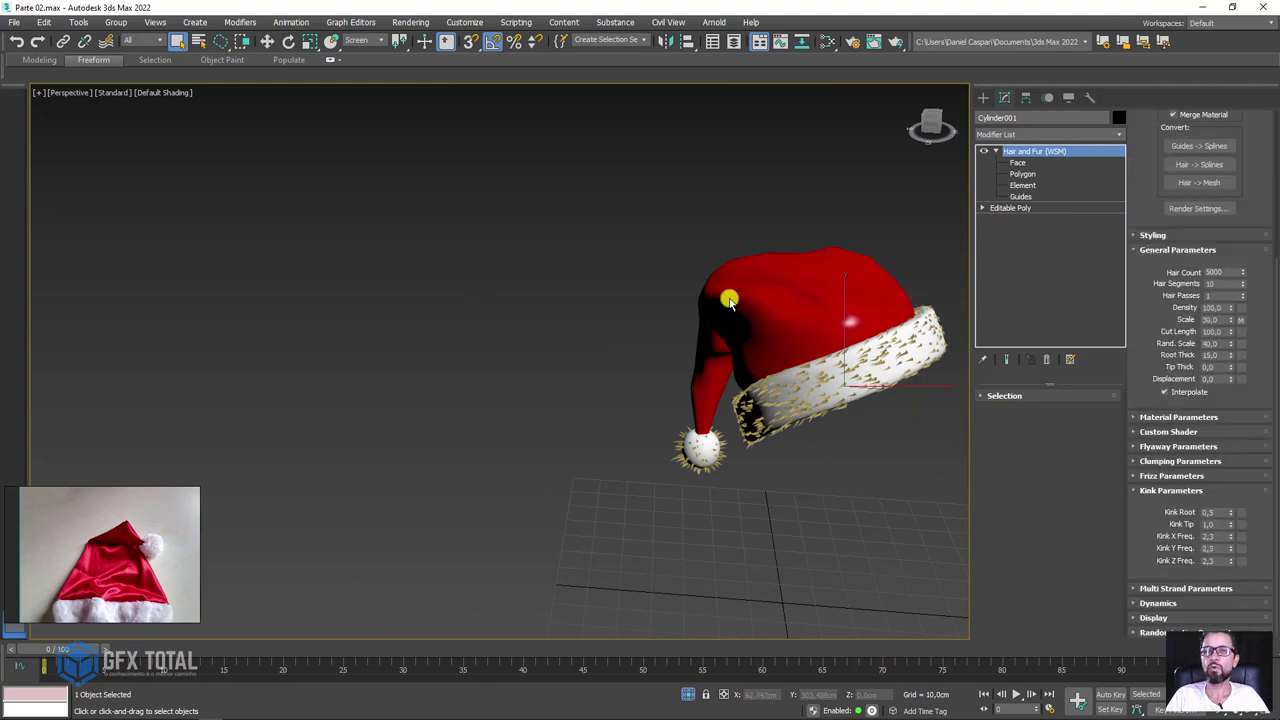
{"action": "scroll", "coordinate": [729, 343], "scroll_direction": "up", "scroll_amount": 4}
{"action": "mouse_move", "coordinate": [729, 343]}
{"action": "middle_mouse_down", "text": "alt"}
{"action": "mouse_move", "coordinate": [623, 354]}
{"action": "mouse_move", "coordinate": [788, 214]}
{"action": "middle_mouse_up", "text": "alt"}
{"action": "scroll", "coordinate": [640, 350], "scroll_direction": "up", "scroll_amount": 1}
- Run a V-Ray test render of the hat, then stop it and close the frame buffer
{"action": "left_click", "coordinate": [896, 44]}
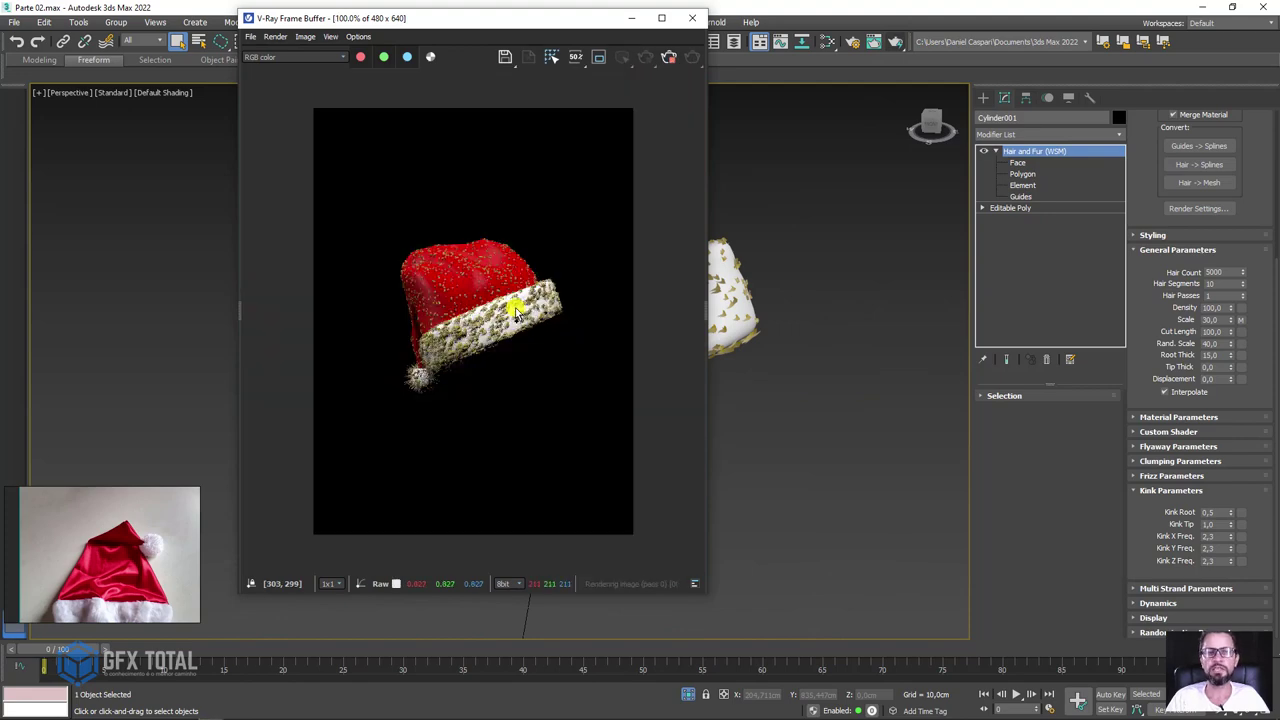
{"action": "scroll", "coordinate": [509, 310], "scroll_direction": "up", "scroll_amount": 1}
{"action": "scroll", "coordinate": [508, 313], "scroll_direction": "up", "scroll_amount": 1}
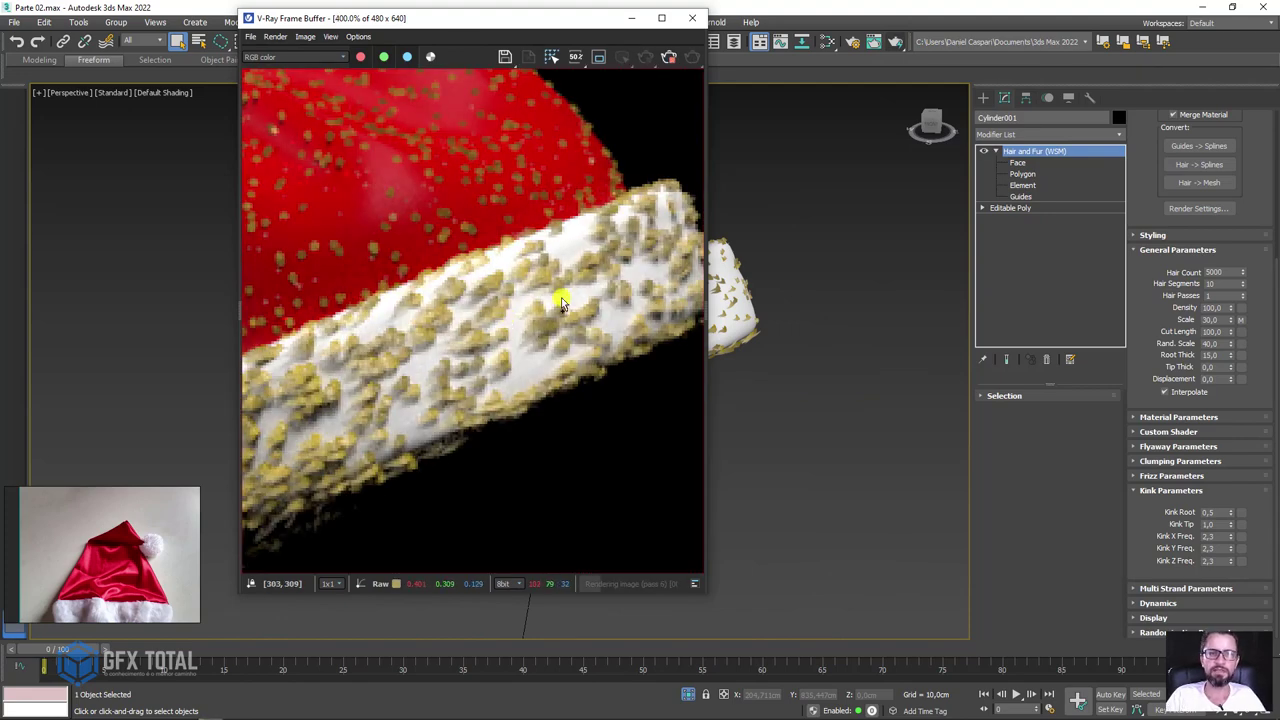
{"action": "scroll", "coordinate": [514, 300], "scroll_direction": "down", "scroll_amount": 1}
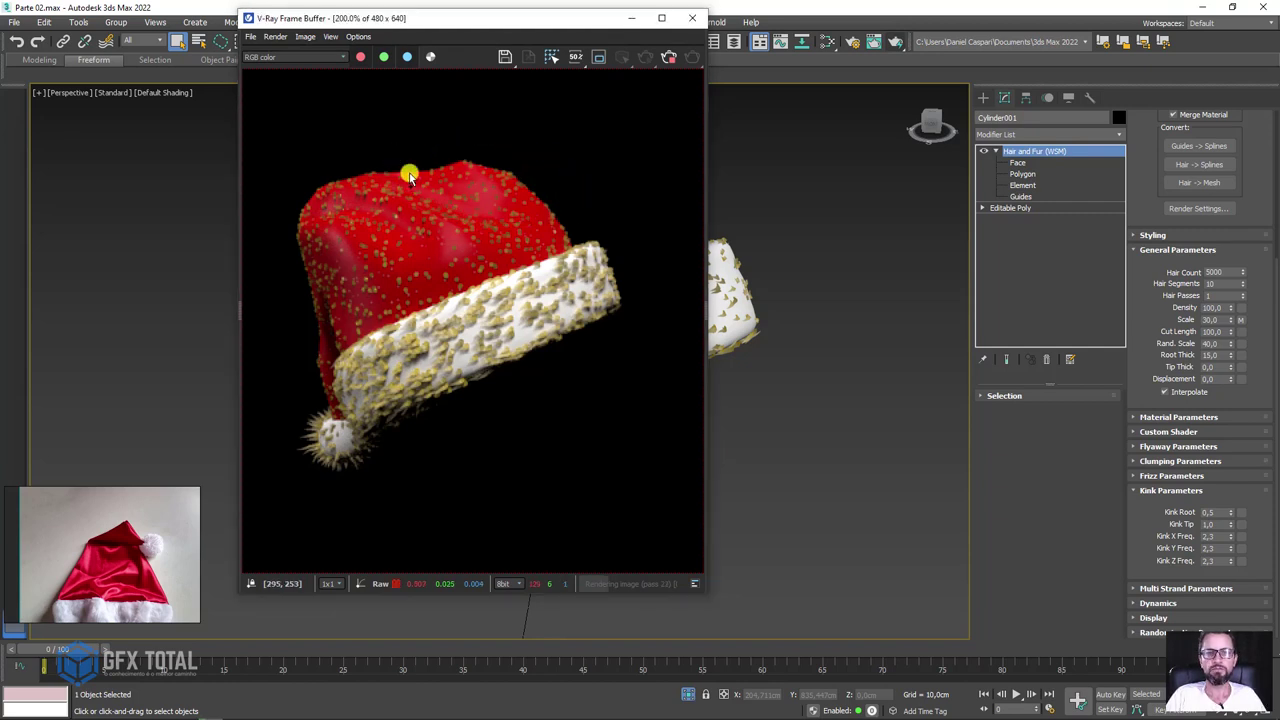
{"action": "left_click", "coordinate": [666, 60]}
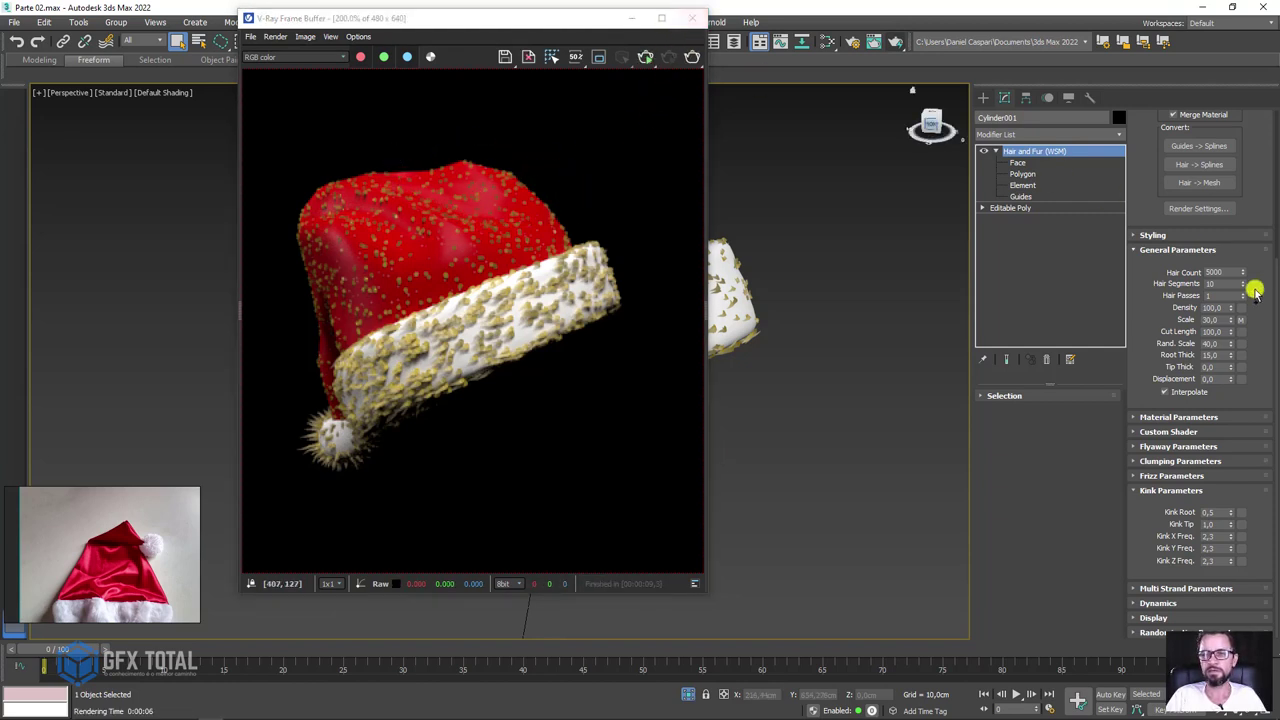
{"action": "left_click", "coordinate": [634, 20]}
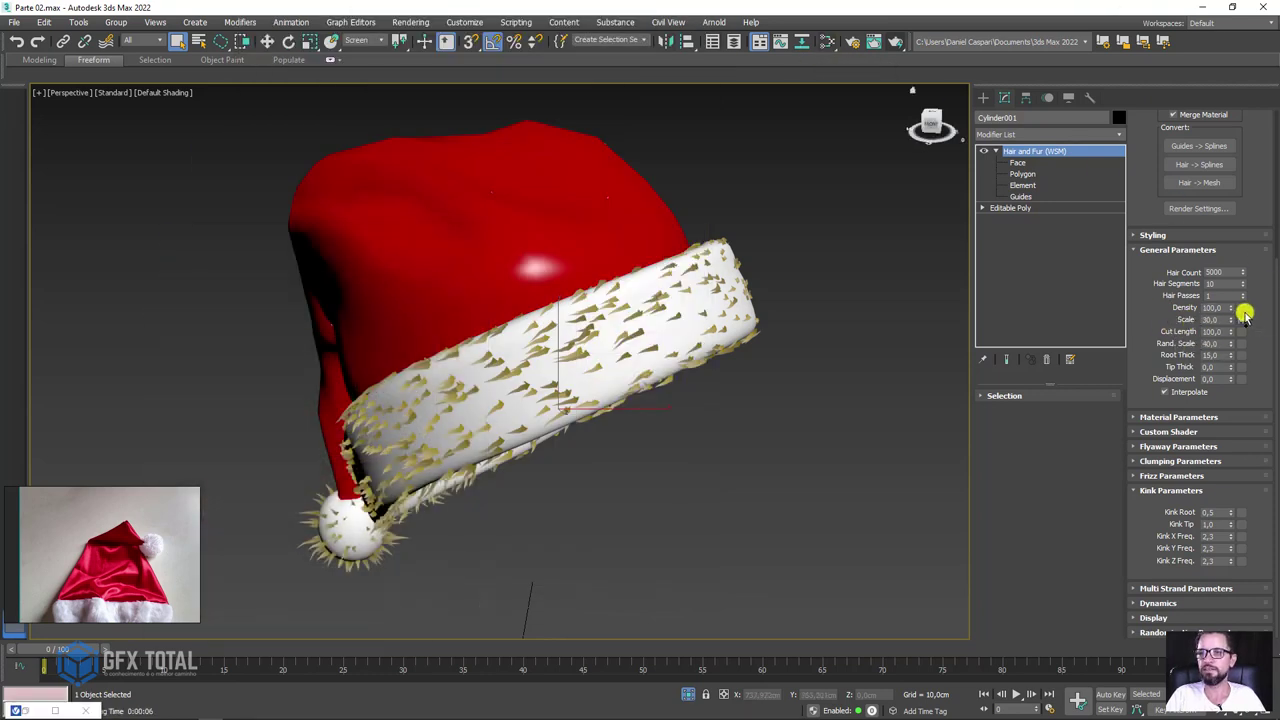
- Instance the Scale map onto Density and re-render the hat to compare the fur
{"action": "left_click_drag", "start_coordinate": [1240, 310], "coordinate": [993, 348]}
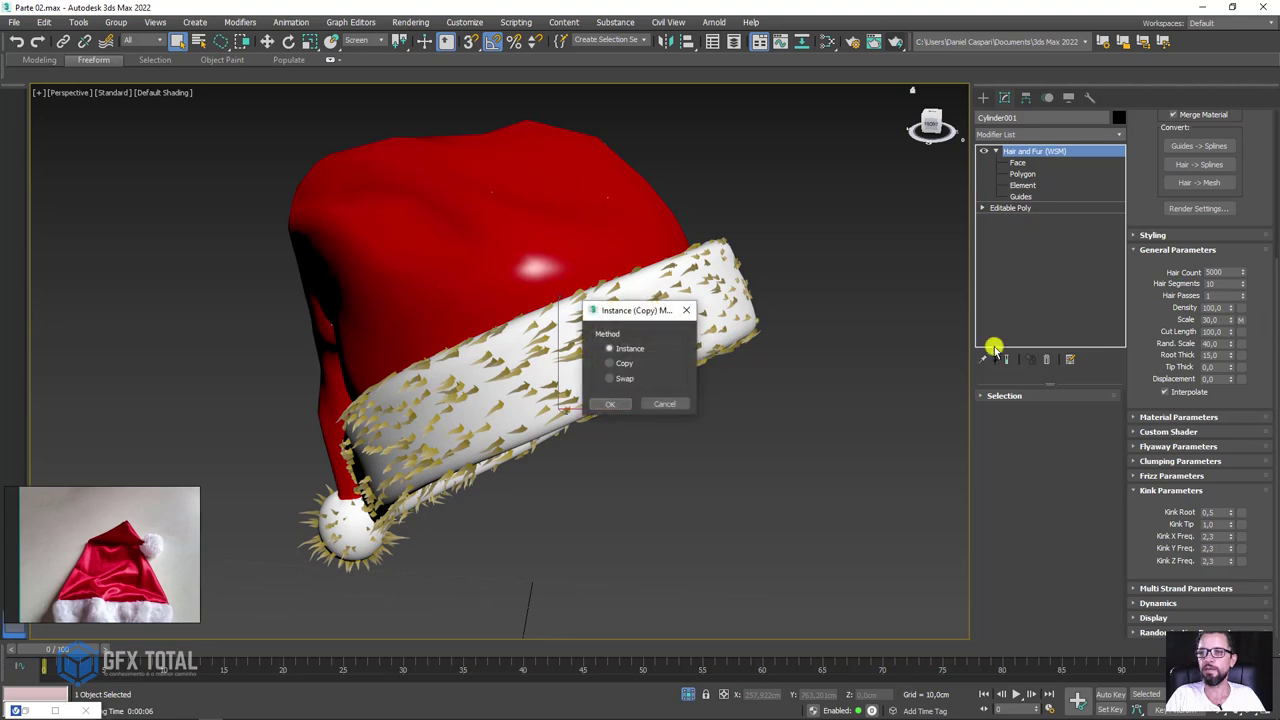
{"action": "left_click", "coordinate": [610, 403]}
{"action": "left_click", "coordinate": [894, 46]}
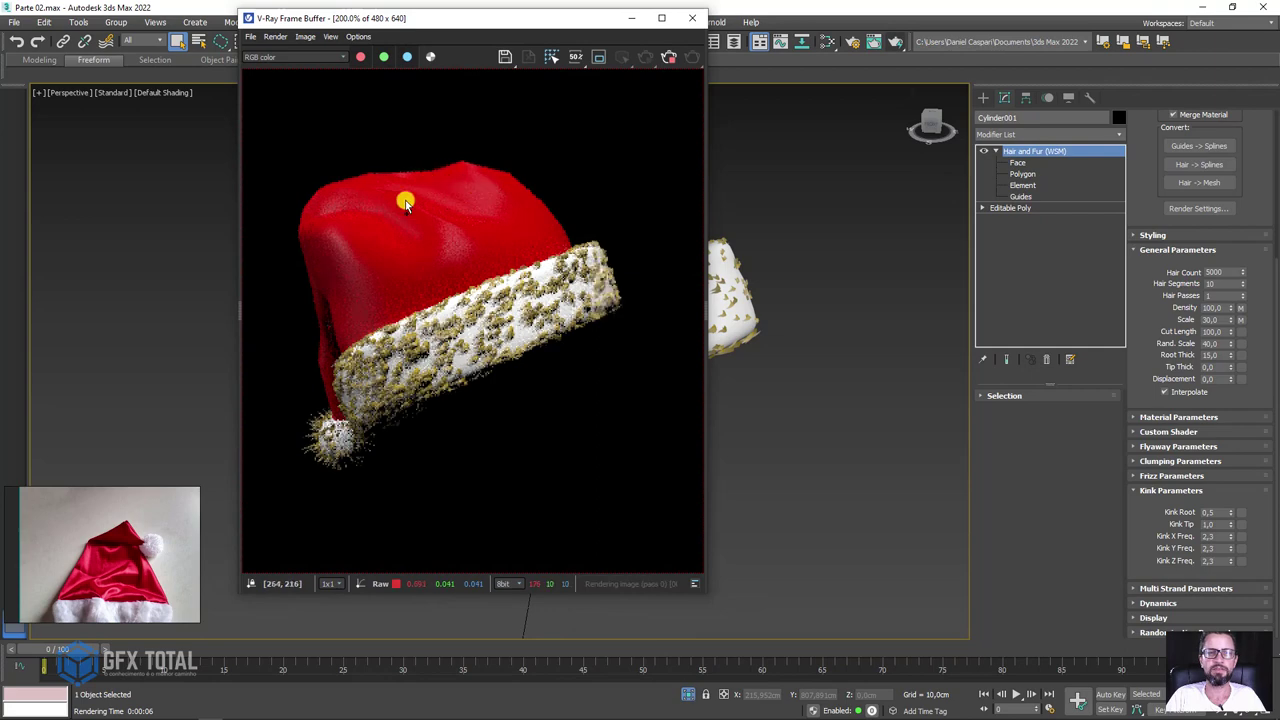
{"action": "scroll", "coordinate": [475, 252], "scroll_direction": "up", "scroll_amount": 4}
{"action": "scroll", "coordinate": [544, 244], "scroll_direction": "down", "scroll_amount": 4}
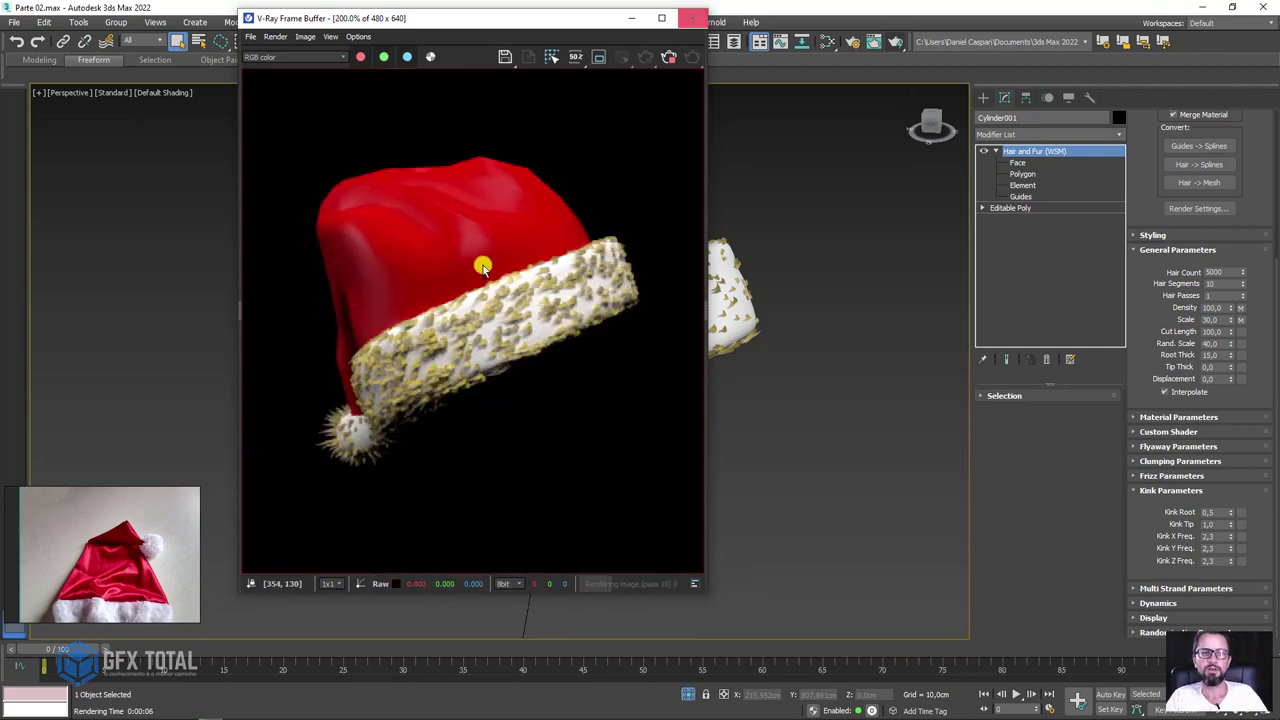
{"action": "left_click", "coordinate": [690, 20]}
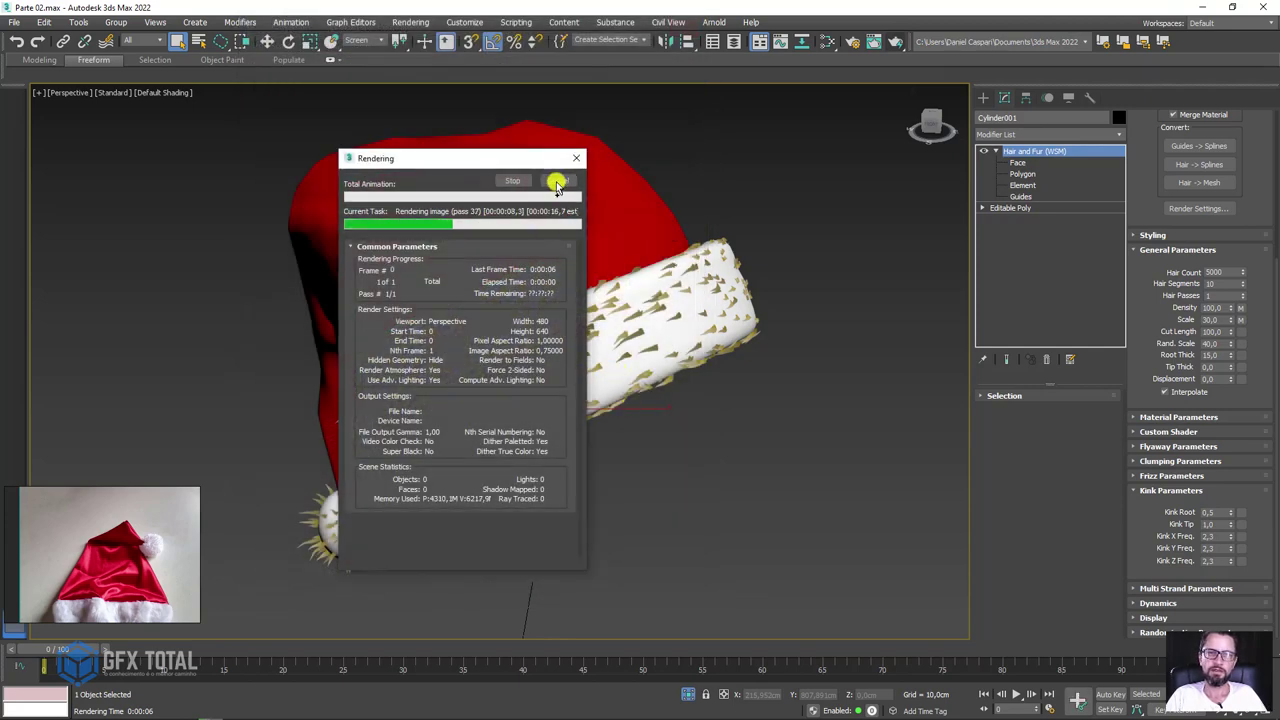
{"action": "left_click", "coordinate": [557, 184]}
{"action": "mouse_move", "coordinate": [608, 337]}
{"action": "middle_mouse_down", "text": "alt"}
{"action": "mouse_move", "coordinate": [532, 447]}
{"action": "mouse_move", "coordinate": [548, 418]}
{"action": "middle_mouse_up", "text": "alt"}
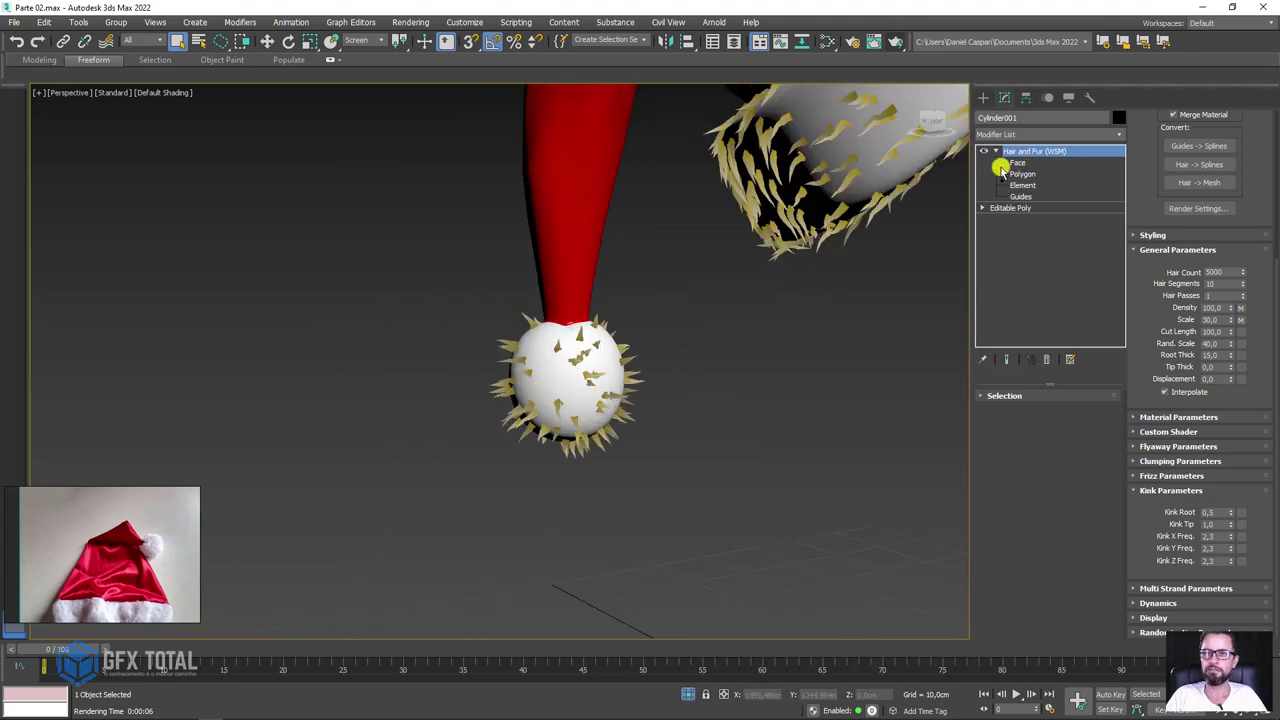
- Set Rand. Scale in General Parameters to 5 for evenly sized tufts
{"action": "middle_click_drag", "start_coordinate": [740, 280], "coordinate": [598, 315], "text": "alt"}
{"action": "middle_click_drag", "start_coordinate": [763, 305], "coordinate": [502, 468], "text": "alt"}
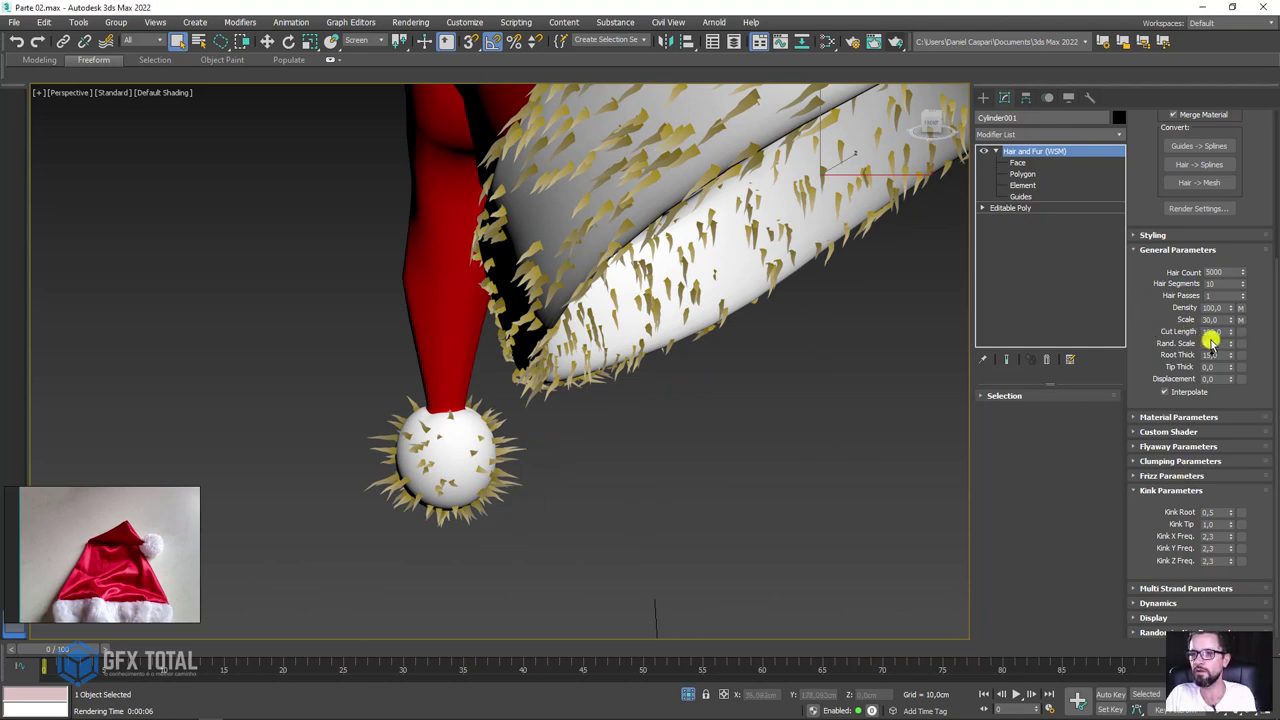
{"action": "type", "text": "10"}
{"action": "key", "text": "Return"}
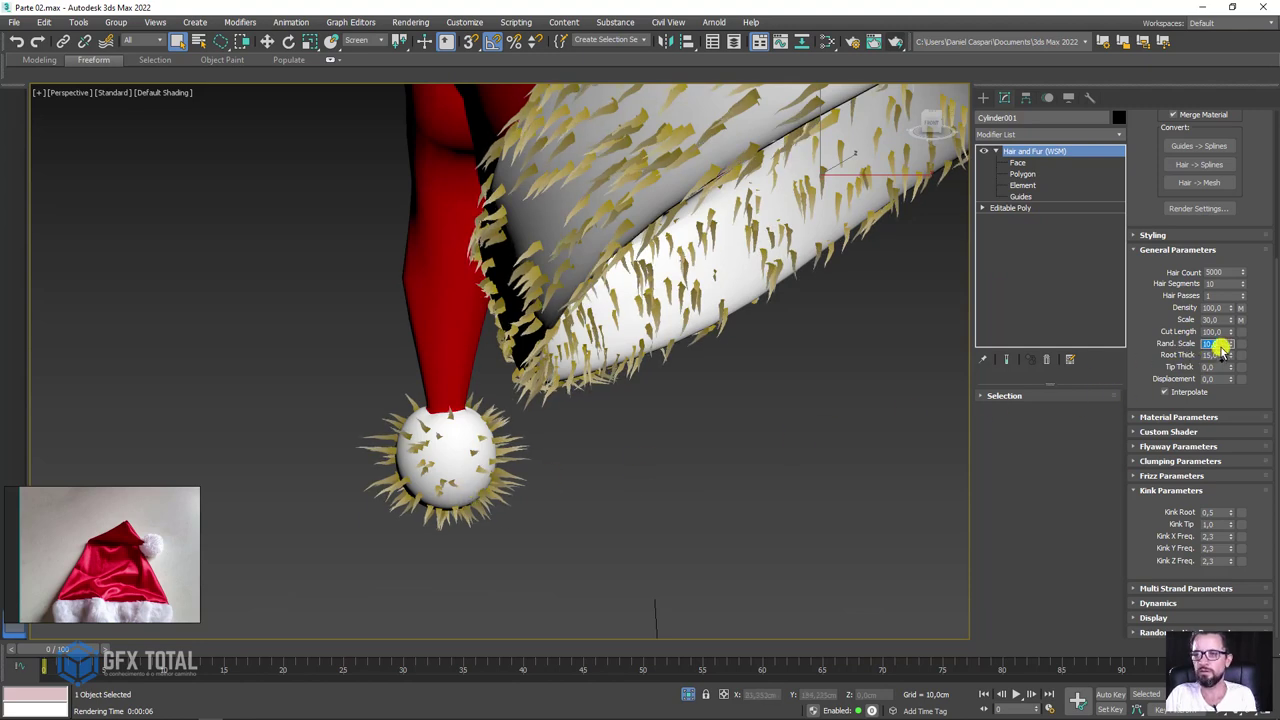
{"action": "type", "text": "5"}
{"action": "key", "text": "Return"}
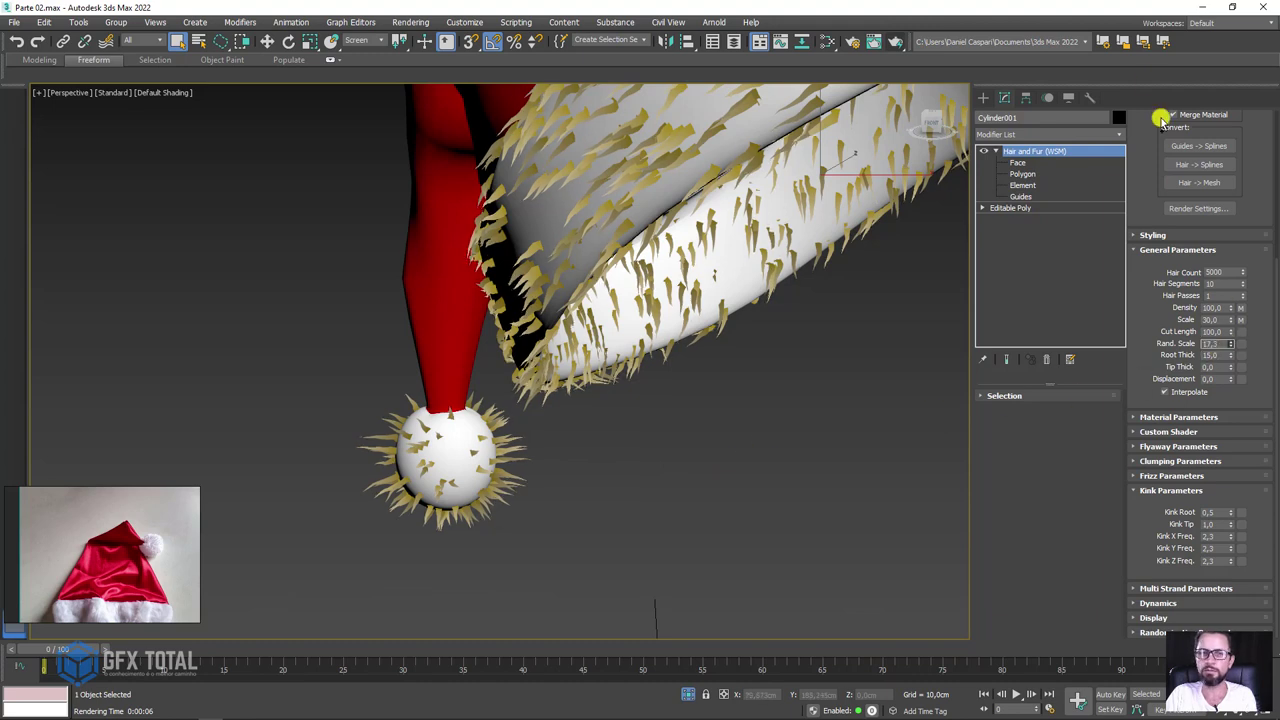
{"action": "type", "text": "26,1"}
{"action": "key", "text": "Return"}
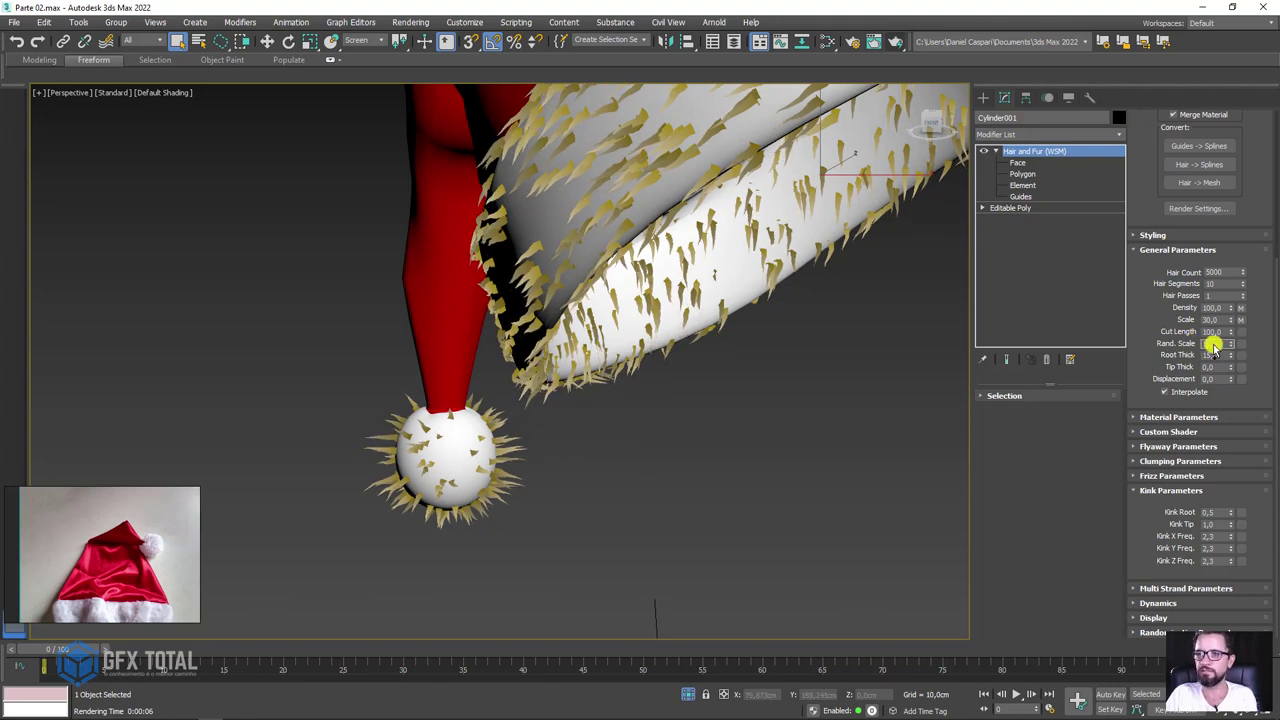
{"action": "key", "text": "Return"}
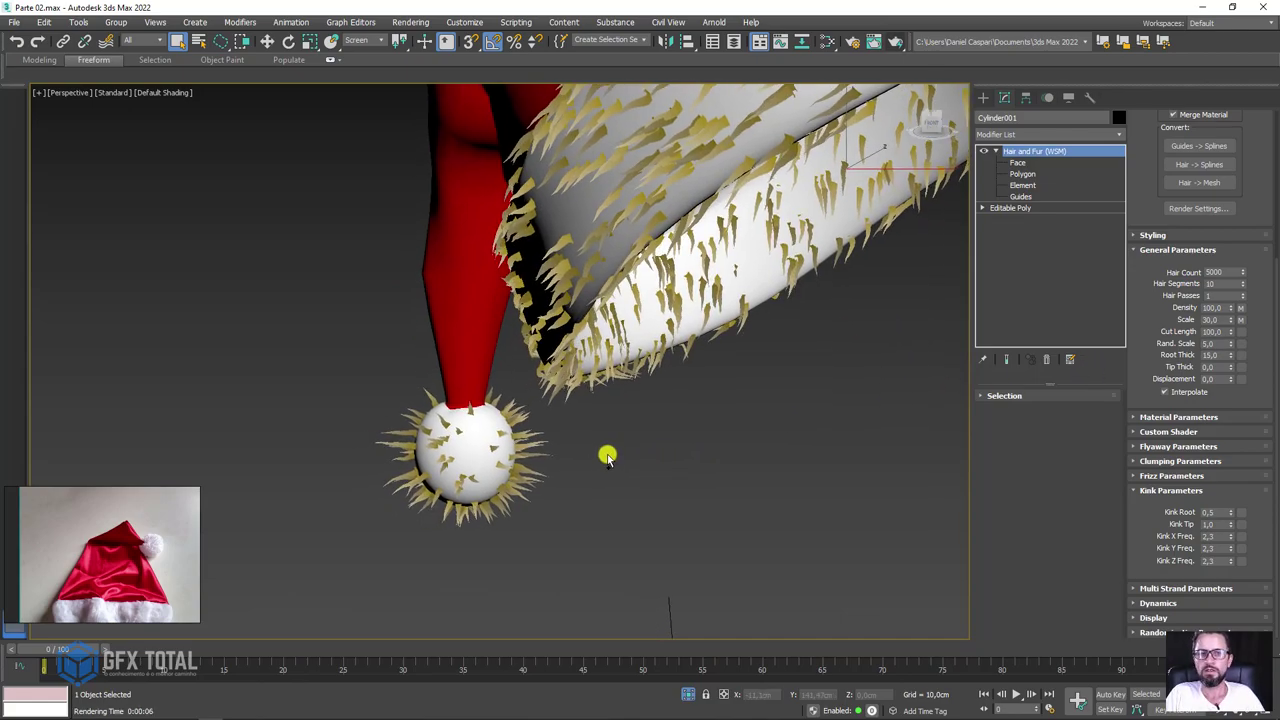
- In Guides mode, enlarge the brush and cut the pompom's lower guide hairs shorter
{"action": "left_click", "coordinate": [1020, 196]}
{"action": "mouse_move", "coordinate": [566, 461]}
{"action": "middle_mouse_down", "text": "alt"}
{"action": "mouse_move", "coordinate": [674, 391]}
{"action": "mouse_move", "coordinate": [545, 403]}
{"action": "middle_mouse_up", "text": "alt"}
{"action": "left_click_drag", "start_coordinate": [545, 403], "coordinate": [563, 371], "text": "ctrl+shift"}
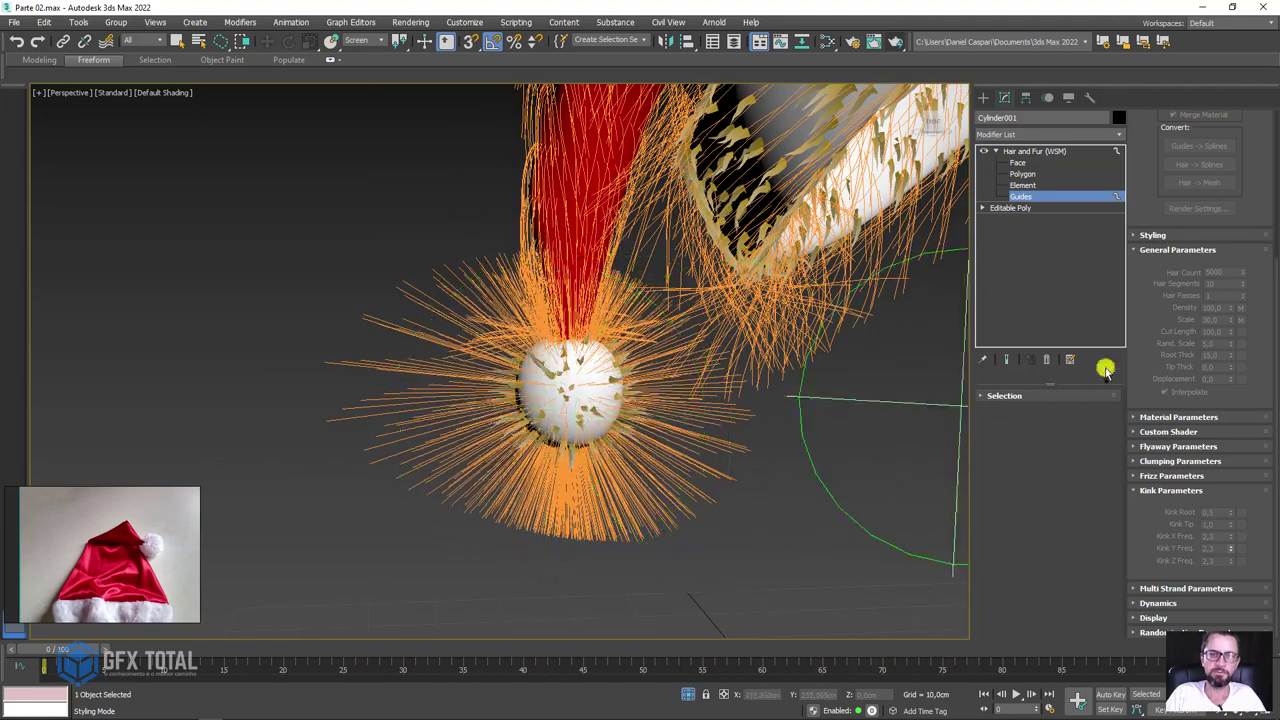
{"action": "left_click", "coordinate": [1145, 235]}
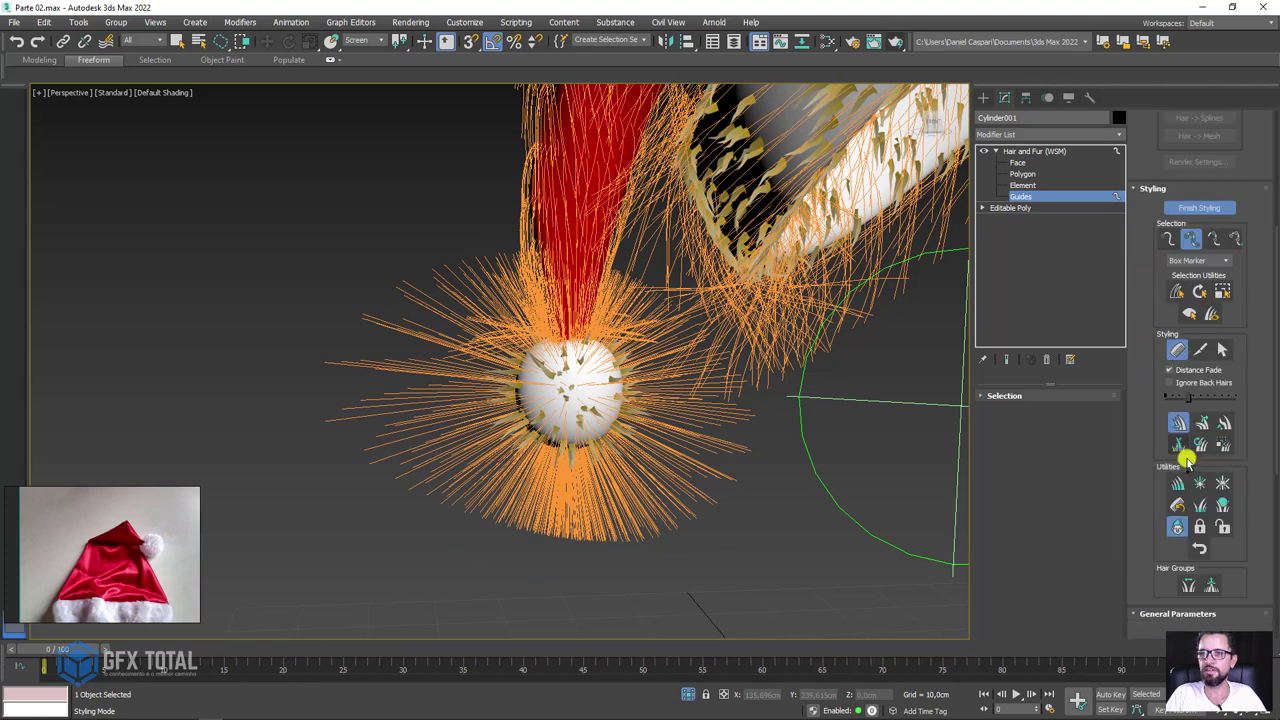
{"action": "left_click", "coordinate": [1225, 447]}
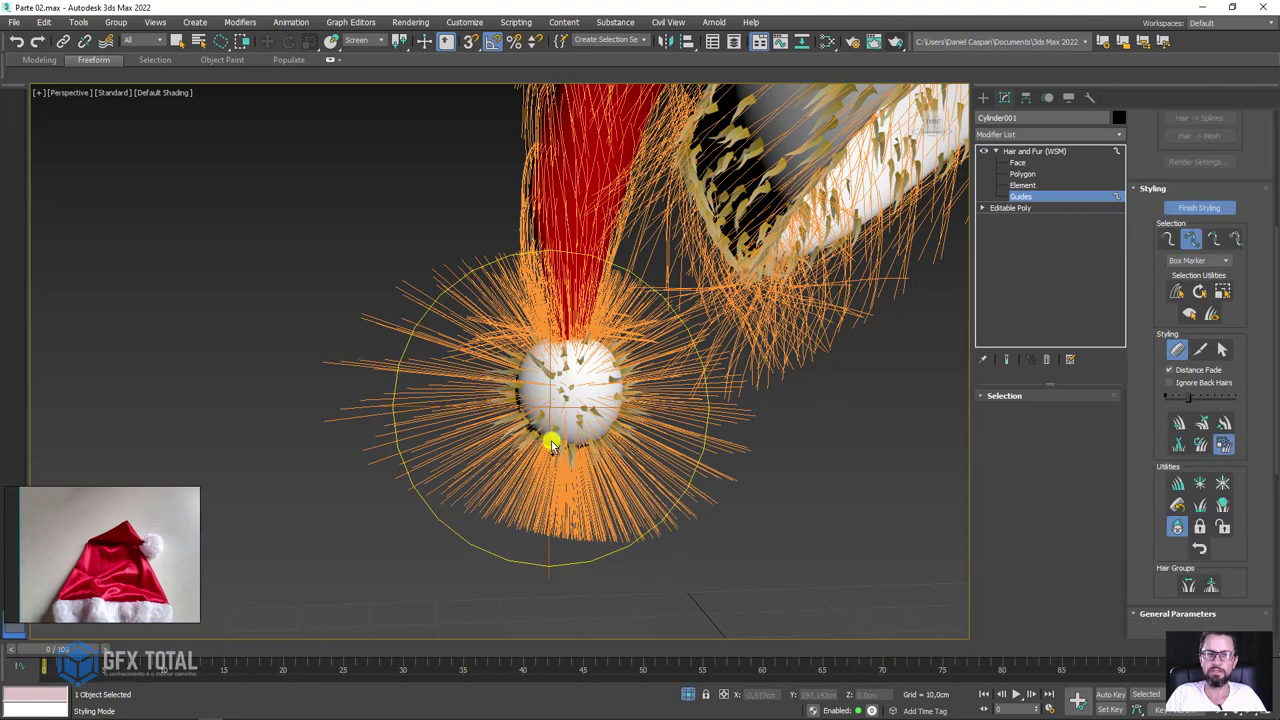
{"action": "left_click_drag", "start_coordinate": [551, 445], "coordinate": [538, 423]}
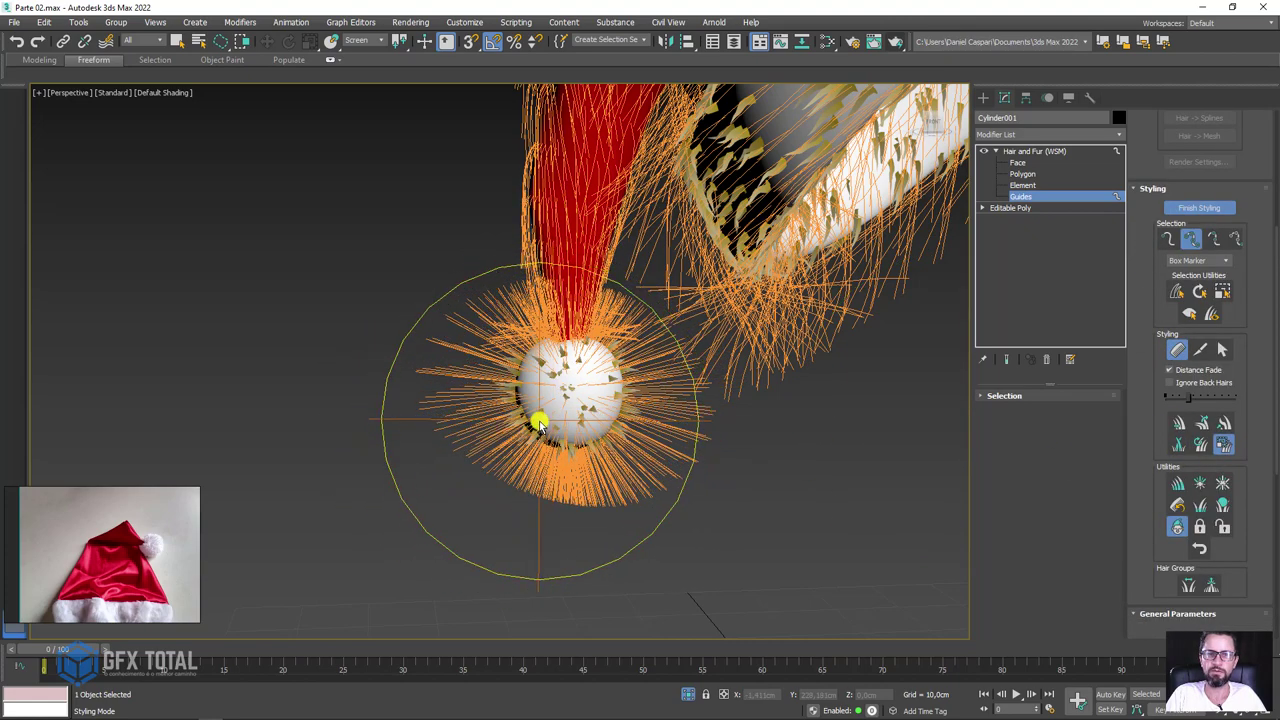
{"action": "middle_click_drag", "start_coordinate": [538, 423], "coordinate": [528, 414], "text": "alt"}
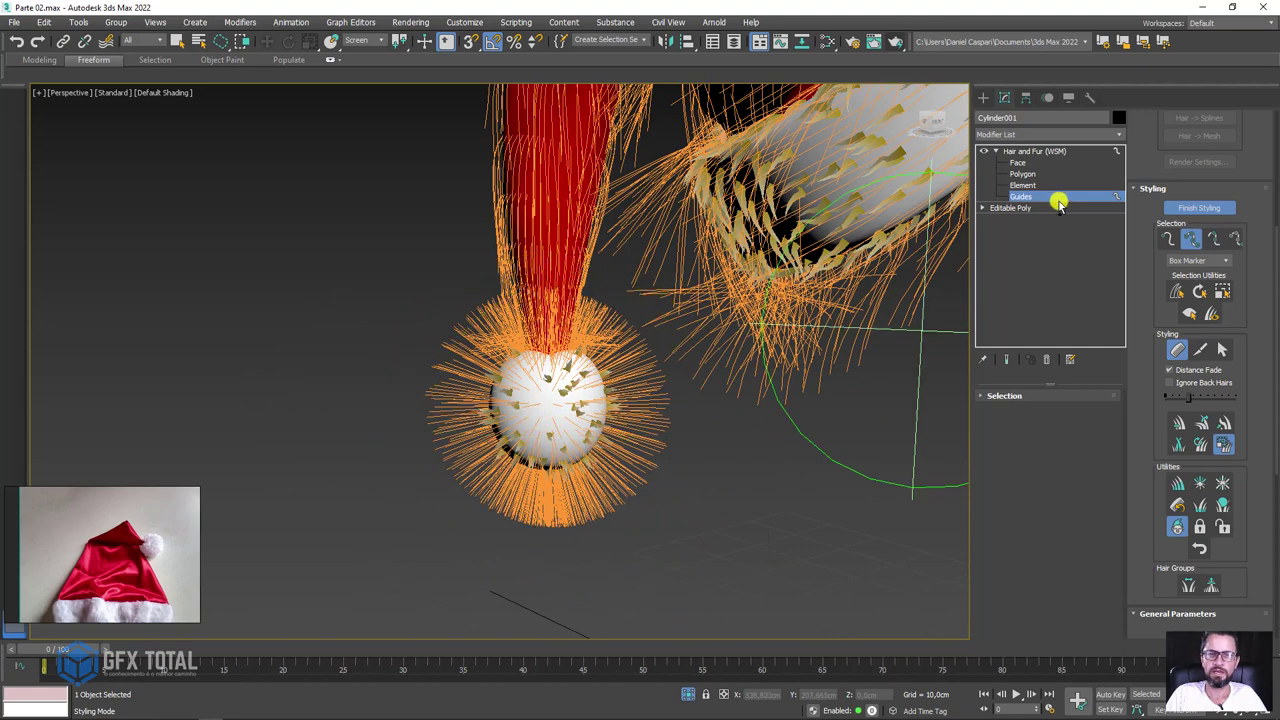
- Exit Guides editing and orbit around the hat to inspect the pompom fur
{"action": "left_click", "coordinate": [1026, 150]}
{"action": "left_click", "coordinate": [996, 151]}
{"action": "scroll", "coordinate": [692, 355], "scroll_direction": "down", "scroll_amount": 5}
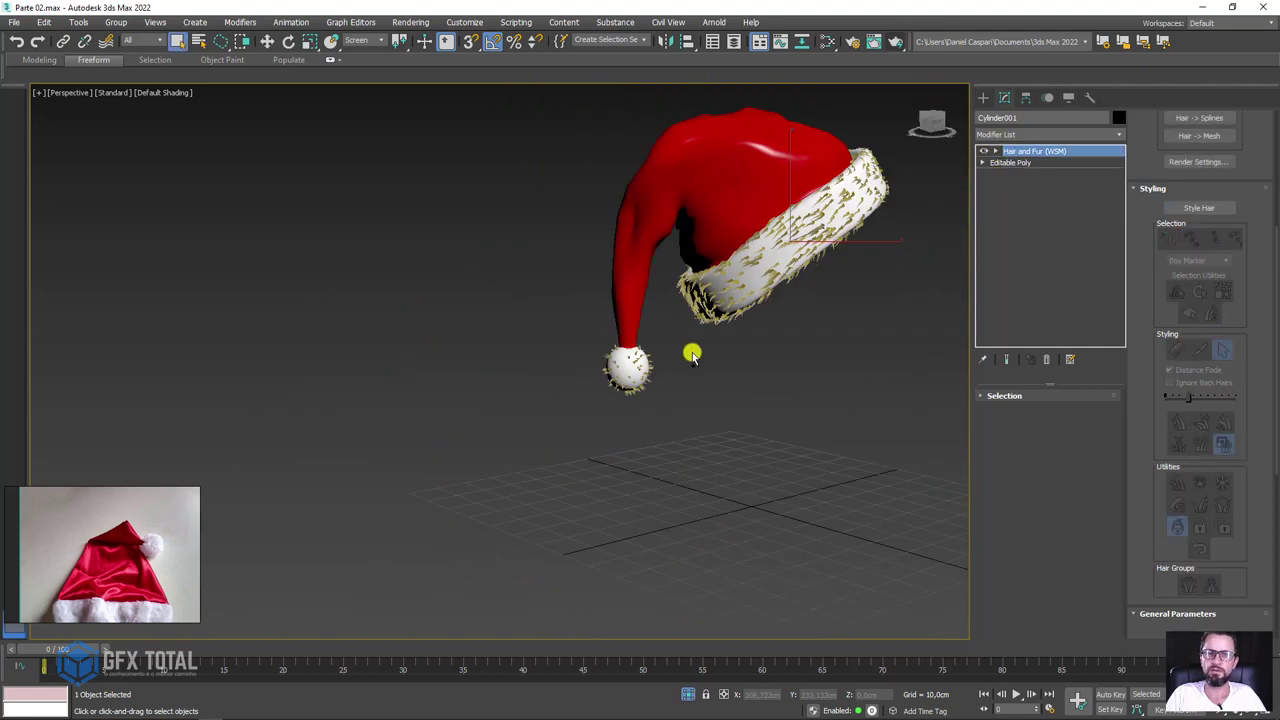
{"action": "mouse_move", "coordinate": [692, 355]}
{"action": "middle_mouse_down", "text": "alt"}
{"action": "mouse_move", "coordinate": [623, 380]}
{"action": "mouse_move", "coordinate": [686, 317]}
{"action": "middle_mouse_up", "text": "alt"}
{"action": "scroll", "coordinate": [646, 371], "scroll_direction": "up", "scroll_amount": 4}
{"action": "scroll", "coordinate": [611, 397], "scroll_direction": "up", "scroll_amount": 2}
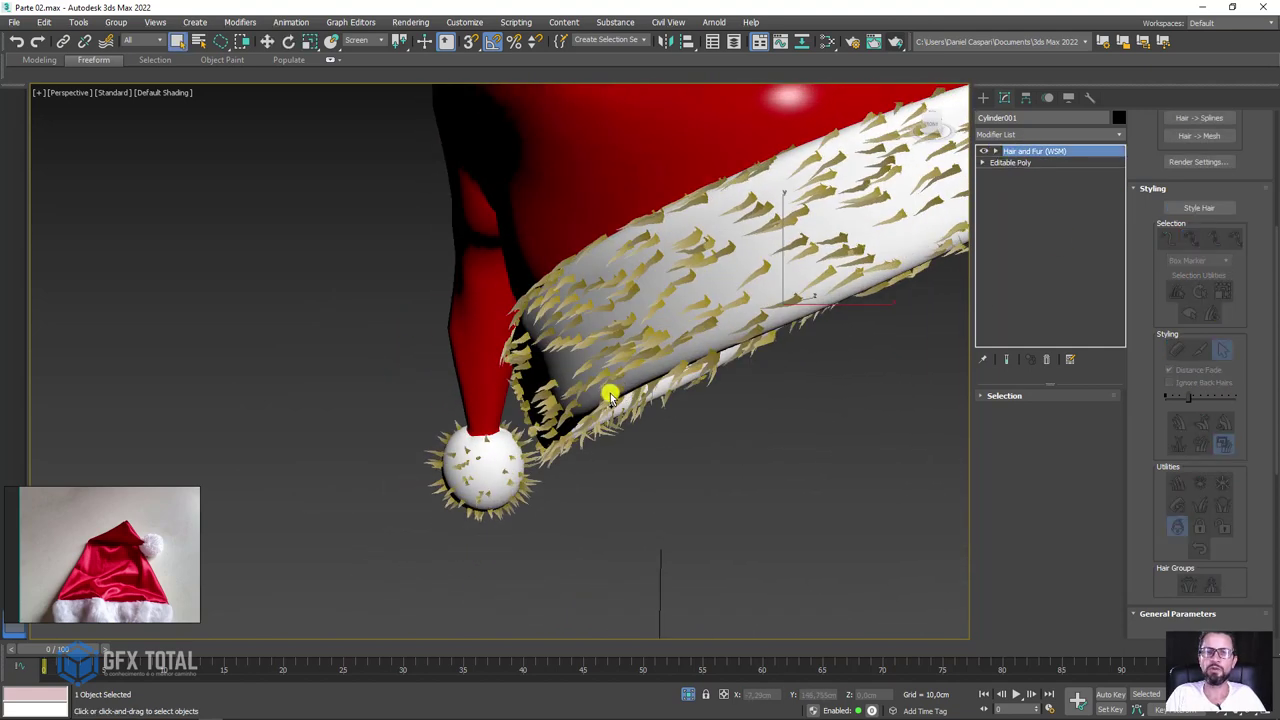
{"action": "scroll", "coordinate": [611, 397], "scroll_direction": "down", "scroll_amount": 3}
{"action": "middle_click_drag", "start_coordinate": [511, 437], "coordinate": [620, 395], "text": "alt"}
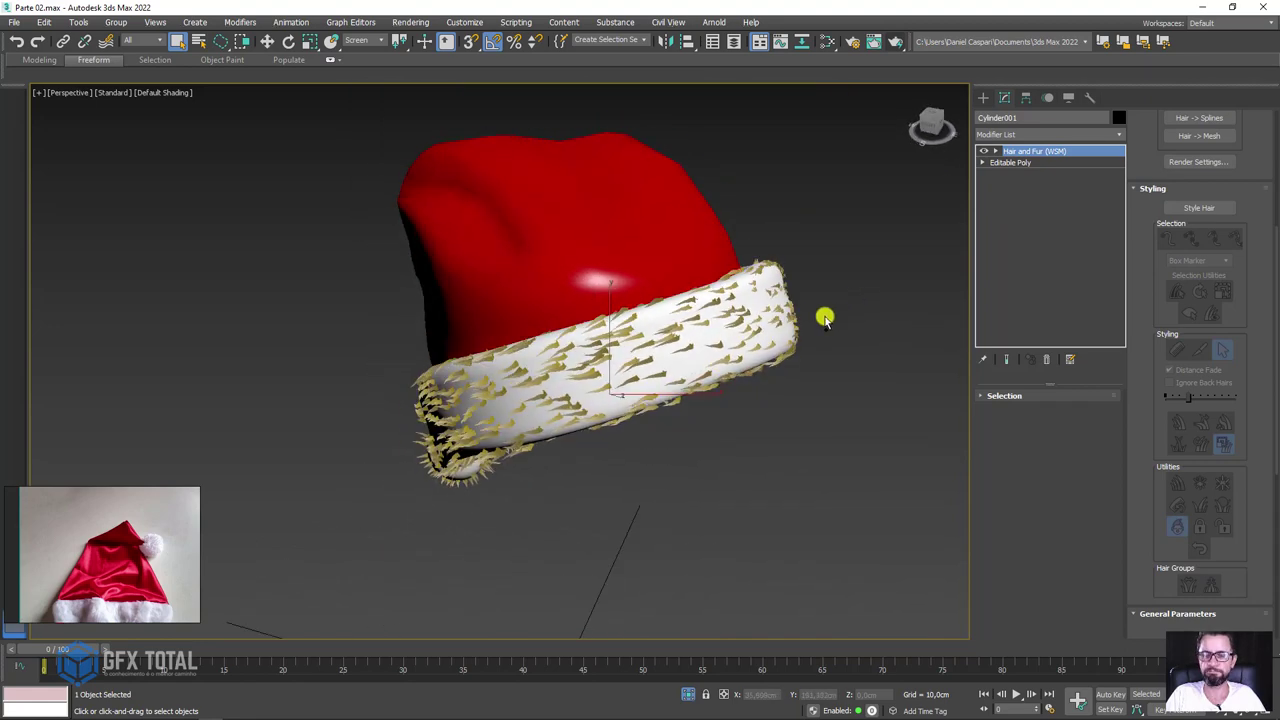
- Change the fur's Tip and Root colours from yellow to light grey with zero saturation
{"action": "middle_click_drag", "start_coordinate": [824, 318], "coordinate": [943, 217], "text": "alt"}
{"action": "left_click", "coordinate": [1155, 192]}
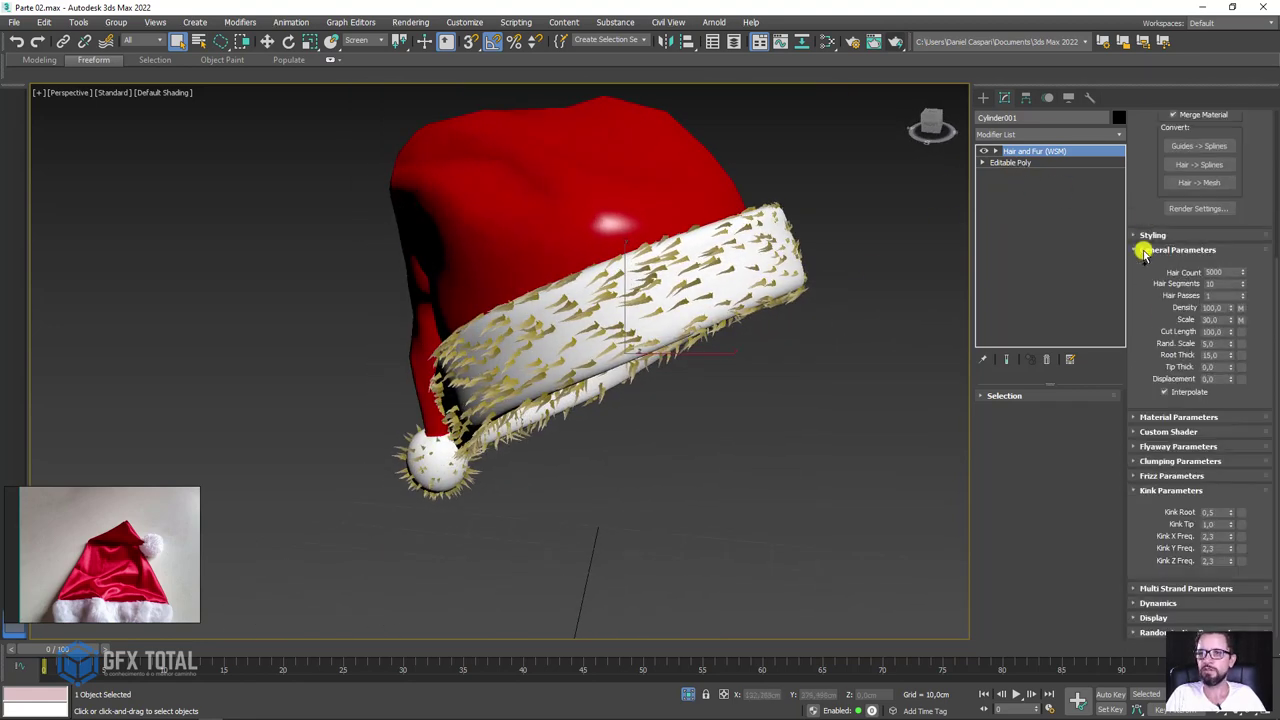
{"action": "left_click", "coordinate": [1144, 418]}
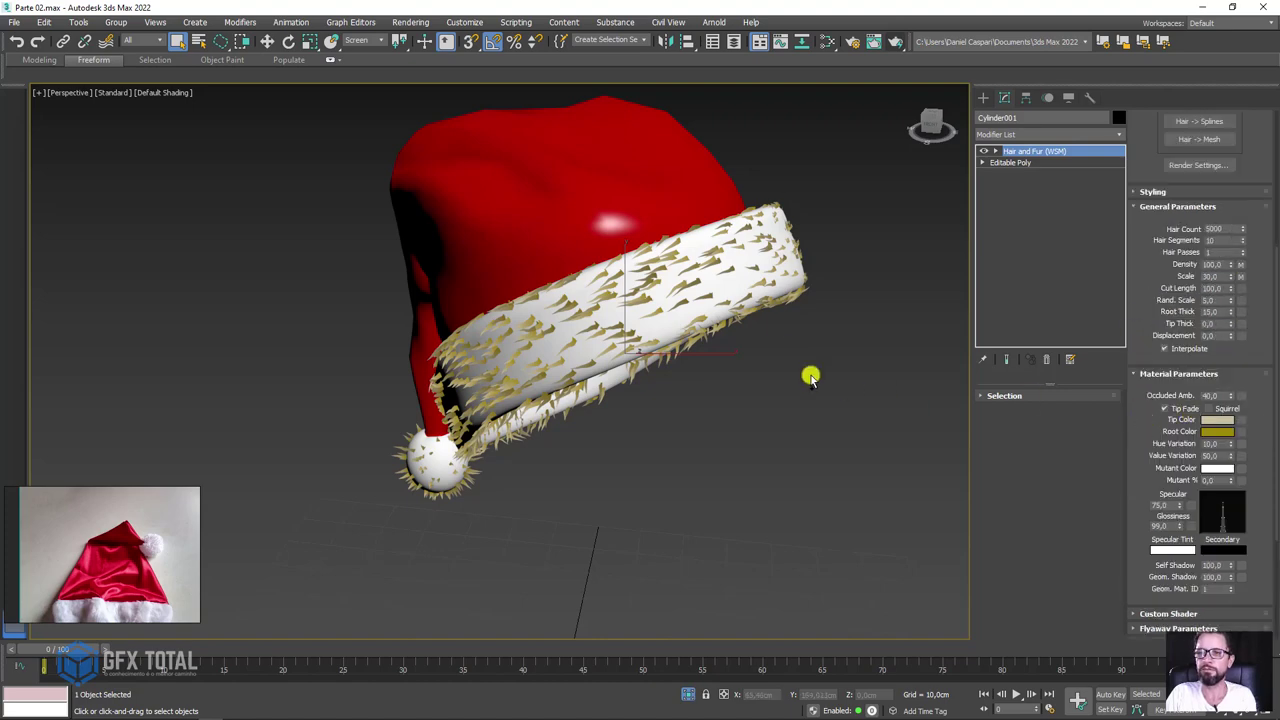
{"action": "scroll", "coordinate": [797, 314], "scroll_direction": "up", "scroll_amount": 1}
{"action": "scroll", "coordinate": [742, 298], "scroll_direction": "up", "scroll_amount": 2}
{"action": "scroll", "coordinate": [742, 298], "scroll_direction": "up", "scroll_amount": 2}
{"action": "scroll", "coordinate": [720, 302], "scroll_direction": "up", "scroll_amount": 1}
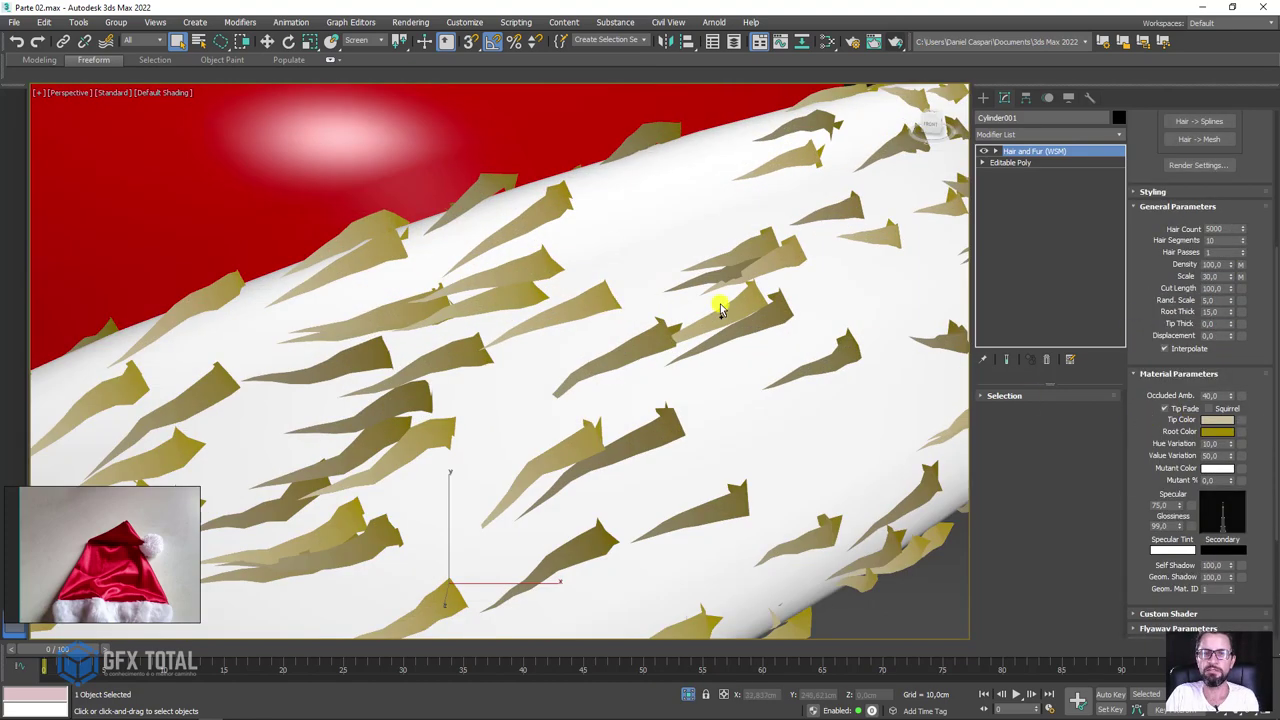
{"action": "scroll", "coordinate": [734, 300], "scroll_direction": "down", "scroll_amount": 1}
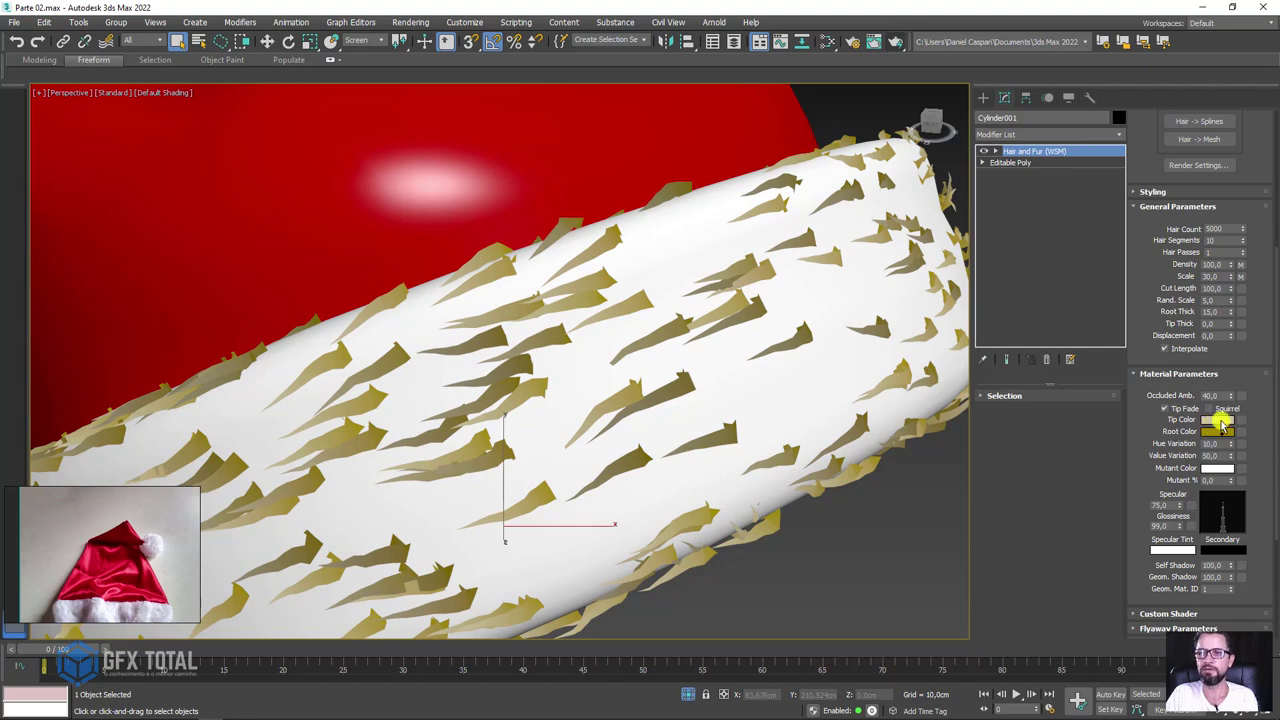
{"action": "left_click", "coordinate": [1219, 419]}
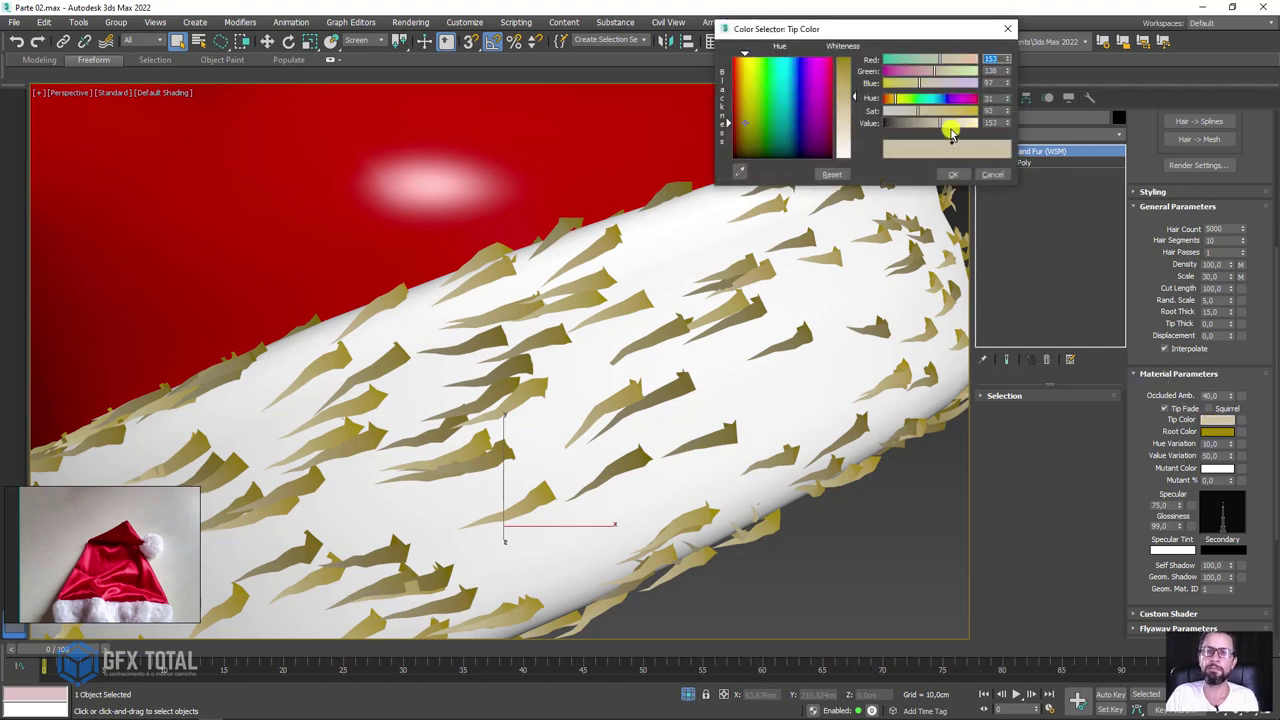
{"action": "mouse_move", "coordinate": [932, 117]}
{"action": "left_mouse_down"}
{"action": "mouse_move", "coordinate": [933, 133]}
{"action": "mouse_move", "coordinate": [968, 124]}
{"action": "left_mouse_up"}
{"action": "left_click", "coordinate": [955, 174]}
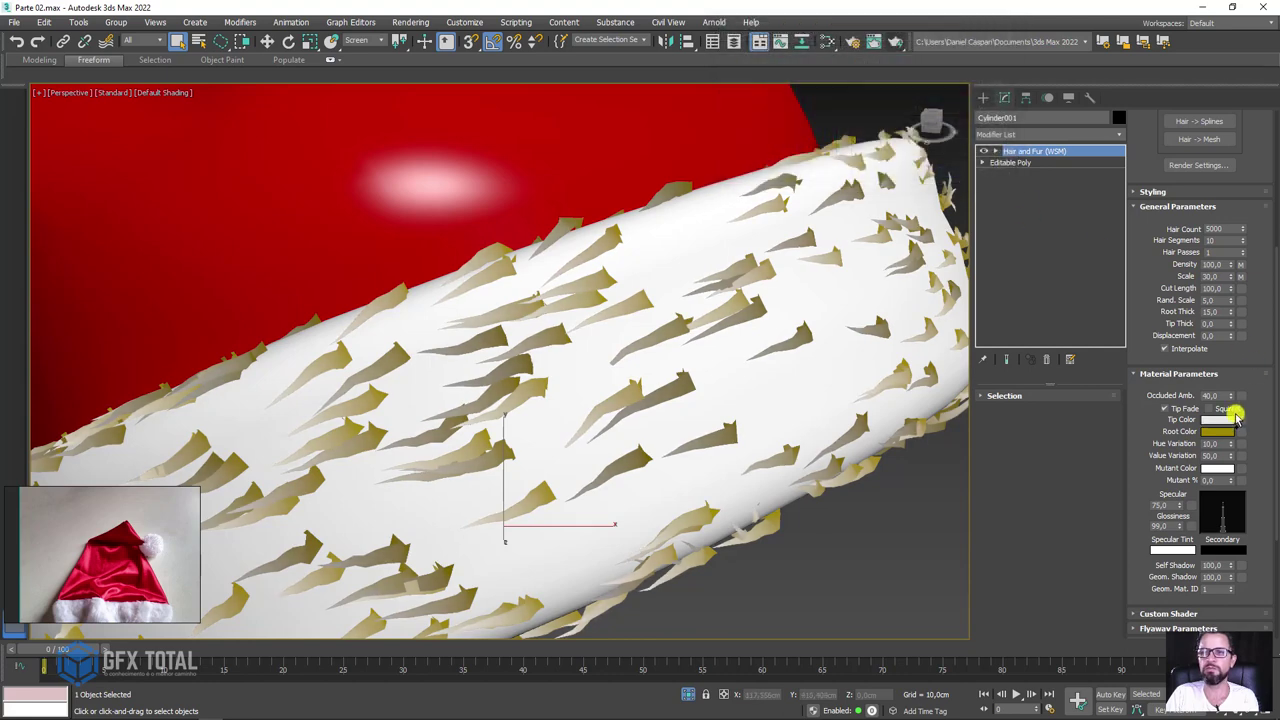
{"action": "left_click", "coordinate": [1218, 432]}
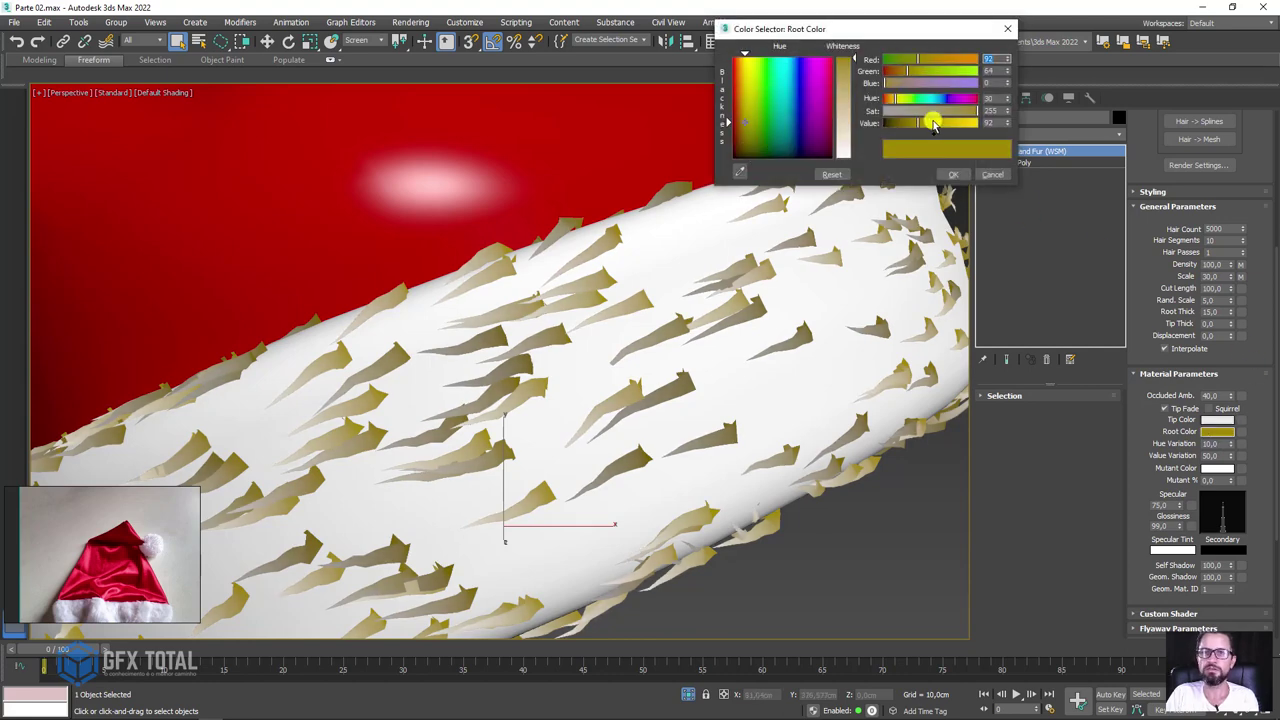
{"action": "mouse_move", "coordinate": [916, 111]}
{"action": "left_mouse_down"}
{"action": "mouse_move", "coordinate": [826, 106]}
{"action": "mouse_move", "coordinate": [938, 124]}
{"action": "left_mouse_up"}
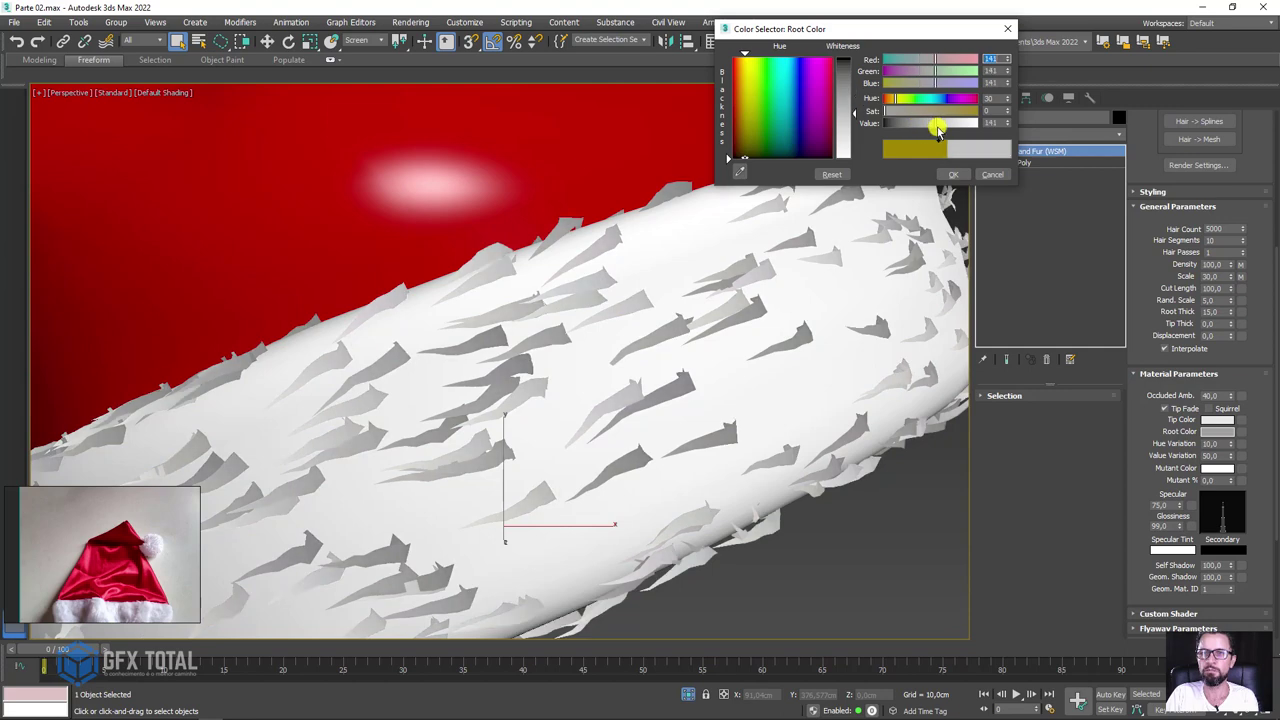
{"action": "left_click", "coordinate": [953, 174]}
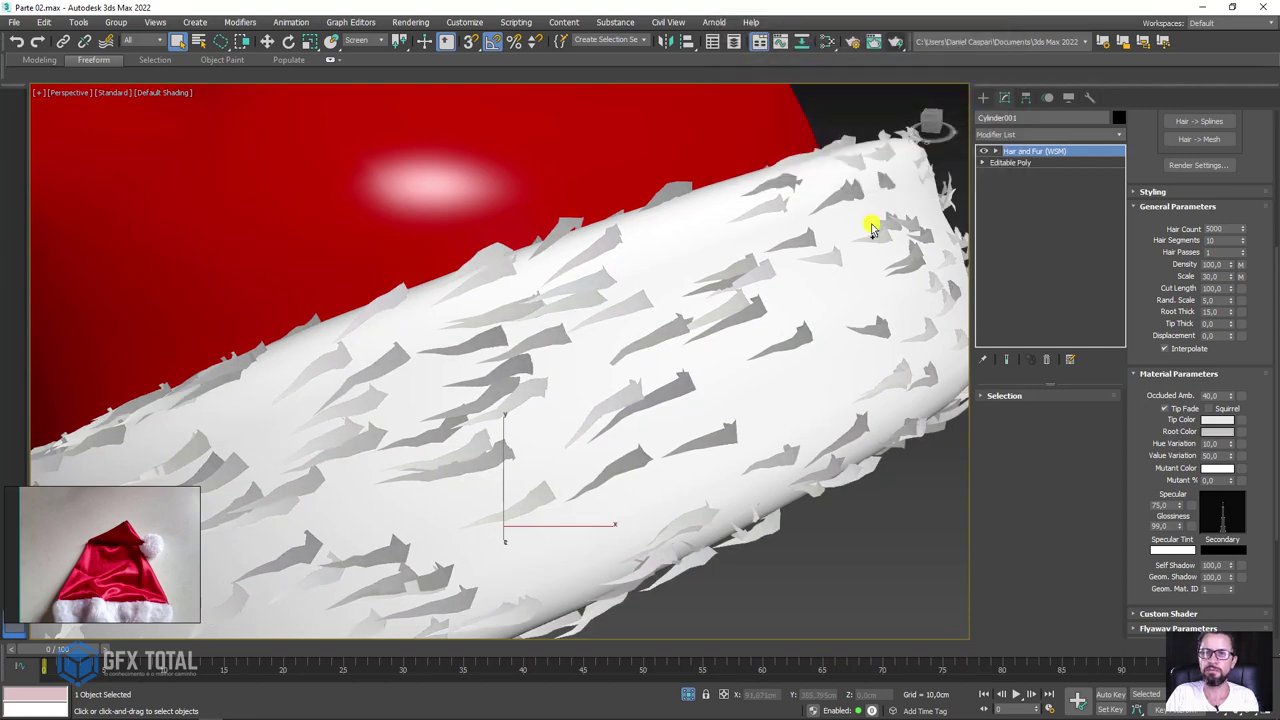
- Set Value Variation to 10, Specular to 0 and Glossiness to 0,1
{"action": "middle_click_drag", "start_coordinate": [866, 223], "coordinate": [870, 315], "text": "alt"}
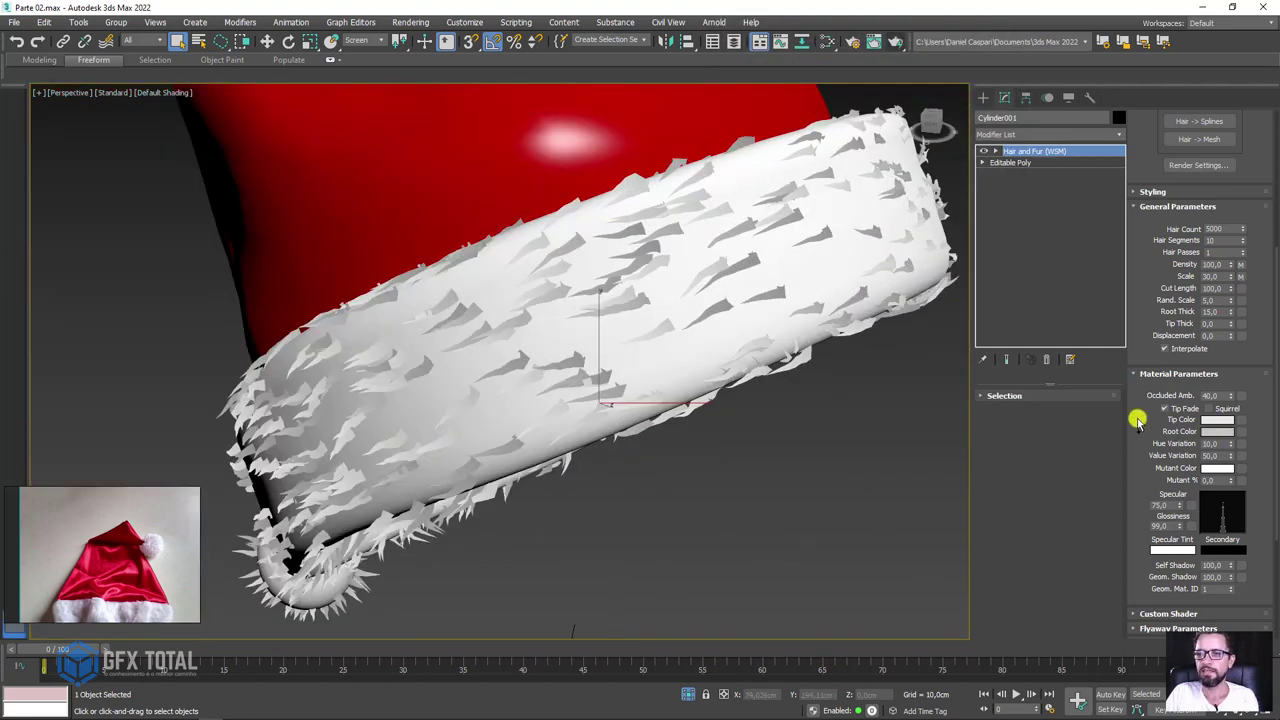
{"action": "left_click_drag", "start_coordinate": [1141, 432], "coordinate": [1160, 358]}
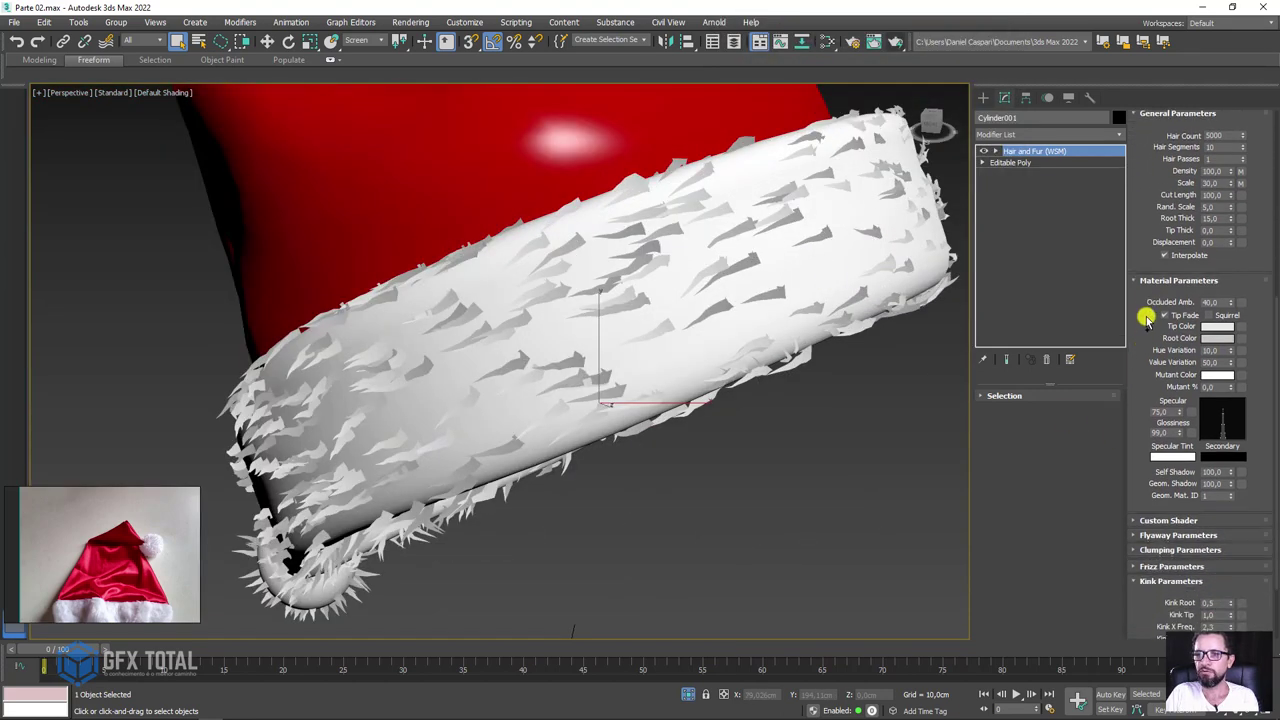
{"action": "double_click", "coordinate": [1216, 354]}
{"action": "type", "text": "10"}
{"action": "key", "text": "Return"}
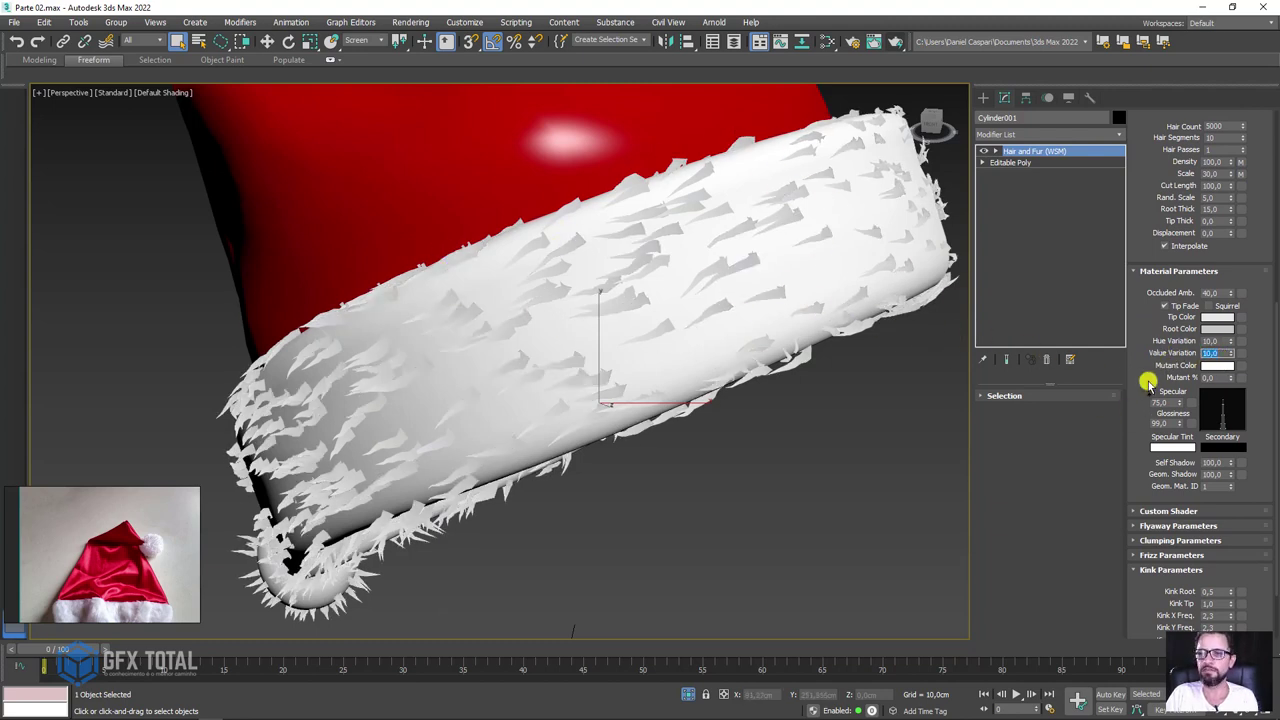
{"action": "left_click_drag", "start_coordinate": [1146, 380], "coordinate": [1148, 272]}
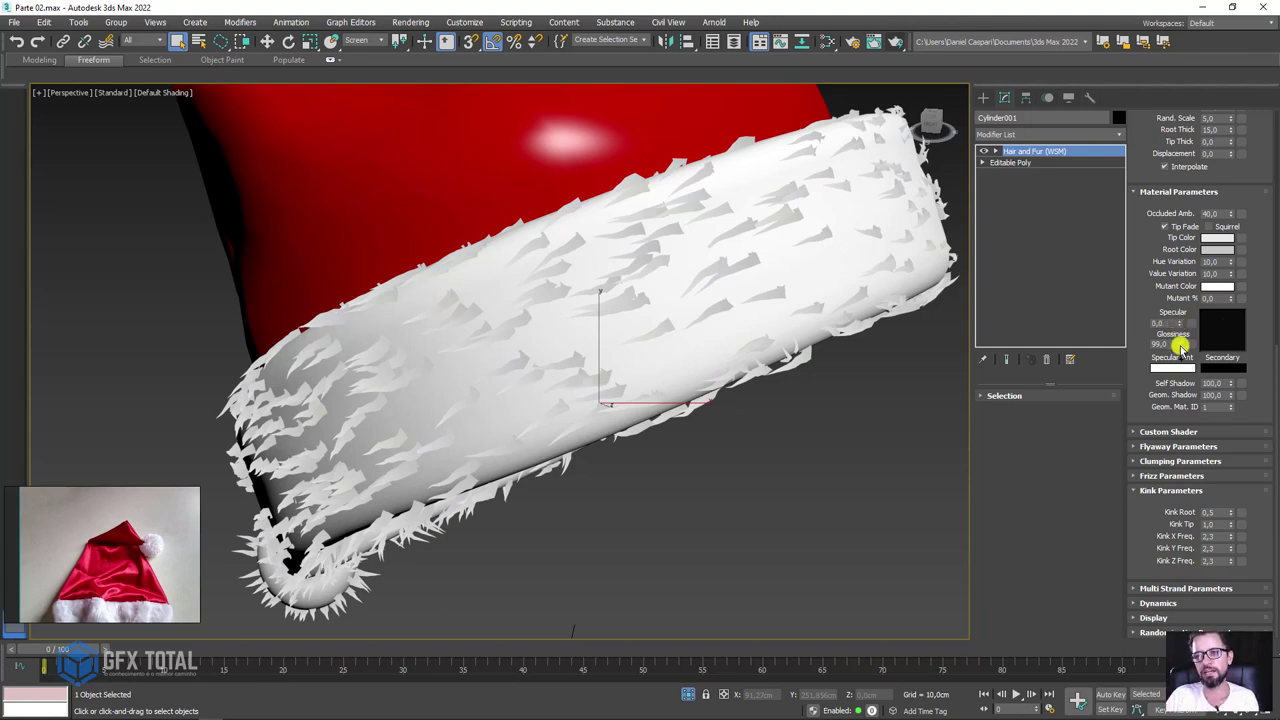
{"action": "right_click", "coordinate": [1180, 345]}
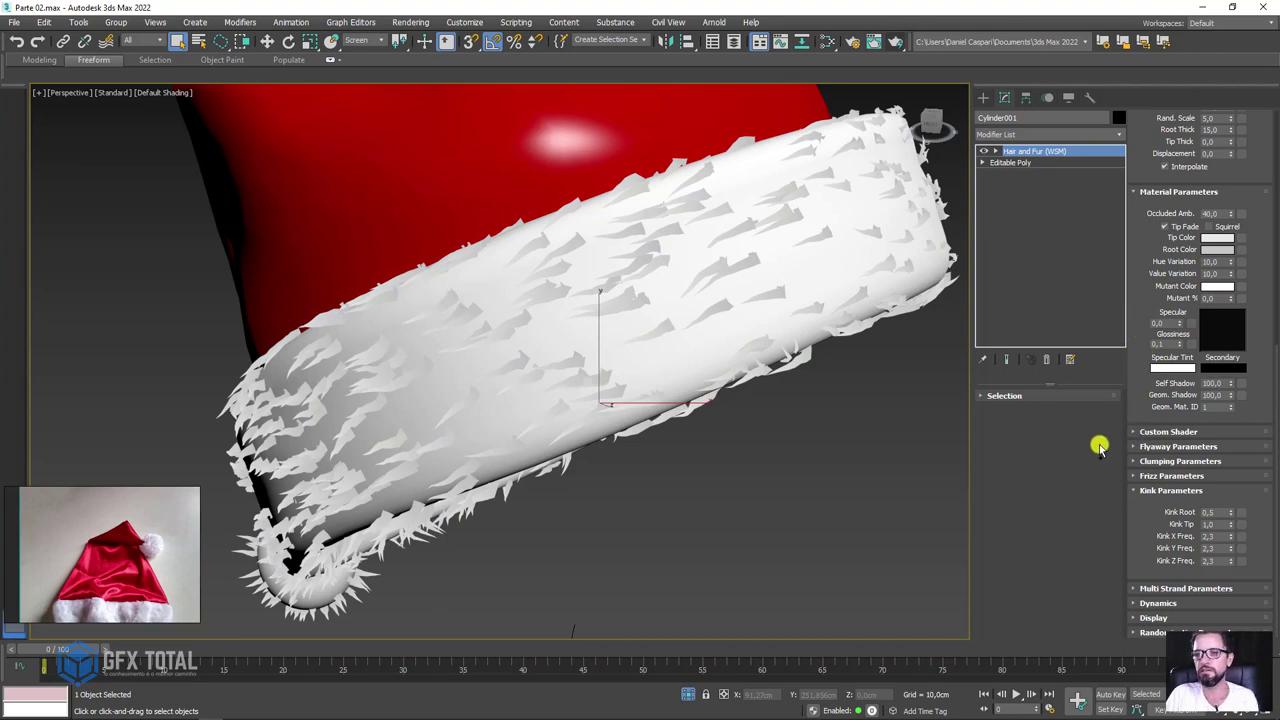
{"action": "scroll", "coordinate": [780, 462], "scroll_direction": "down", "scroll_amount": 3}
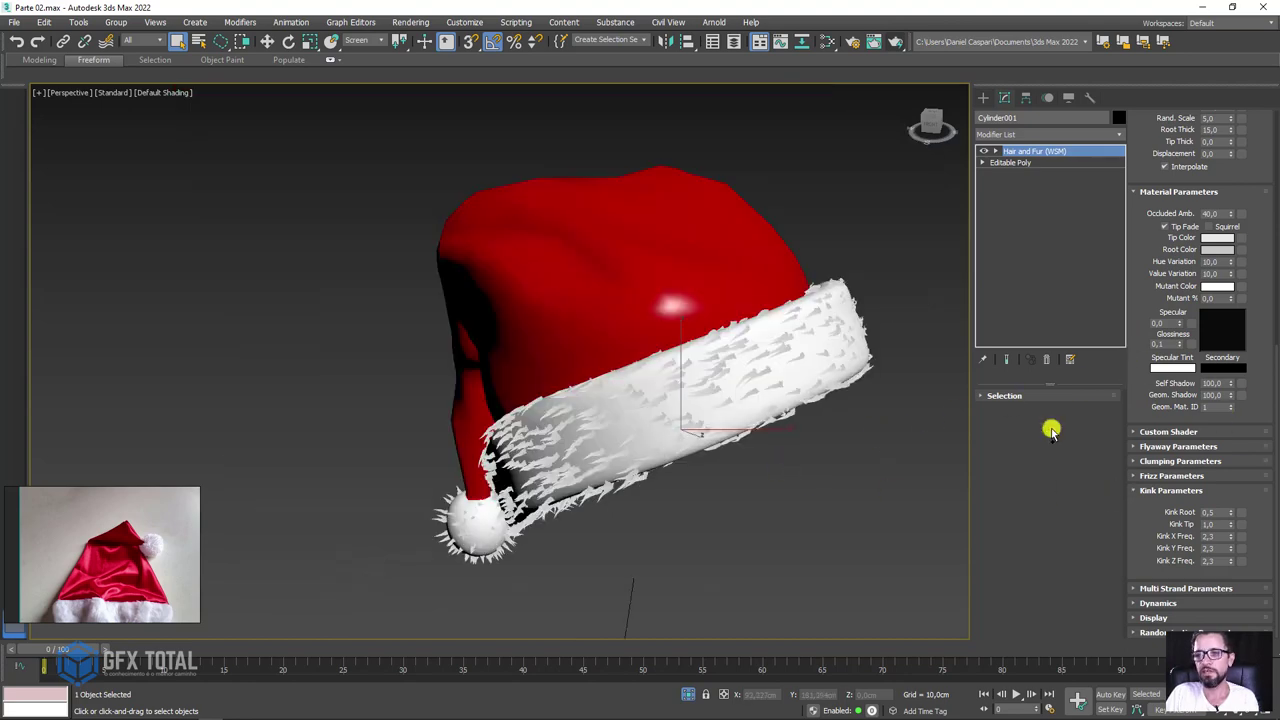
- Render the furry hat in V-Ray, close the frame buffer, and collapse Material Parameters
{"action": "scroll", "coordinate": [685, 420], "scroll_direction": "up", "scroll_amount": 2}
{"action": "scroll", "coordinate": [709, 429], "scroll_direction": "up", "scroll_amount": 2}
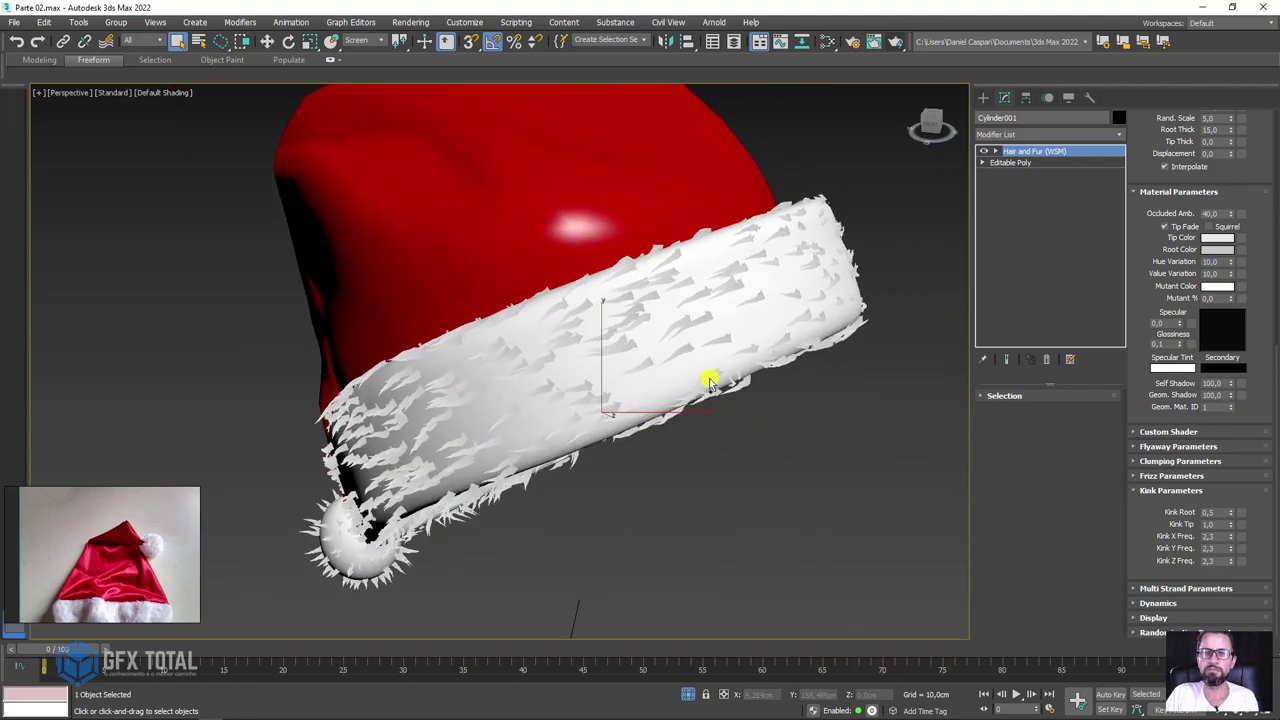
{"action": "left_click", "coordinate": [897, 44]}
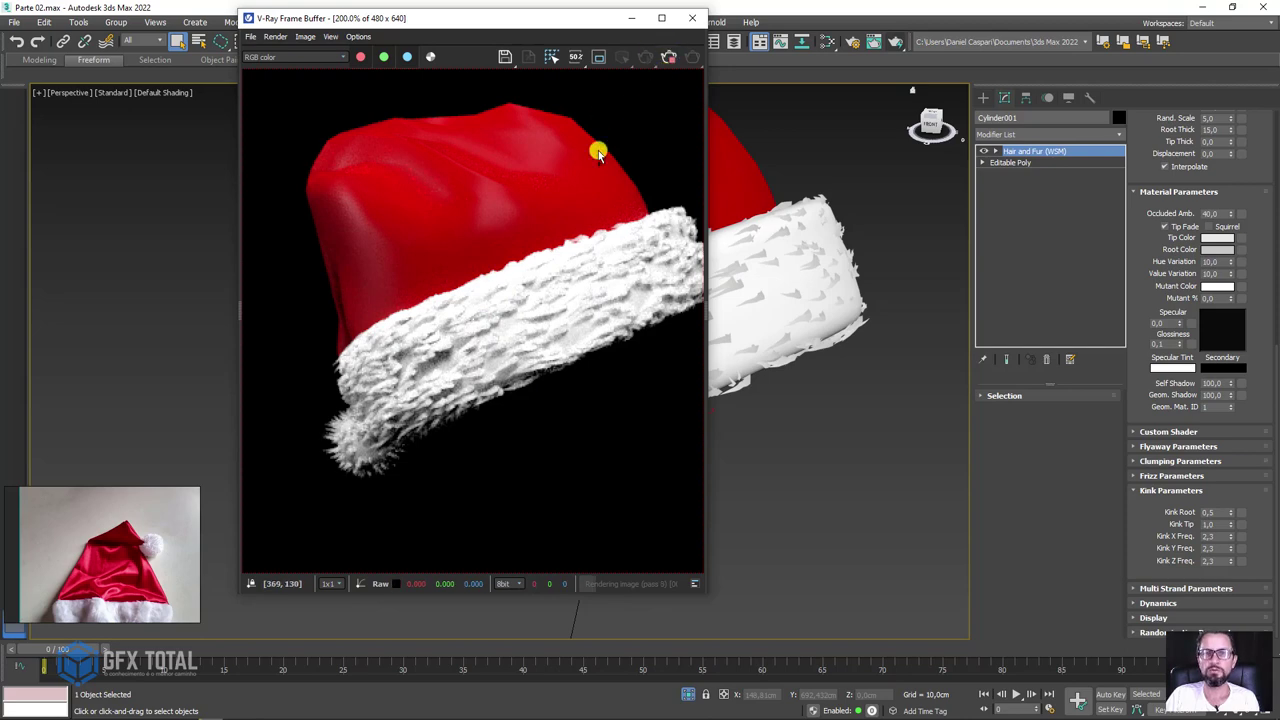
{"action": "left_click", "coordinate": [691, 18]}
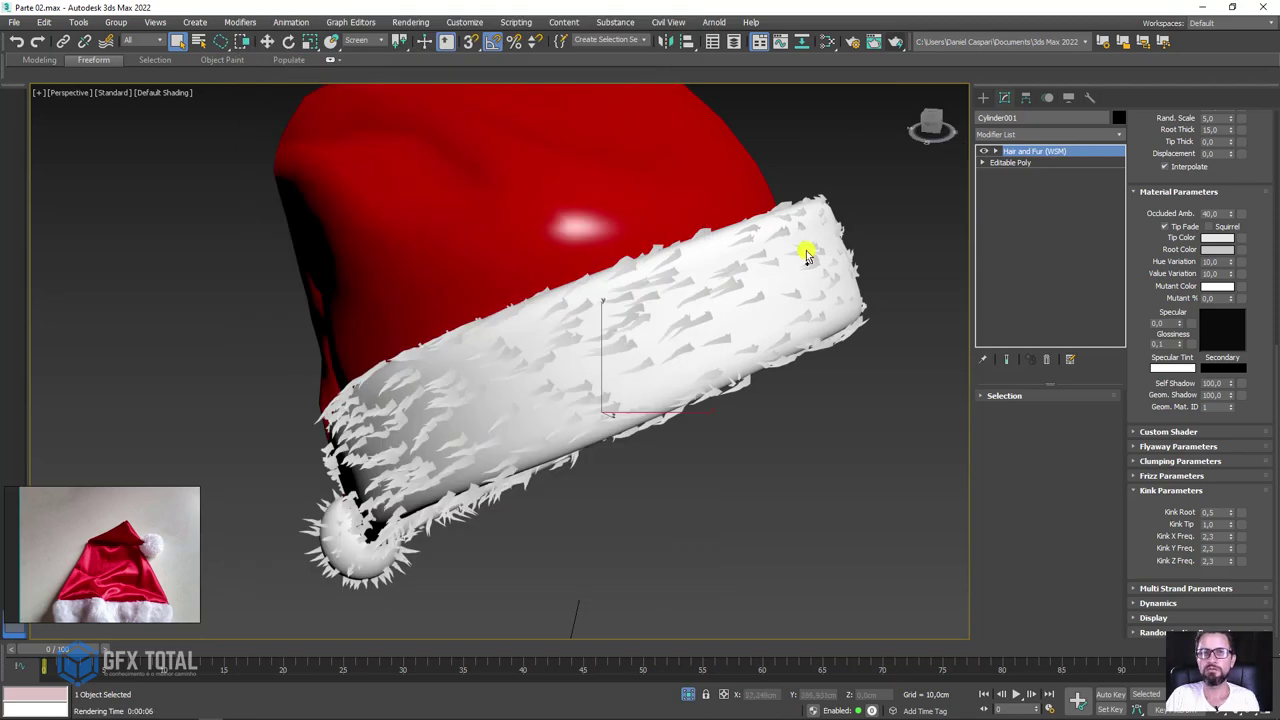
{"action": "left_click", "coordinate": [1141, 194]}
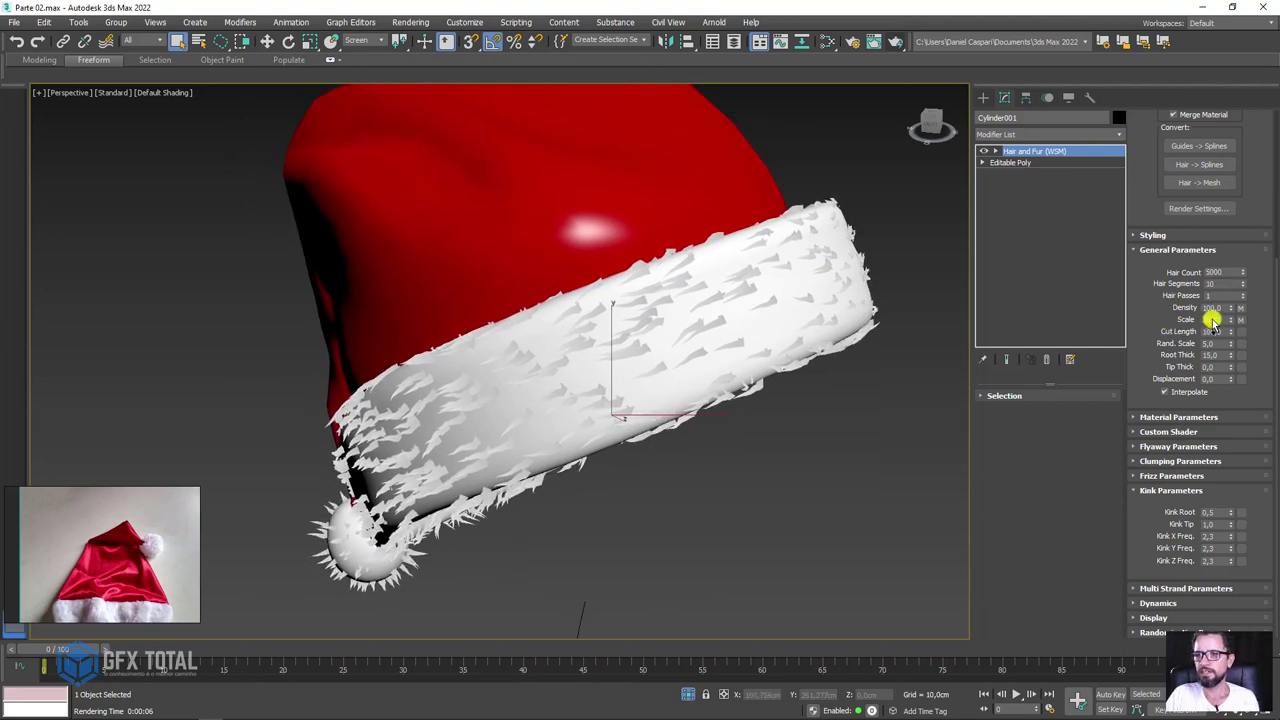
- Set Root Thick to 10 and run a V-Ray test render, stopping it early
{"action": "left_click_drag", "start_coordinate": [1216, 345], "coordinate": [1183, 343]}
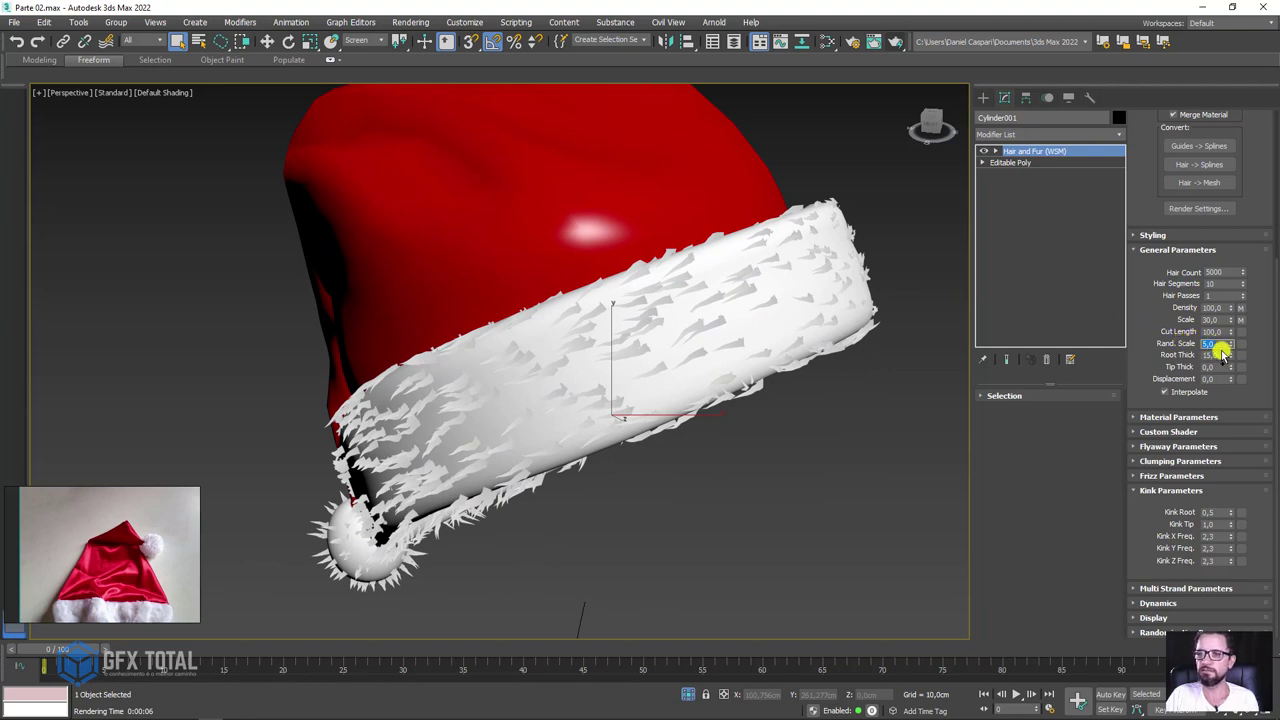
{"action": "left_click_drag", "start_coordinate": [1222, 357], "coordinate": [1185, 355]}
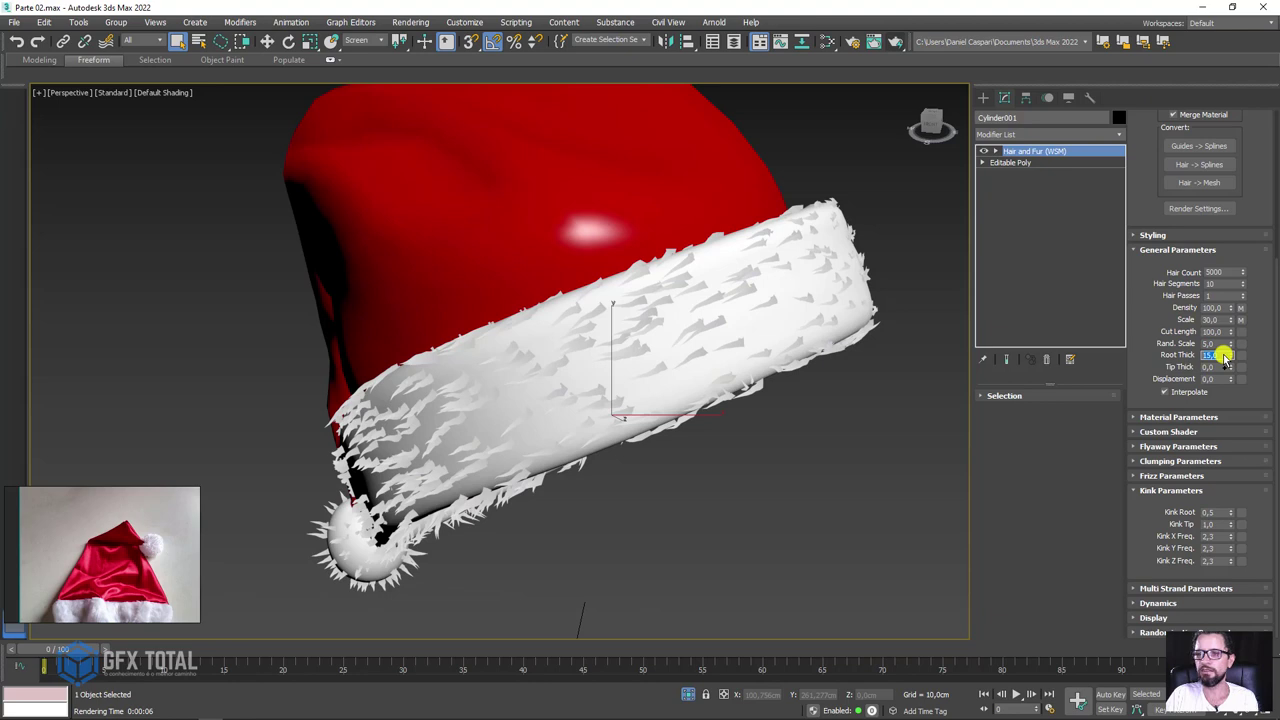
{"action": "scroll", "coordinate": [718, 320], "scroll_direction": "up", "scroll_amount": 3}
{"action": "scroll", "coordinate": [708, 308], "scroll_direction": "up", "scroll_amount": 2}
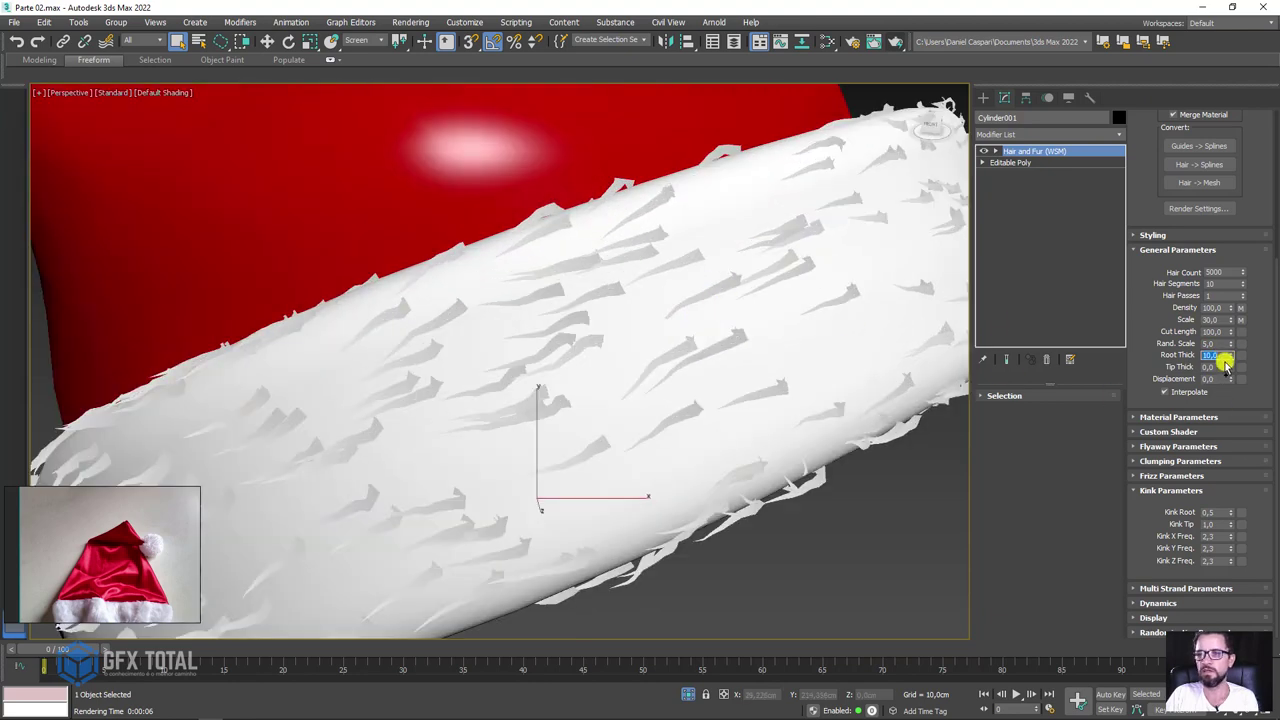
{"action": "mouse_move", "coordinate": [1232, 357]}
{"action": "left_mouse_down"}
{"action": "mouse_move", "coordinate": [1234, 391]}
{"action": "mouse_move", "coordinate": [1214, 357]}
{"action": "left_mouse_up"}
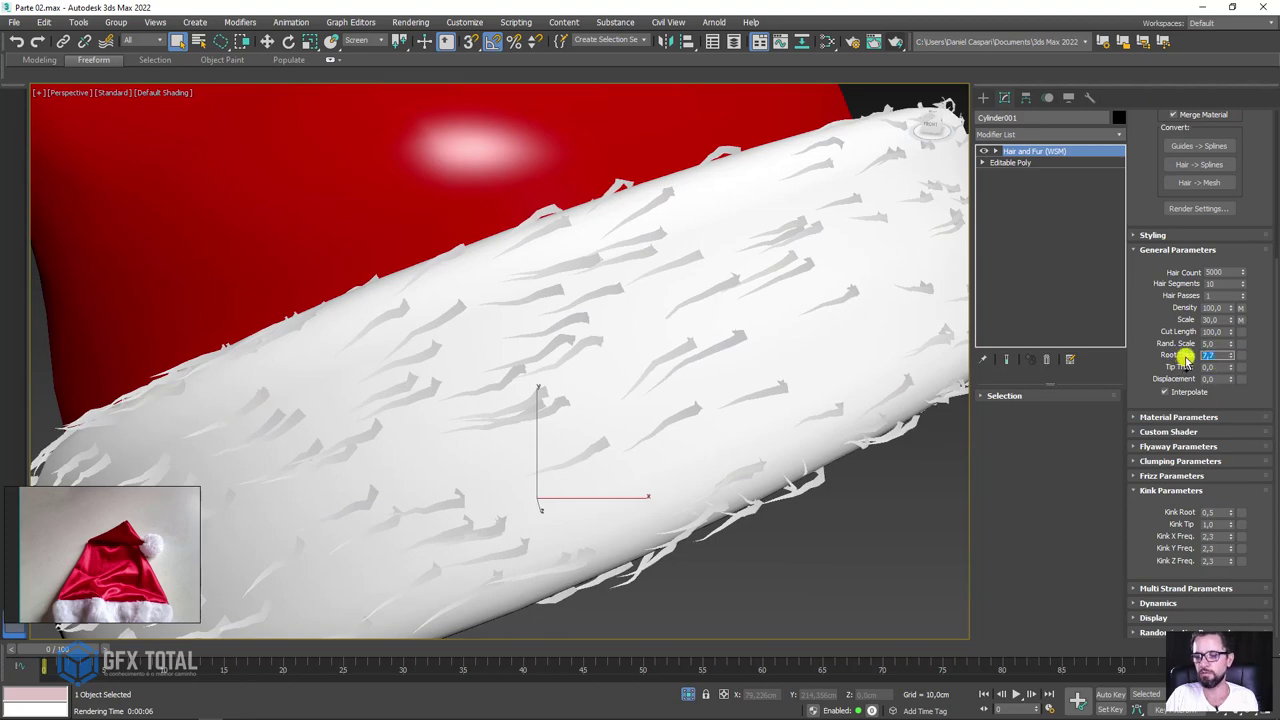
{"action": "type", "text": "10"}
{"action": "key", "text": "Return"}
{"action": "scroll", "coordinate": [720, 329], "scroll_direction": "down", "scroll_amount": 5}
{"action": "scroll", "coordinate": [726, 343], "scroll_direction": "up", "scroll_amount": 3}
{"action": "scroll", "coordinate": [728, 363], "scroll_direction": "down", "scroll_amount": 1}
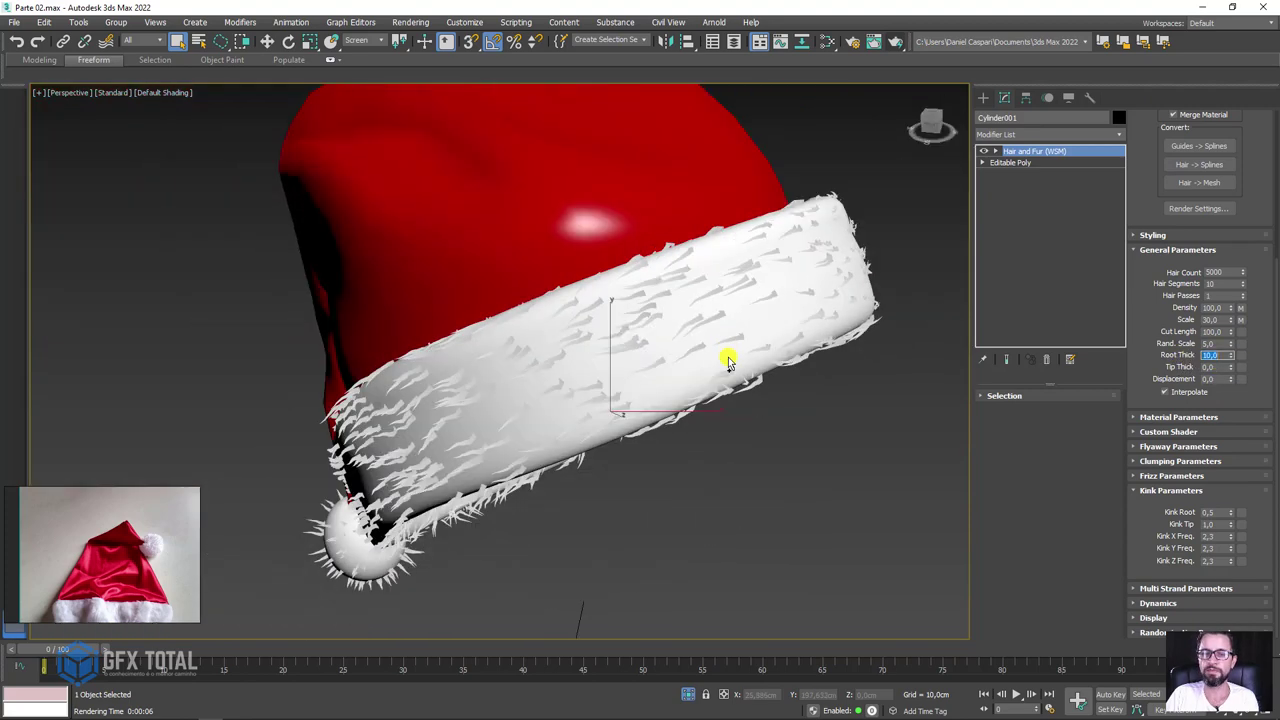
{"action": "mouse_move", "coordinate": [729, 294]}
{"action": "middle_mouse_down", "text": "alt"}
{"action": "mouse_move", "coordinate": [717, 309]}
{"action": "mouse_move", "coordinate": [700, 300]}
{"action": "middle_mouse_up", "text": "alt"}
{"action": "left_click", "coordinate": [889, 47]}
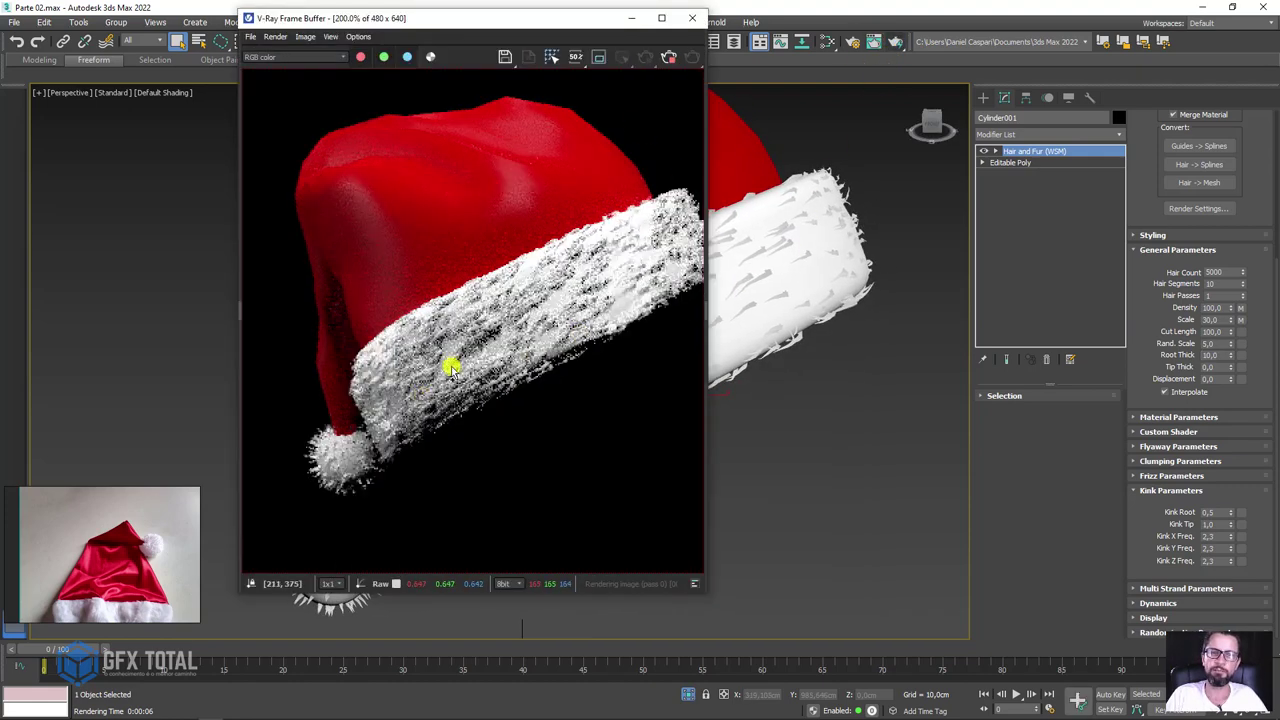
{"action": "left_click", "coordinate": [672, 58]}
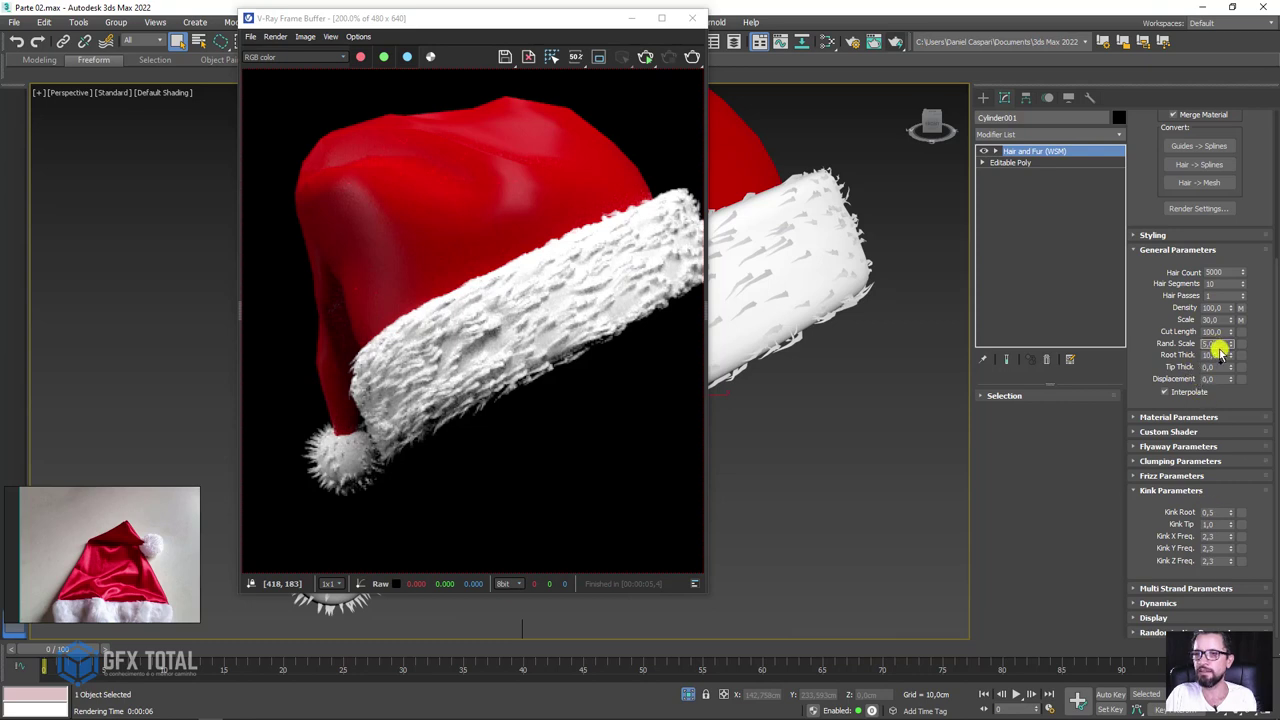
- Lower Root Thick to 6 and start a new V-Ray render
{"action": "key", "text": "Tab"}
{"action": "type", "text": "6"}
{"action": "key", "text": "Return"}
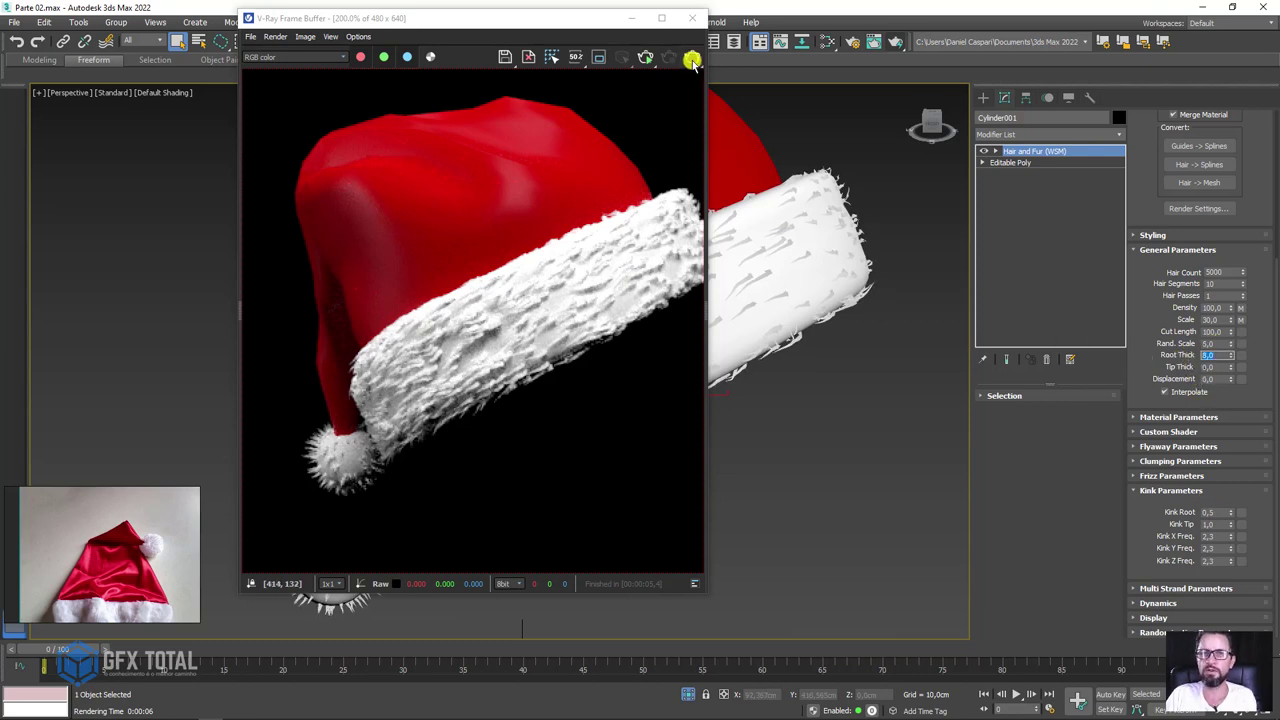
{"action": "left_click", "coordinate": [690, 57]}
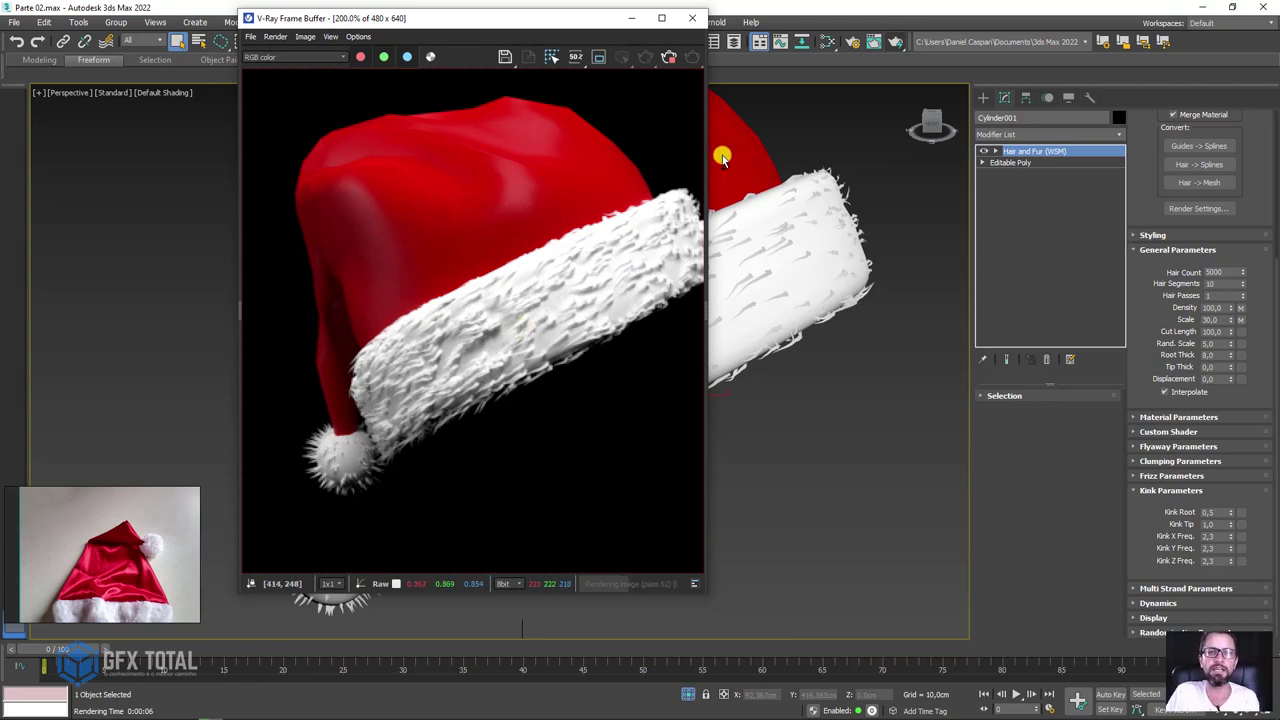
- Dismiss the finished render and open the Pelos VRayMtl in the Slate Material Editor
{"action": "left_click_drag", "start_coordinate": [562, 18], "coordinate": [418, 24]}
{"action": "left_click", "coordinate": [531, 63]}
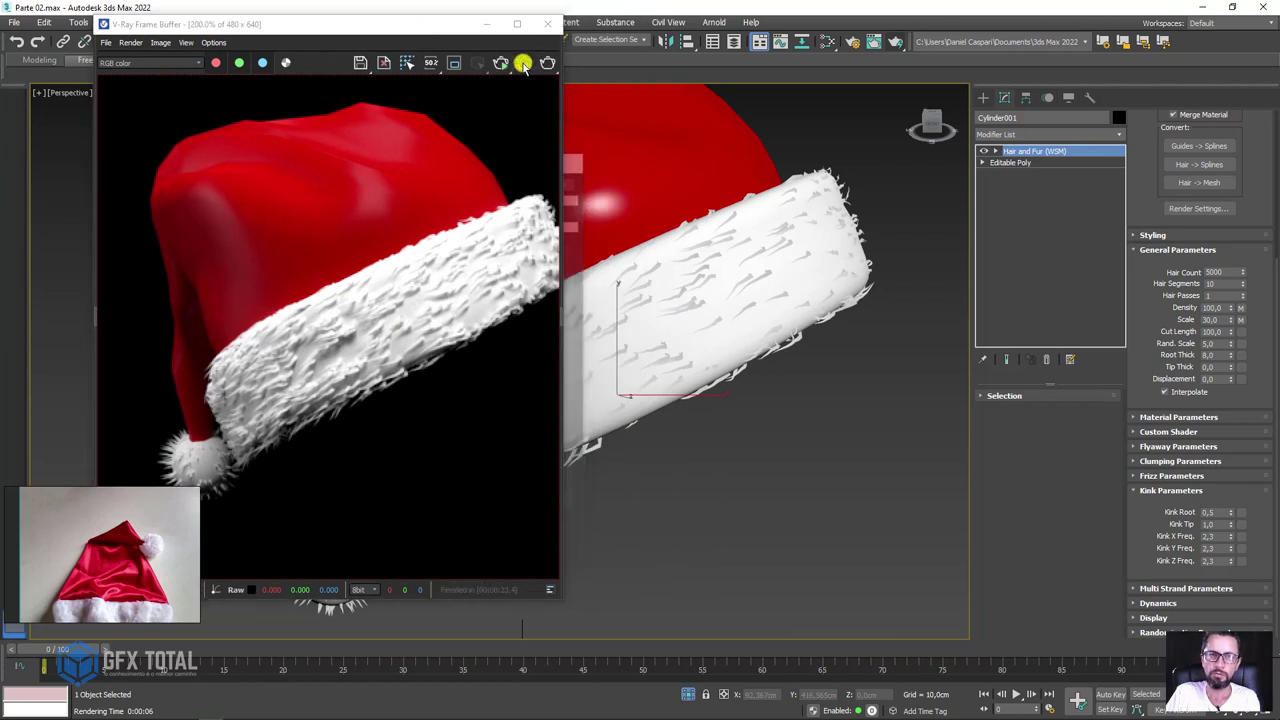
{"action": "left_click", "coordinate": [830, 40]}
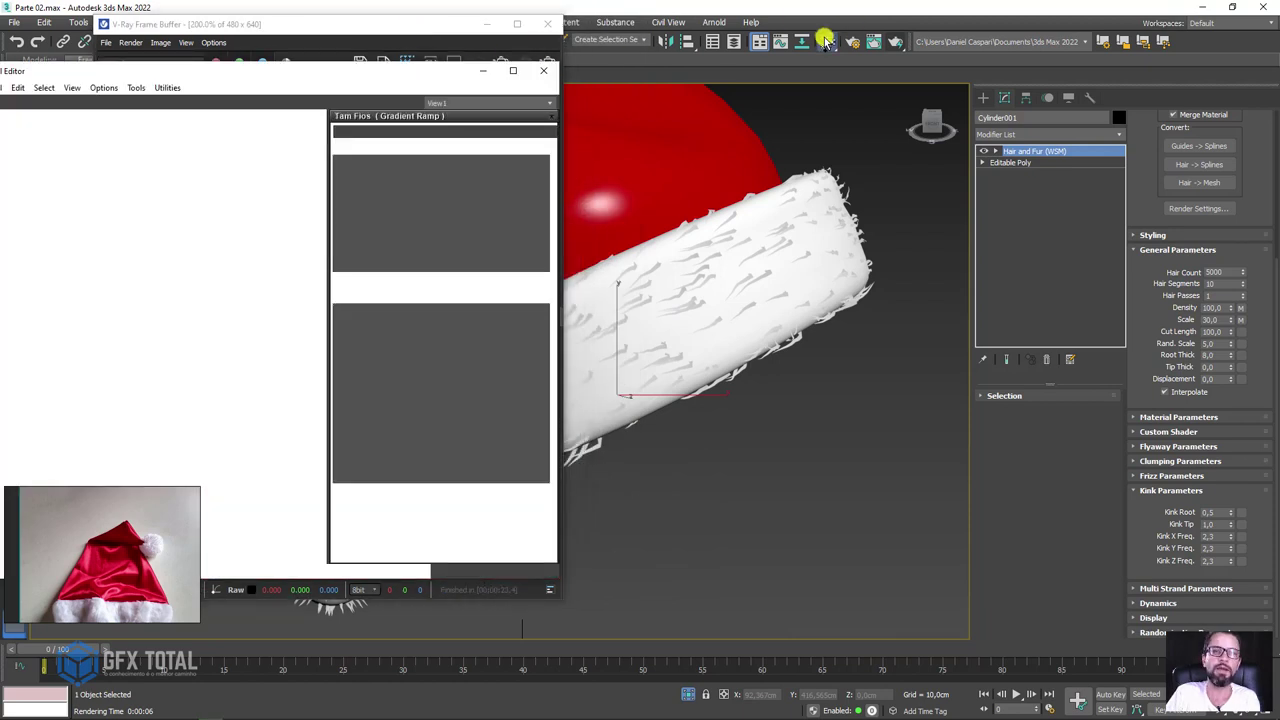
{"action": "scroll", "coordinate": [243, 272], "scroll_direction": "down", "scroll_amount": 5}
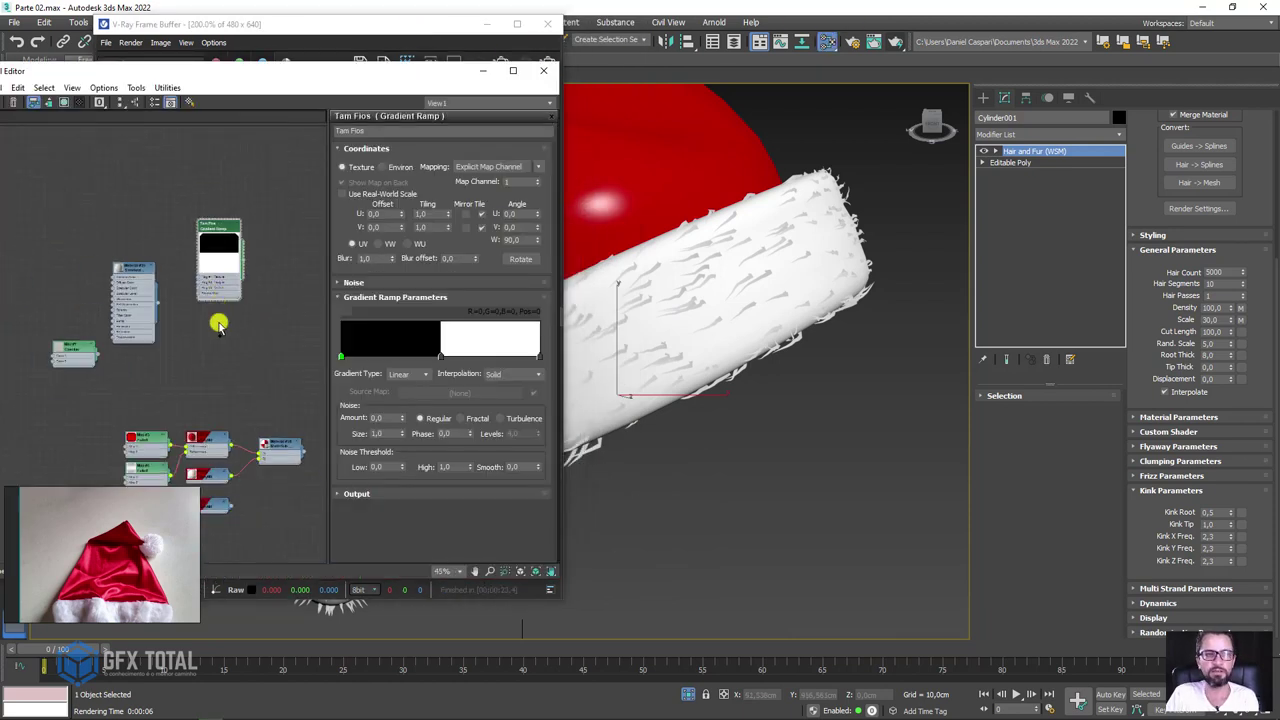
{"action": "scroll", "coordinate": [171, 320], "scroll_direction": "up", "scroll_amount": 4}
{"action": "scroll", "coordinate": [172, 330], "scroll_direction": "up", "scroll_amount": 3}
{"action": "double_click", "coordinate": [173, 328]}
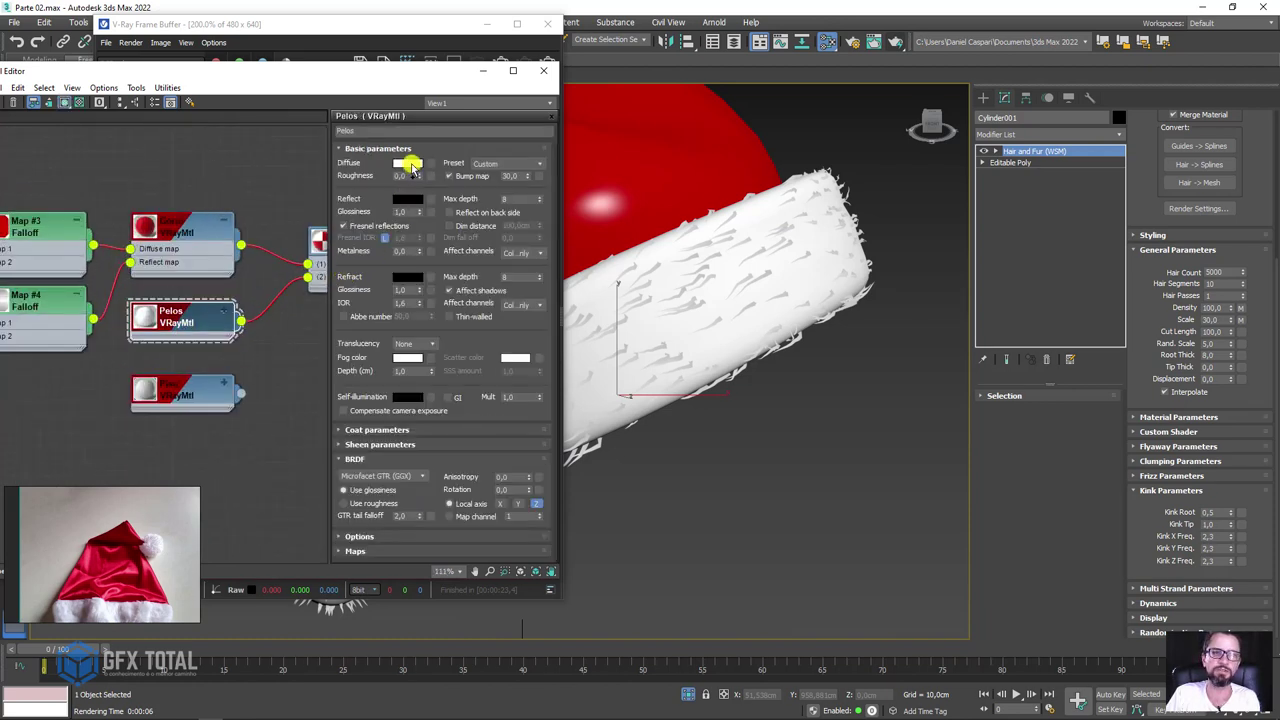
- Make the material's Diffuse colour blue and run a V-Ray test render
{"action": "left_click", "coordinate": [409, 164]}
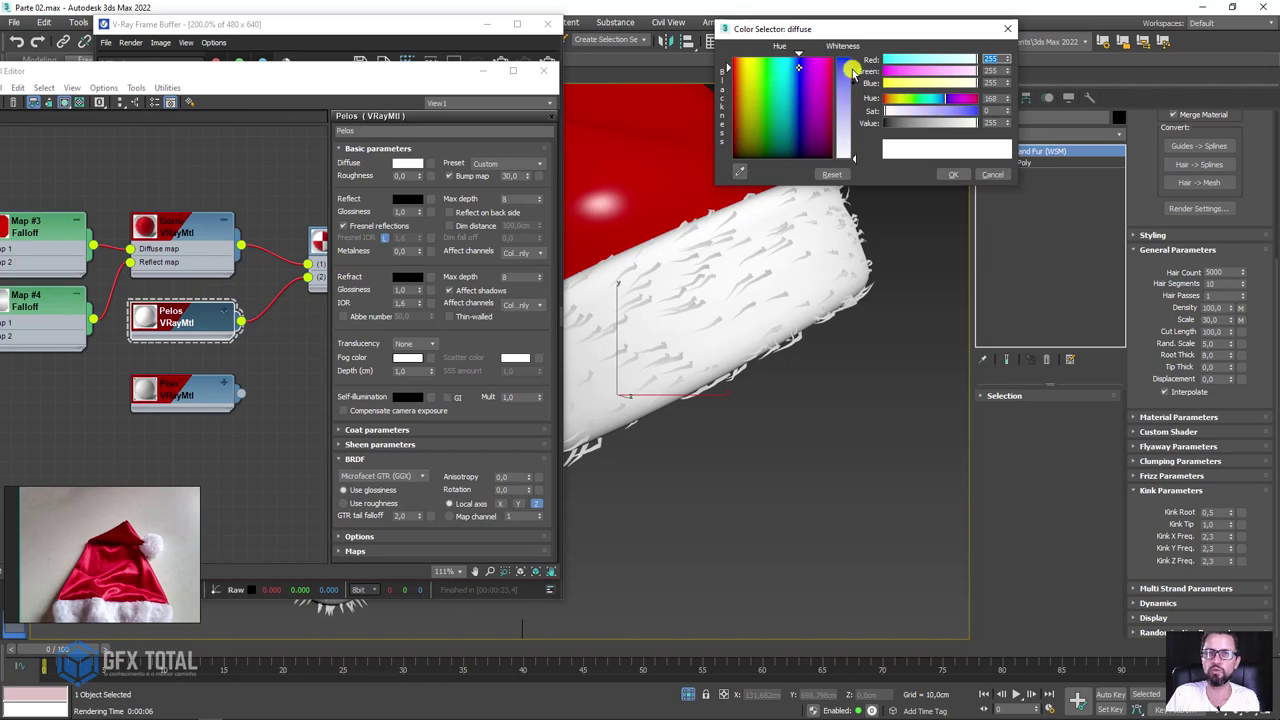
{"action": "left_click_drag", "start_coordinate": [851, 72], "coordinate": [853, 155]}
{"action": "left_click", "coordinate": [953, 174]}
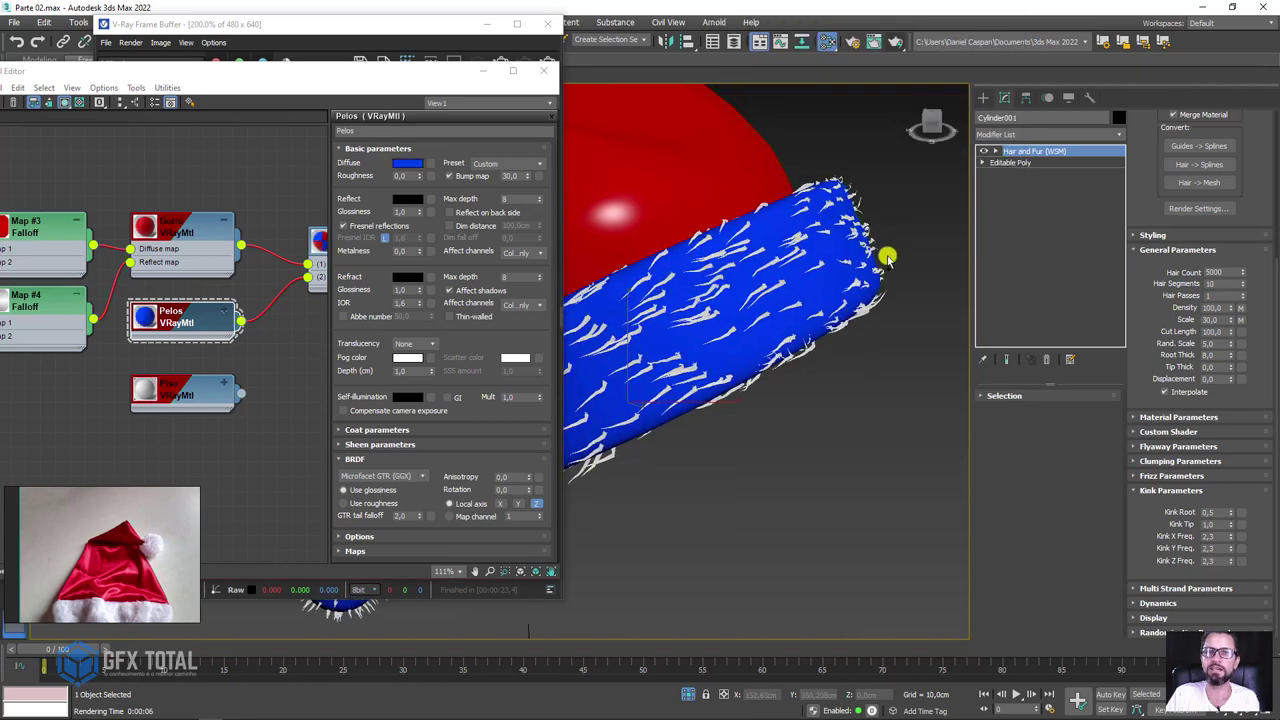
{"action": "left_click", "coordinate": [895, 48]}
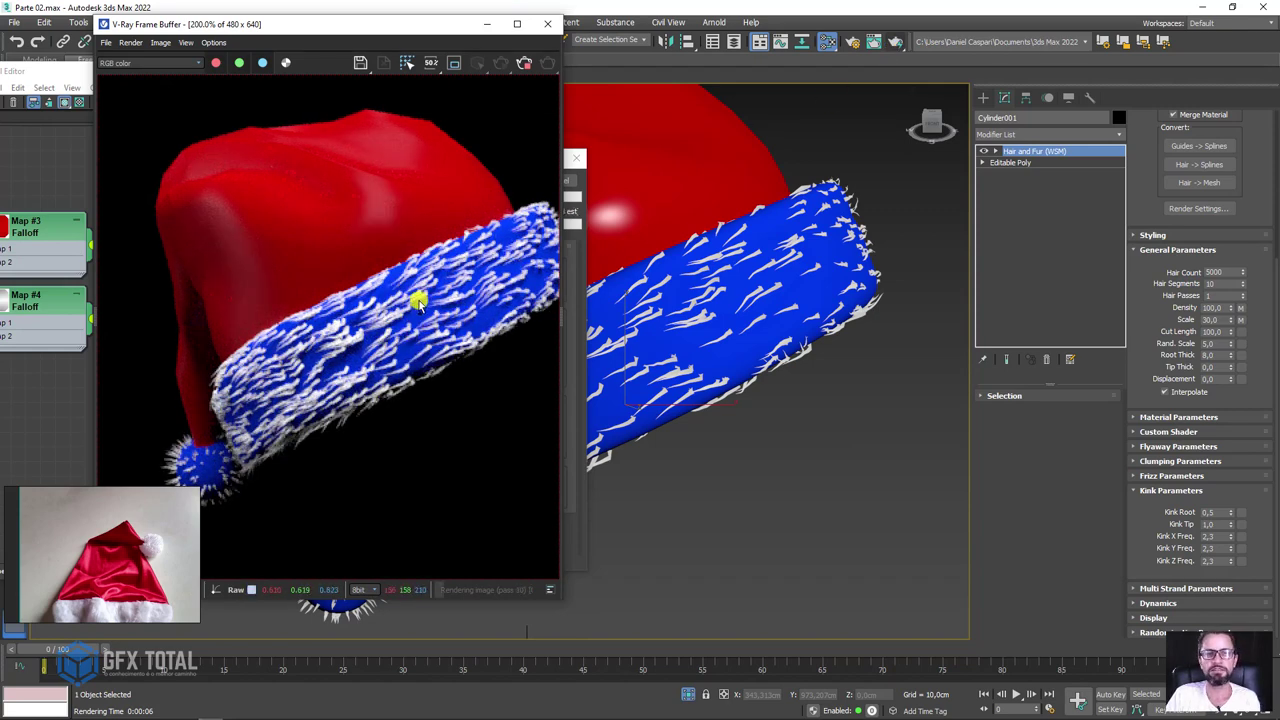
{"action": "left_click", "coordinate": [523, 63]}
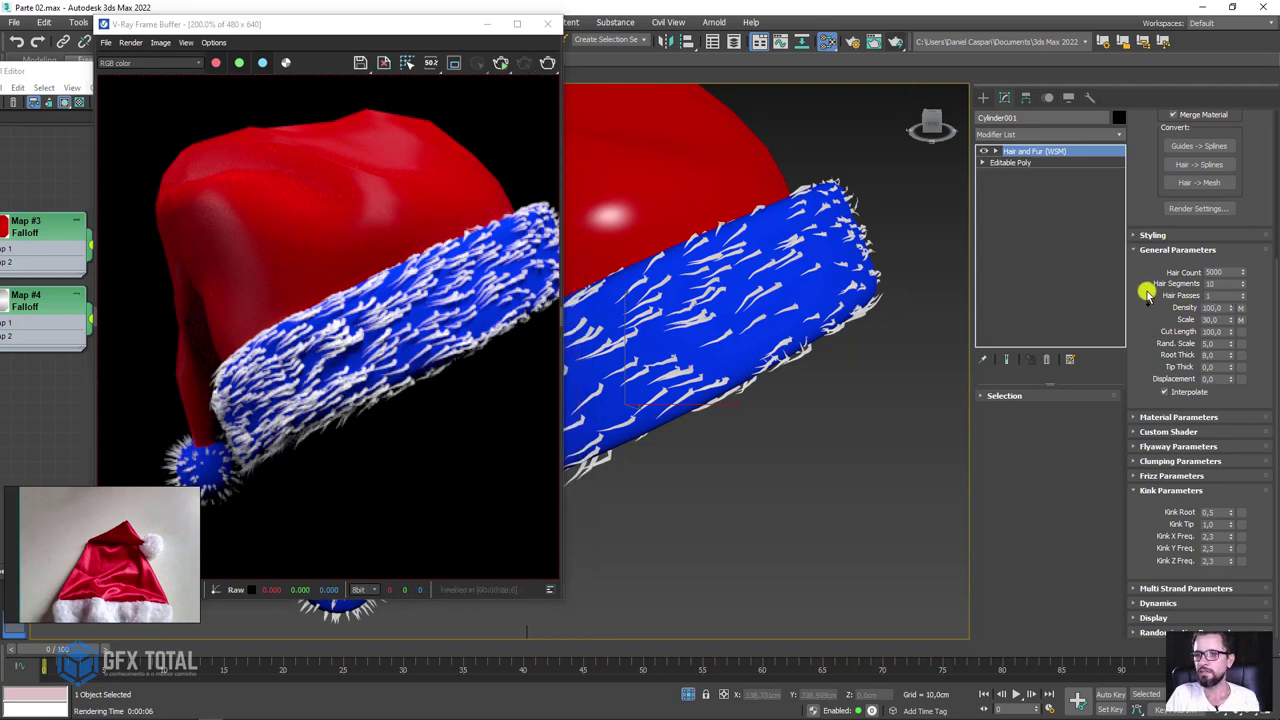
- In Frizz Parameters, reset Frizz Root to 0 and raise Frizz Tip to about 213
{"action": "left_click", "coordinate": [1148, 490]}
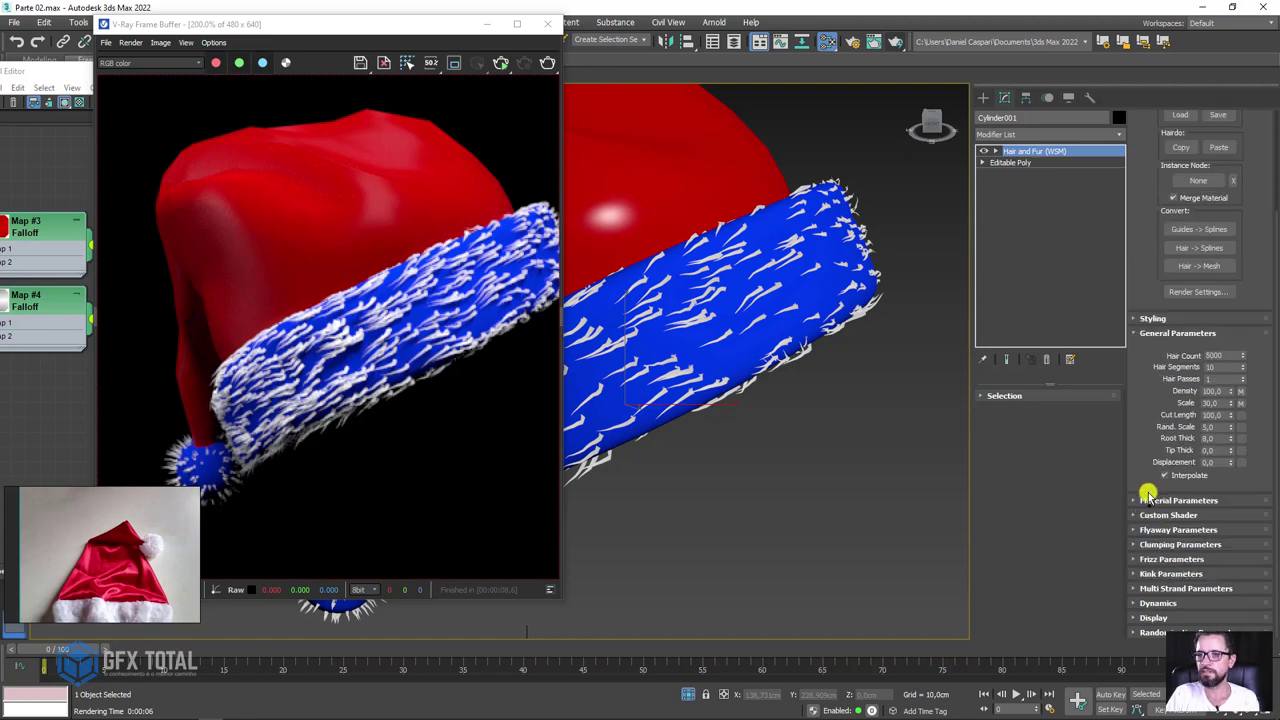
{"action": "left_click", "coordinate": [1143, 562]}
{"action": "middle_click_drag", "start_coordinate": [923, 366], "coordinate": [903, 400]}
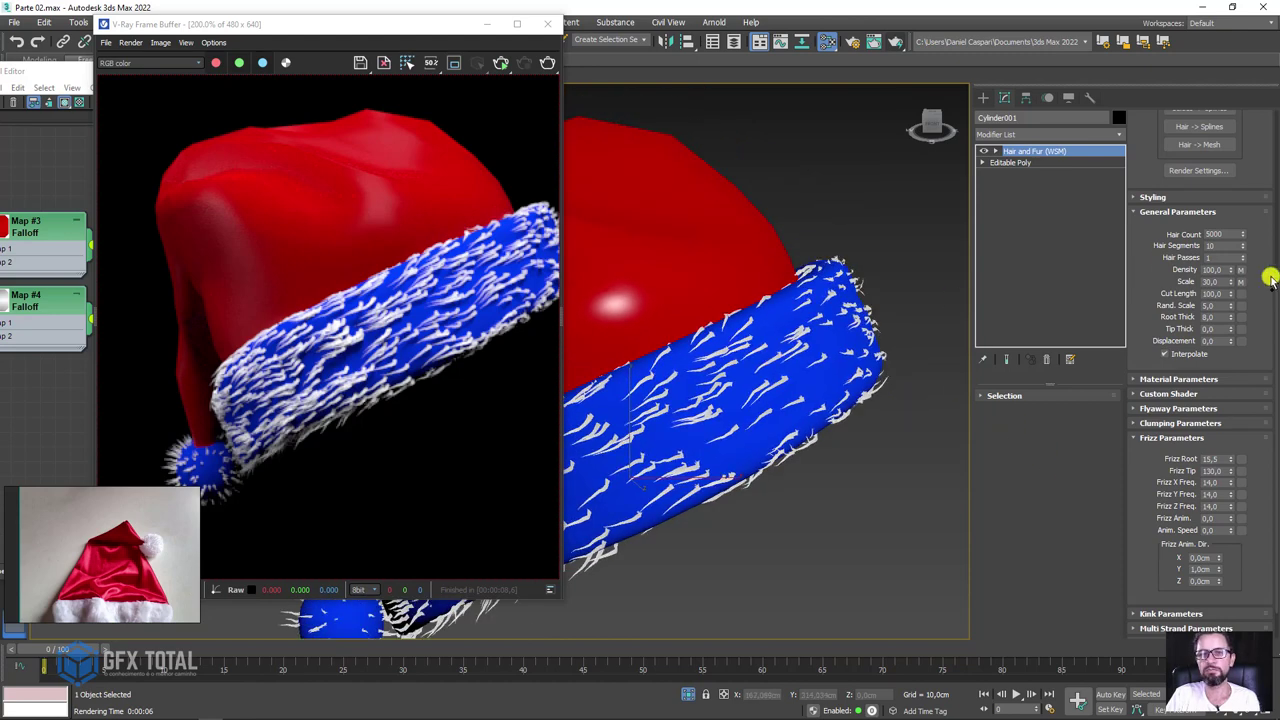
{"action": "right_click", "coordinate": [1231, 459]}
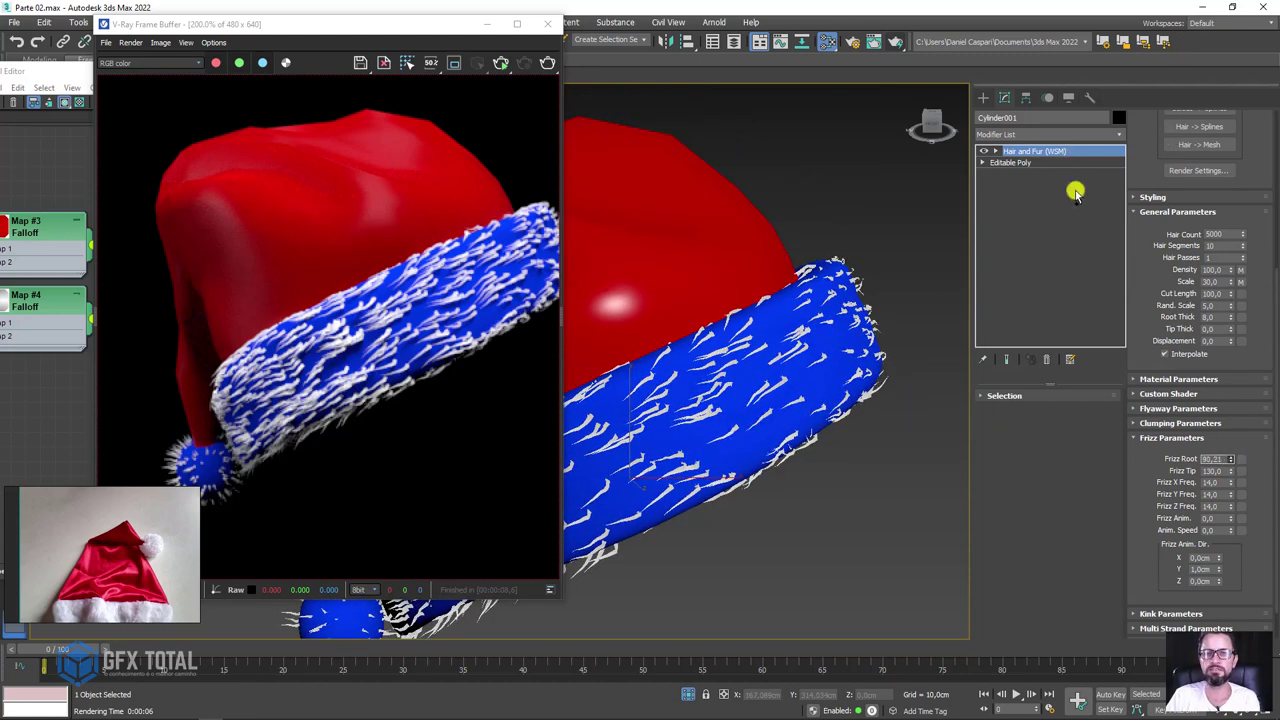
{"action": "scroll", "coordinate": [745, 372], "scroll_direction": "up", "scroll_amount": 3}
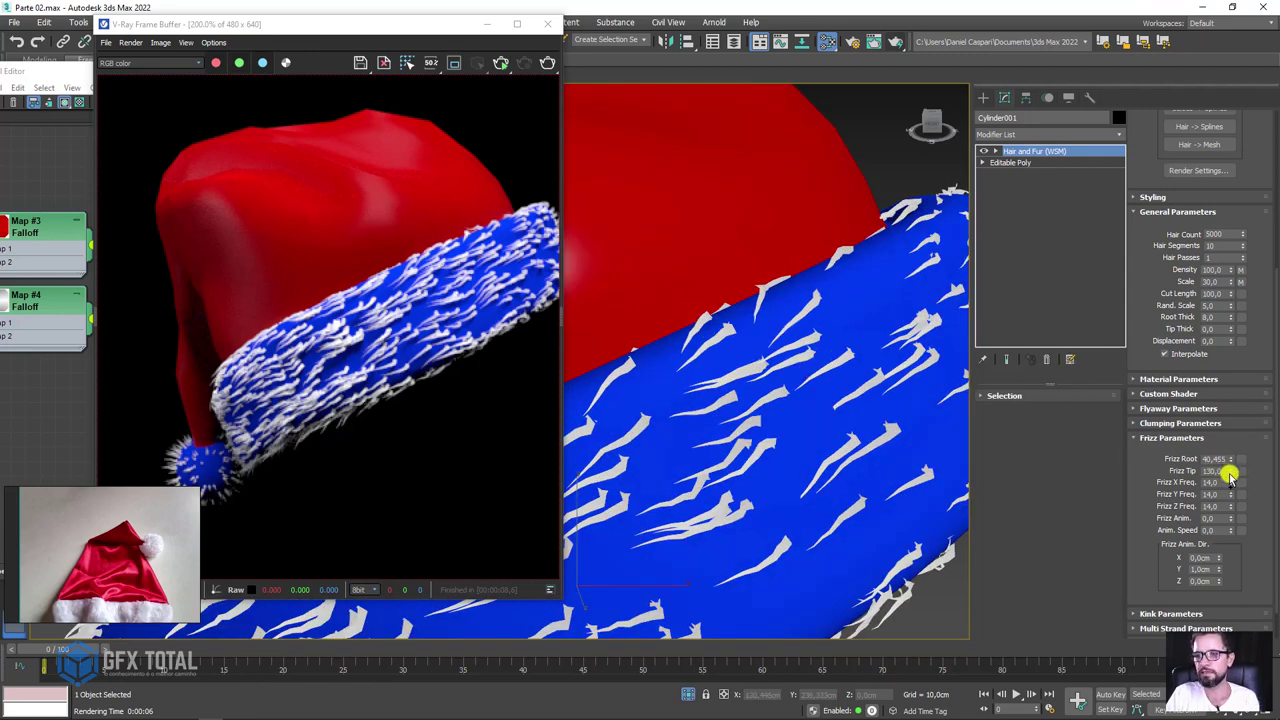
{"action": "left_click_drag", "start_coordinate": [1231, 478], "coordinate": [1220, 425]}
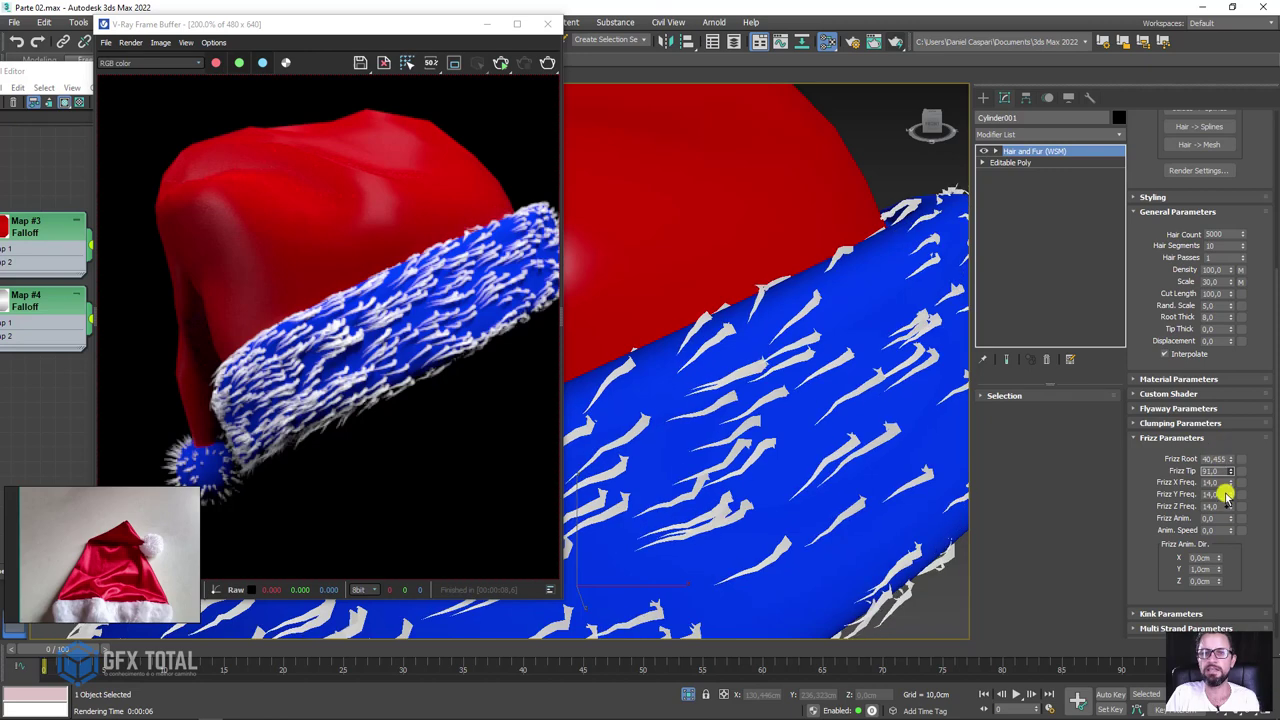
{"action": "scroll", "coordinate": [780, 357], "scroll_direction": "down", "scroll_amount": 2}
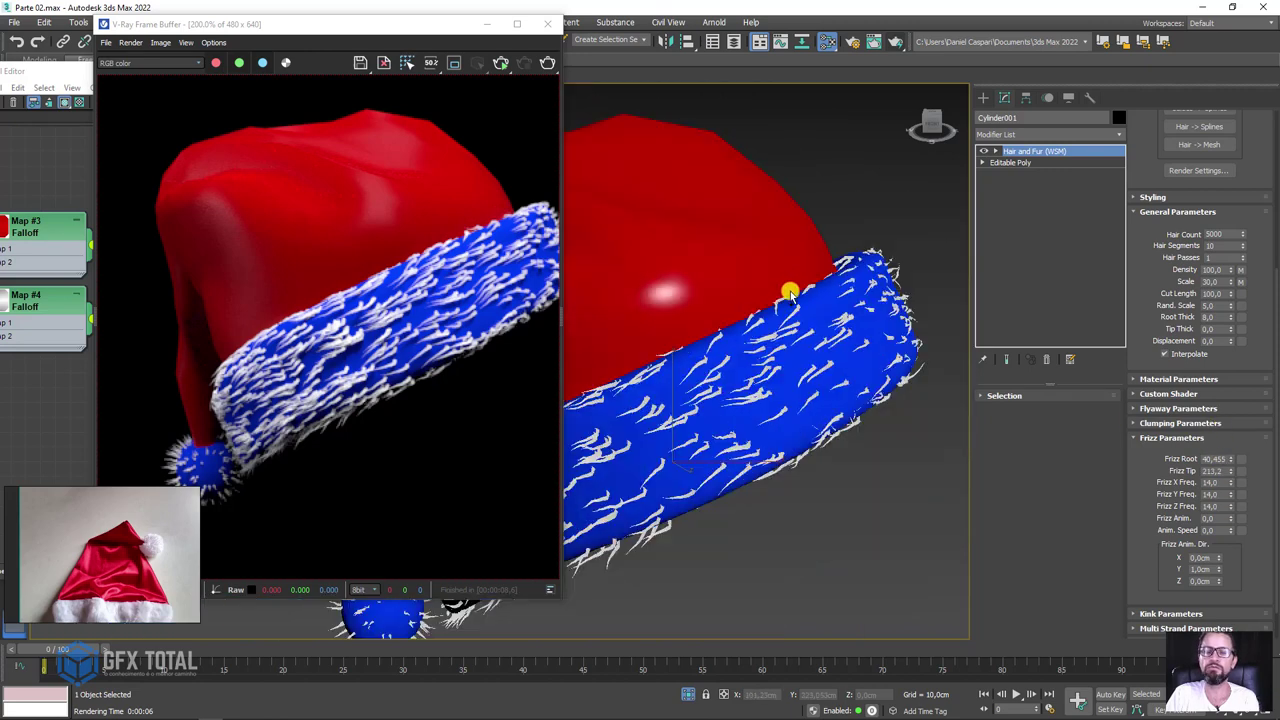
{"action": "scroll", "coordinate": [786, 286], "scroll_direction": "down", "scroll_amount": 3}
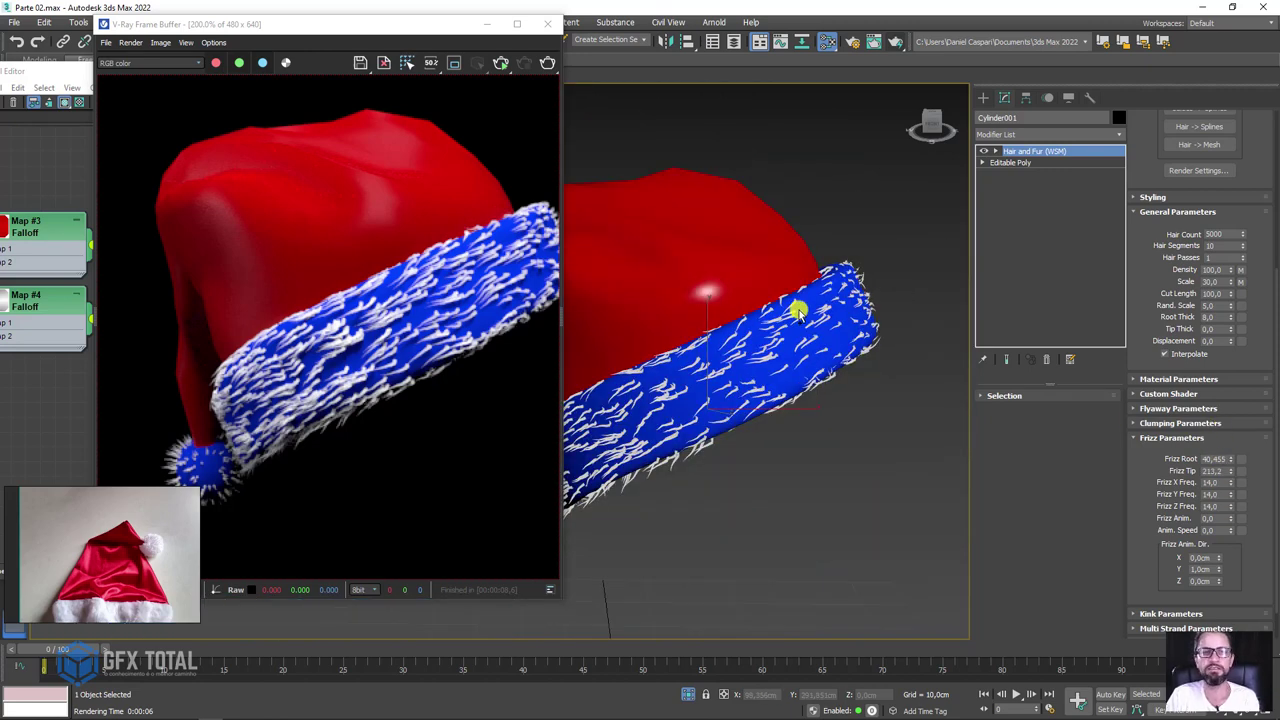
{"action": "scroll", "coordinate": [382, 316], "scroll_direction": "up", "scroll_amount": 3}
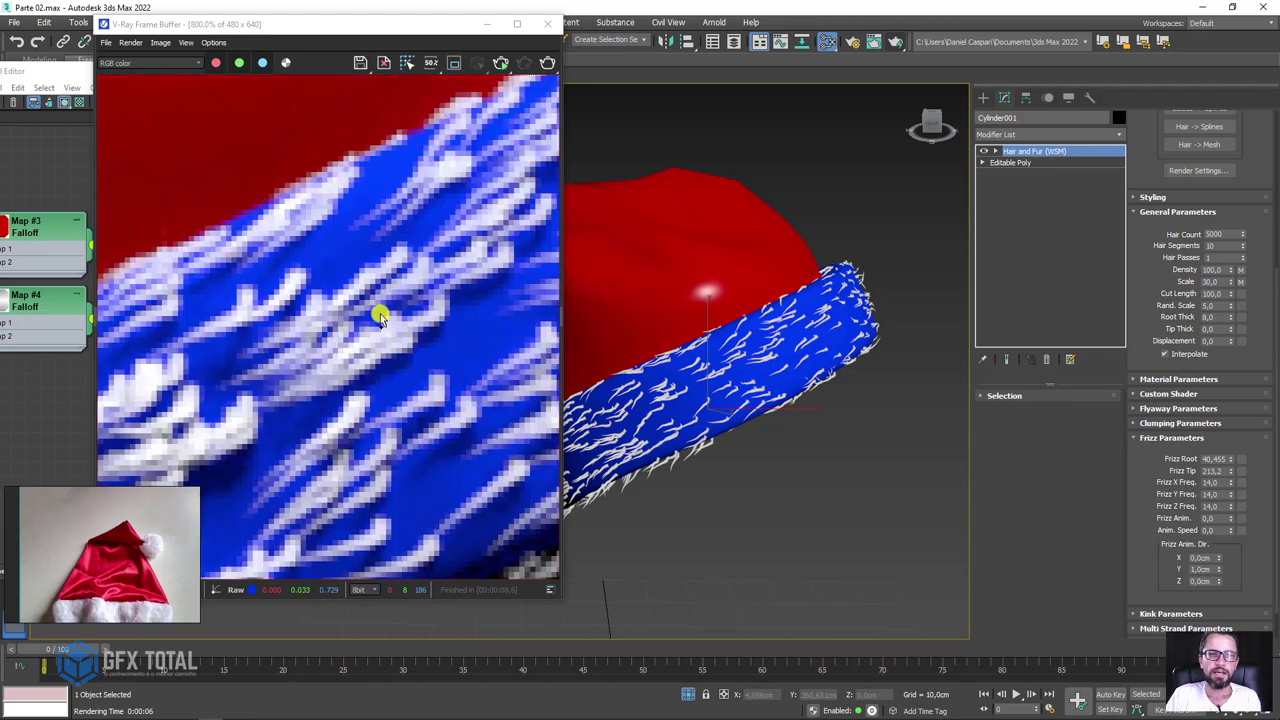
{"action": "scroll", "coordinate": [380, 316], "scroll_direction": "down", "scroll_amount": 1}
{"action": "scroll", "coordinate": [771, 357], "scroll_direction": "down", "scroll_amount": 2}
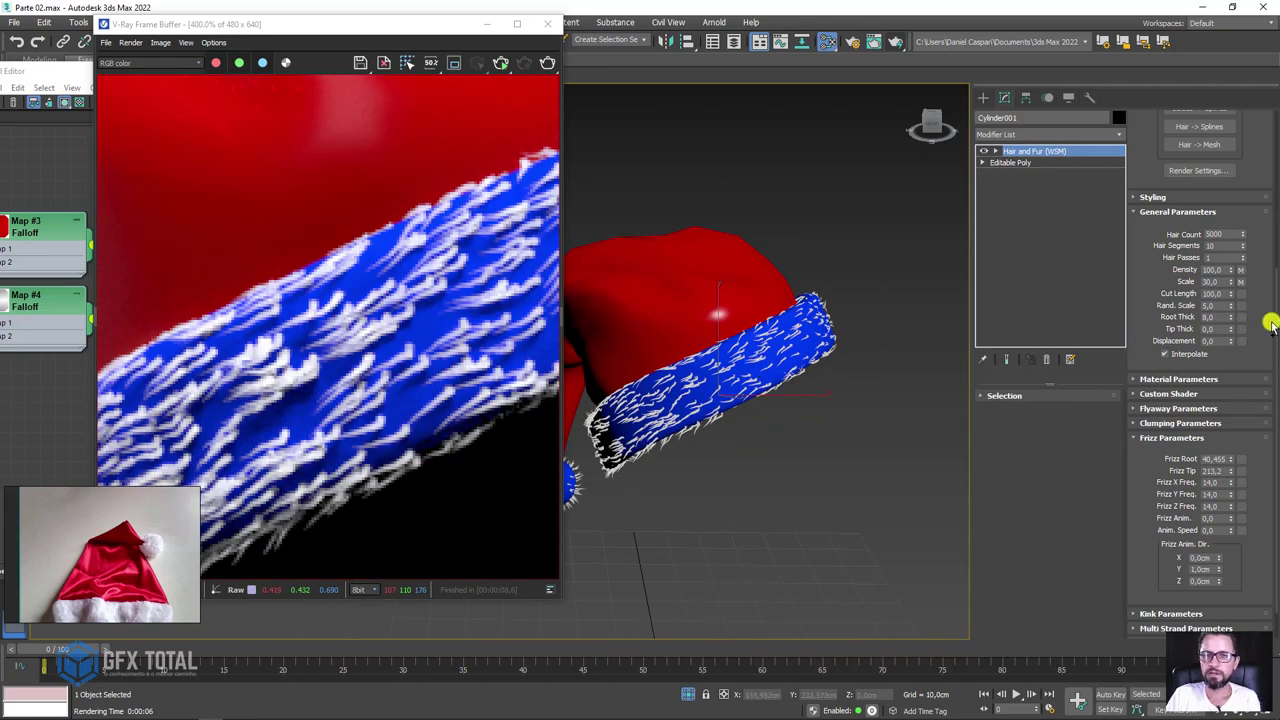
{"action": "scroll", "coordinate": [1155, 280], "scroll_direction": "down", "scroll_amount": 2}
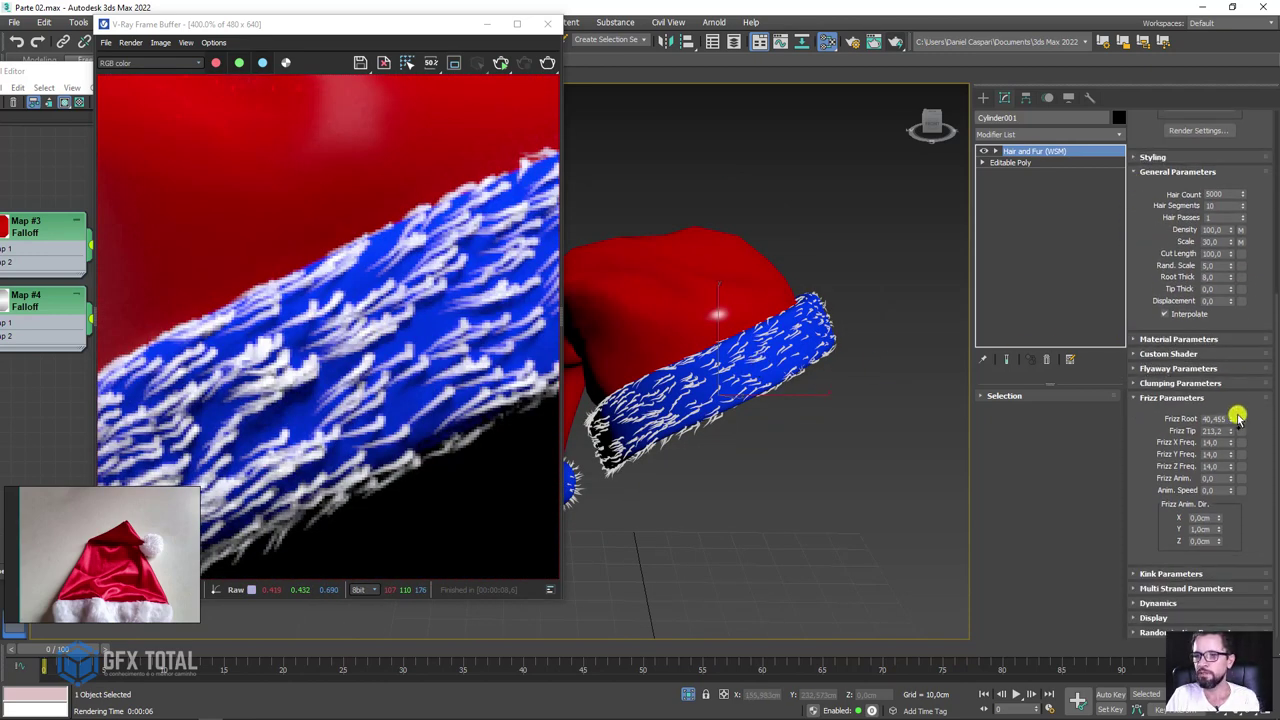
- Set Kink Root to 1,0 and Kink Tip to 1,5
{"action": "left_click", "coordinate": [1152, 573]}
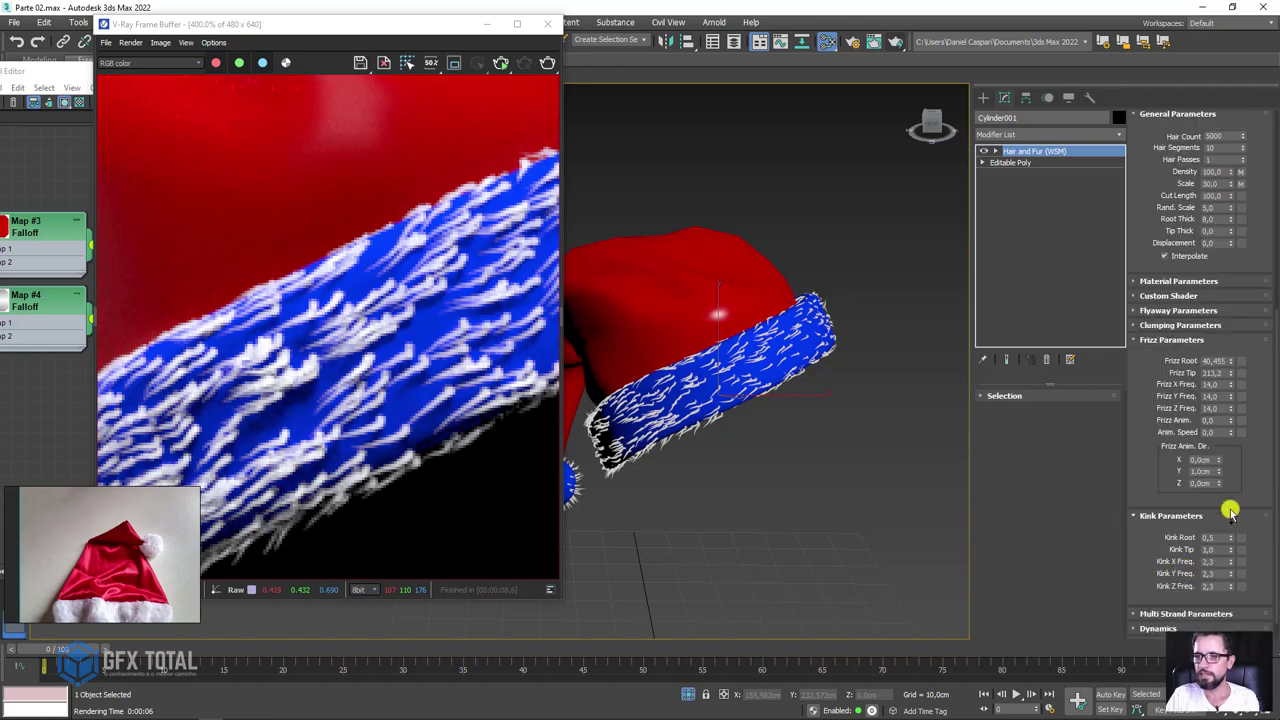
{"action": "left_click_drag", "start_coordinate": [1231, 541], "coordinate": [1222, 540]}
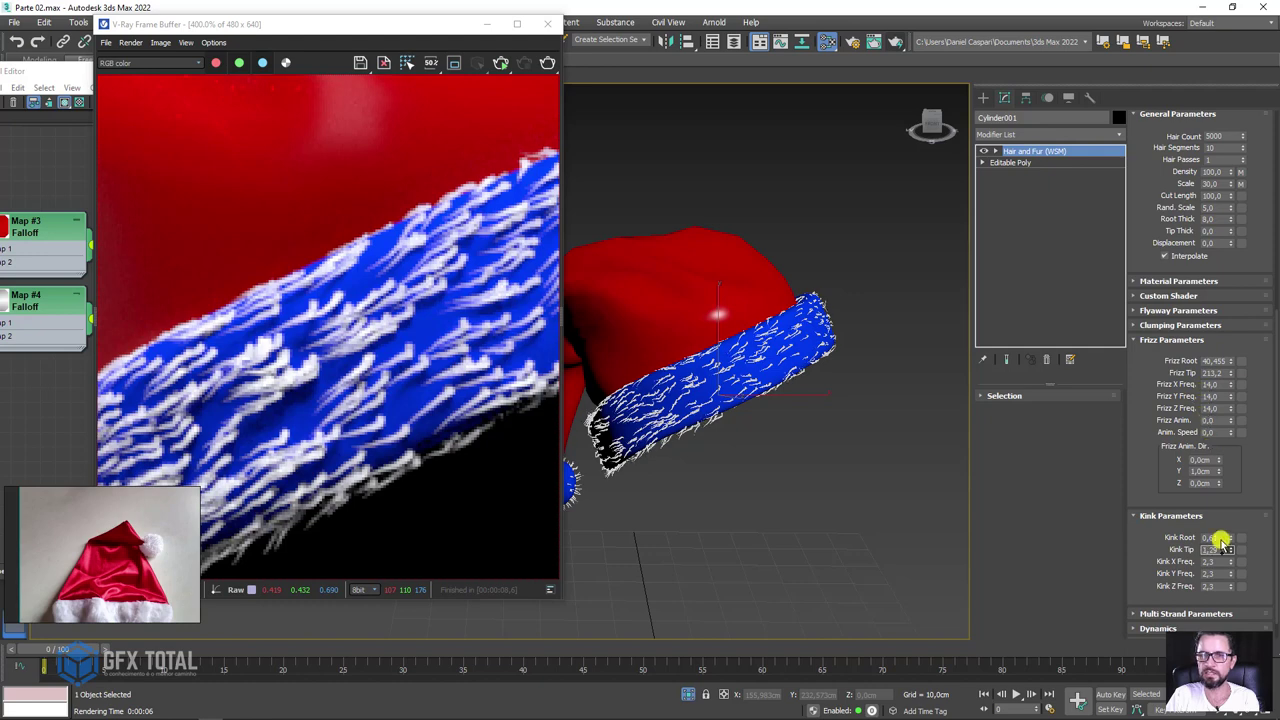
{"action": "left_click", "coordinate": [1203, 552]}
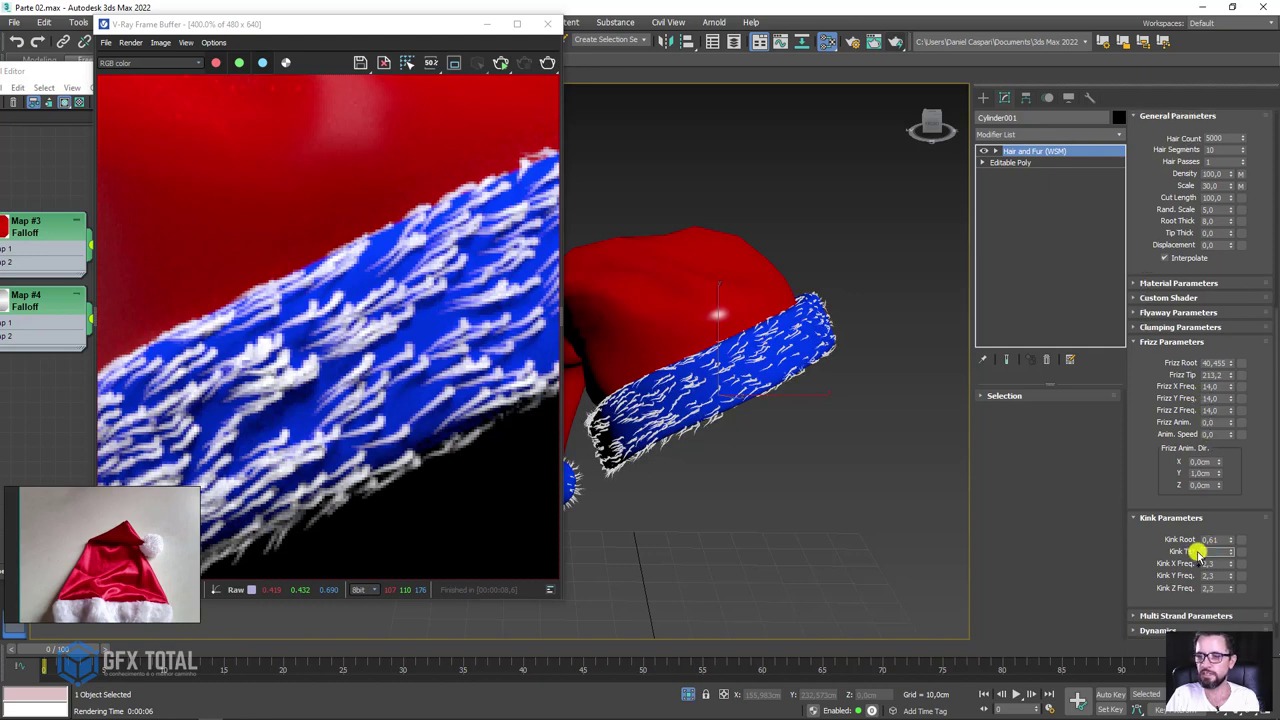
{"action": "type", "text": "1,5"}
{"action": "left_click", "coordinate": [1211, 540]}
{"action": "type", "text": "1"}
{"action": "key", "text": "Return"}
- Set Hair Segments to 12 and Hair Count to 50000
{"action": "scroll", "coordinate": [760, 372], "scroll_direction": "up", "scroll_amount": 3}
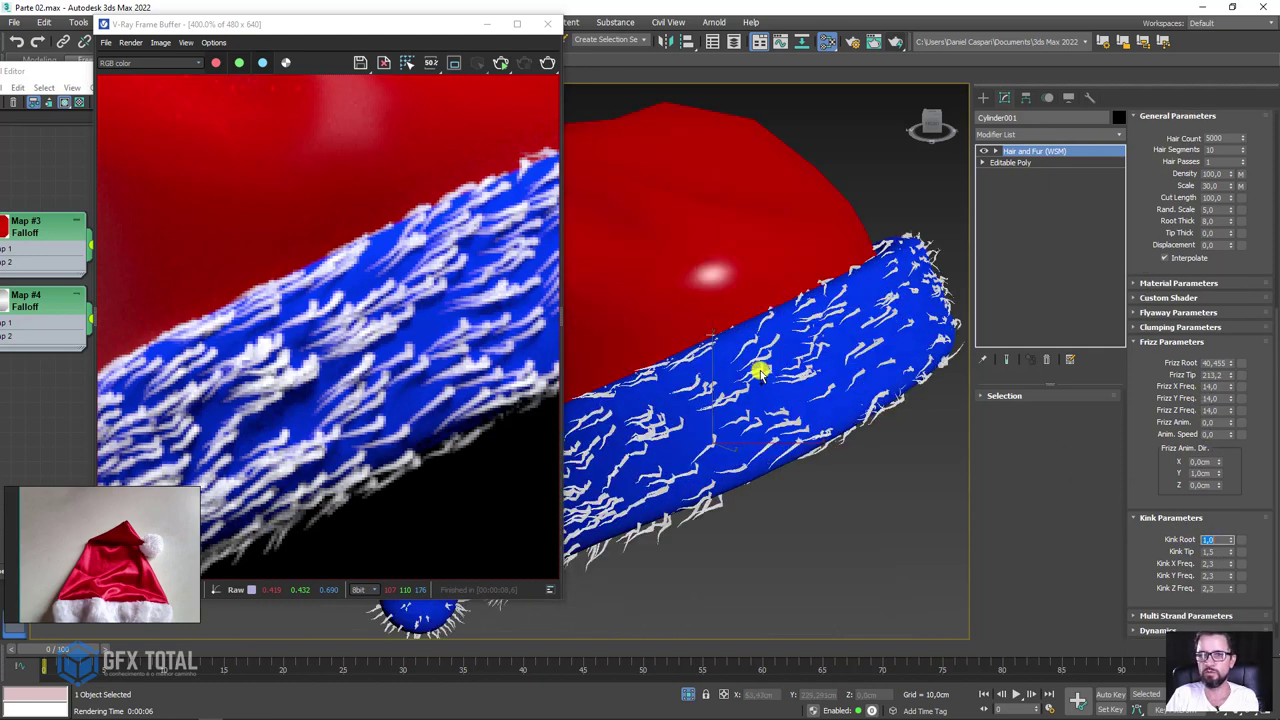
{"action": "scroll", "coordinate": [758, 368], "scroll_direction": "up", "scroll_amount": 2}
{"action": "scroll", "coordinate": [754, 365], "scroll_direction": "up", "scroll_amount": 2}
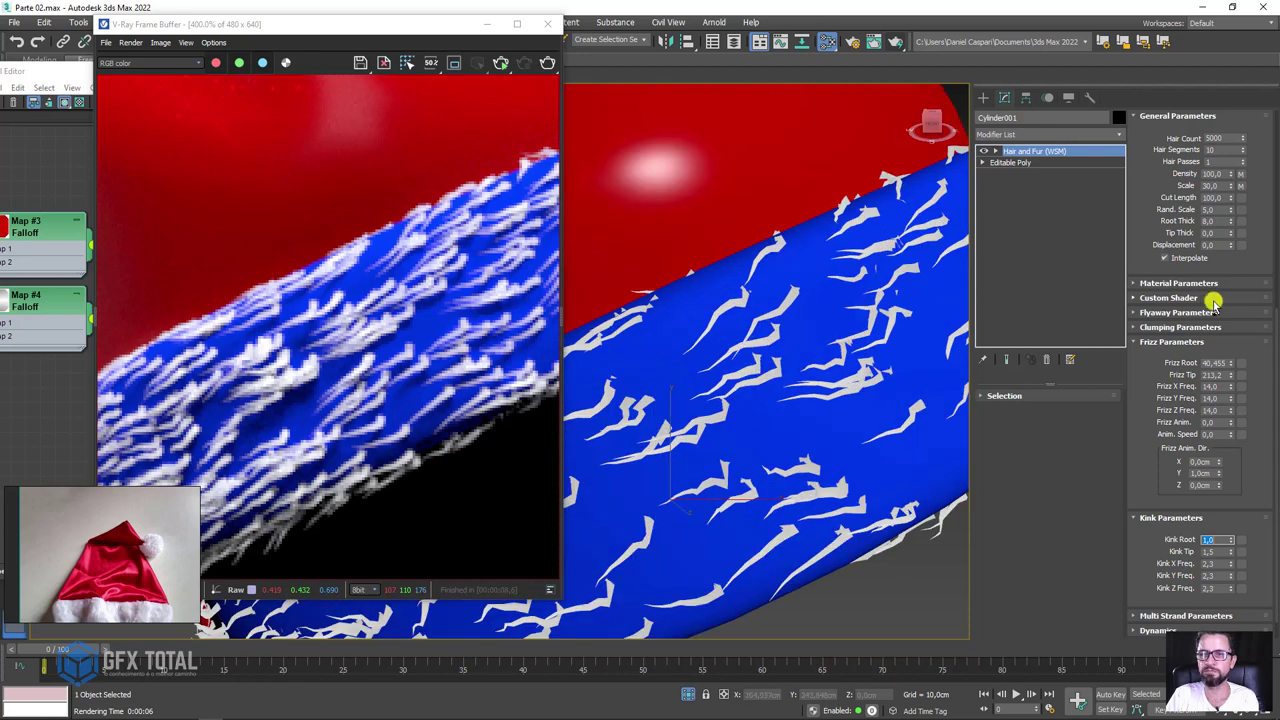
{"action": "left_click_drag", "start_coordinate": [1137, 165], "coordinate": [1140, 370]}
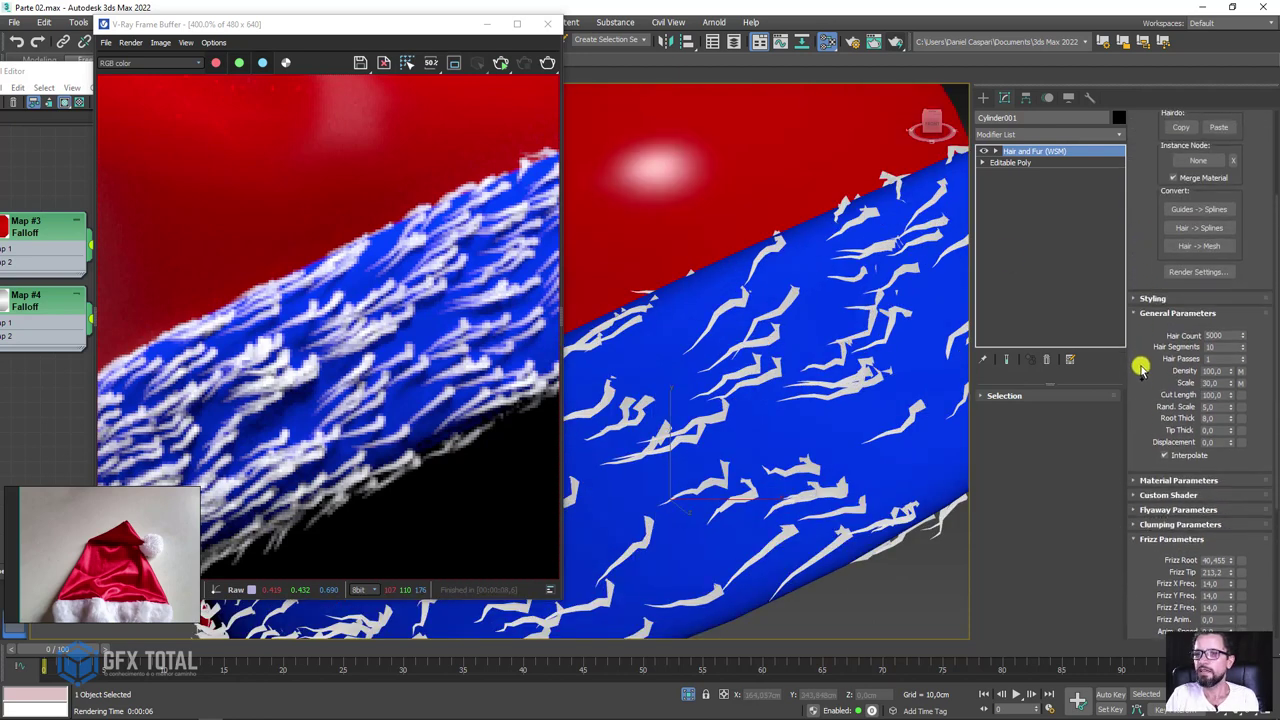
{"action": "double_click", "coordinate": [1222, 350]}
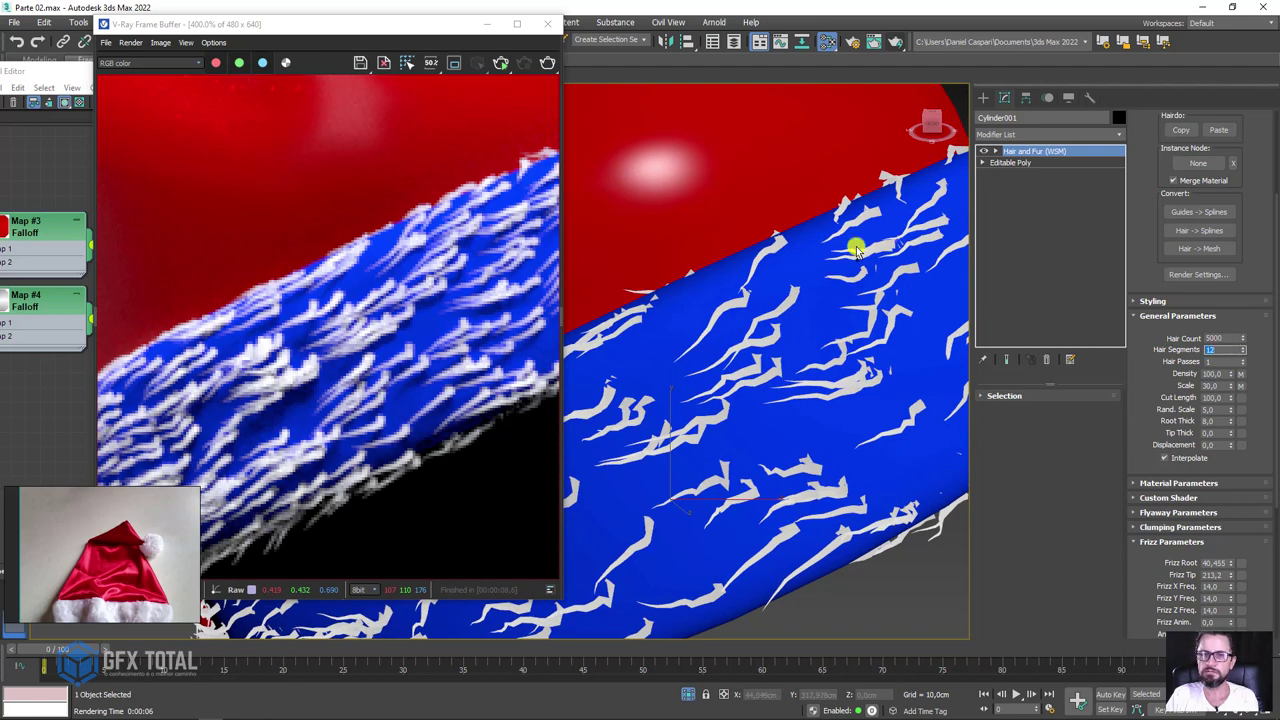
{"action": "double_click", "coordinate": [1211, 339]}
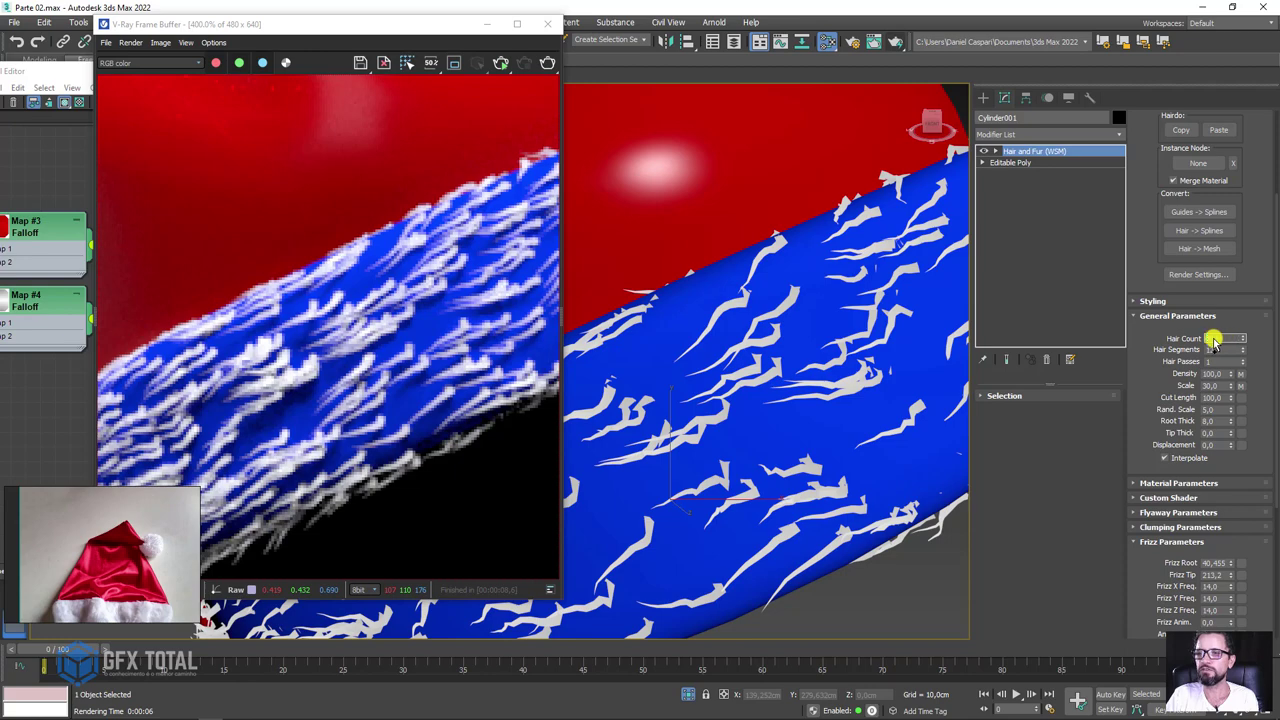
{"action": "type", "text": "50000"}
{"action": "key", "text": "Return"}
{"action": "mouse_move", "coordinate": [790, 350]}
{"action": "middle_mouse_down", "text": "alt"}
{"action": "mouse_move", "coordinate": [777, 337]}
{"action": "mouse_move", "coordinate": [790, 368]}
{"action": "mouse_move", "coordinate": [763, 214]}
{"action": "middle_mouse_up", "text": "alt"}
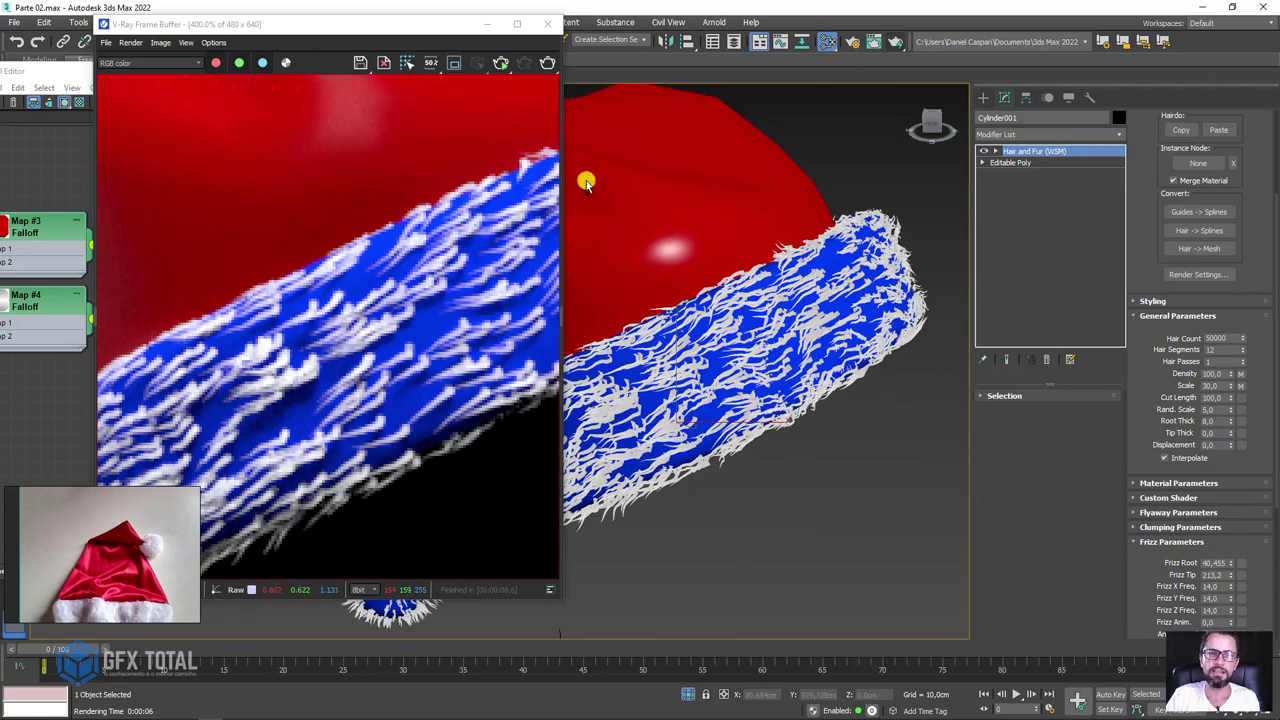
- Start a new V-Ray test render of the furry Santa hat and keep the frame buffer visible
{"action": "left_click", "coordinate": [876, 46]}
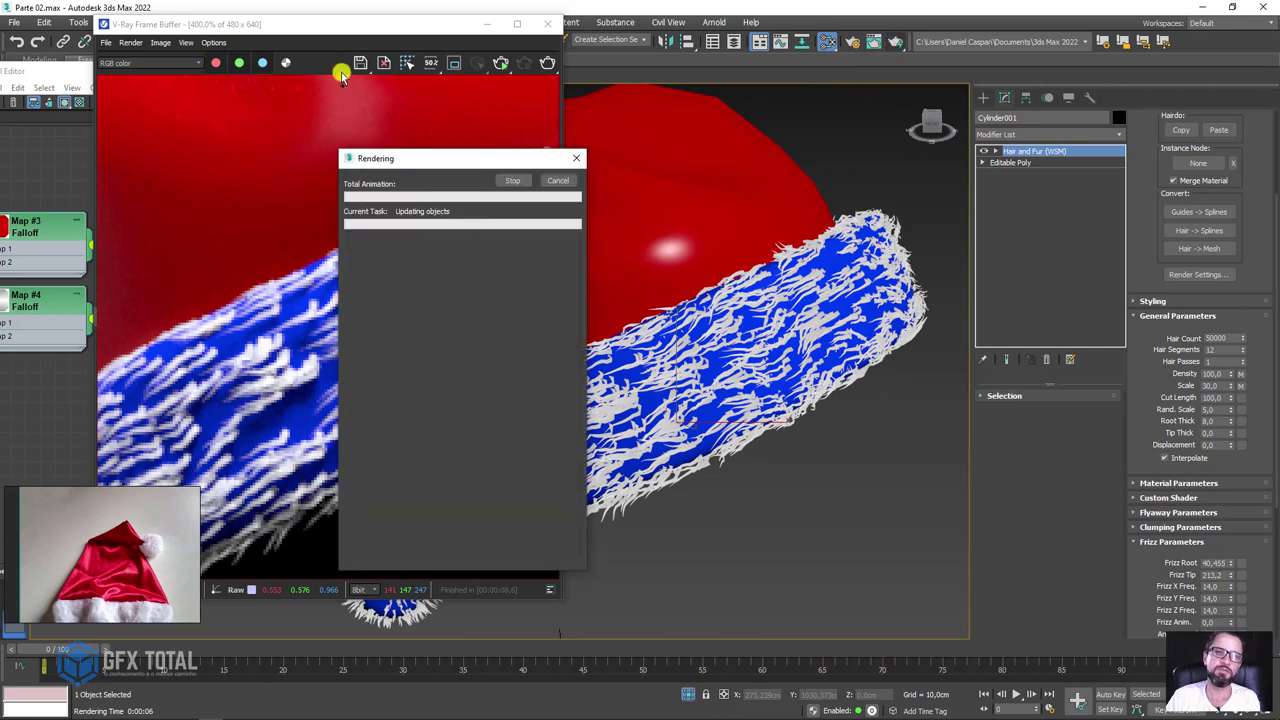
{"action": "left_click", "coordinate": [390, 25]}
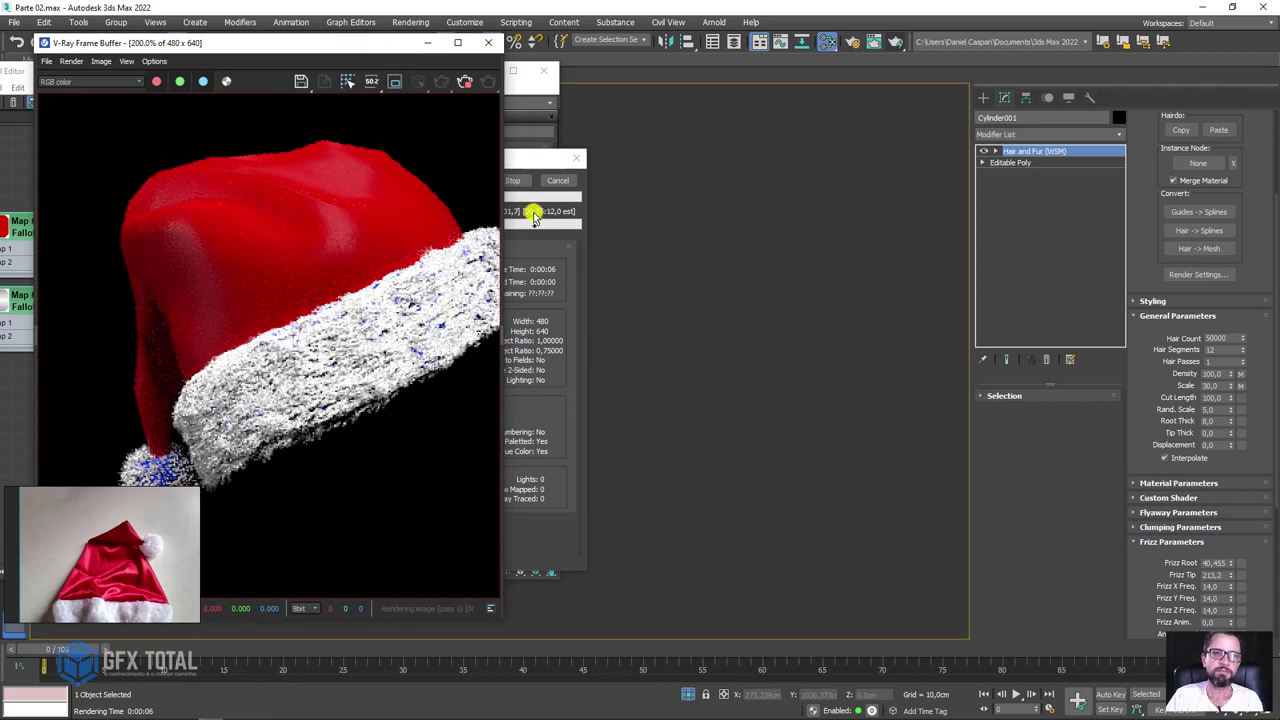
{"action": "mouse_move", "coordinate": [517, 160]}
{"action": "left_mouse_down"}
{"action": "mouse_move", "coordinate": [591, 184]}
{"action": "mouse_move", "coordinate": [800, 137]}
{"action": "left_mouse_up"}
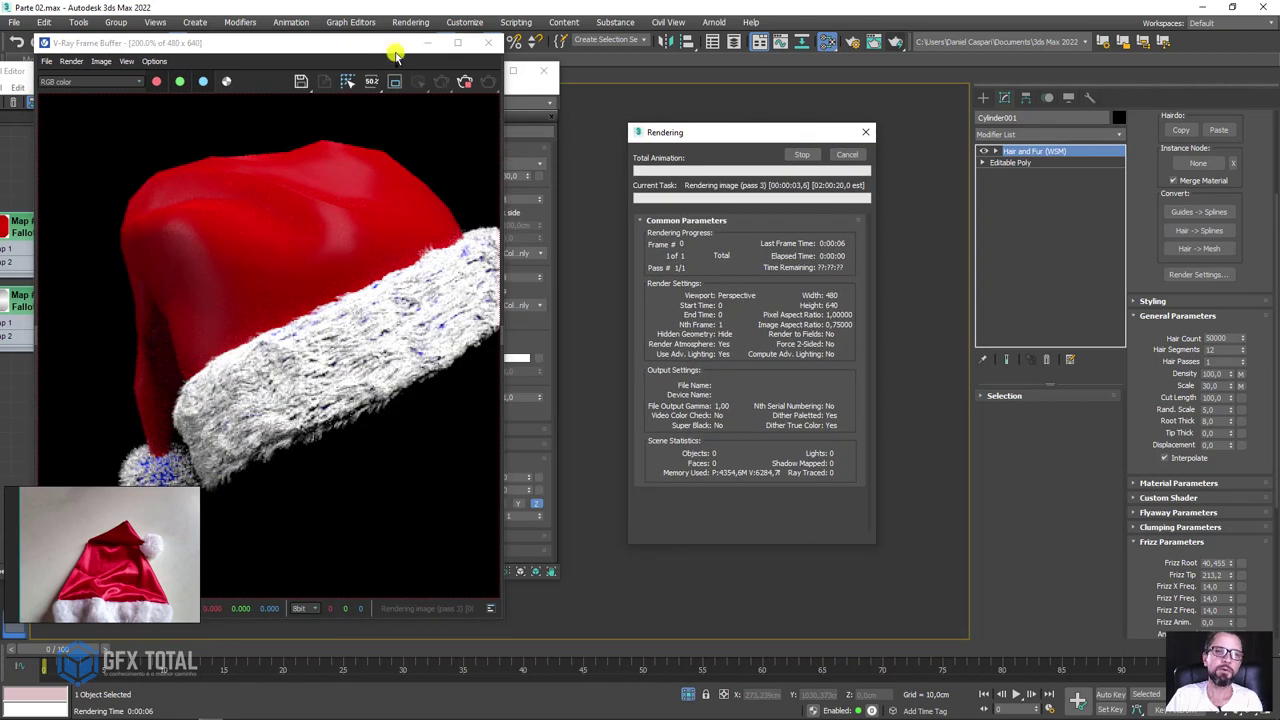
{"action": "left_click_drag", "start_coordinate": [392, 47], "coordinate": [461, 36]}
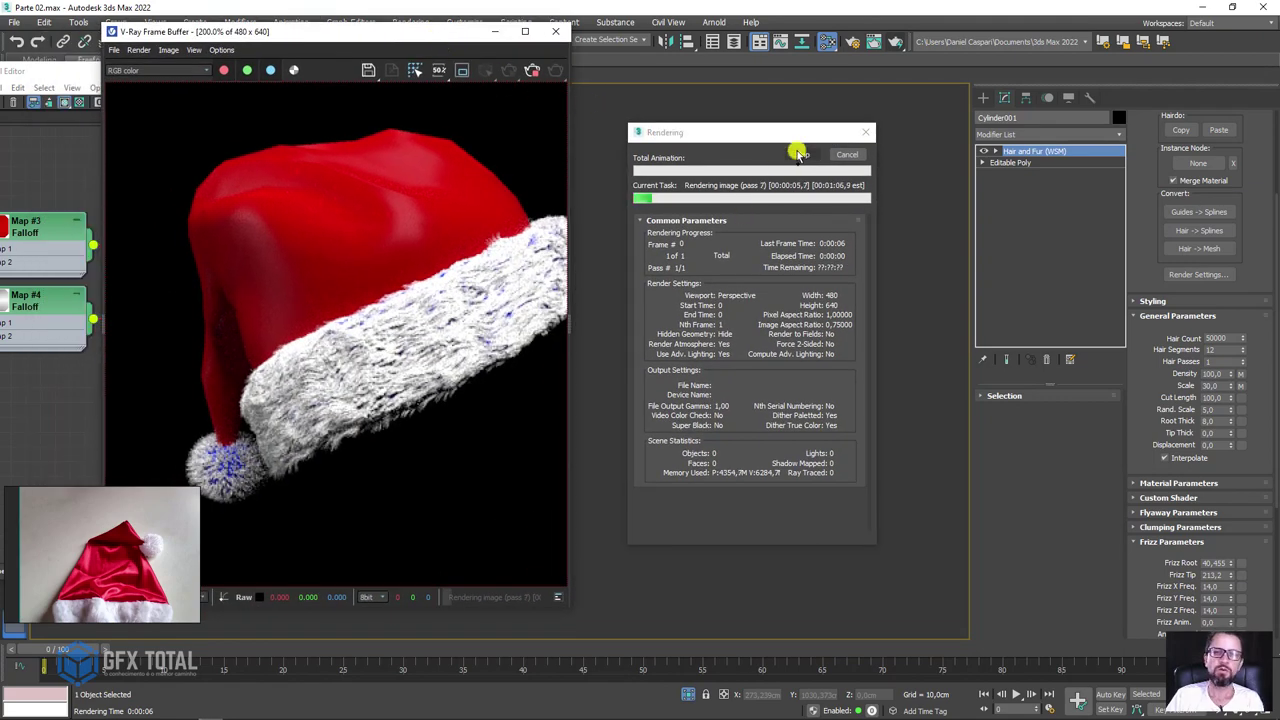
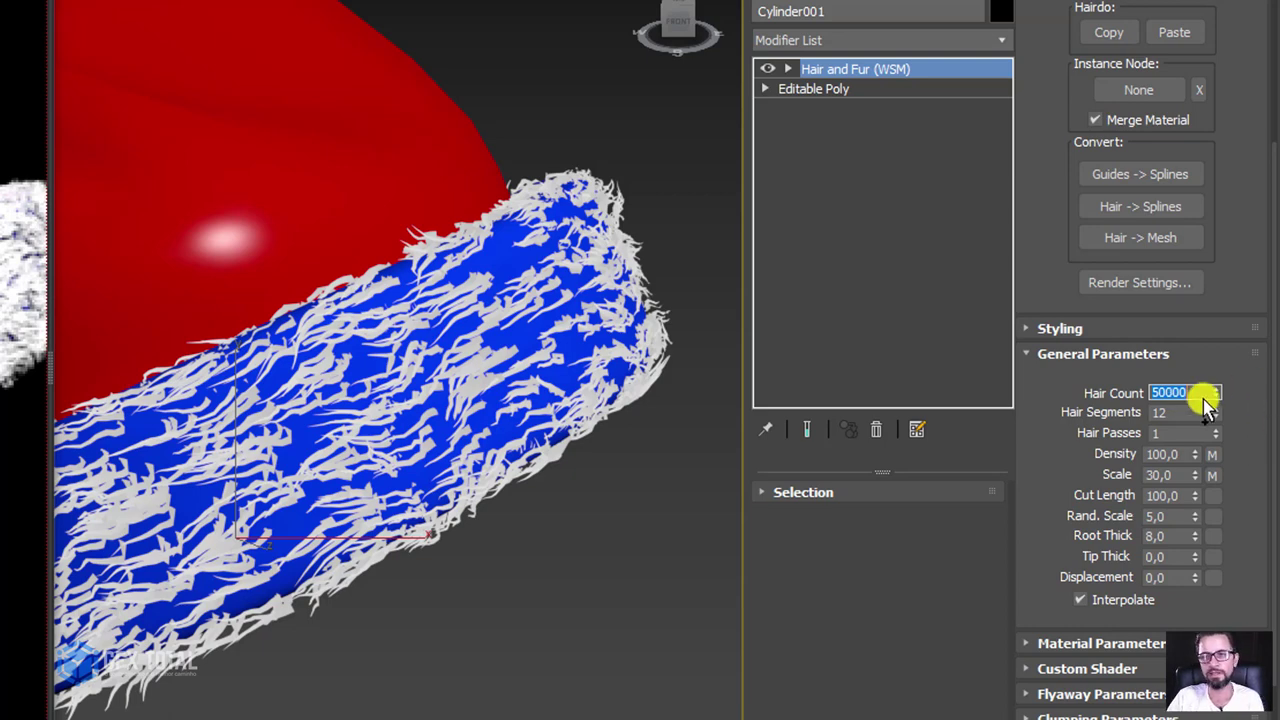
- Select the hair count value in the fur settings
{"action": "left_click", "coordinate": [1172, 393]}
{"action": "left_click_drag", "start_coordinate": [1170, 391], "coordinate": [1146, 397]}
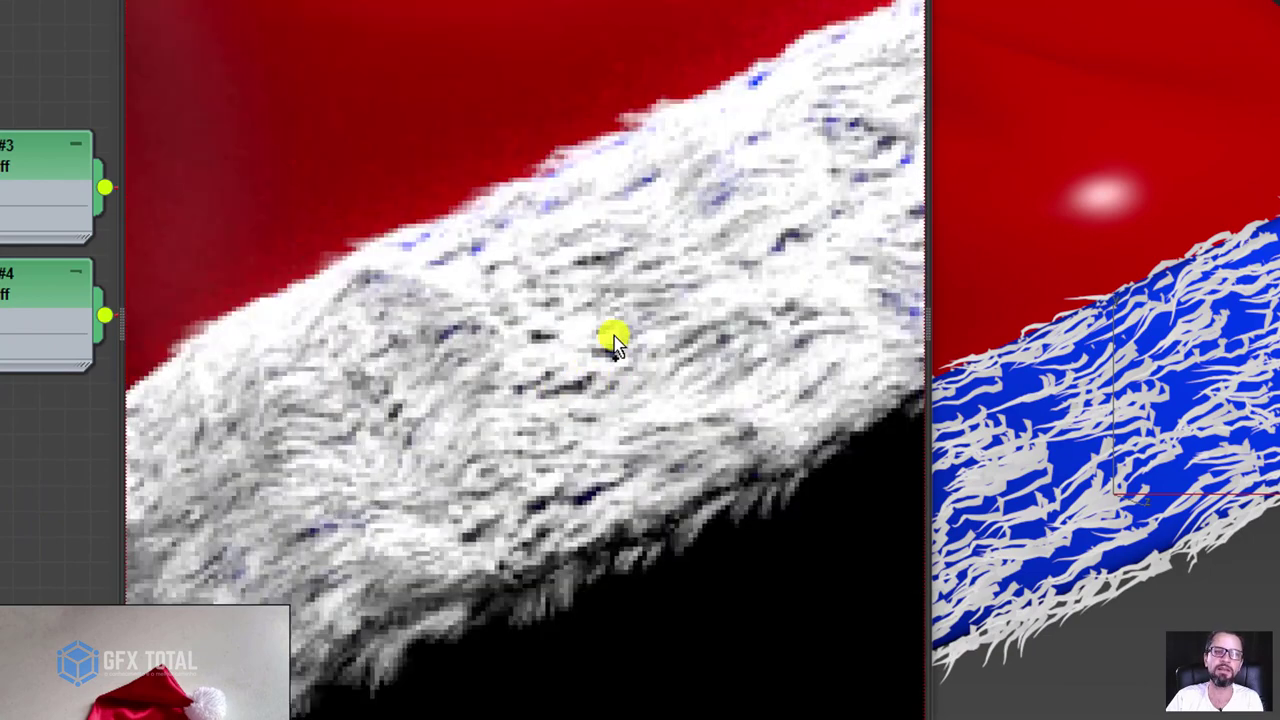
{"action": "scroll", "coordinate": [609, 337], "scroll_direction": "down", "scroll_amount": 5}
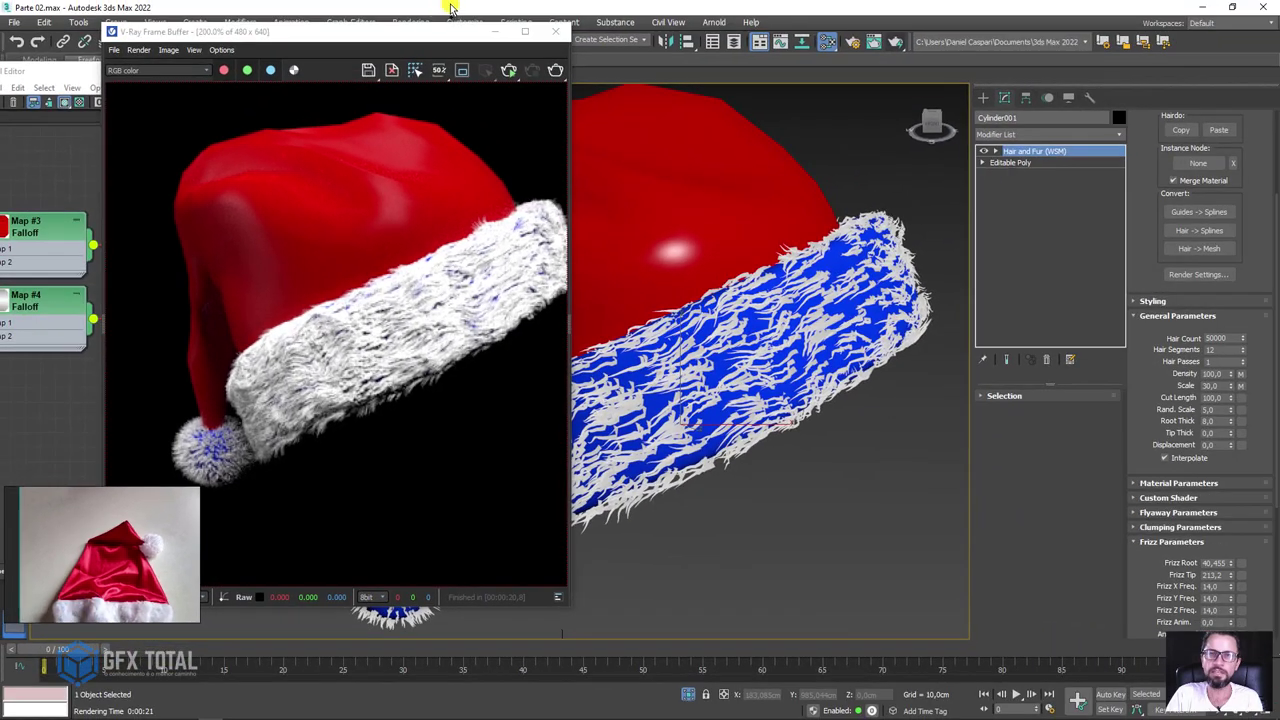
- Desaturate the Pelos diffuse to a light neutral grey and re-render the hat
{"action": "mouse_move", "coordinate": [408, 34]}
{"action": "left_mouse_down"}
{"action": "mouse_move", "coordinate": [876, 61]}
{"action": "mouse_move", "coordinate": [847, 162]}
{"action": "left_mouse_up"}
{"action": "left_click", "coordinate": [405, 163]}
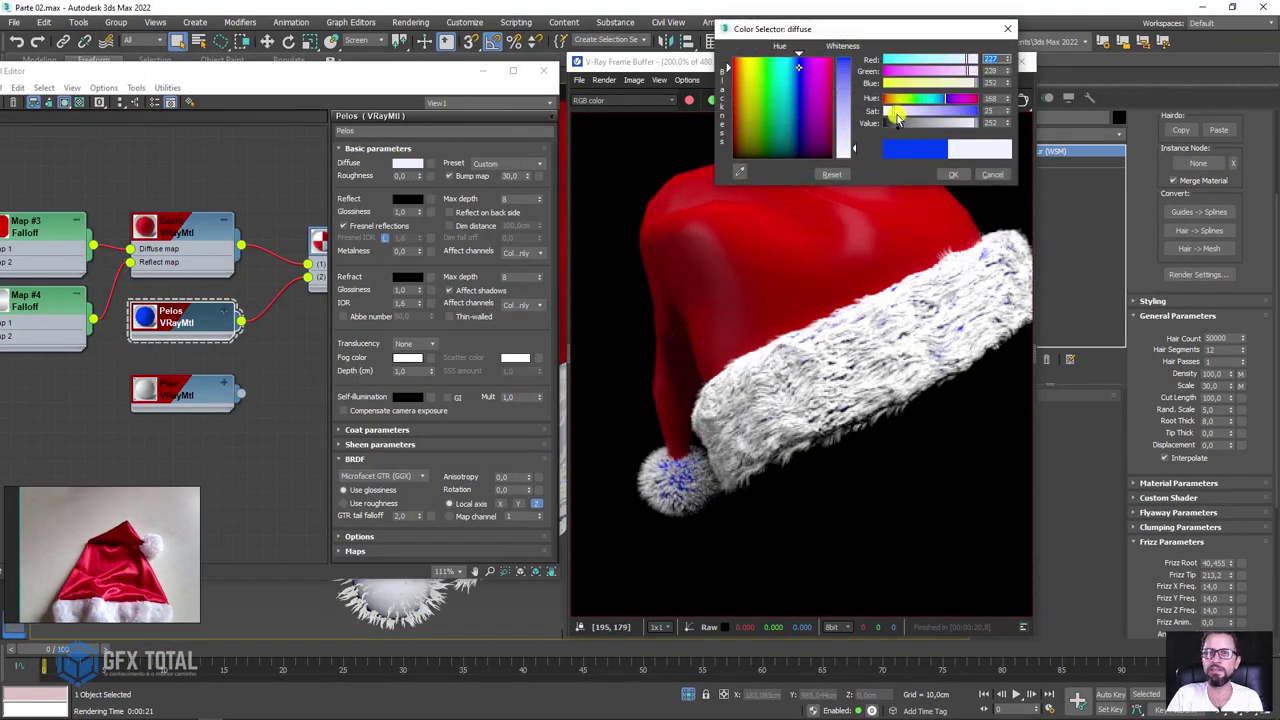
{"action": "left_click_drag", "start_coordinate": [975, 122], "coordinate": [962, 143]}
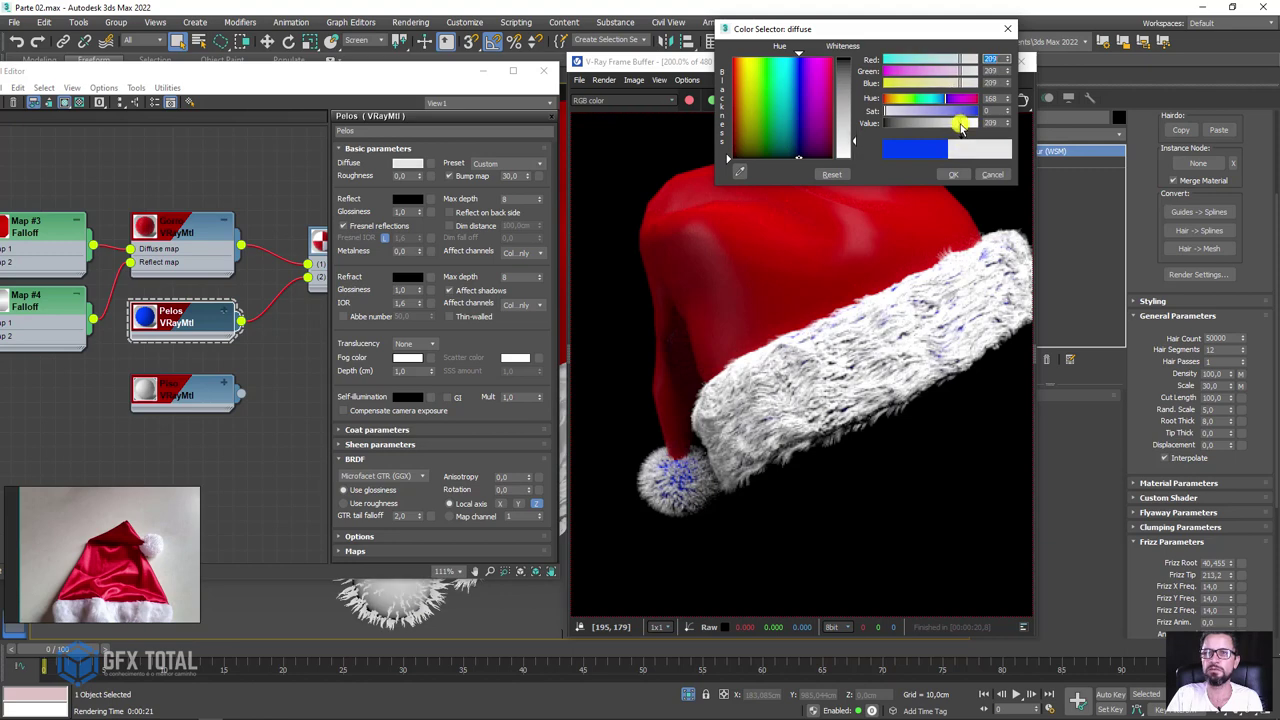
{"action": "left_click", "coordinate": [955, 174]}
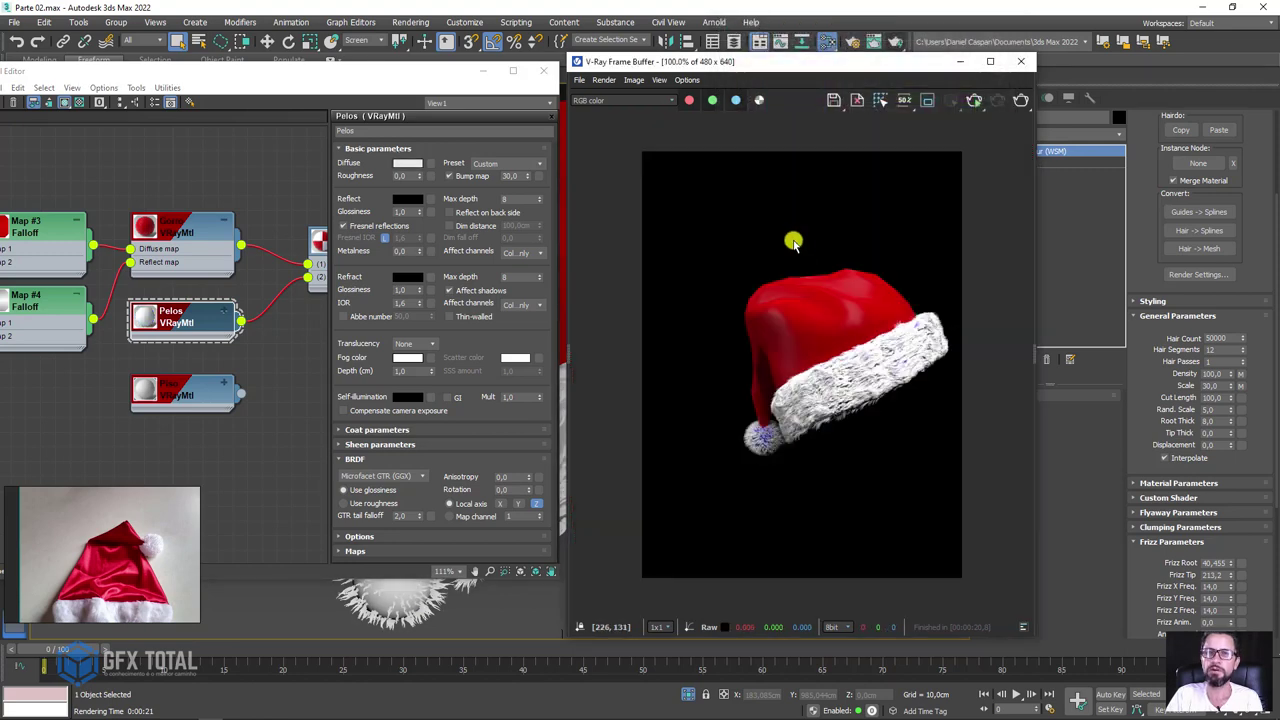
{"action": "left_click", "coordinate": [1020, 100]}
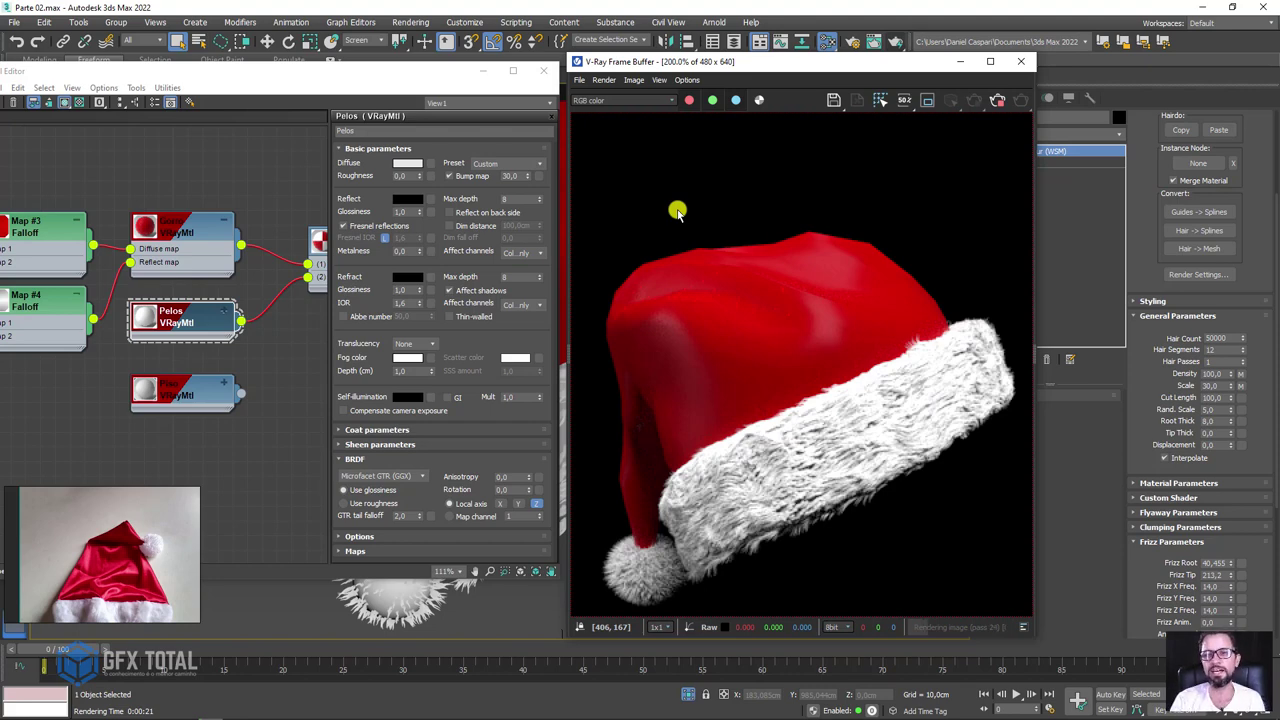
- Stop and close the render, then lower the hair's Occluded Amb. from 40 to 20
{"action": "left_click", "coordinate": [993, 100]}
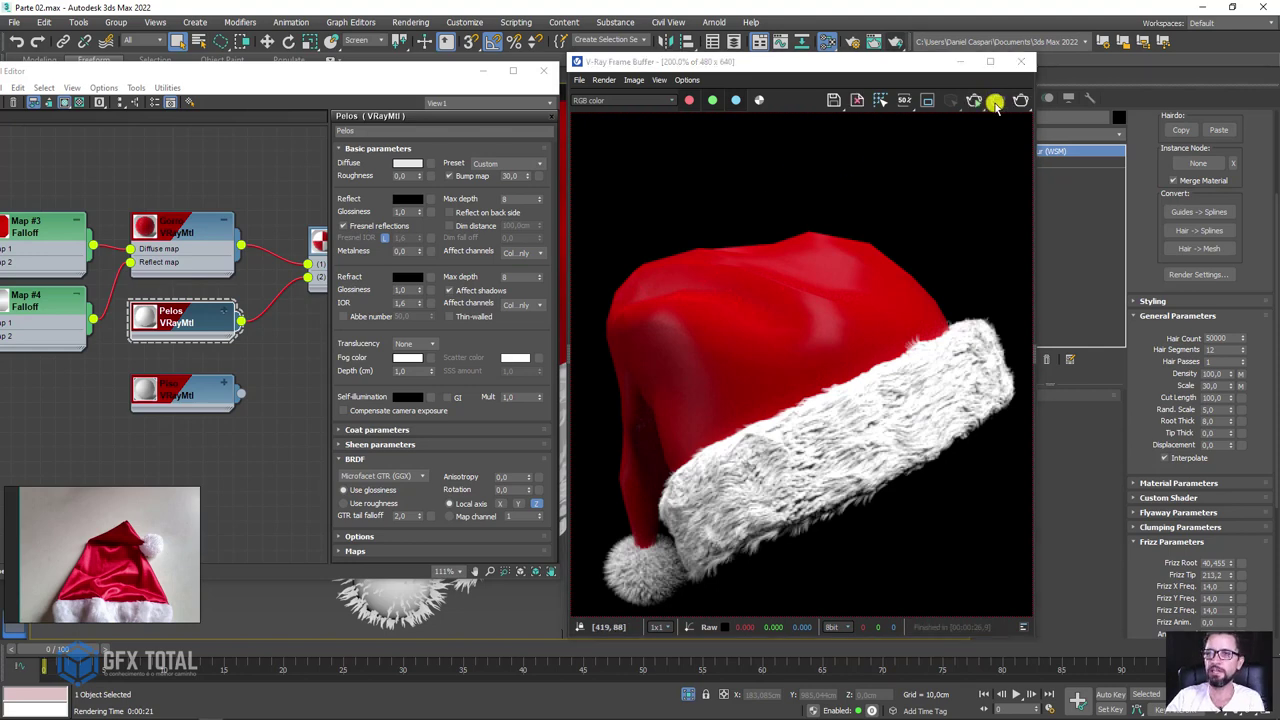
{"action": "left_click", "coordinate": [1020, 61]}
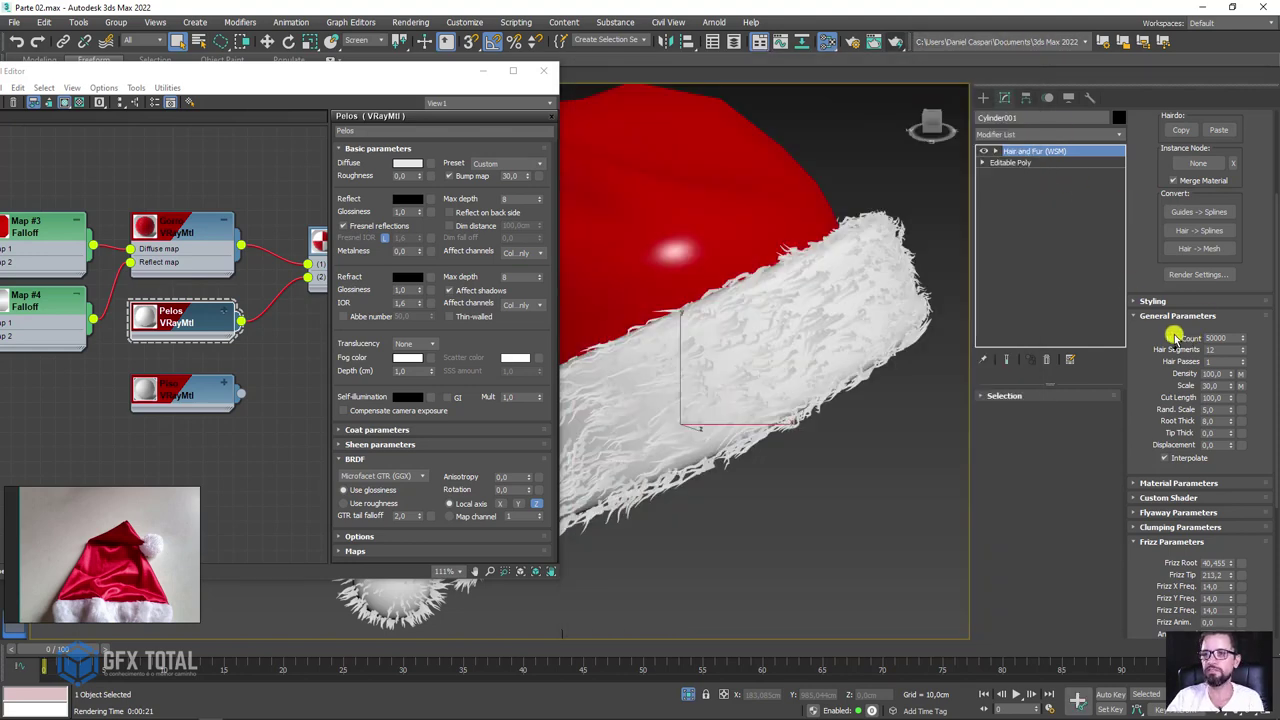
{"action": "left_click", "coordinate": [1150, 316]}
{"action": "left_click", "coordinate": [1155, 330]}
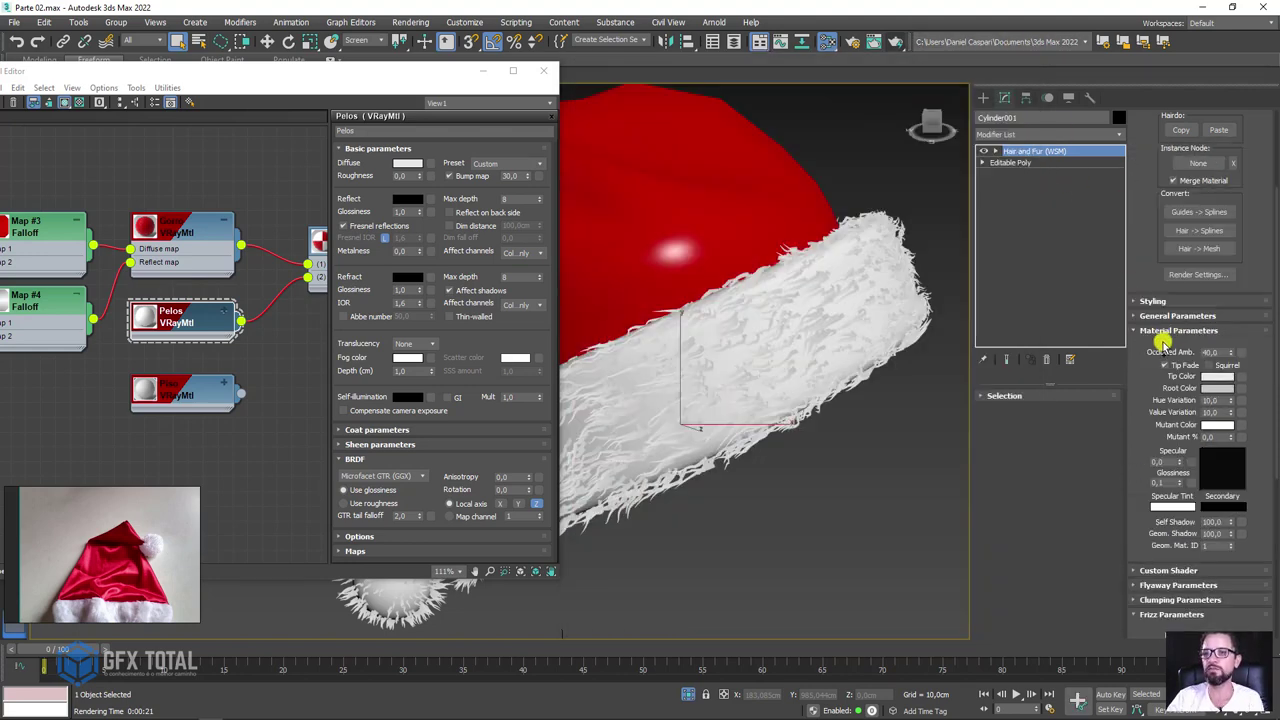
{"action": "double_click", "coordinate": [1211, 354]}
{"action": "type", "text": "20"}
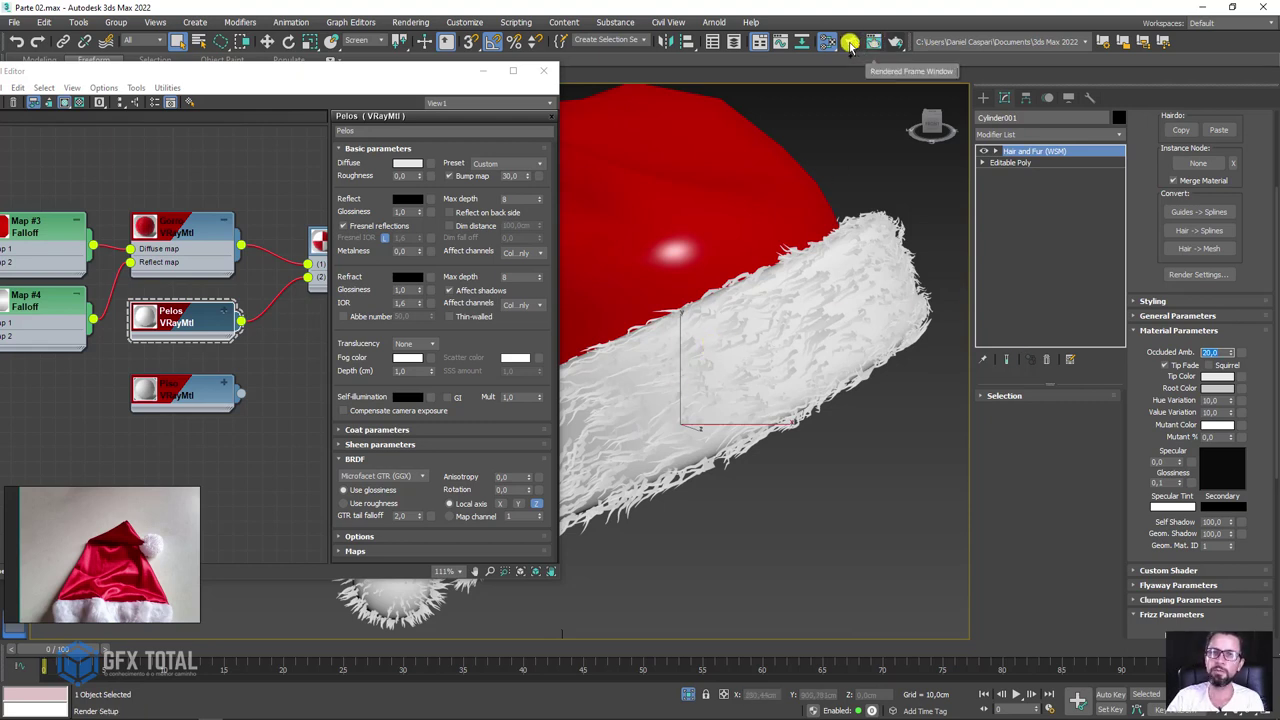
{"action": "left_click", "coordinate": [402, 88]}
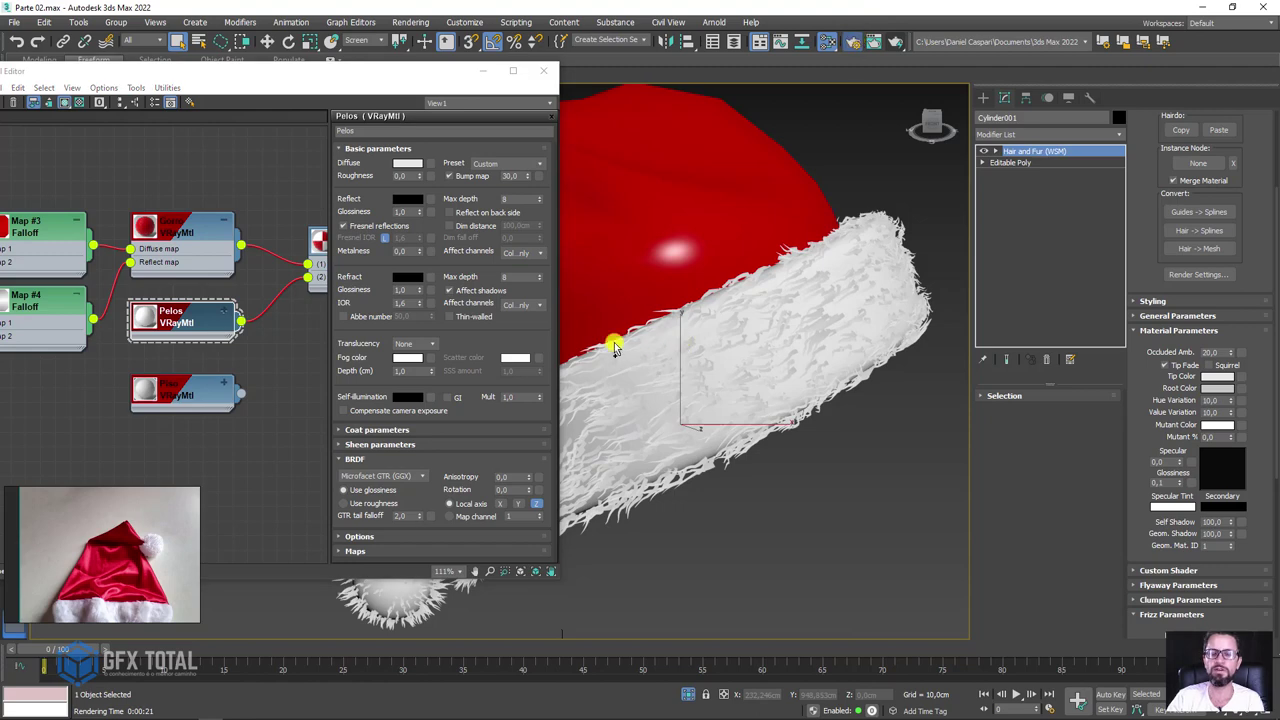
- Reopen the last V-Ray frame buffer from Render Setup's V-Ray settings
{"action": "left_click", "coordinate": [827, 42]}
{"action": "left_click", "coordinate": [339, 185]}
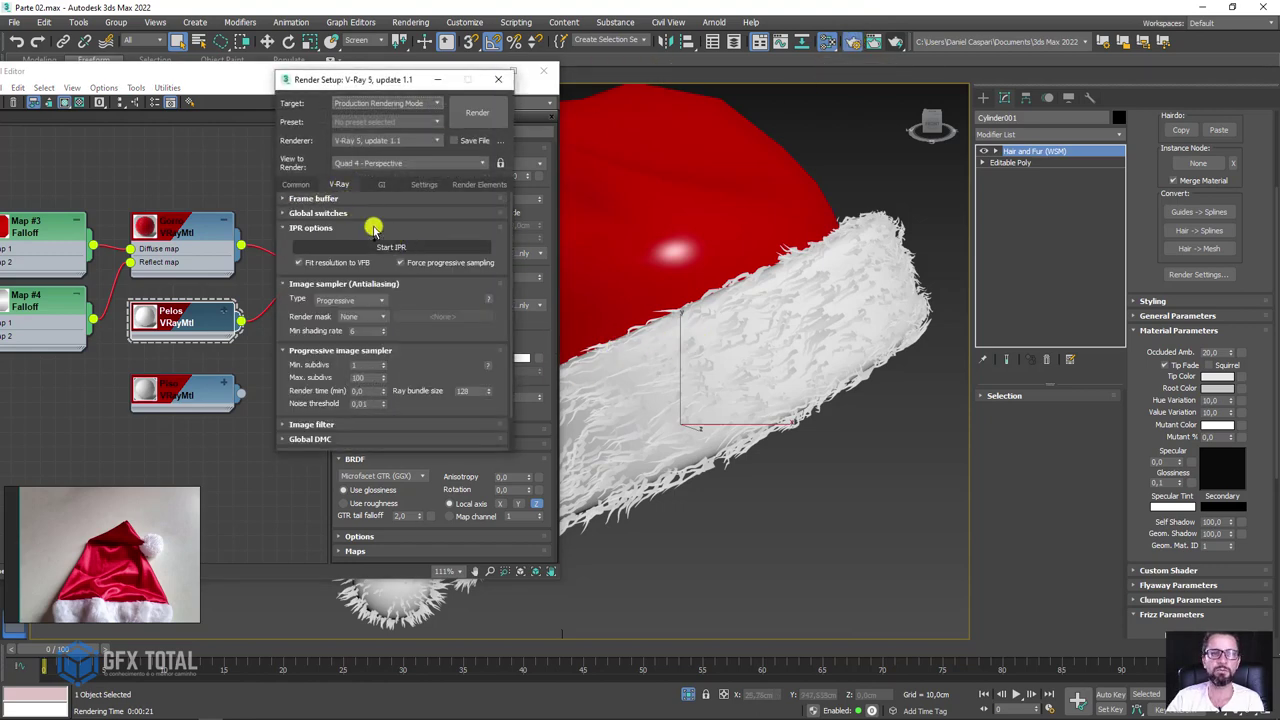
{"action": "left_click", "coordinate": [343, 199]}
{"action": "left_click", "coordinate": [437, 220]}
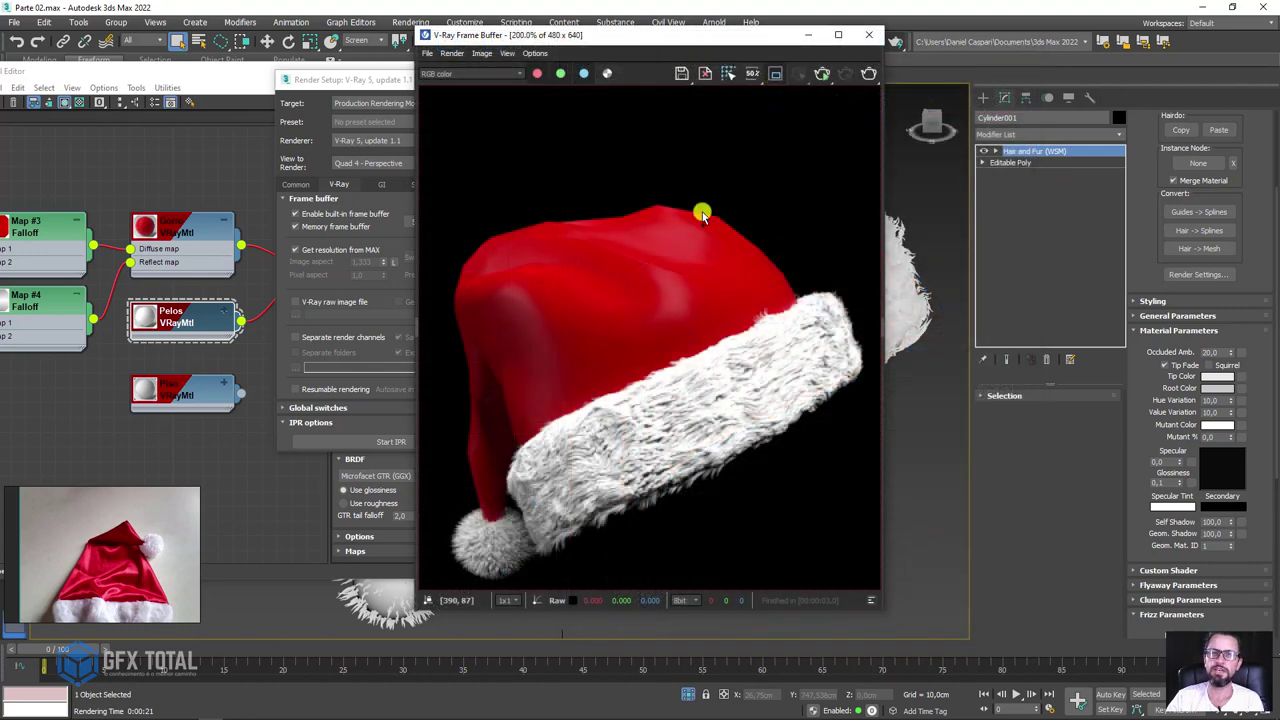
- Region-render a strip across the fur trim, then stop the render
{"action": "left_click_drag", "start_coordinate": [620, 378], "coordinate": [686, 465]}
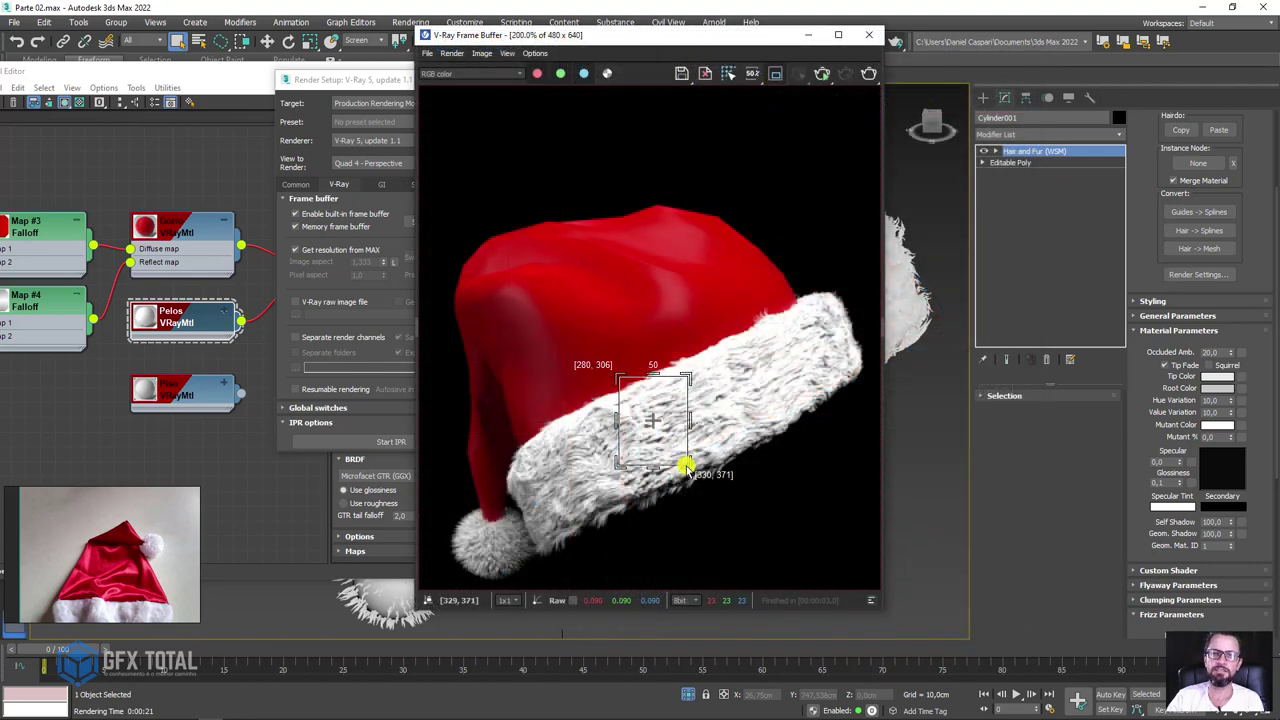
{"action": "left_click", "coordinate": [868, 74]}
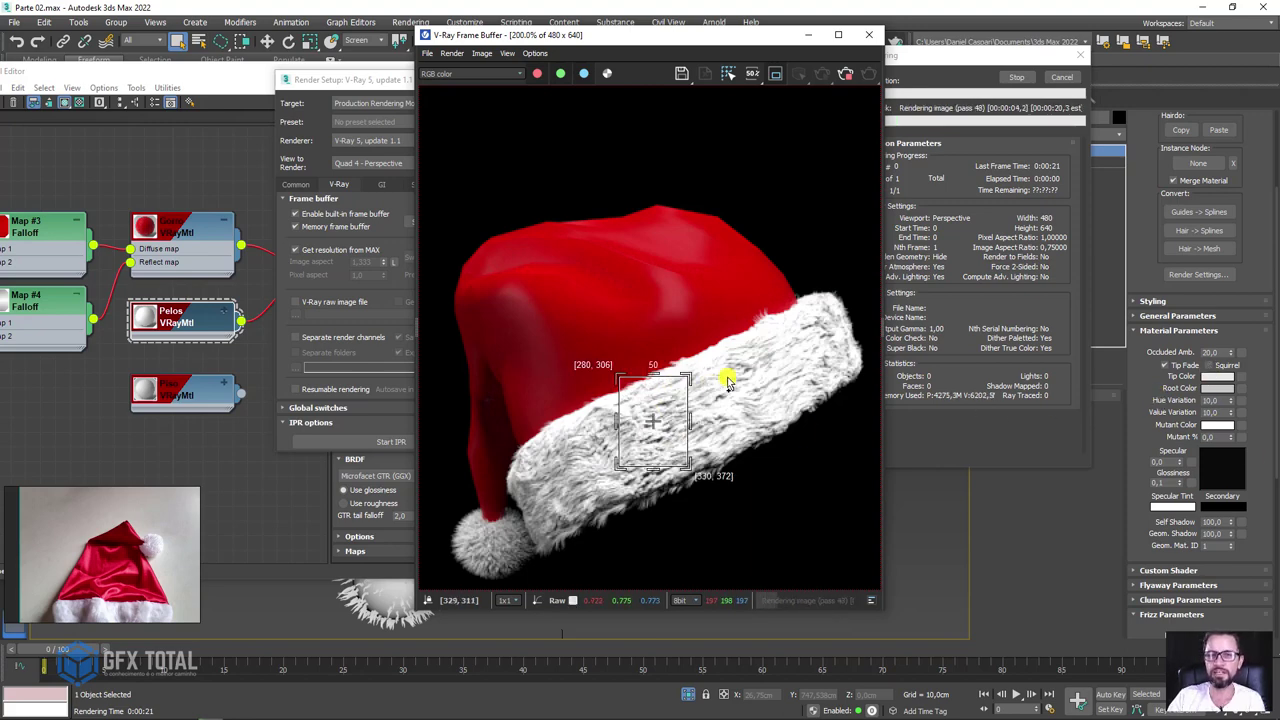
{"action": "left_click_drag", "start_coordinate": [785, 357], "coordinate": [678, 386]}
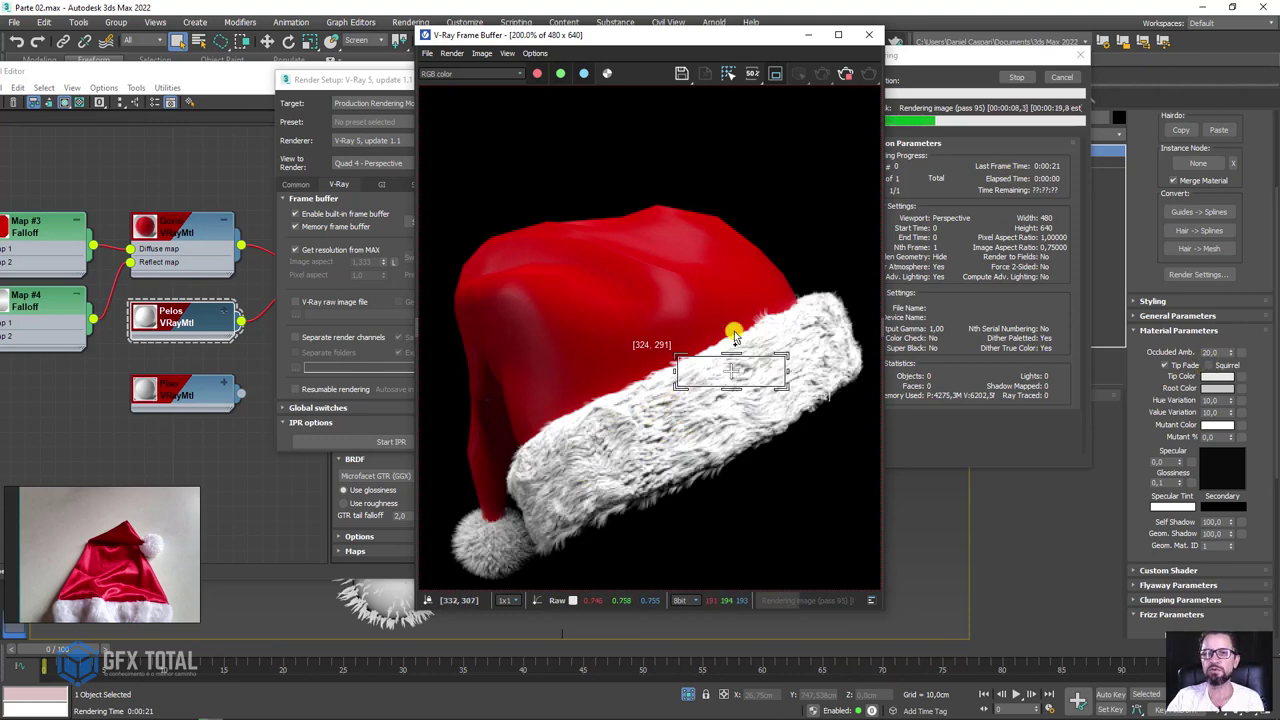
{"action": "left_click", "coordinate": [1016, 78]}
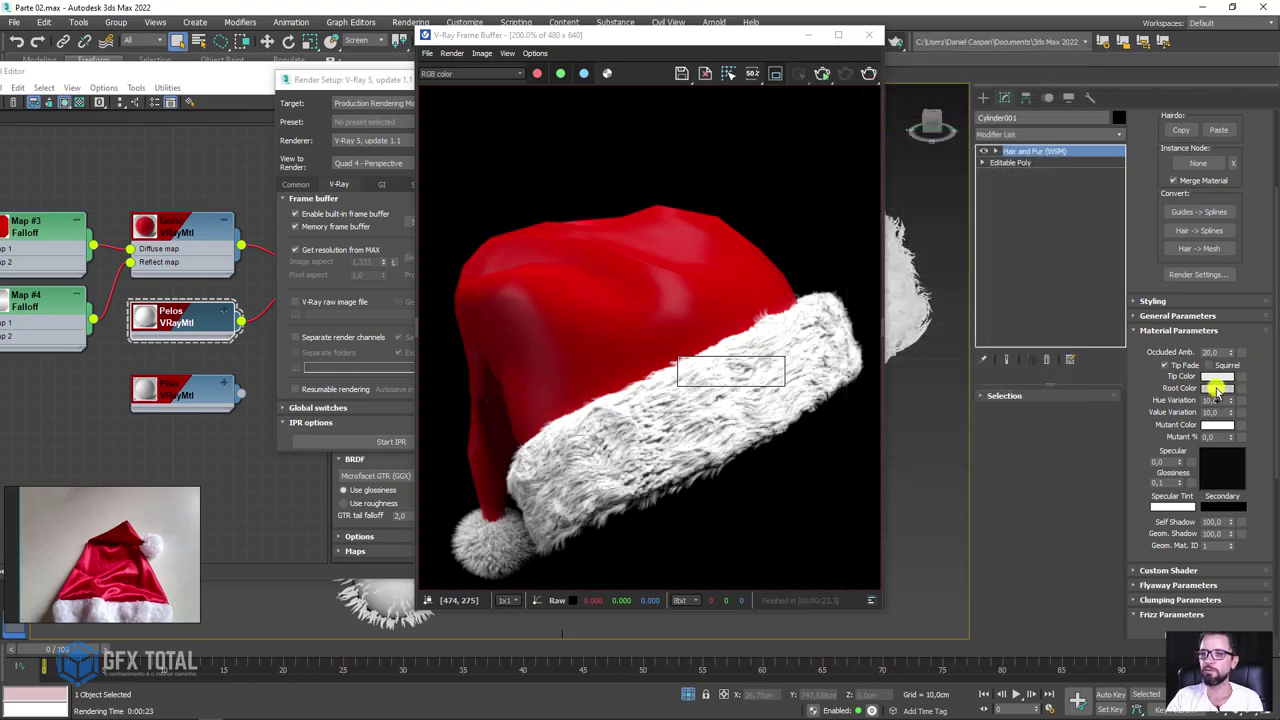
- Lighten the hair root colour and brighten the tip colour to 223 grey
{"action": "left_click", "coordinate": [1216, 390]}
{"action": "left_click_drag", "start_coordinate": [931, 123], "coordinate": [946, 123]}
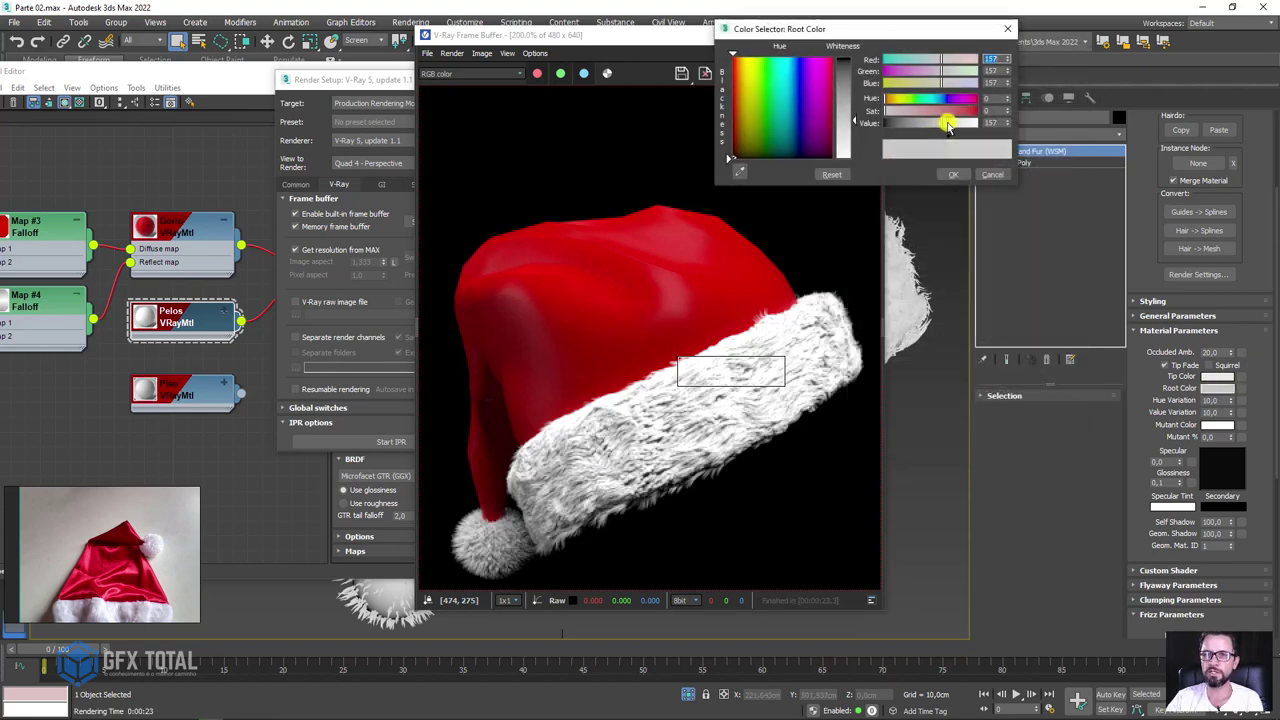
{"action": "left_click", "coordinate": [950, 174]}
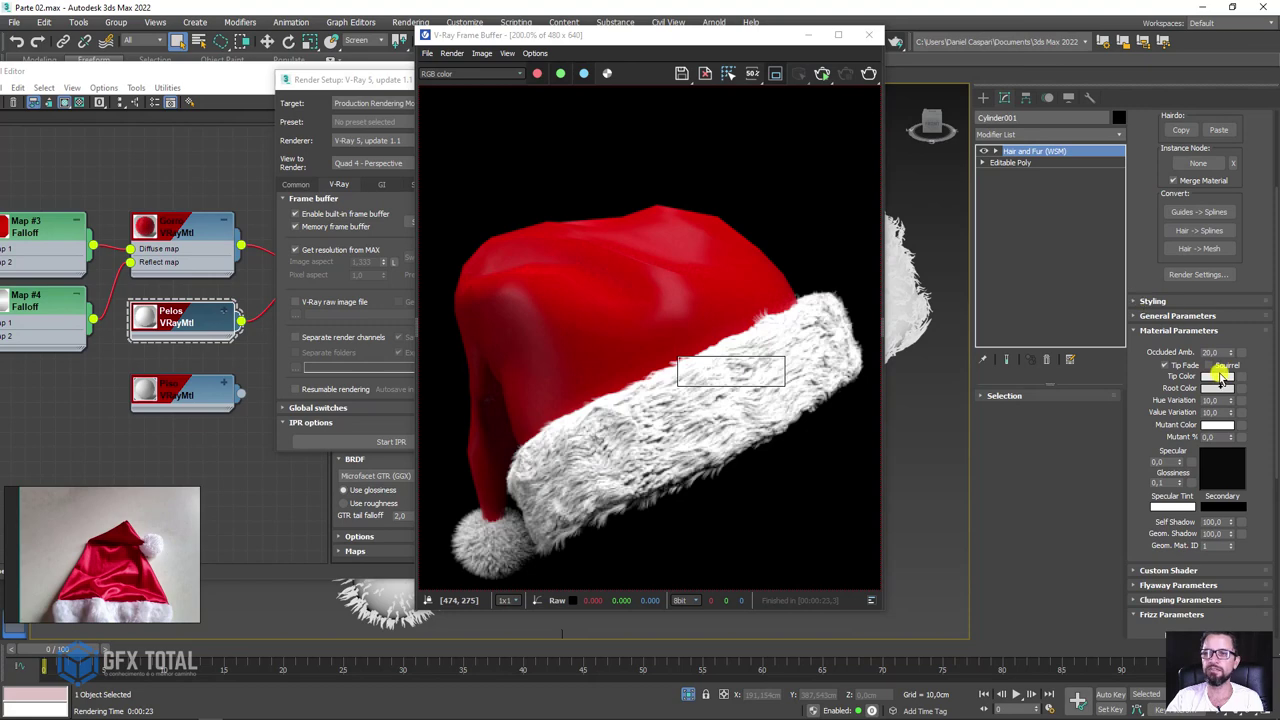
{"action": "left_click", "coordinate": [1216, 376]}
{"action": "left_click_drag", "start_coordinate": [852, 141], "coordinate": [852, 148]}
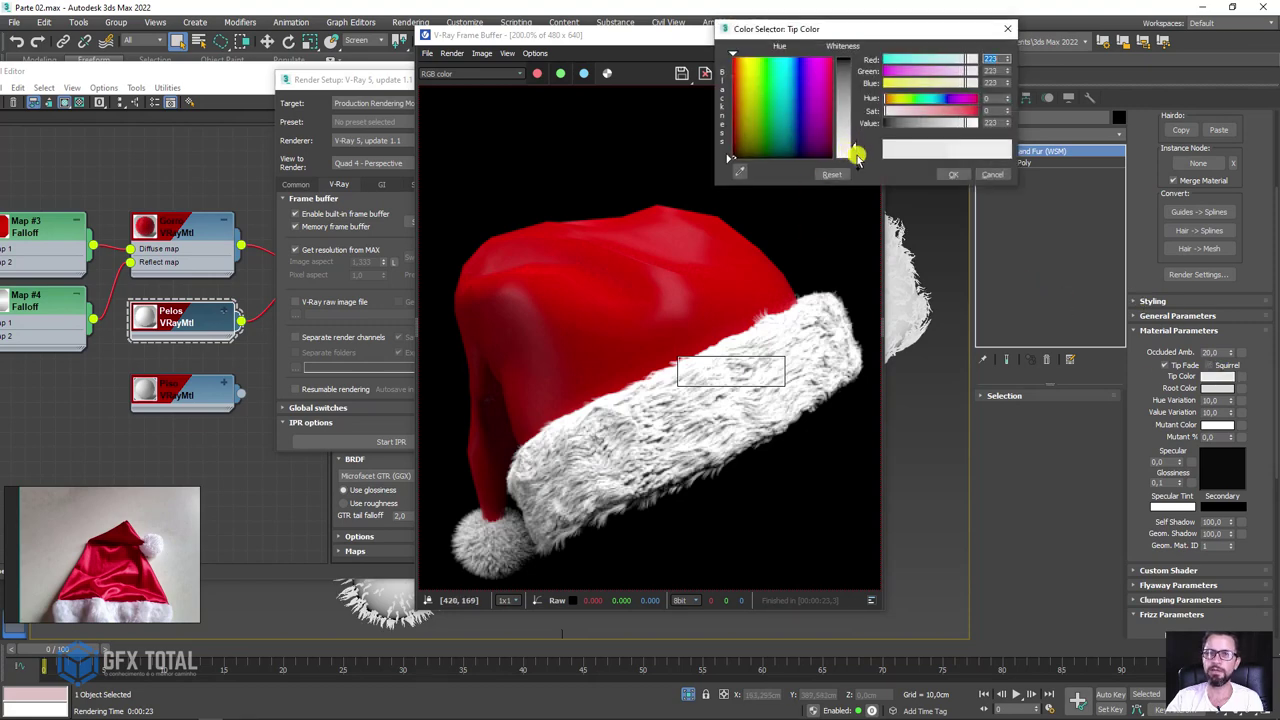
{"action": "left_click", "coordinate": [948, 176]}
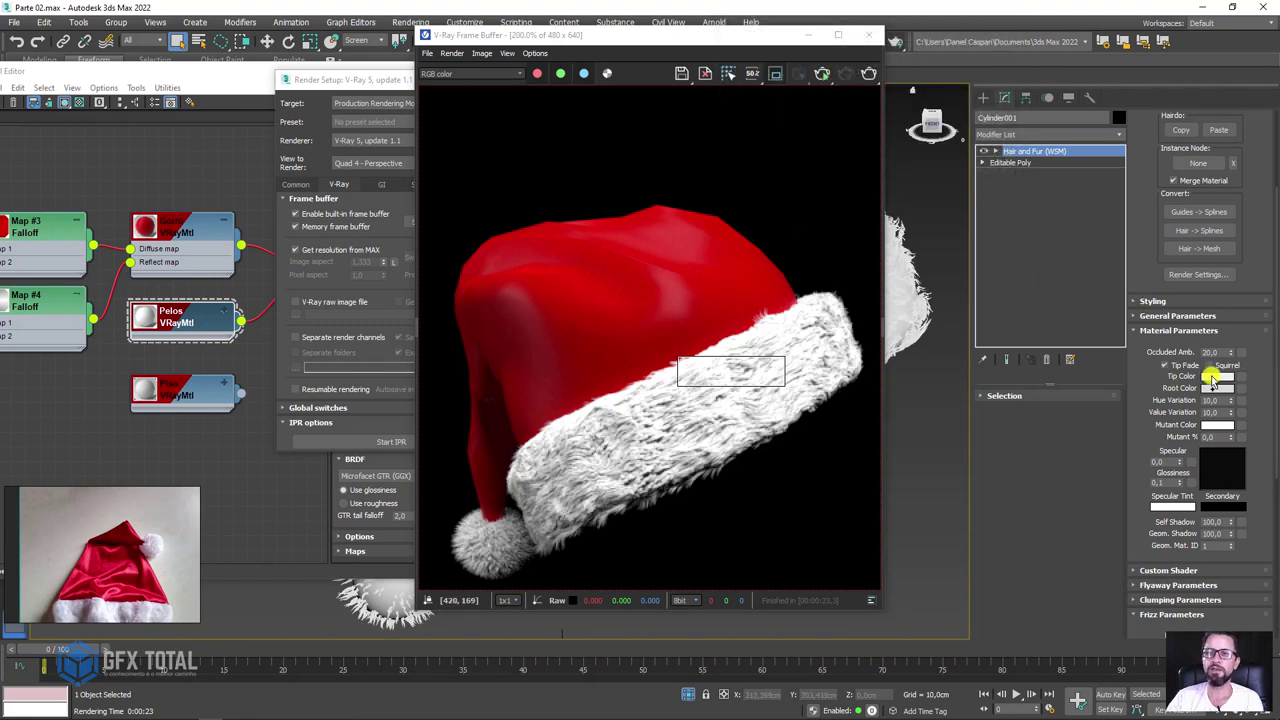
- Try red hair tips in a test render, then close the render window
{"action": "left_click", "coordinate": [1214, 377]}
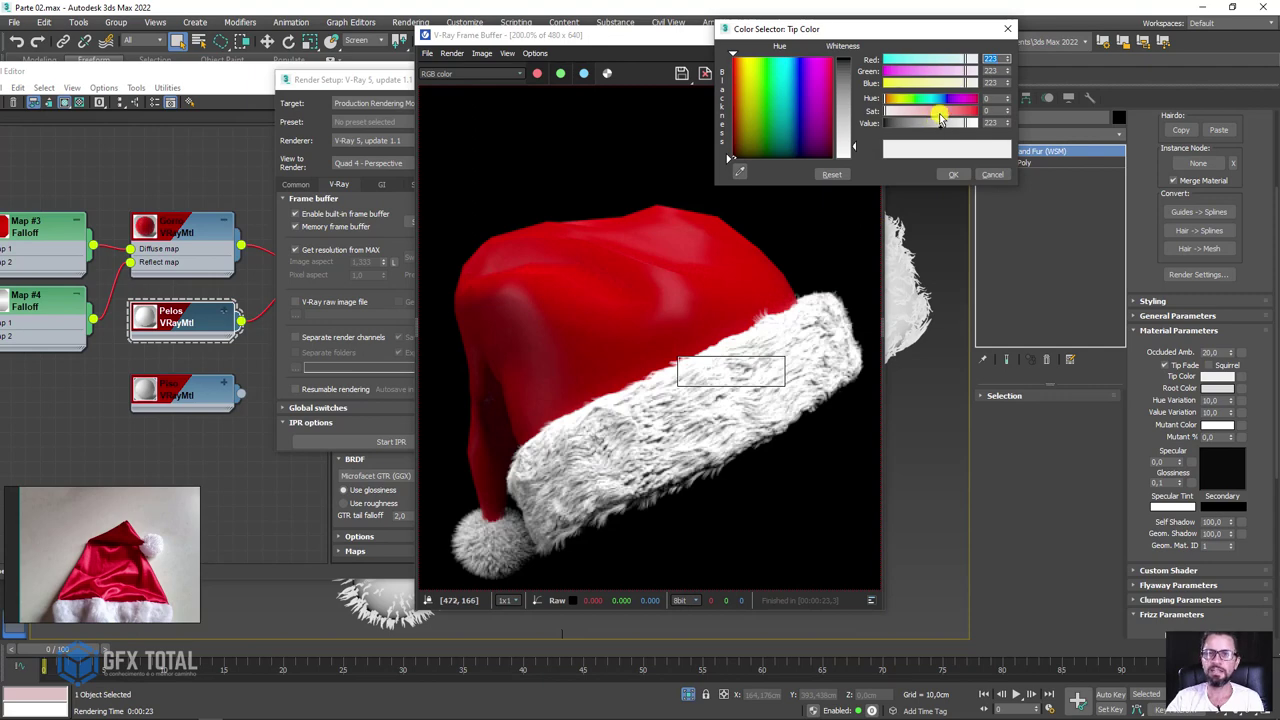
{"action": "left_click_drag", "start_coordinate": [941, 111], "coordinate": [975, 111]}
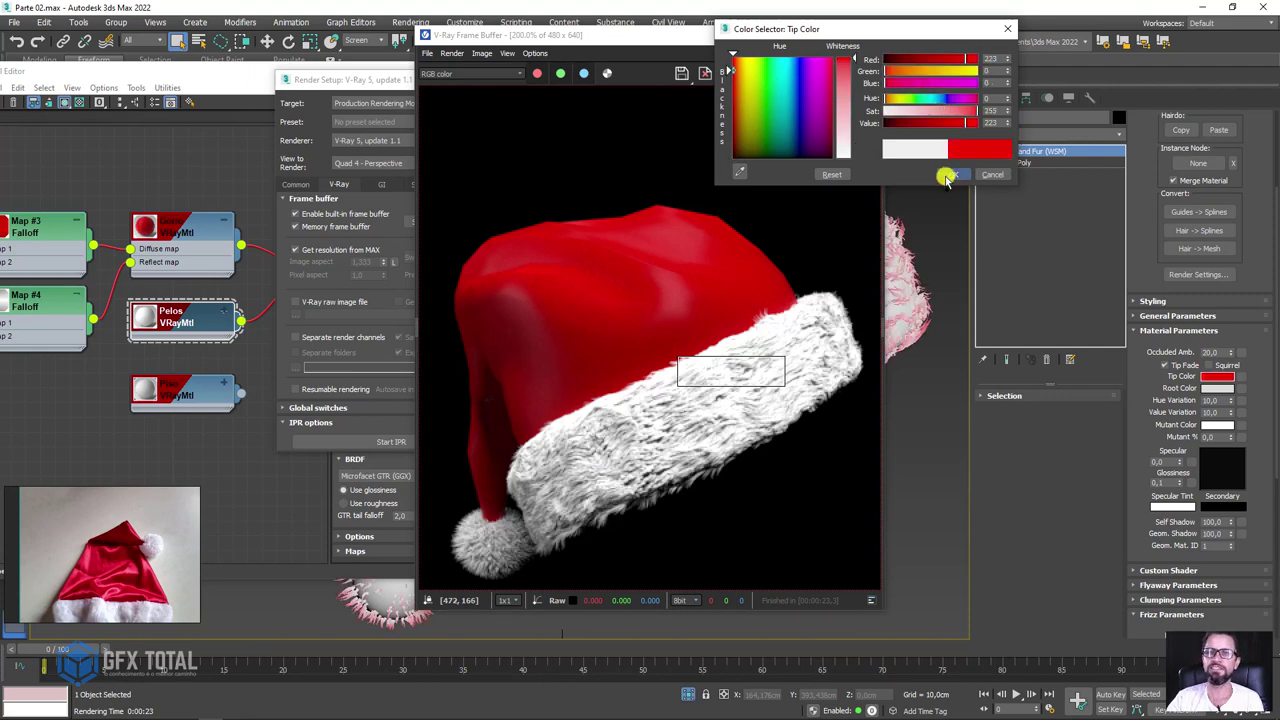
{"action": "left_click", "coordinate": [950, 174]}
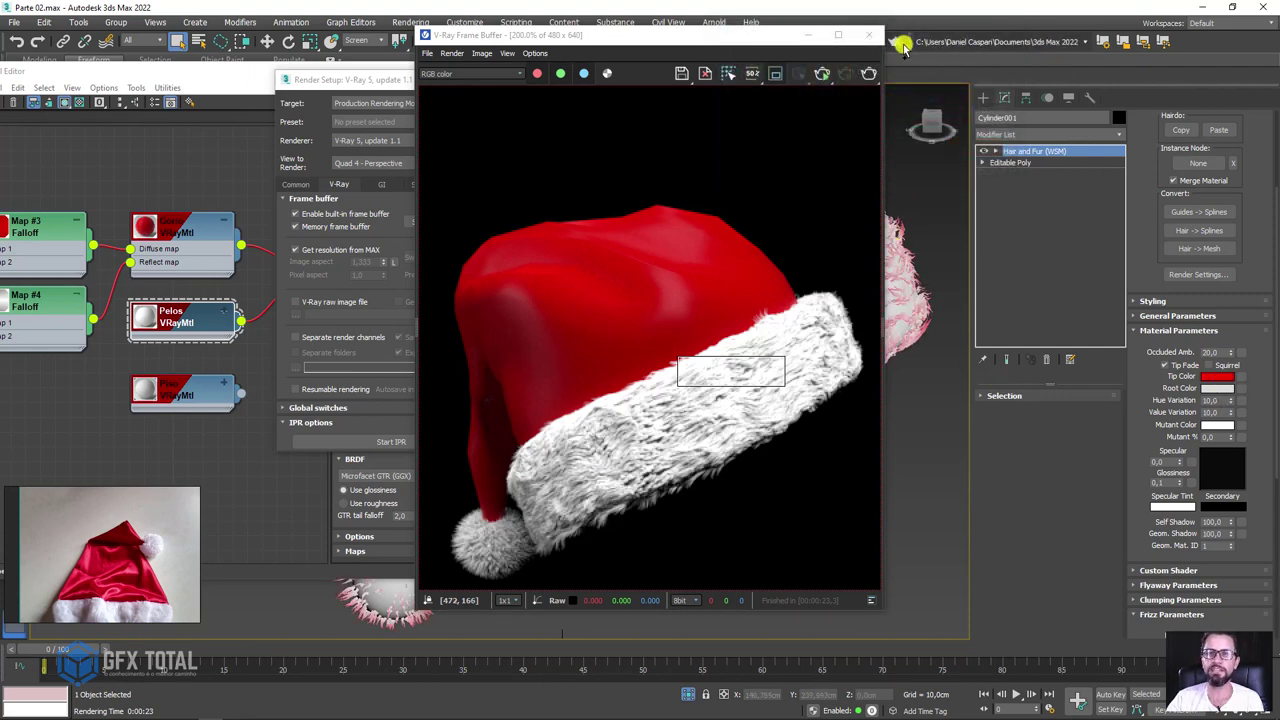
{"action": "left_click", "coordinate": [850, 76]}
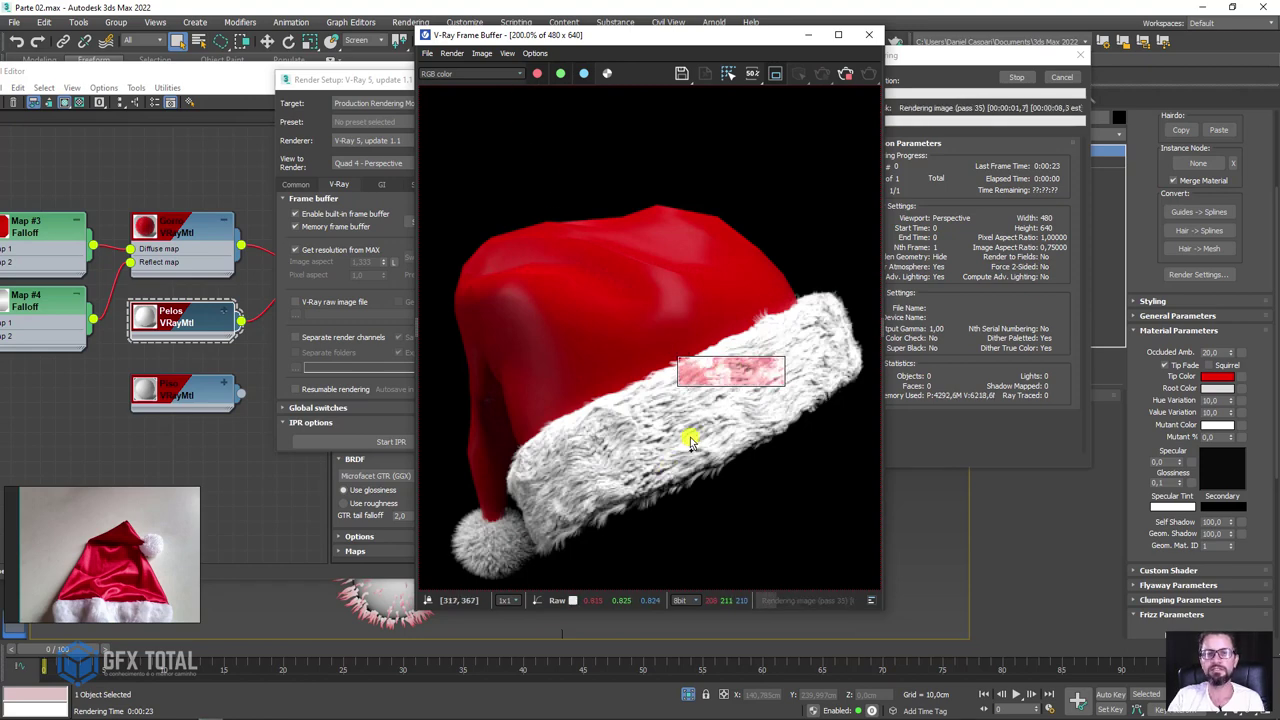
{"action": "left_click", "coordinate": [845, 72]}
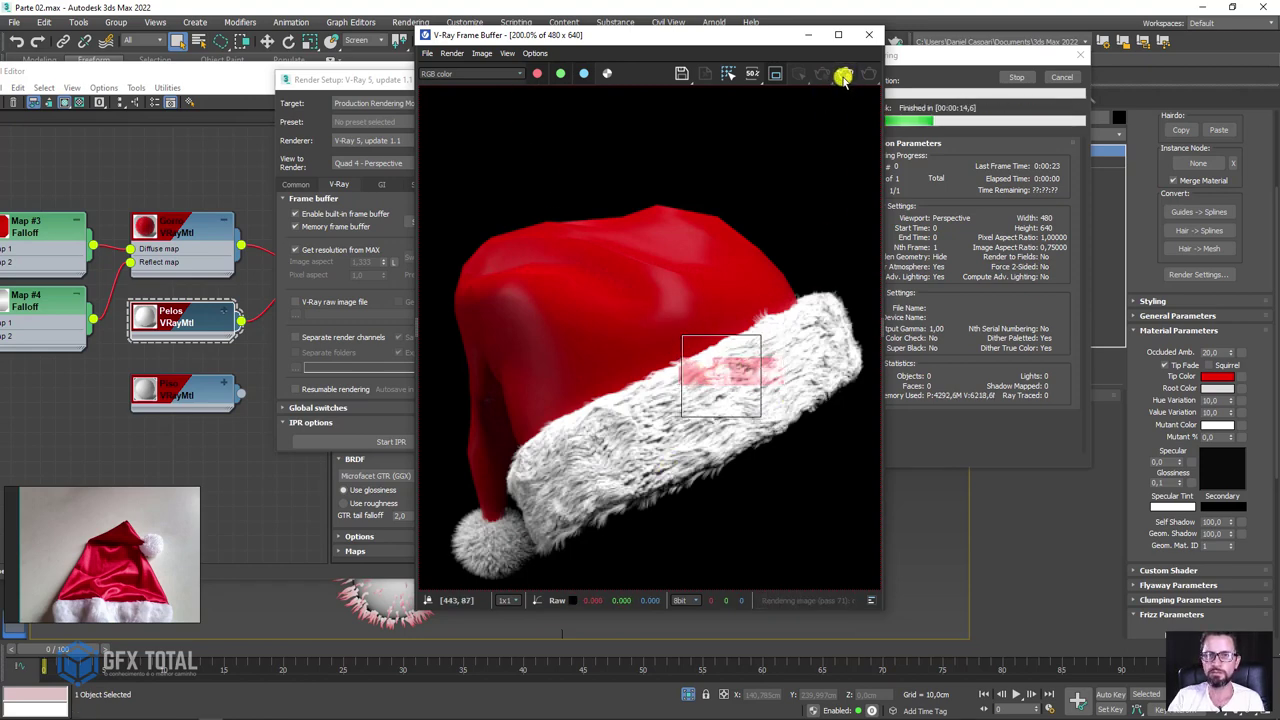
{"action": "left_click", "coordinate": [868, 34]}
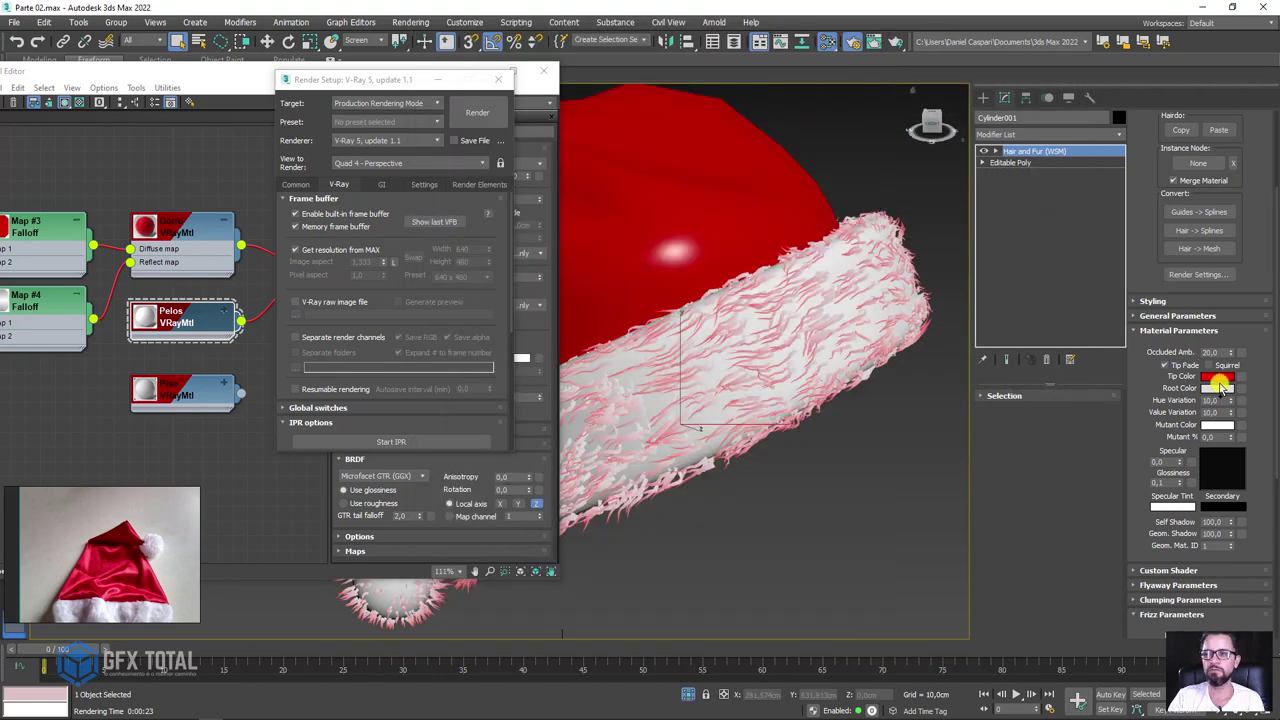
- Set the hair tip colour back to white and close the editors
{"action": "left_click", "coordinate": [1217, 376]}
{"action": "left_click_drag", "start_coordinate": [866, 134], "coordinate": [832, 168]}
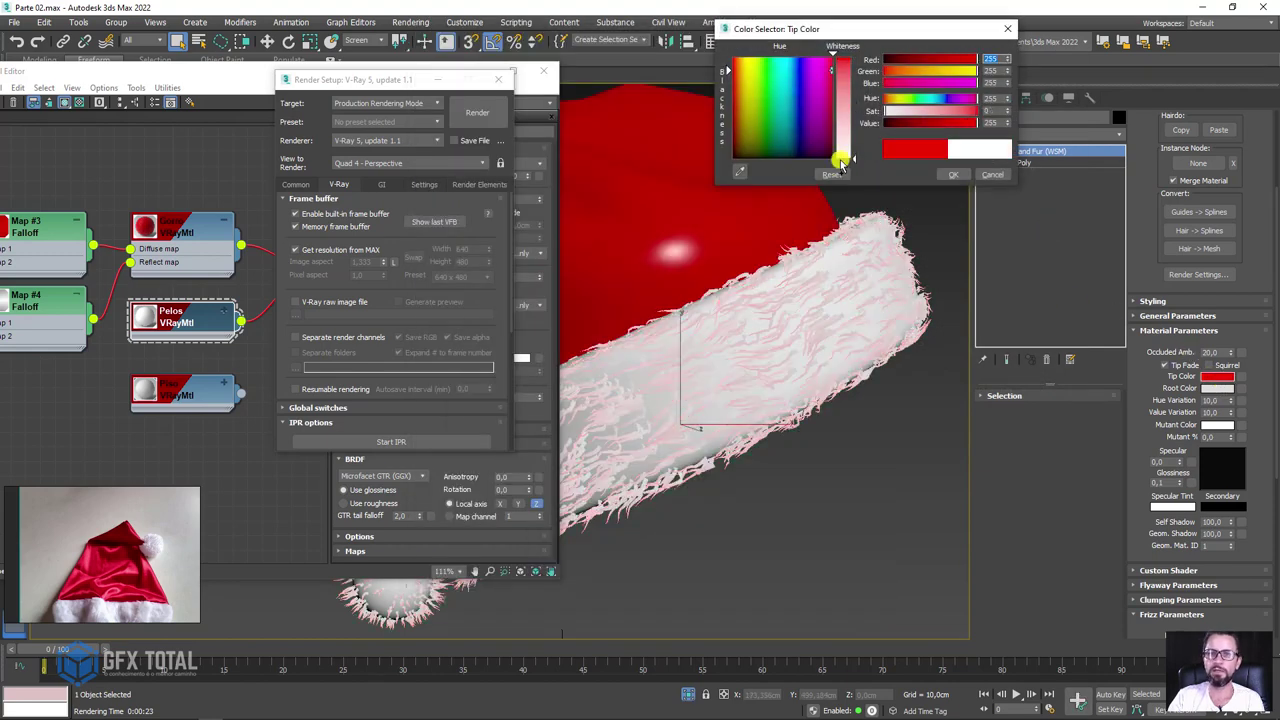
{"action": "left_click", "coordinate": [946, 172]}
{"action": "left_click", "coordinate": [498, 80]}
{"action": "left_click", "coordinate": [497, 82]}
- Exit isolation and frame the mannequin head and hat in the viewport
{"action": "scroll", "coordinate": [591, 238], "scroll_direction": "down", "scroll_amount": 2}
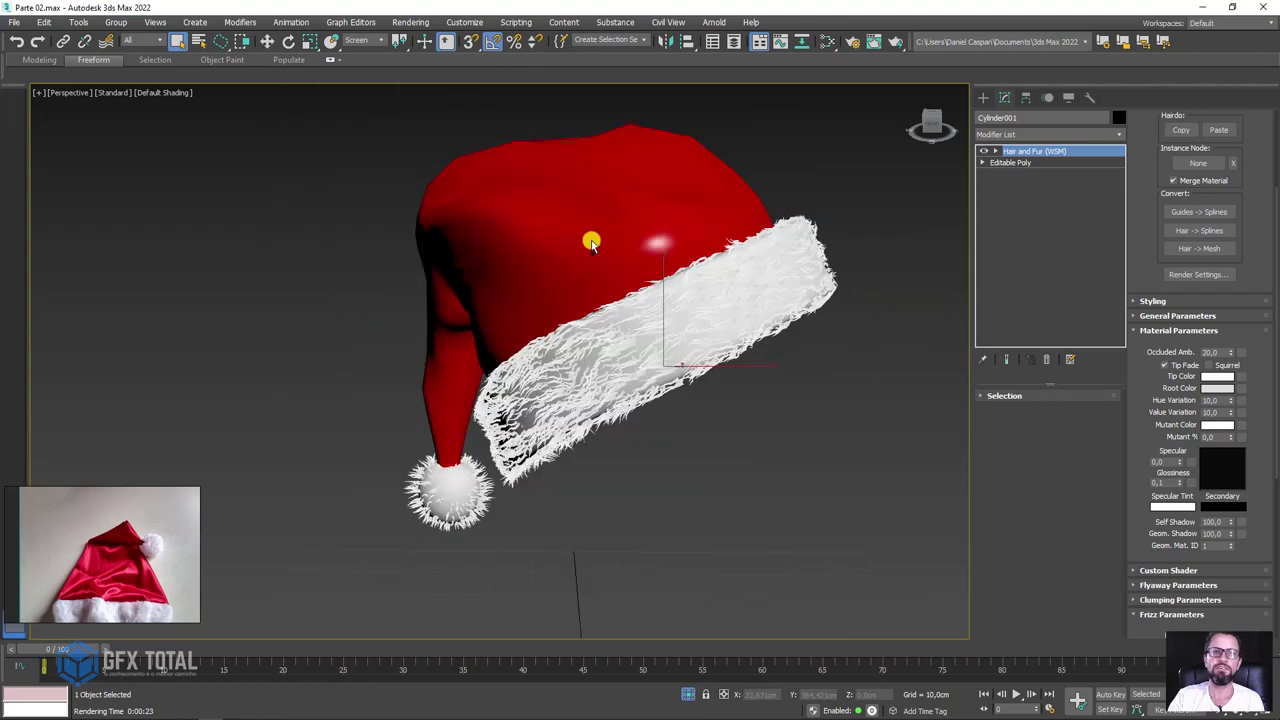
{"action": "scroll", "coordinate": [591, 238], "scroll_direction": "down", "scroll_amount": 3}
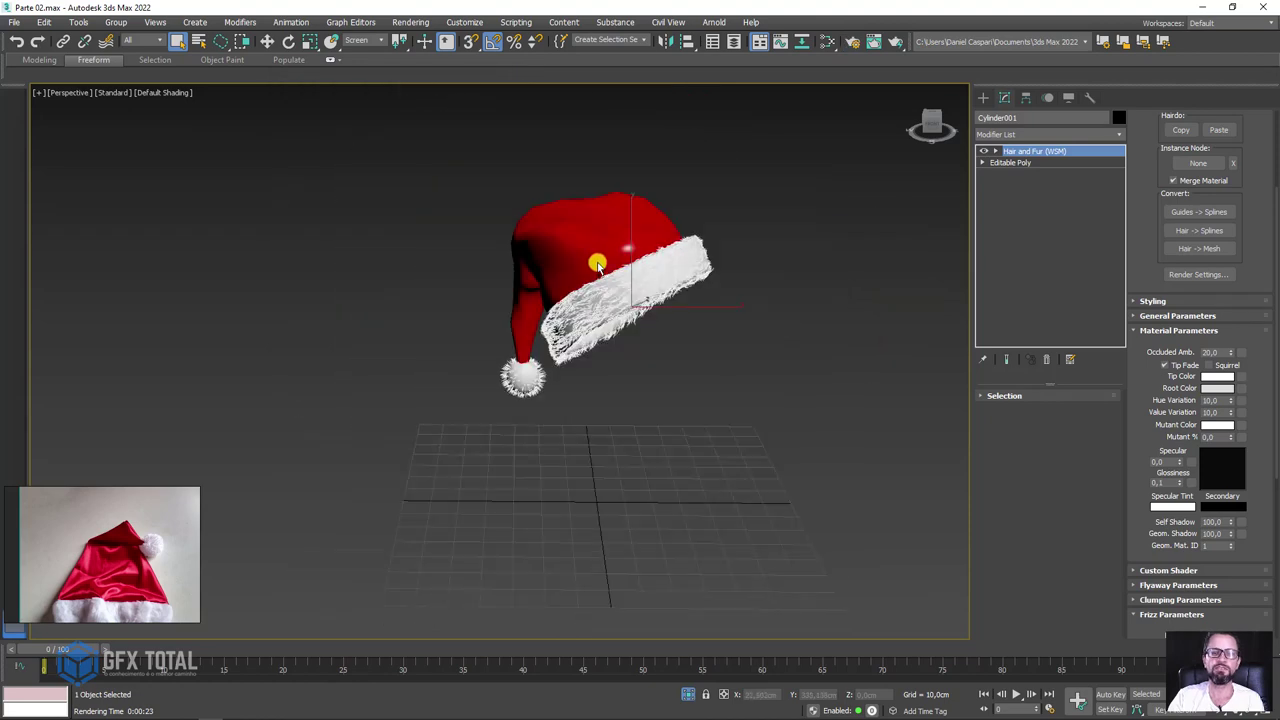
{"action": "left_click", "coordinate": [688, 694]}
{"action": "scroll", "coordinate": [700, 408], "scroll_direction": "down", "scroll_amount": 5}
{"action": "middle_click_drag", "start_coordinate": [655, 410], "coordinate": [486, 400]}
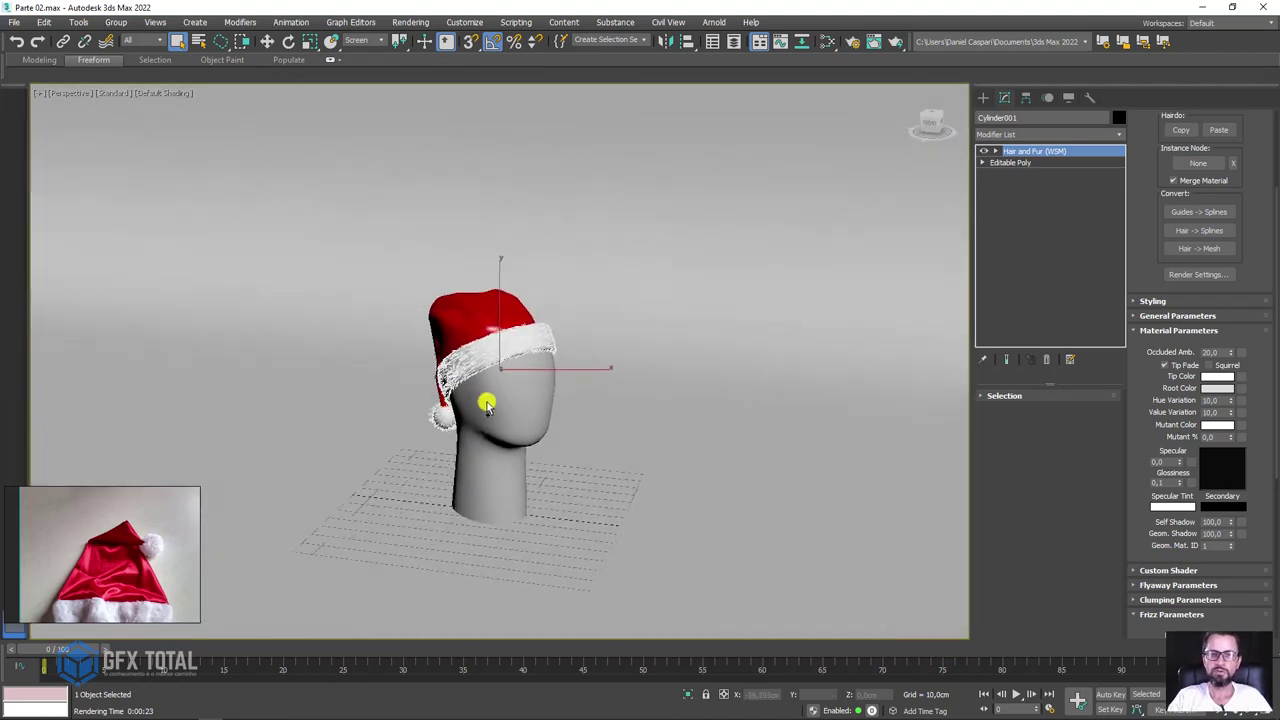
{"action": "scroll", "coordinate": [512, 401], "scroll_direction": "up", "scroll_amount": 3}
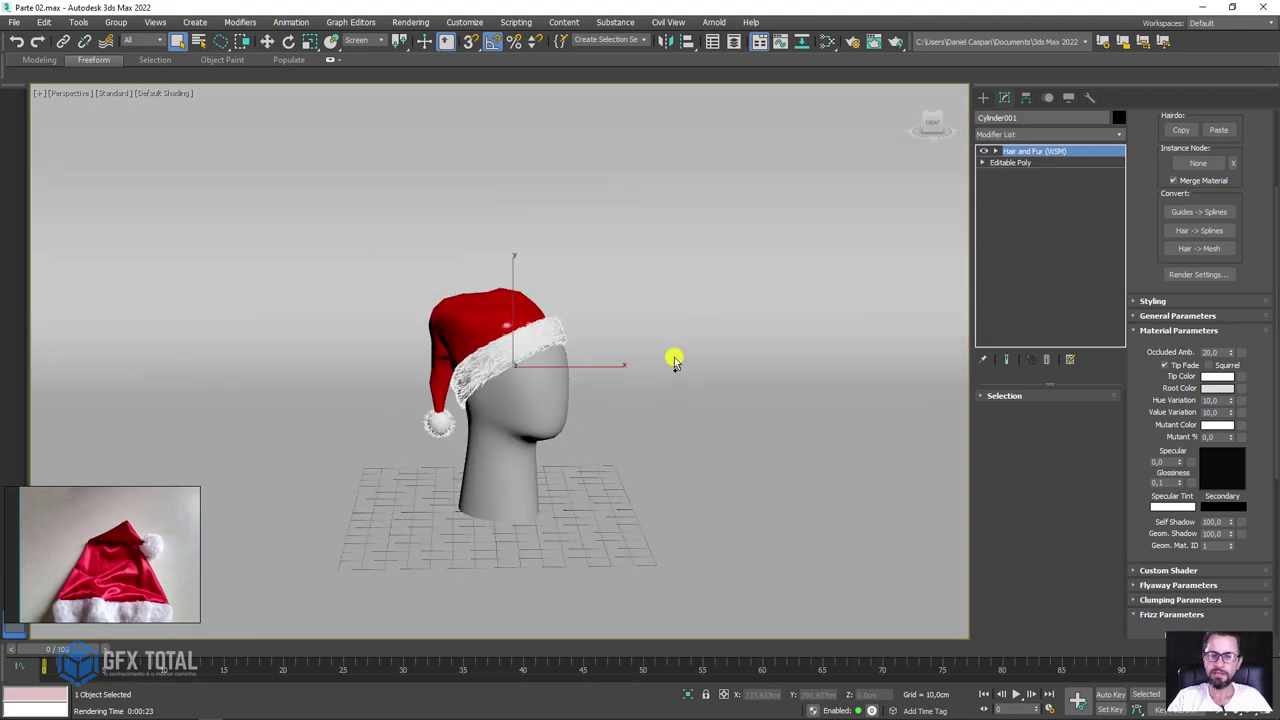
{"action": "middle_click_drag", "start_coordinate": [674, 357], "coordinate": [449, 420]}
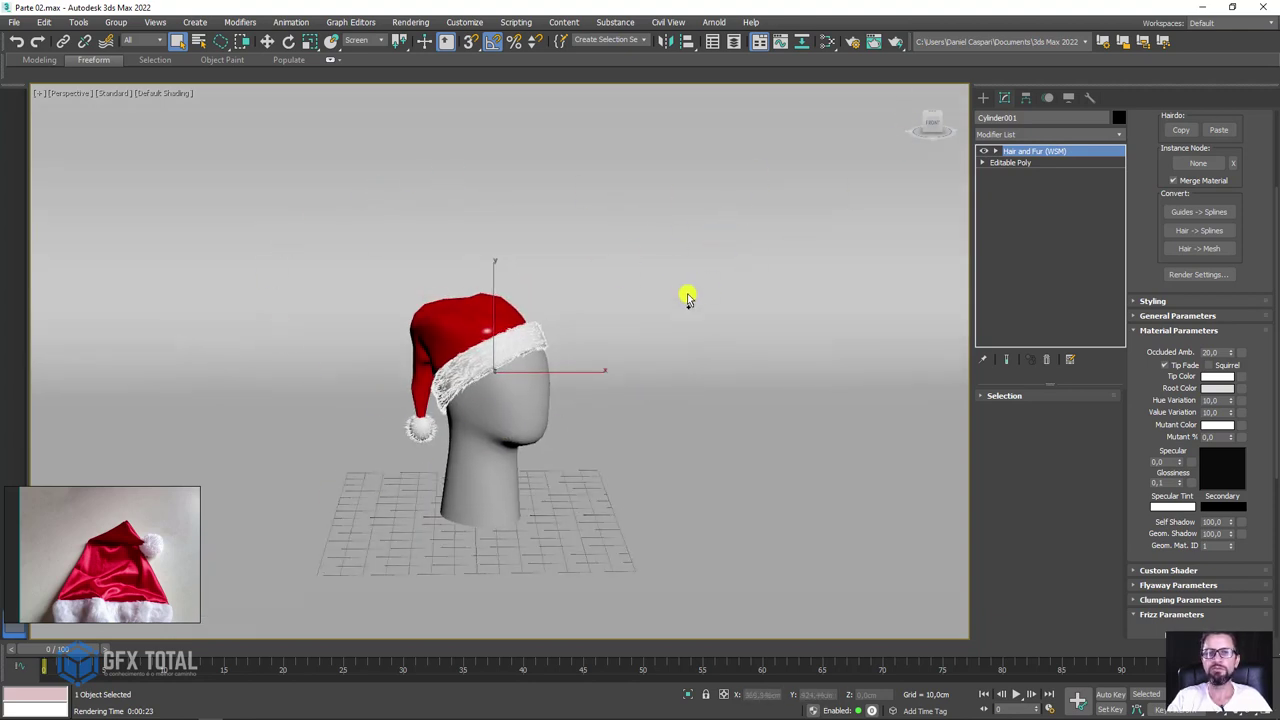
{"action": "scroll", "coordinate": [471, 414], "scroll_direction": "up", "scroll_amount": 3}
- Select the mannequin head Cabeça, toggling wireframe on and back off
{"action": "left_click", "coordinate": [471, 414]}
{"action": "key", "text": "F3"}
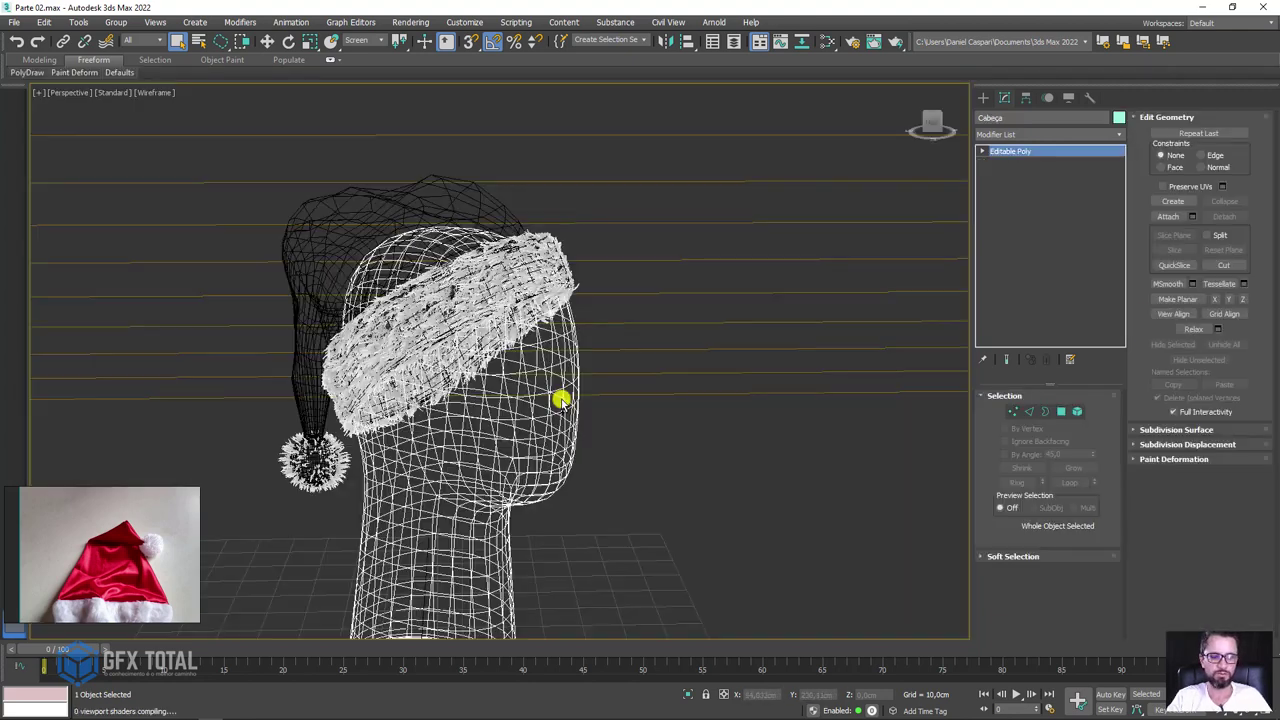
{"action": "key", "text": "F3"}
- Create a VRayMtl named maneco and assign it to the mannequin head
{"action": "left_click", "coordinate": [829, 41]}
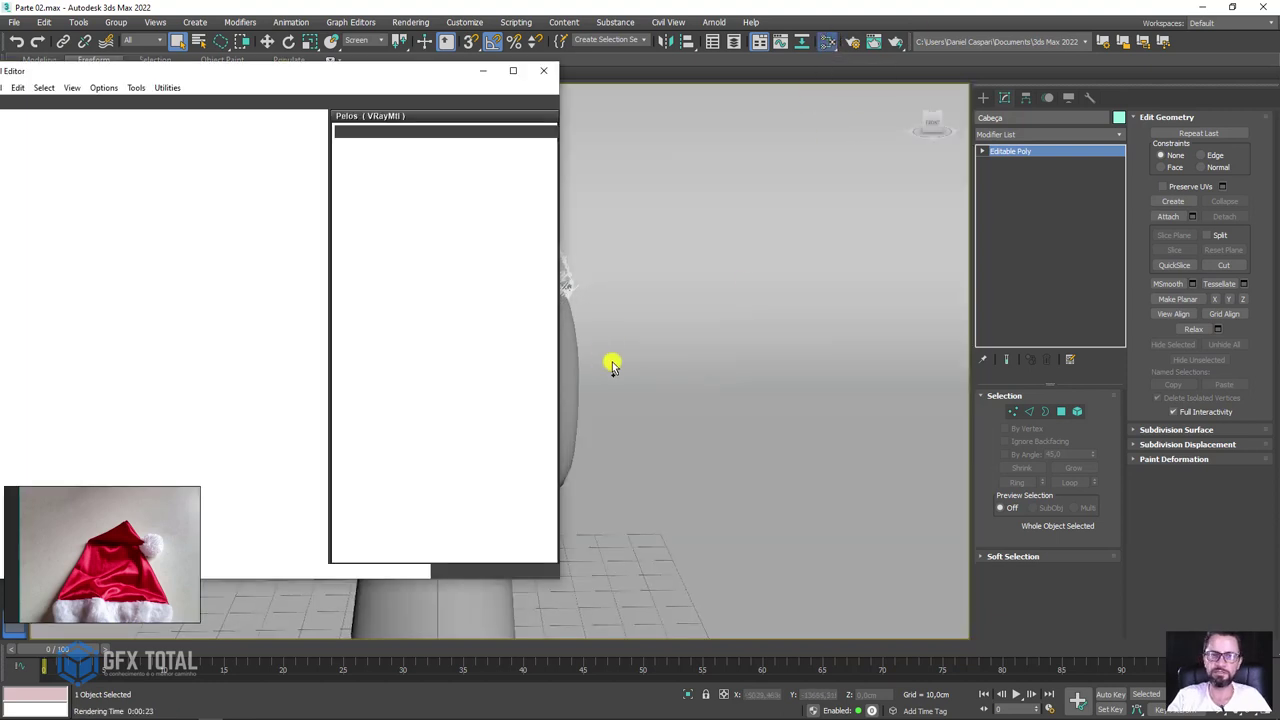
{"action": "middle_click_drag", "start_coordinate": [246, 371], "coordinate": [229, 251]}
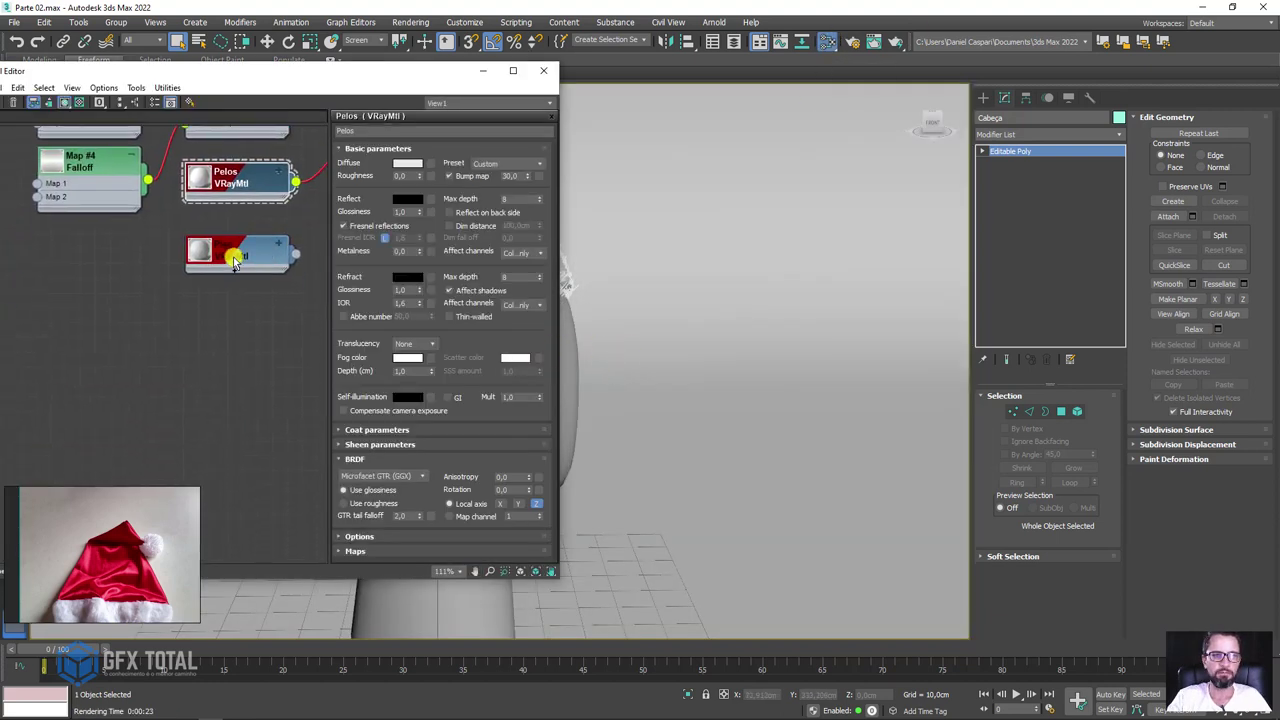
{"action": "left_click_drag", "start_coordinate": [229, 251], "coordinate": [228, 355]}
{"action": "double_click", "coordinate": [228, 355]}
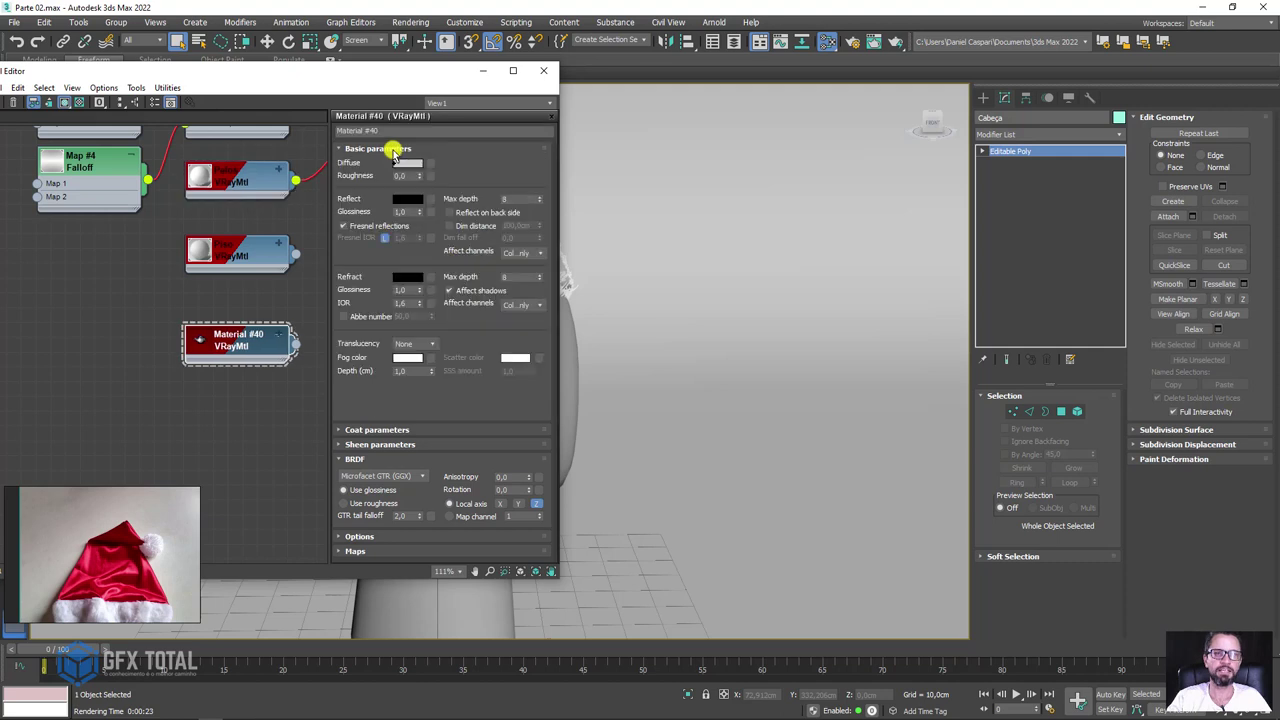
{"action": "left_click_drag", "start_coordinate": [388, 133], "coordinate": [294, 133]}
{"action": "type", "text": "maneco"}
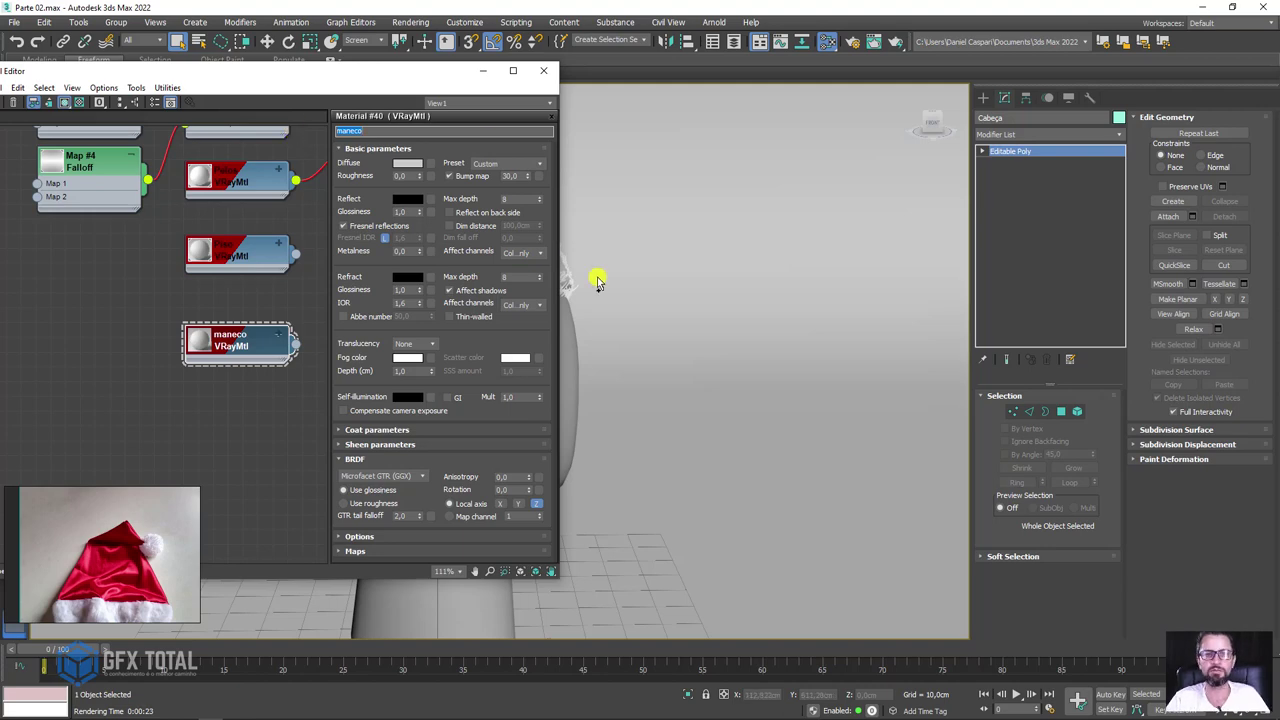
{"action": "scroll", "coordinate": [597, 277], "scroll_direction": "down", "scroll_amount": 5}
{"action": "scroll", "coordinate": [808, 214], "scroll_direction": "down", "scroll_amount": 4}
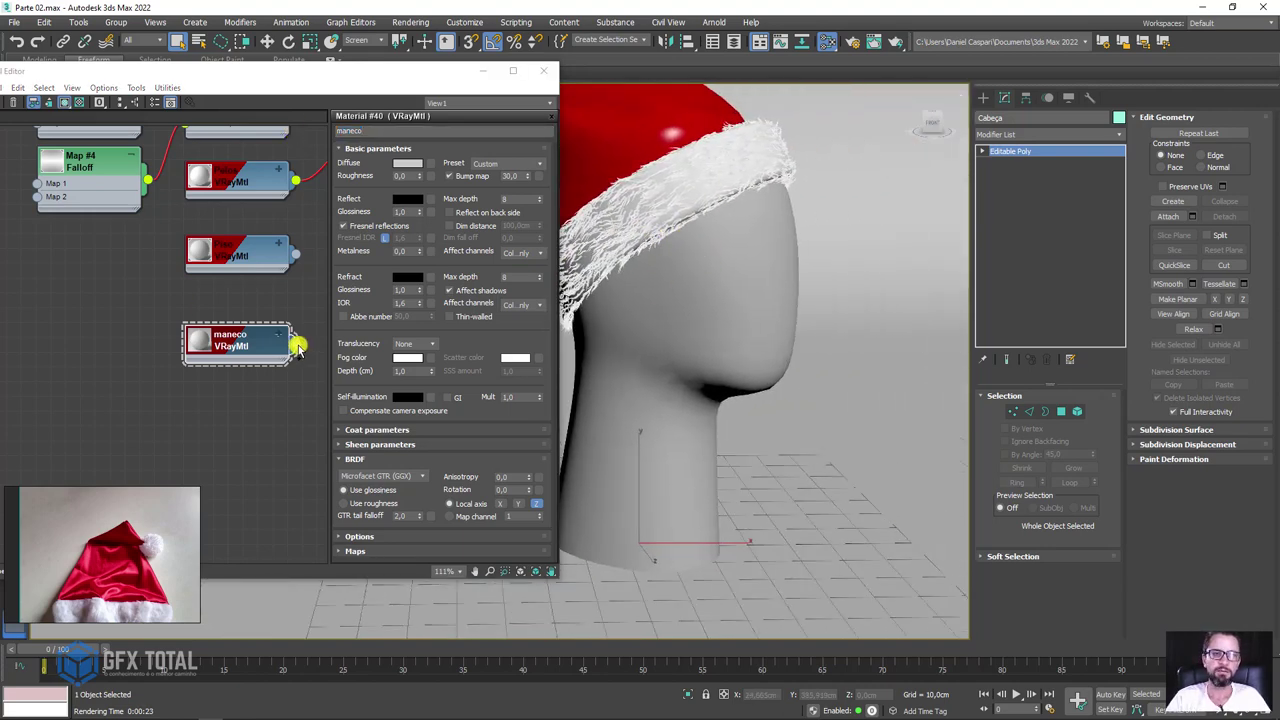
{"action": "mouse_move", "coordinate": [295, 345]}
{"action": "left_mouse_down"}
{"action": "mouse_move", "coordinate": [666, 341]}
{"action": "mouse_move", "coordinate": [700, 315]}
{"action": "left_mouse_up"}
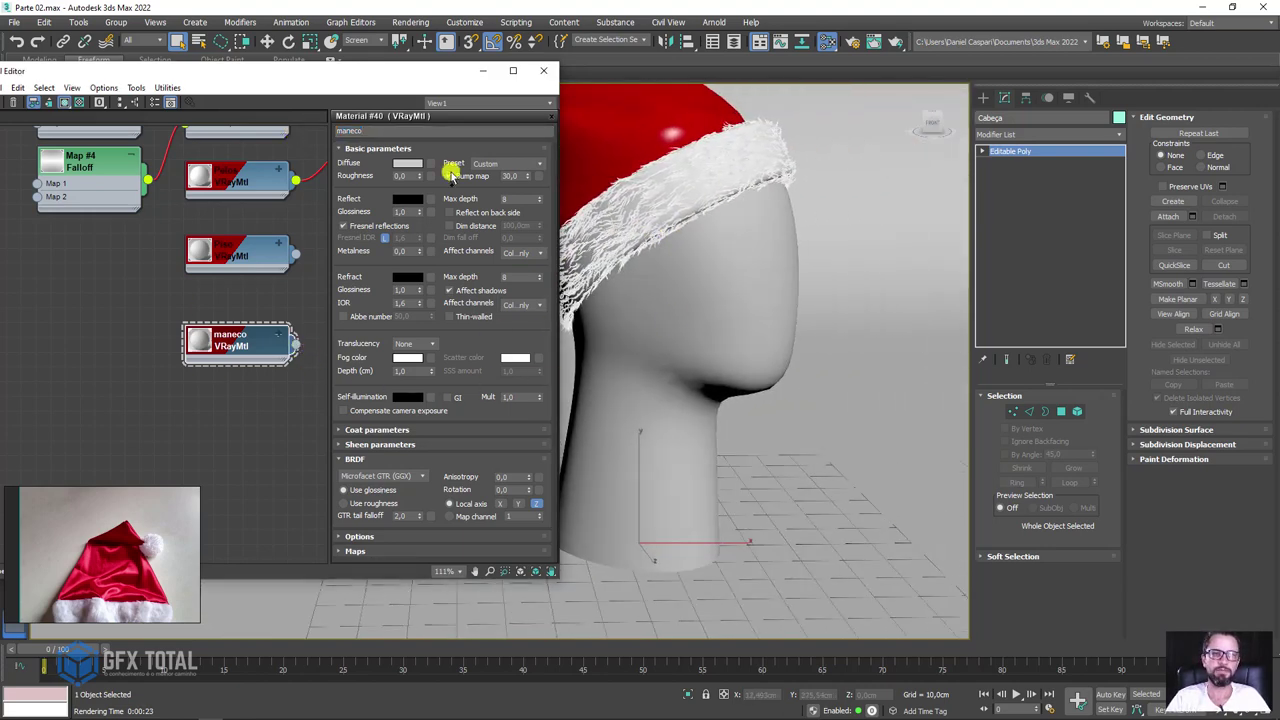
- Set the maneco diffuse to a slightly pink skin tone
{"action": "left_click", "coordinate": [407, 163]}
{"action": "left_click", "coordinate": [735, 90]}
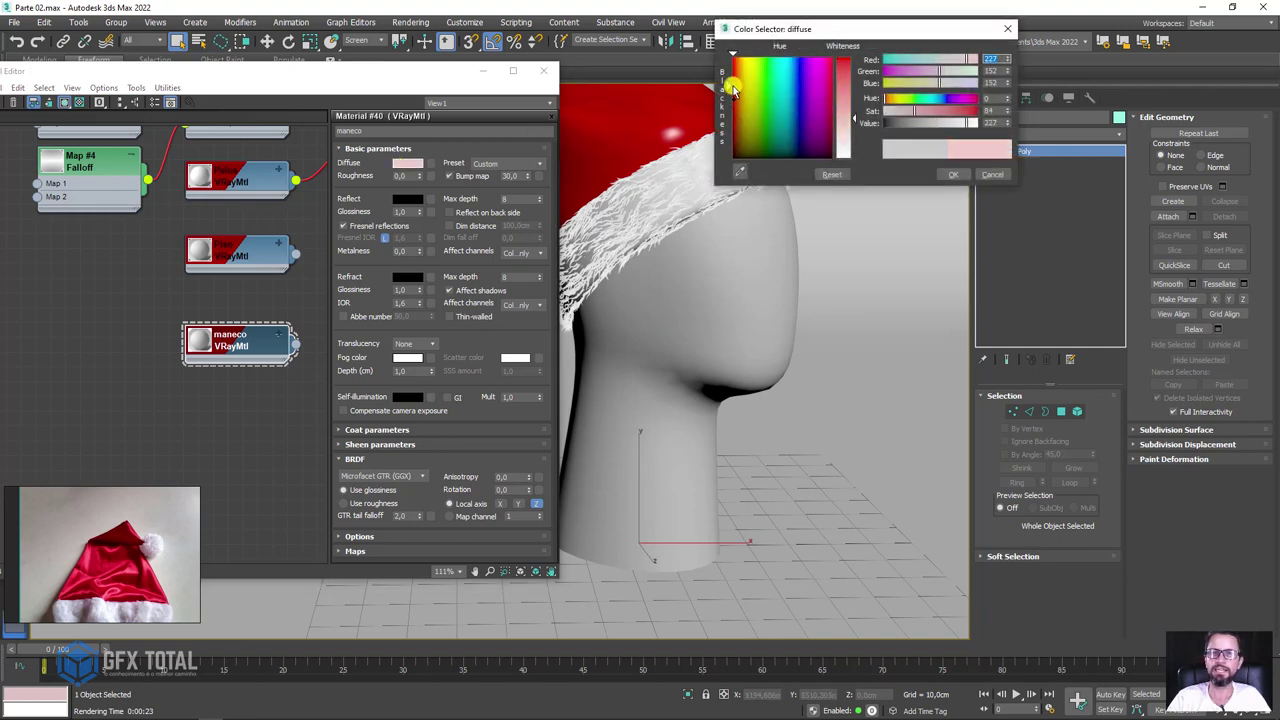
{"action": "left_click_drag", "start_coordinate": [735, 90], "coordinate": [740, 65]}
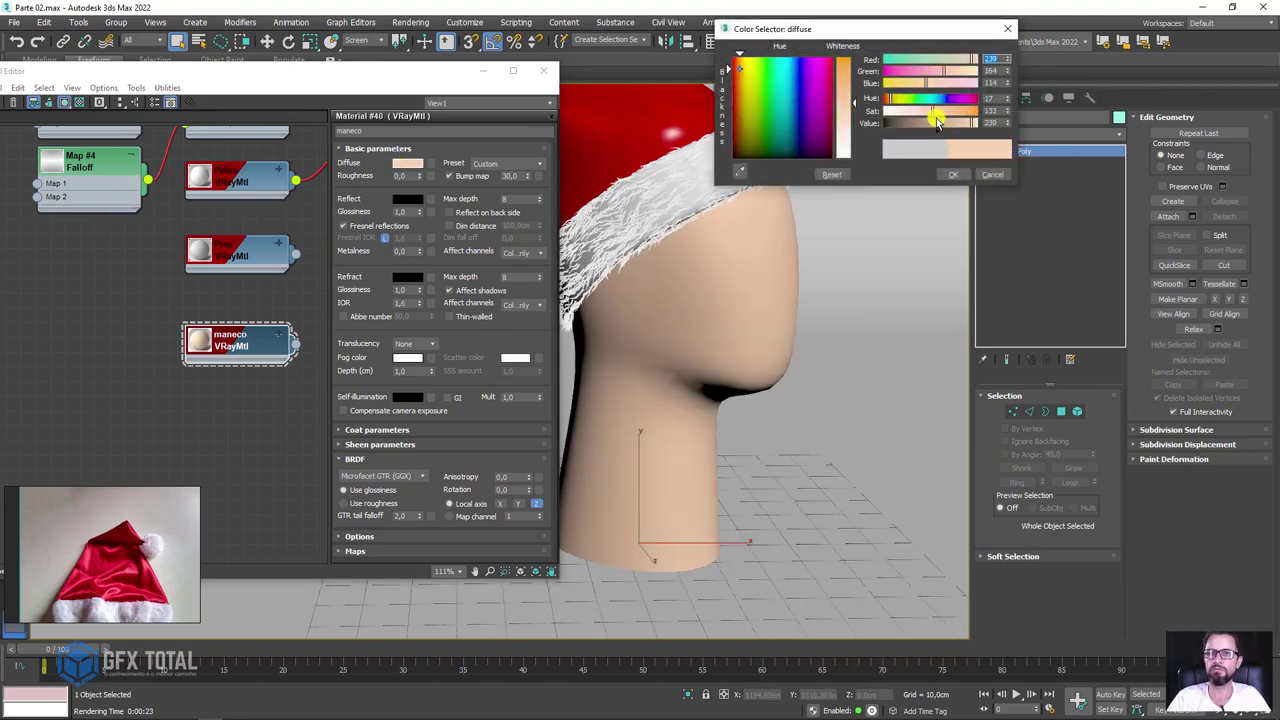
{"action": "mouse_move", "coordinate": [937, 120]}
{"action": "left_mouse_down"}
{"action": "mouse_move", "coordinate": [951, 119]}
{"action": "mouse_move", "coordinate": [922, 116]}
{"action": "left_mouse_up"}
{"action": "left_click", "coordinate": [953, 174]}
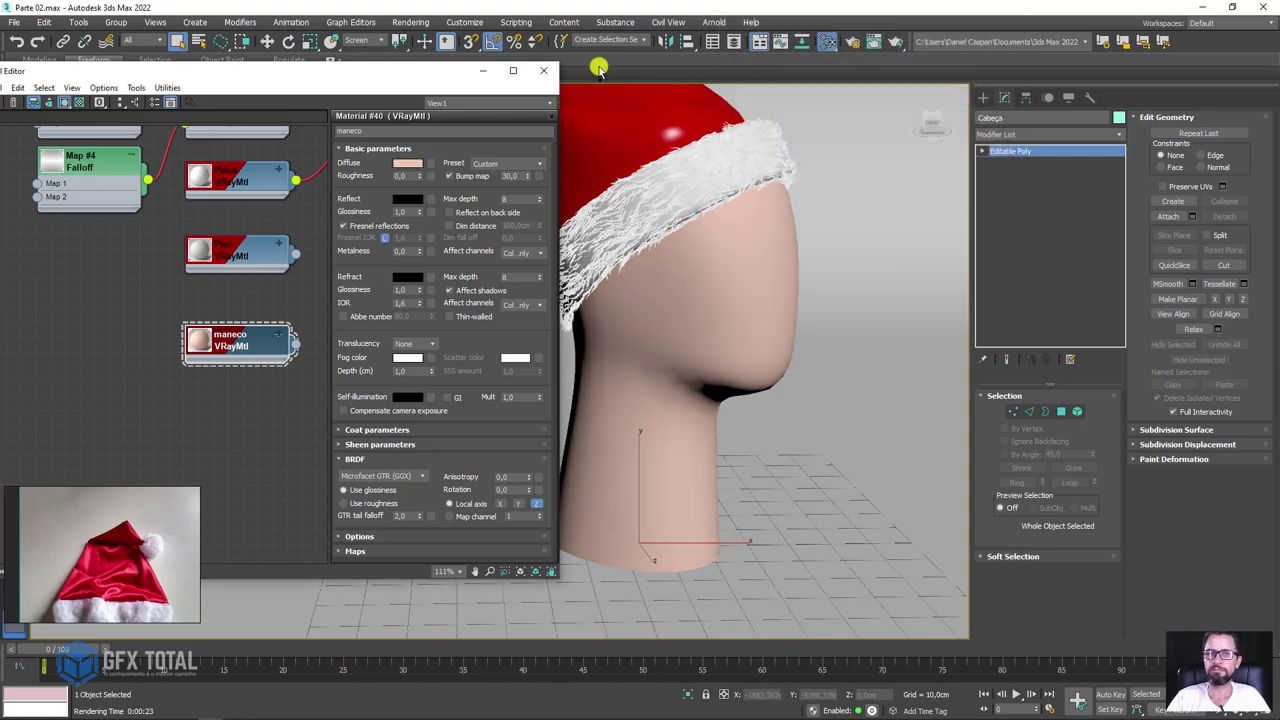
{"action": "left_click", "coordinate": [543, 70]}
{"action": "scroll", "coordinate": [600, 280], "scroll_direction": "down", "scroll_amount": 3}
- Orbit the perspective view and turn on the safe frame display
{"action": "scroll", "coordinate": [591, 280], "scroll_direction": "down", "scroll_amount": 2}
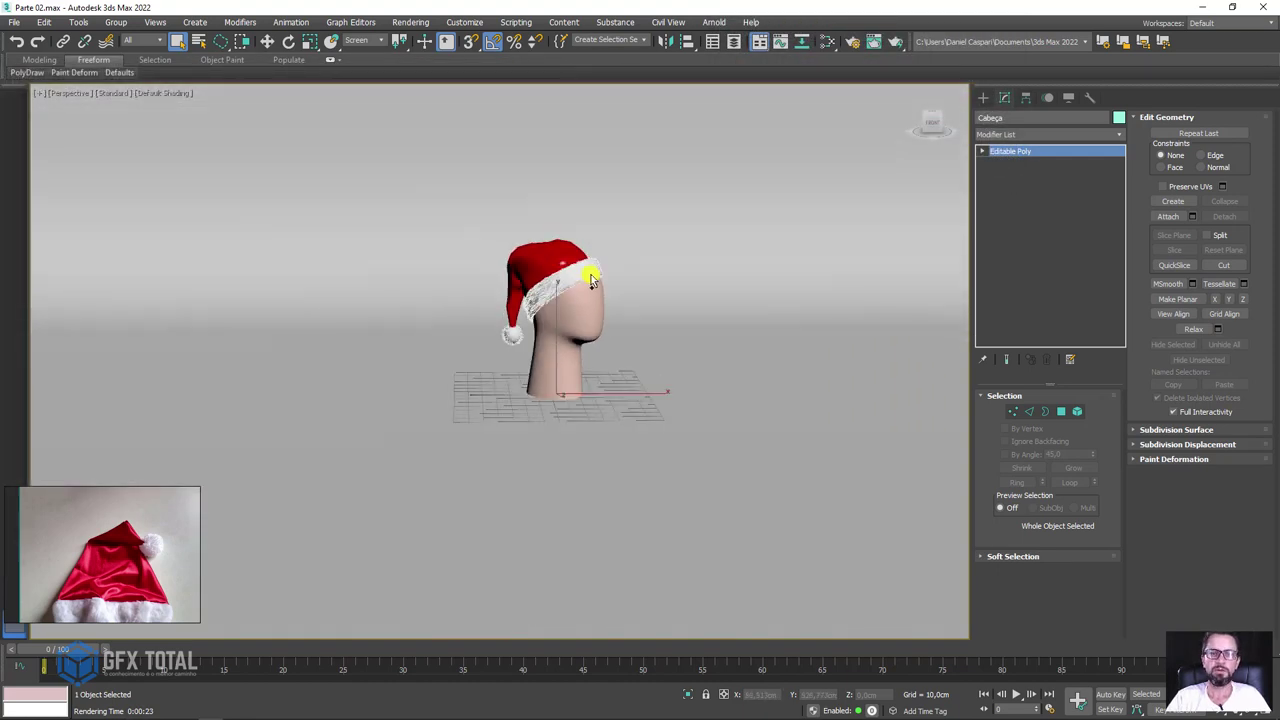
{"action": "scroll", "coordinate": [600, 278], "scroll_direction": "down", "scroll_amount": 3}
{"action": "mouse_move", "coordinate": [637, 266]}
{"action": "middle_mouse_down", "text": "alt"}
{"action": "mouse_move", "coordinate": [543, 251]}
{"action": "mouse_move", "coordinate": [678, 234]}
{"action": "mouse_move", "coordinate": [691, 274]}
{"action": "mouse_move", "coordinate": [603, 274]}
{"action": "mouse_move", "coordinate": [571, 255]}
{"action": "mouse_move", "coordinate": [589, 337]}
{"action": "middle_mouse_up", "text": "alt"}
{"action": "scroll", "coordinate": [570, 285], "scroll_direction": "up", "scroll_amount": 5}
{"action": "scroll", "coordinate": [560, 280], "scroll_direction": "up", "scroll_amount": 2}
{"action": "scroll", "coordinate": [586, 251], "scroll_direction": "up", "scroll_amount": 4}
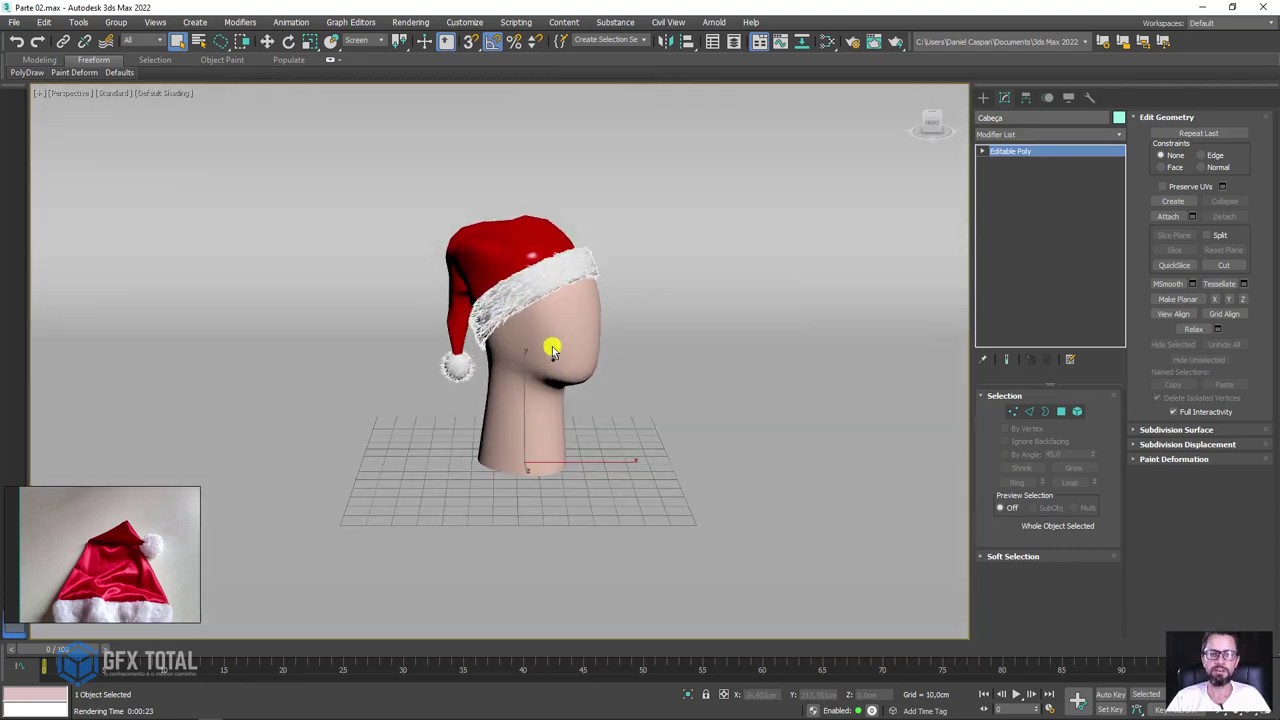
{"action": "key", "text": "shift+f"}
- Zoom and orbit so the hatted head fills the safe frame
{"action": "scroll", "coordinate": [480, 351], "scroll_direction": "up", "scroll_amount": 8}
{"action": "scroll", "coordinate": [443, 360], "scroll_direction": "down", "scroll_amount": 6}
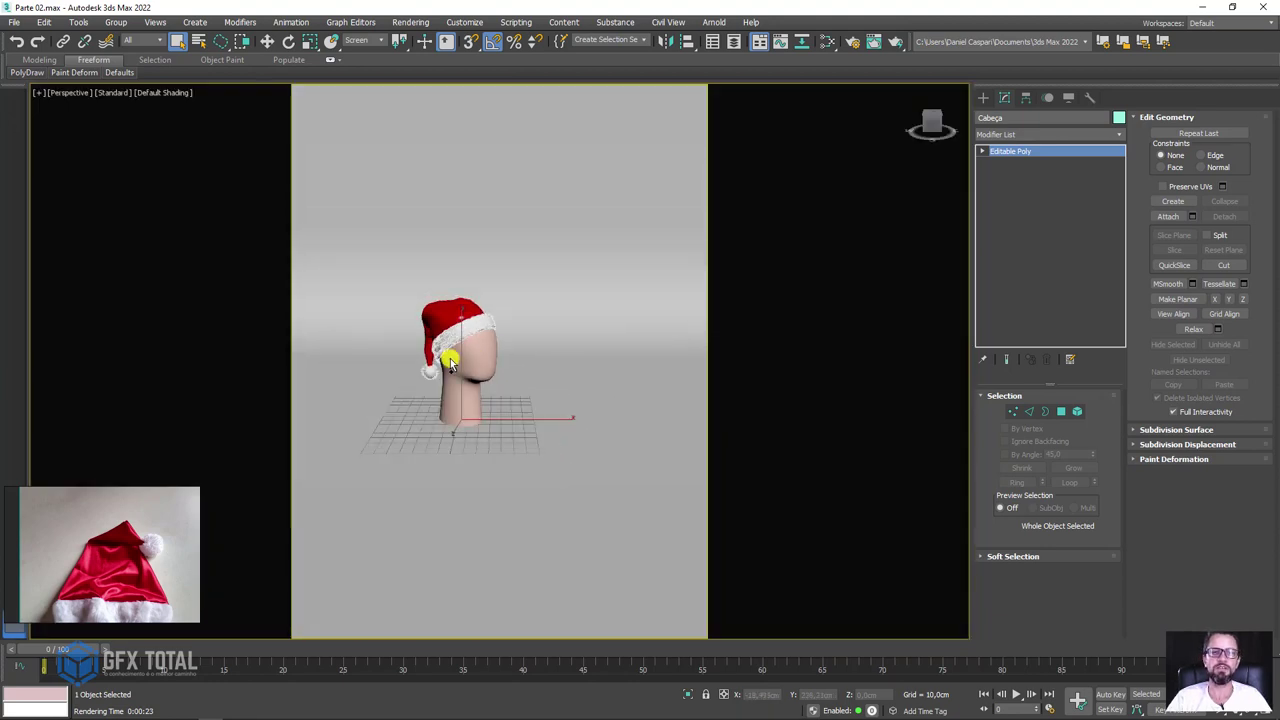
{"action": "scroll", "coordinate": [449, 343], "scroll_direction": "up", "scroll_amount": 2}
{"action": "scroll", "coordinate": [425, 375], "scroll_direction": "up", "scroll_amount": 2}
{"action": "scroll", "coordinate": [425, 375], "scroll_direction": "down", "scroll_amount": 2}
{"action": "scroll", "coordinate": [503, 363], "scroll_direction": "down", "scroll_amount": 3}
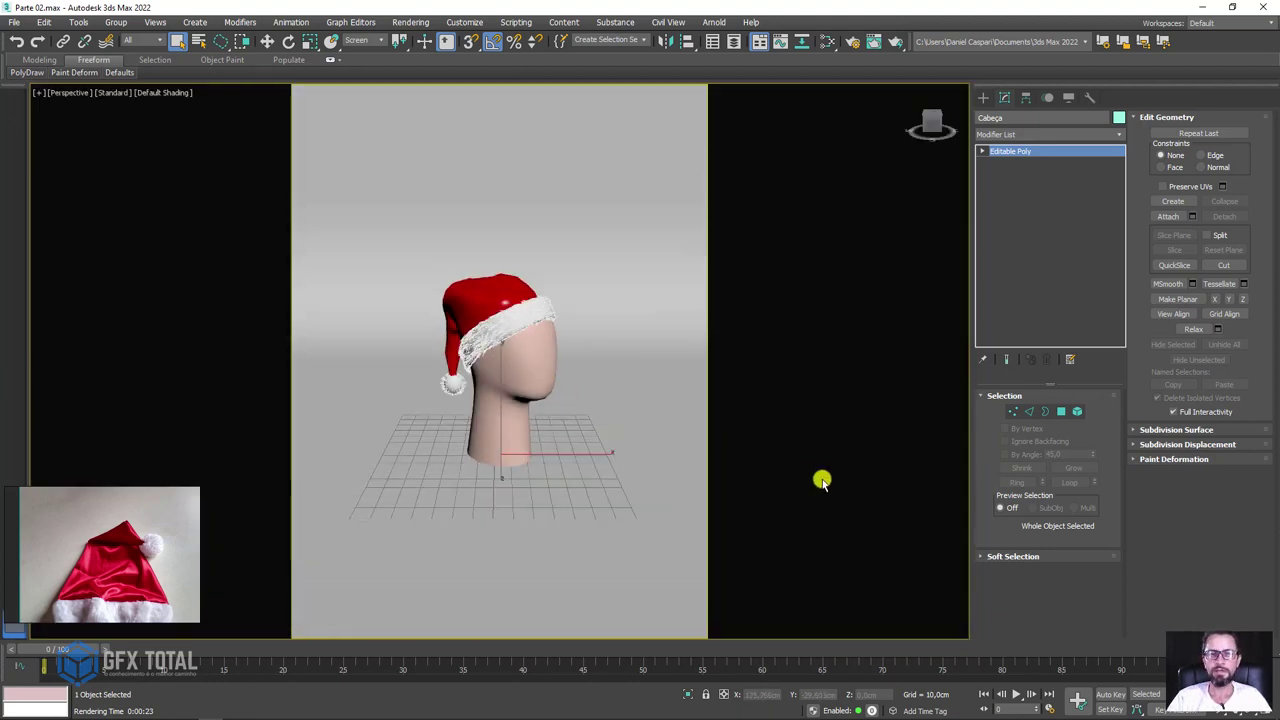
{"action": "left_click_drag", "start_coordinate": [1222, 712], "coordinate": [1200, 621]}
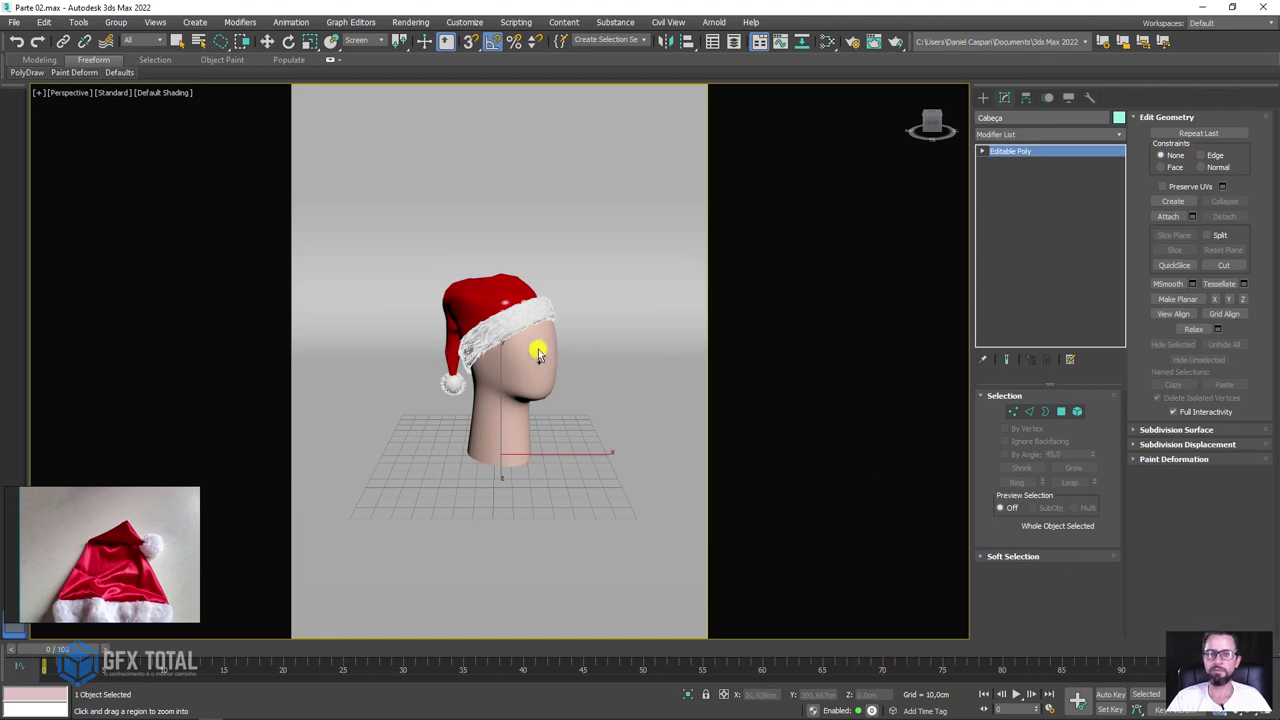
{"action": "scroll", "coordinate": [520, 300], "scroll_direction": "up", "scroll_amount": 2}
{"action": "scroll", "coordinate": [551, 271], "scroll_direction": "up", "scroll_amount": 2}
{"action": "scroll", "coordinate": [557, 251], "scroll_direction": "up", "scroll_amount": 2}
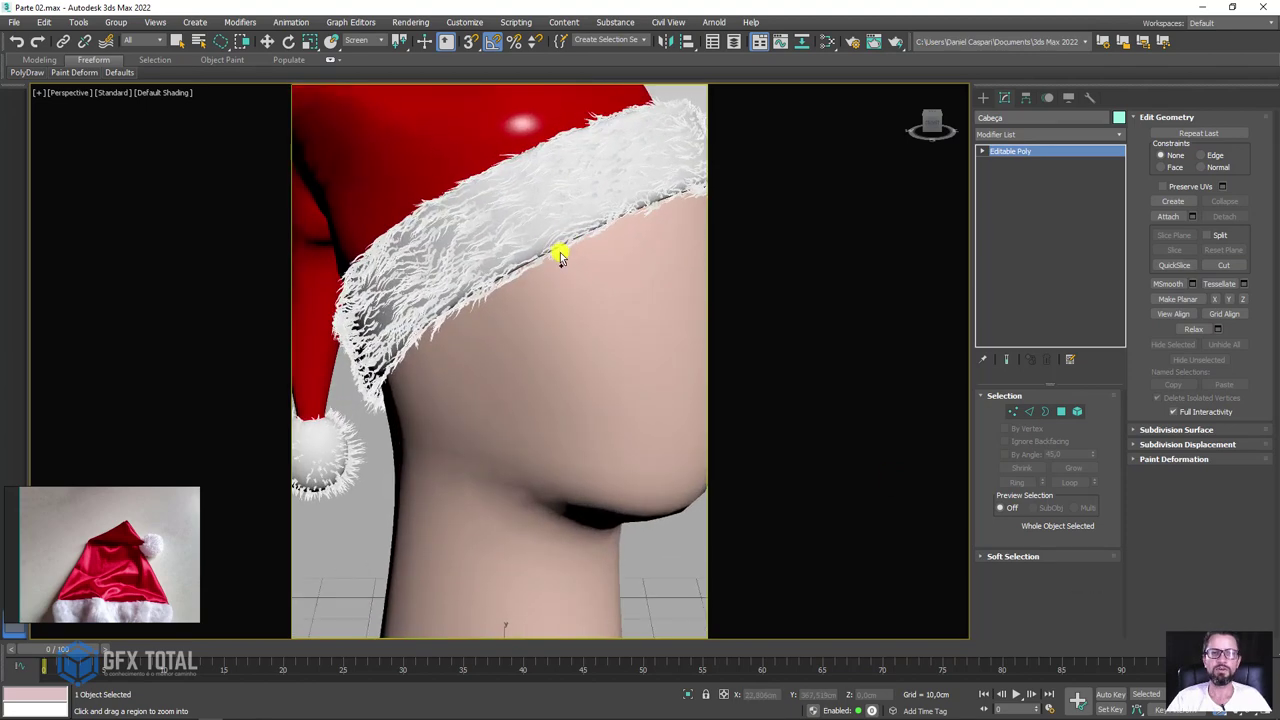
{"action": "left_click_drag", "start_coordinate": [457, 295], "coordinate": [451, 337]}
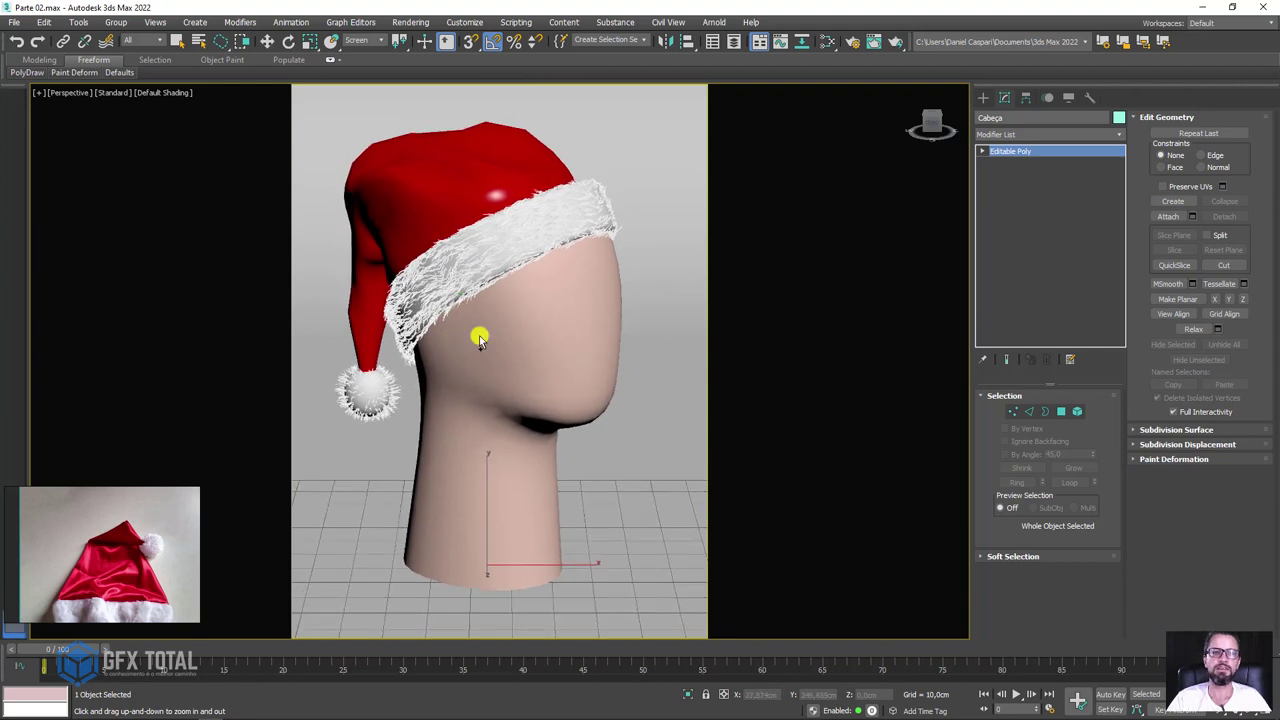
{"action": "mouse_move", "coordinate": [477, 334]}
{"action": "middle_mouse_down", "text": "alt"}
{"action": "mouse_move", "coordinate": [471, 266]}
{"action": "mouse_move", "coordinate": [460, 266]}
{"action": "mouse_move", "coordinate": [492, 284]}
{"action": "middle_mouse_up", "text": "alt"}
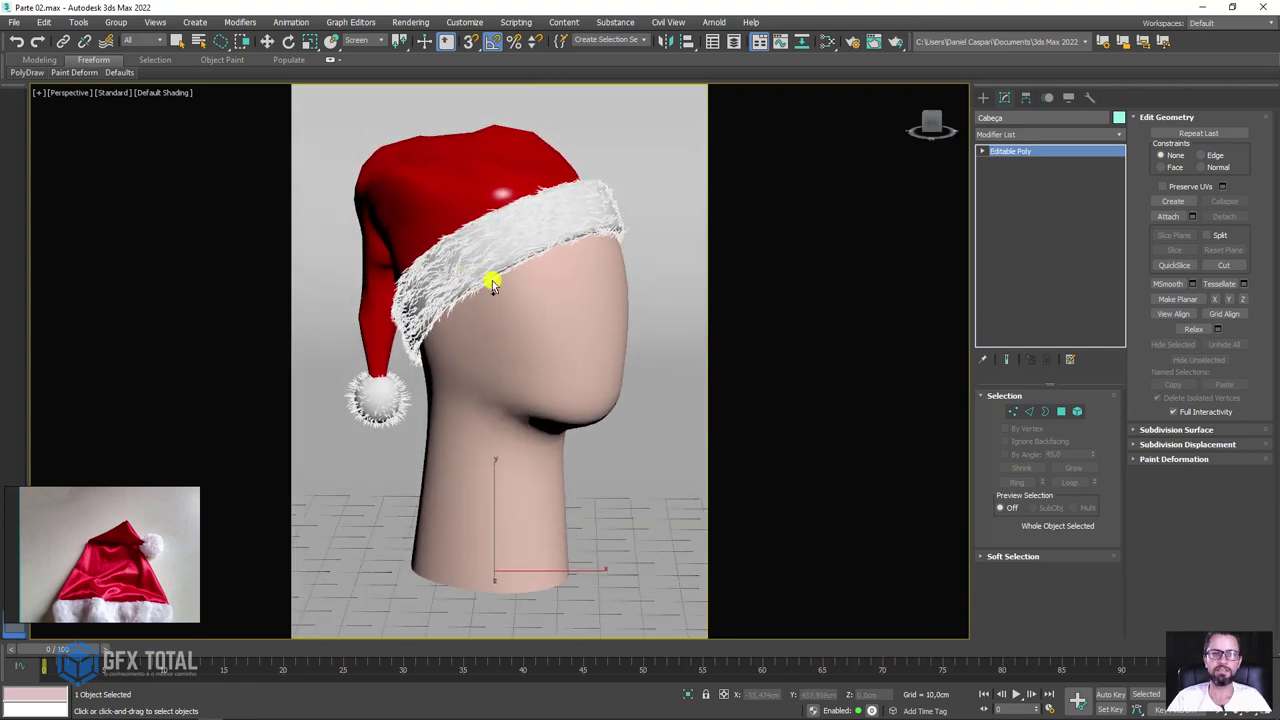
- Add TurboSmooth above the hat's Editable Poly, beneath its Hair and Fur
{"action": "left_click", "coordinate": [503, 188]}
{"action": "left_click", "coordinate": [1050, 151]}
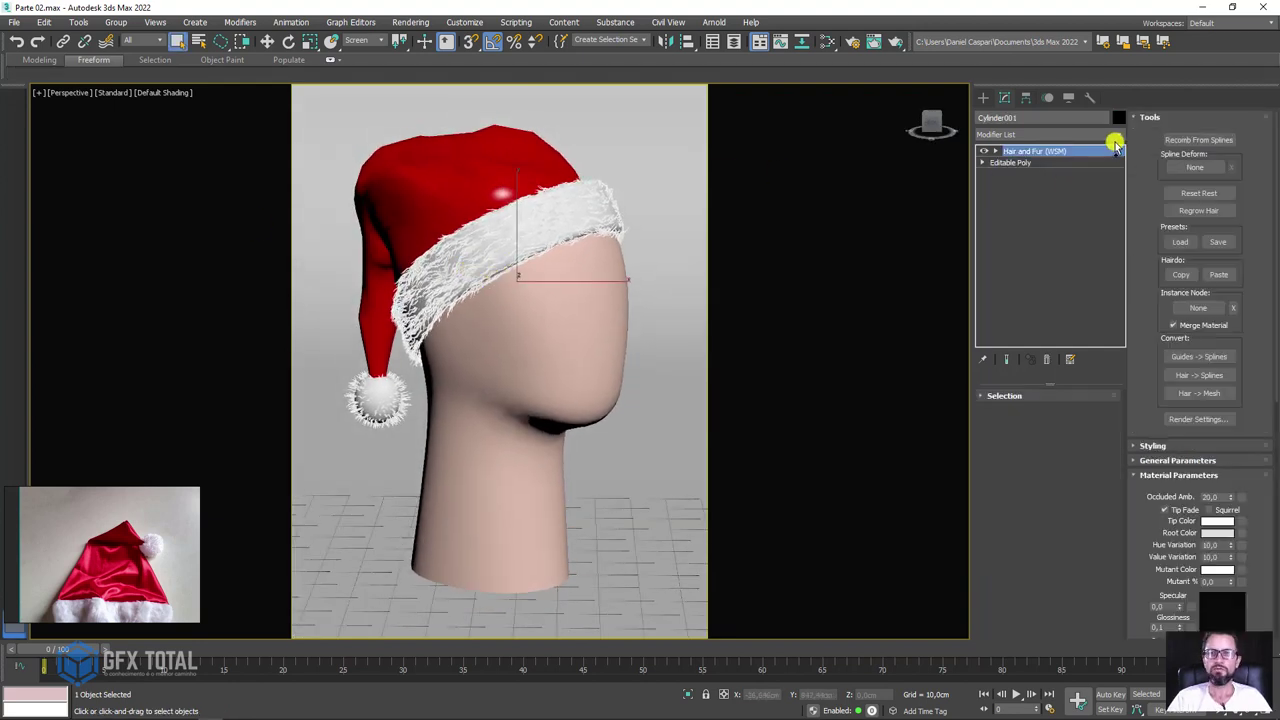
{"action": "left_click", "coordinate": [1117, 135]}
{"action": "left_click", "coordinate": [1119, 137]}
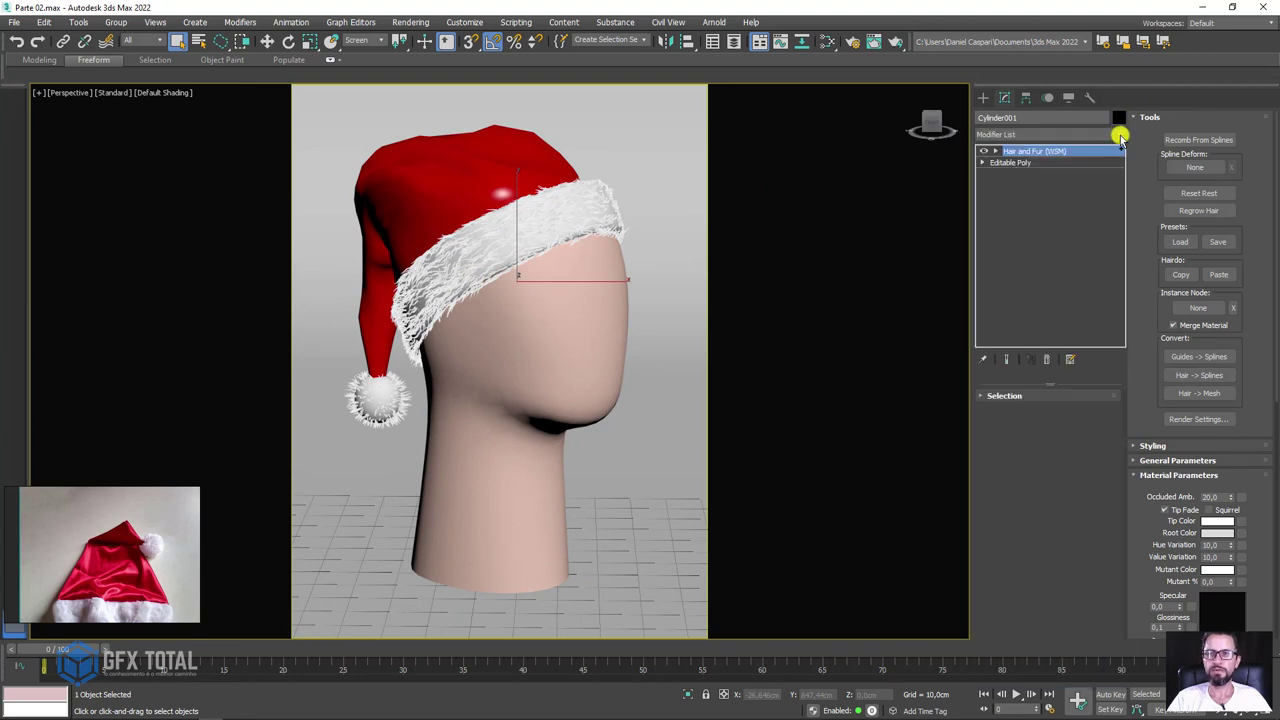
{"action": "left_click", "coordinate": [14, 22]}
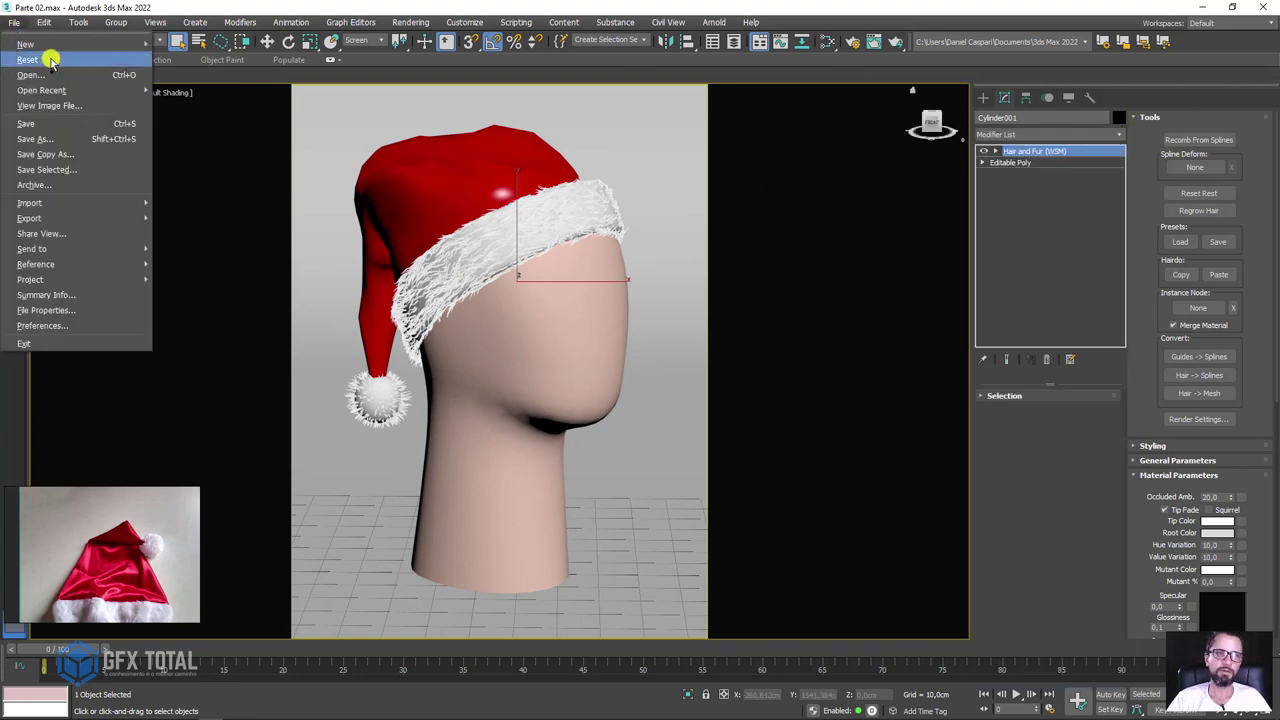
{"action": "left_click", "coordinate": [42, 121]}
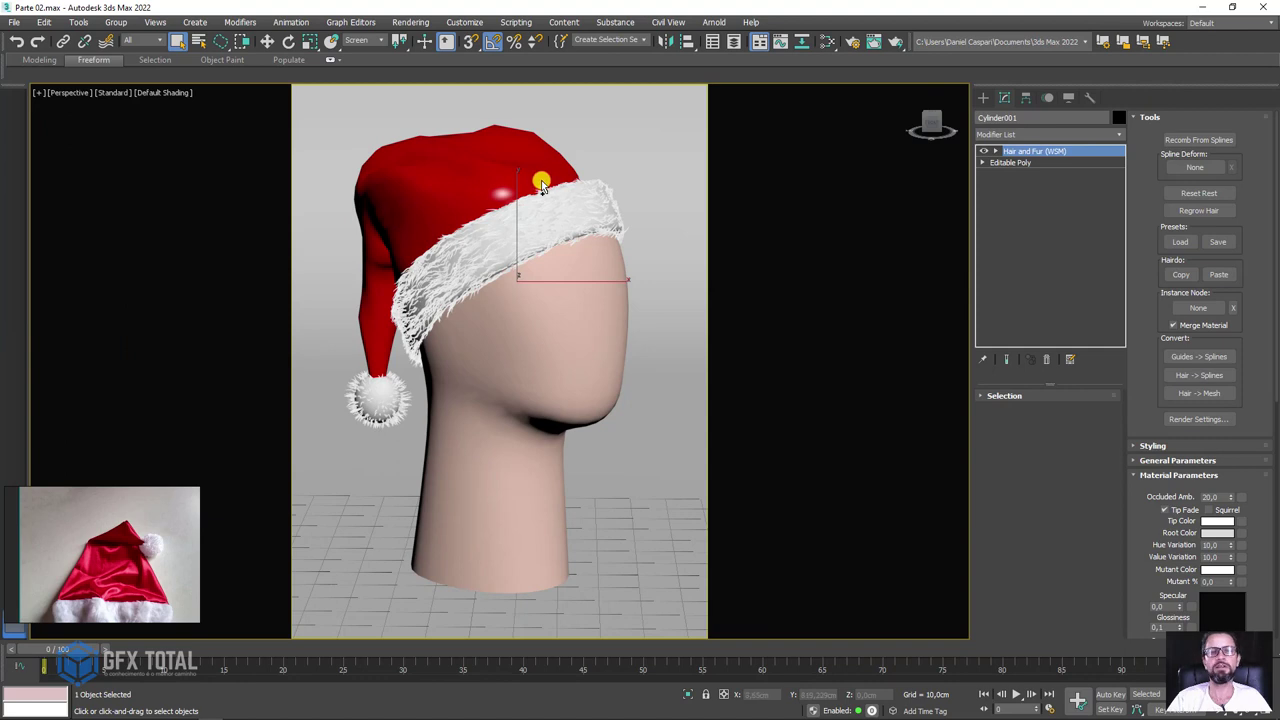
{"action": "left_click", "coordinate": [1119, 134]}
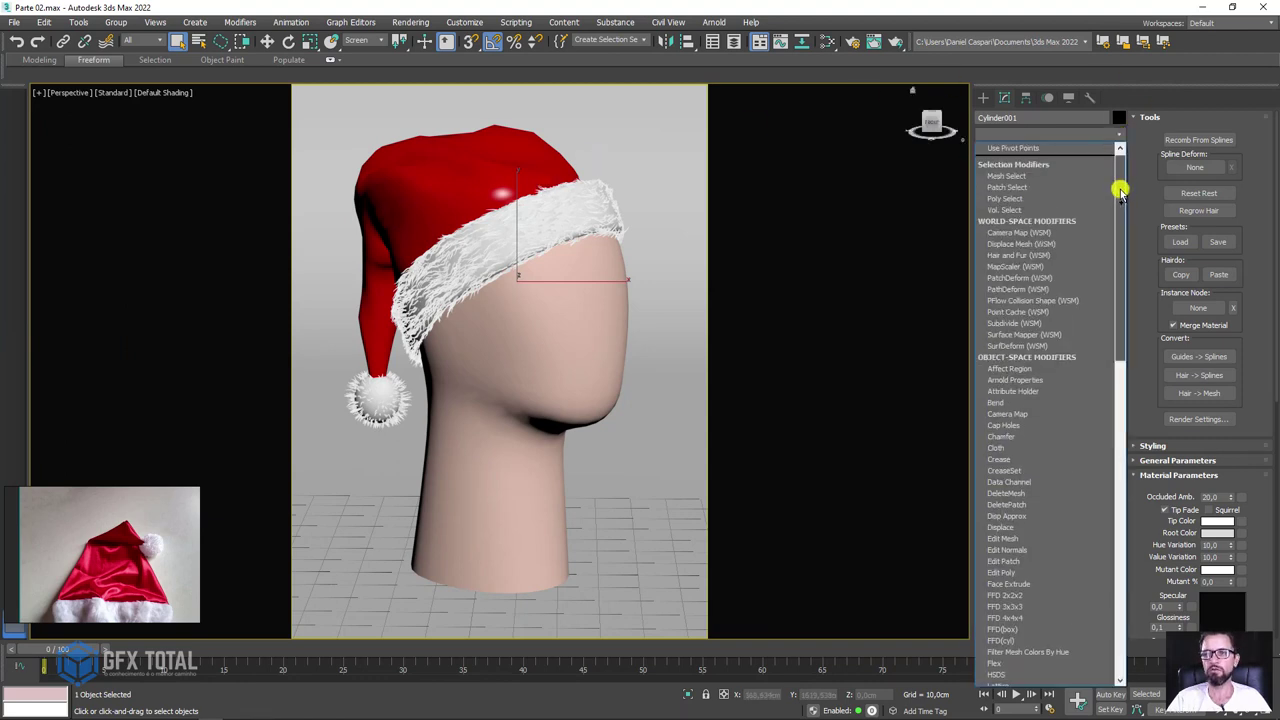
{"action": "left_click_drag", "start_coordinate": [1120, 186], "coordinate": [1110, 485]}
{"action": "left_click", "coordinate": [1038, 445]}
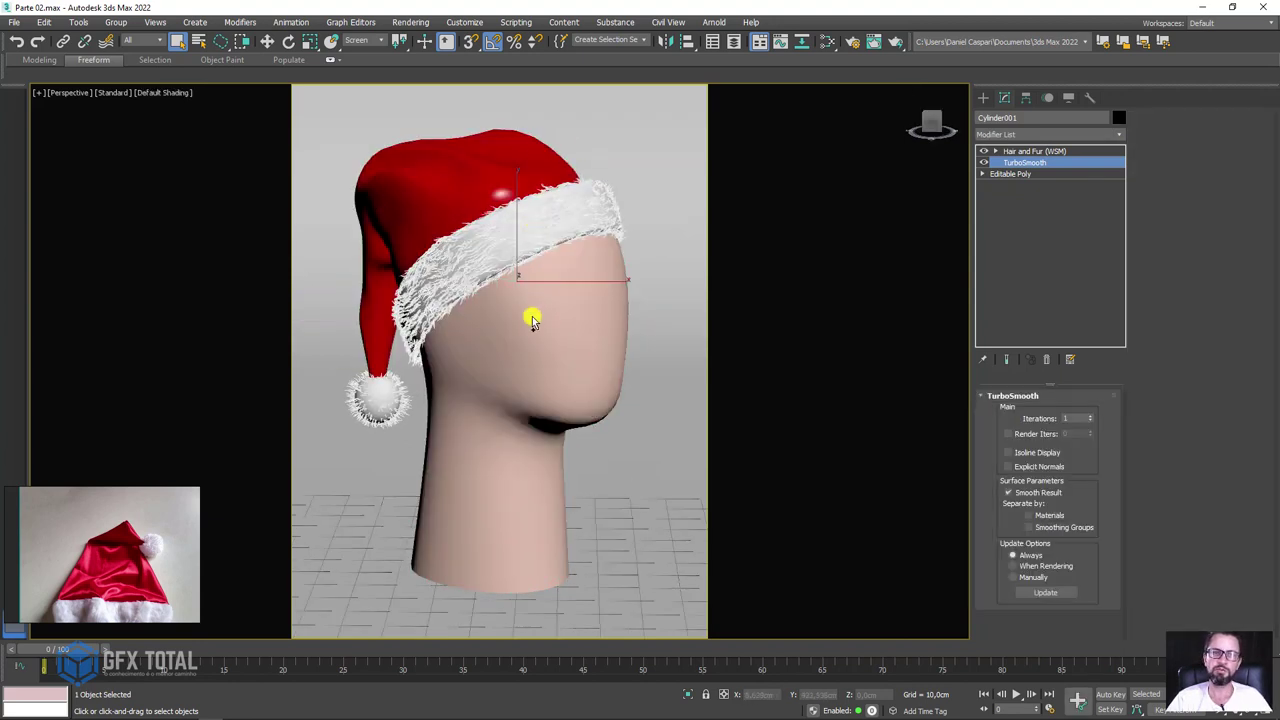
{"action": "middle_click_drag", "start_coordinate": [540, 314], "coordinate": [608, 275], "text": "alt"}
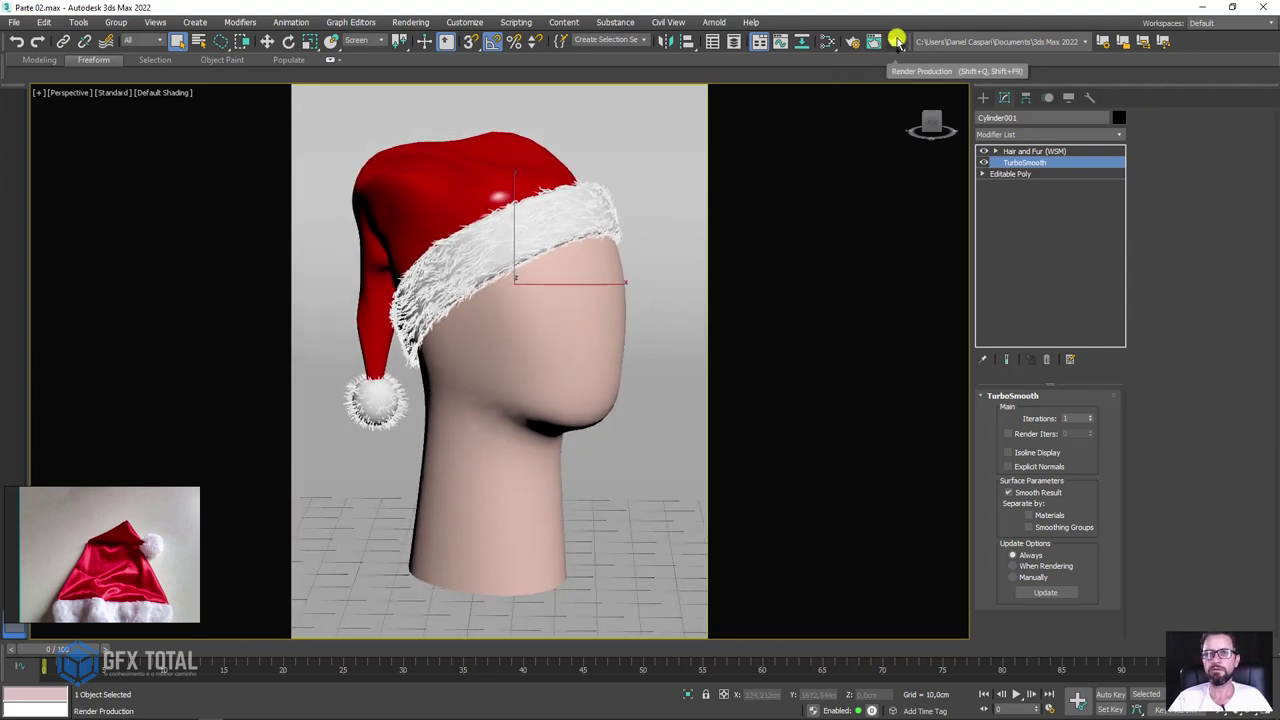
- Render the camera view in V-Ray showing the smoothed red hat on the skin-toned head
{"action": "left_click", "coordinate": [896, 41]}
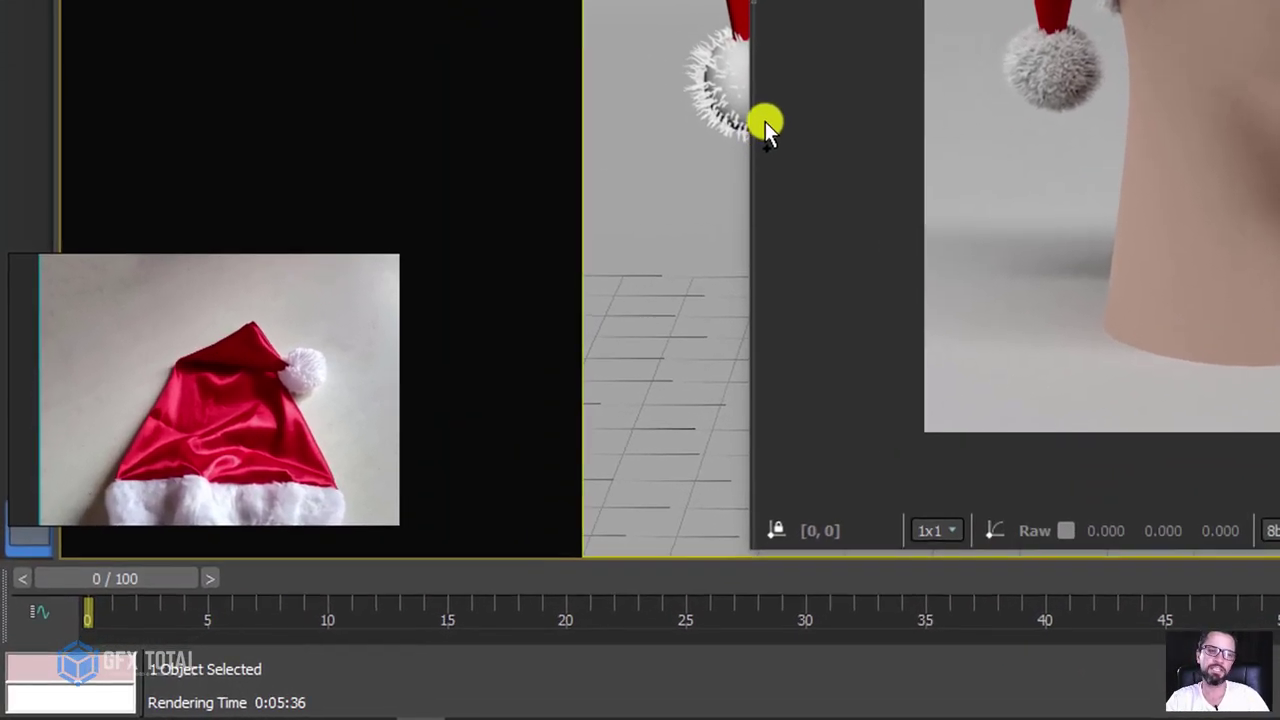
{"action": "left_click_drag", "start_coordinate": [755, 130], "coordinate": [290, 641]}
{"action": "mouse_move", "coordinate": [267, 586]}
{"action": "left_mouse_down"}
{"action": "mouse_move", "coordinate": [263, 650]}
{"action": "mouse_move", "coordinate": [387, 611]}
{"action": "left_mouse_up"}
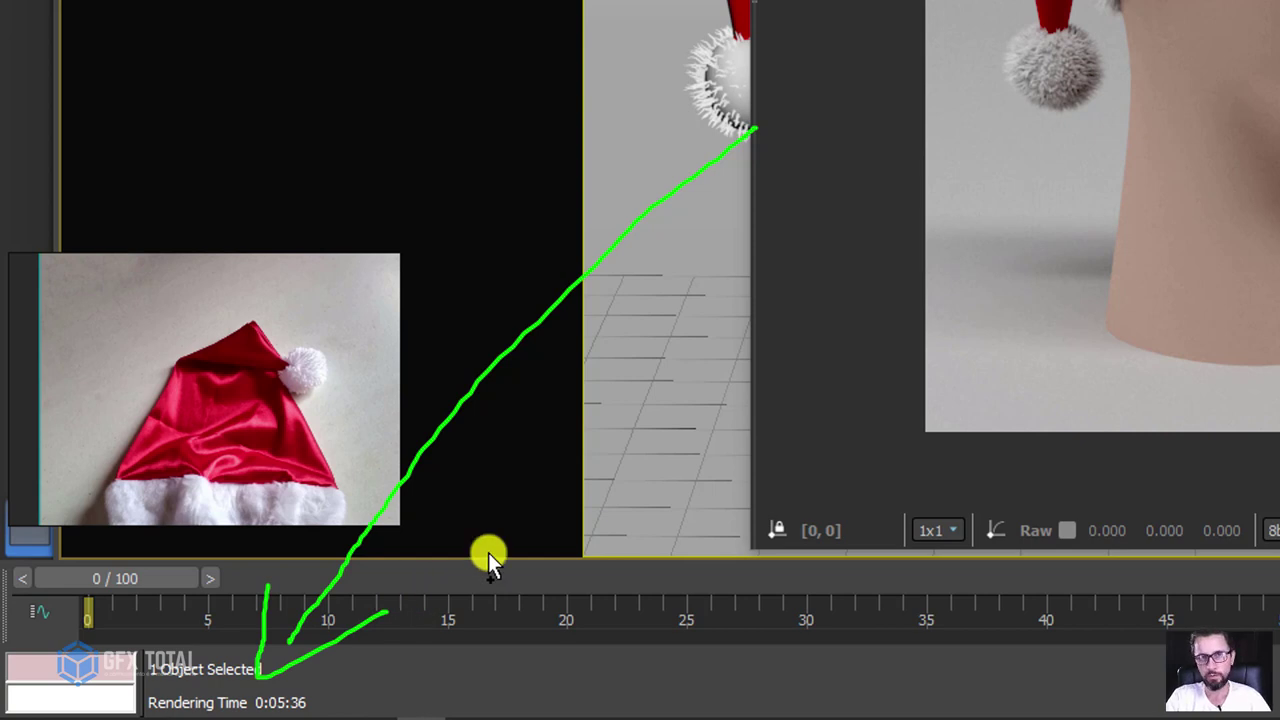
{"action": "key", "text": "Escape"}
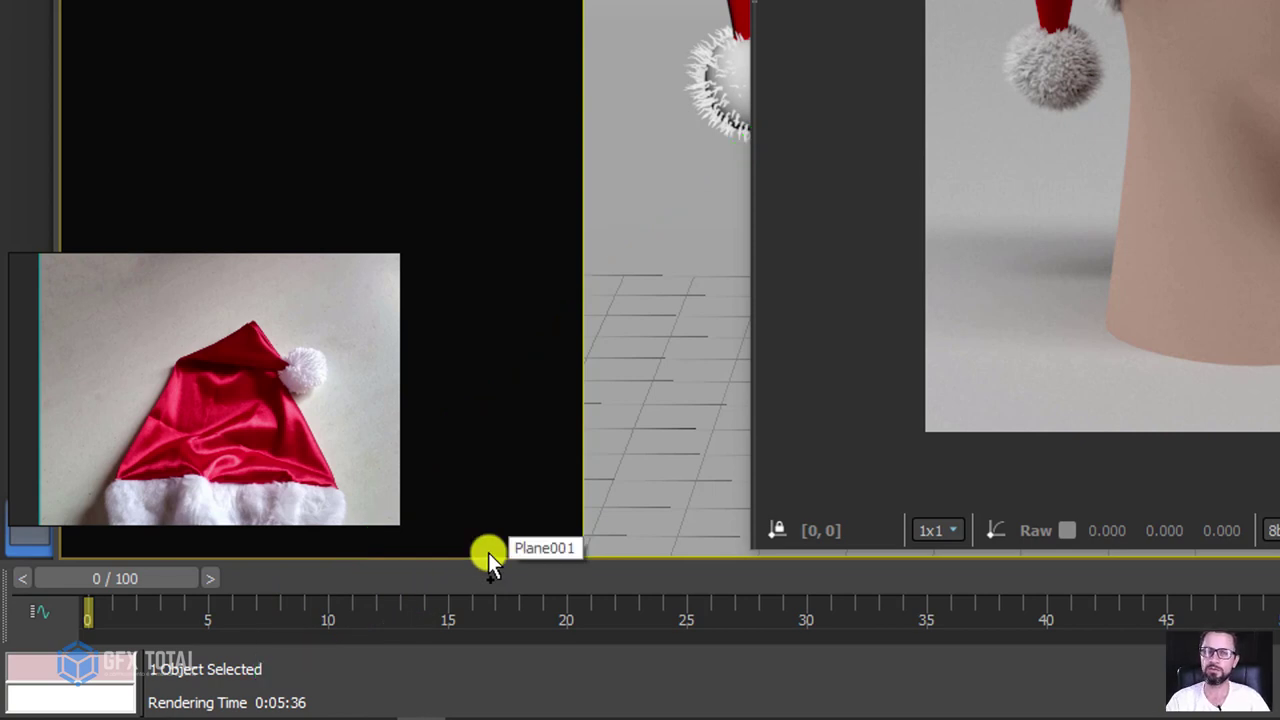